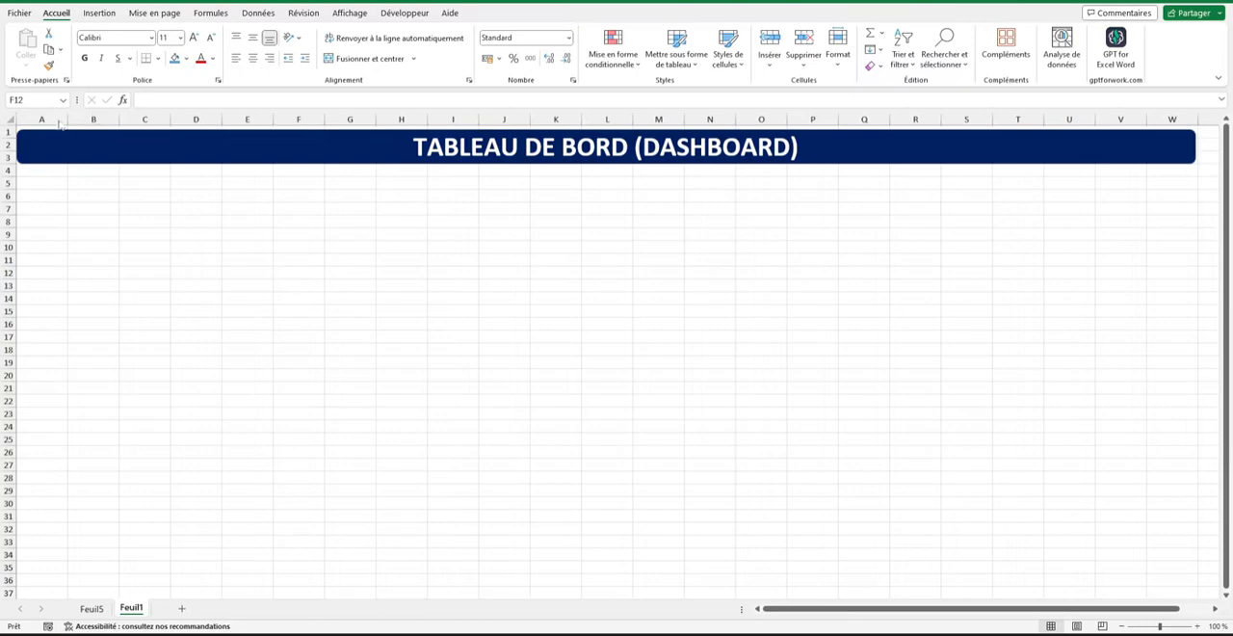
# Insert the solid bar chart icon found by searching icons for "analyse", placing it just below the dashboard banner at columns A–B.
pyautogui.click(49, 185)
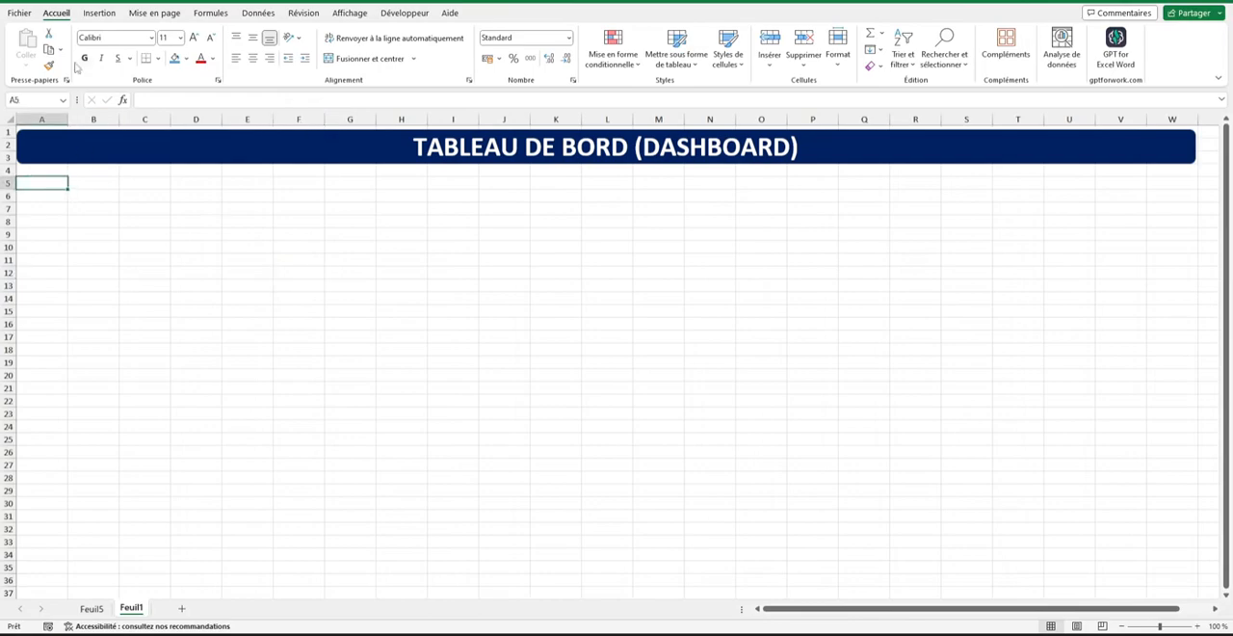
pyautogui.click(99, 13)
pyautogui.click(242, 66)
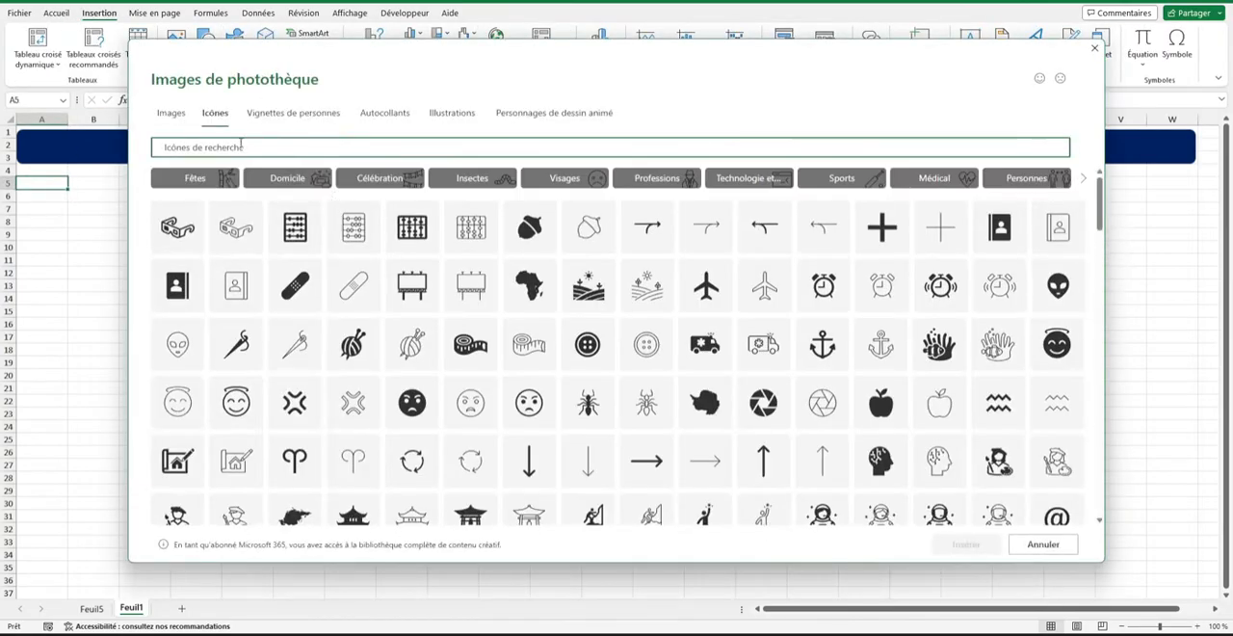
pyautogui.click(241, 147)
pyautogui.write('analyse')
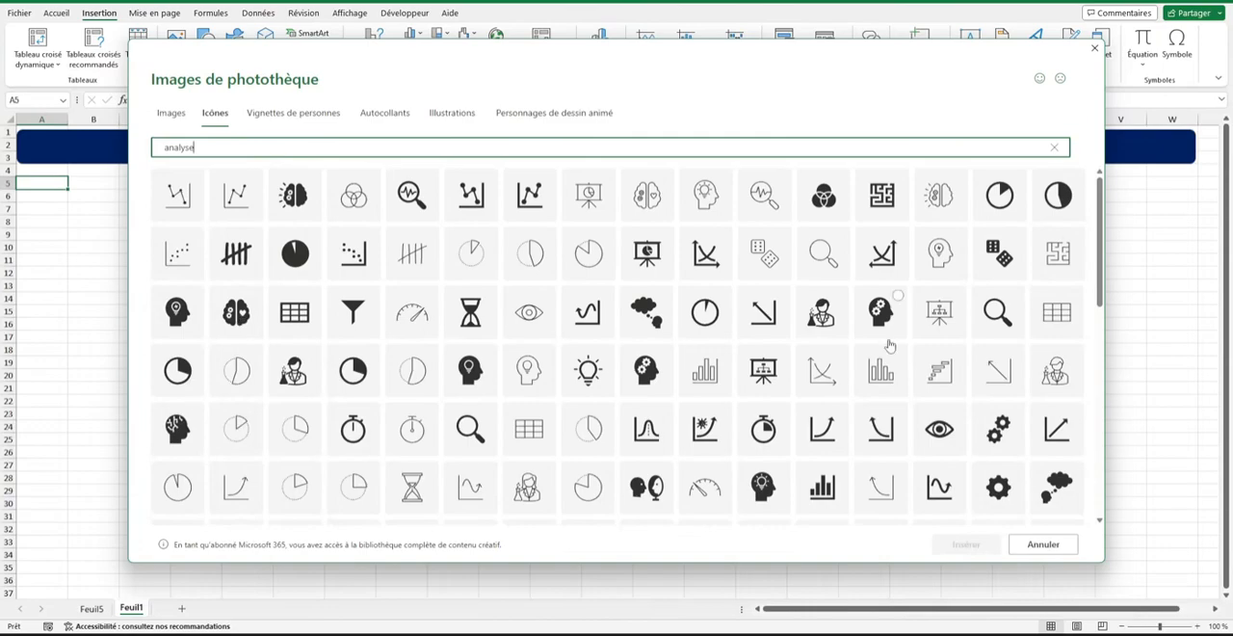
pyautogui.click(839, 490)
pyautogui.click(965, 544)
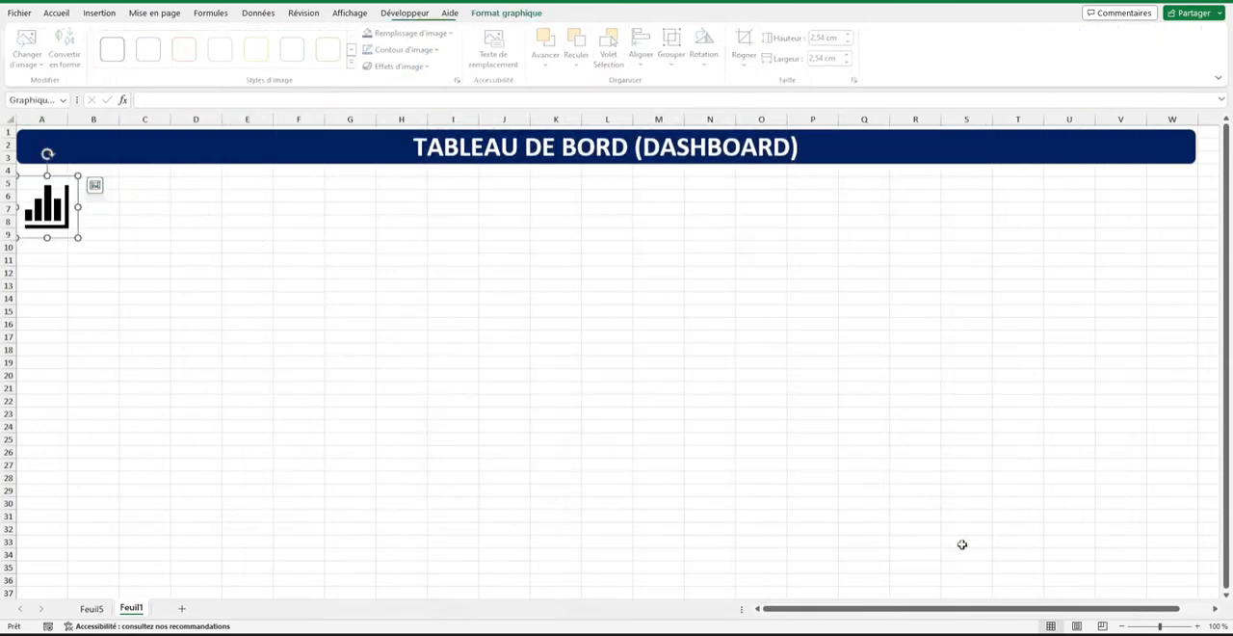
pyautogui.moveTo(59, 208)
pyautogui.mouseDown()
pyautogui.moveTo(102, 241)
pyautogui.moveTo(48, 219)
pyautogui.mouseUp()
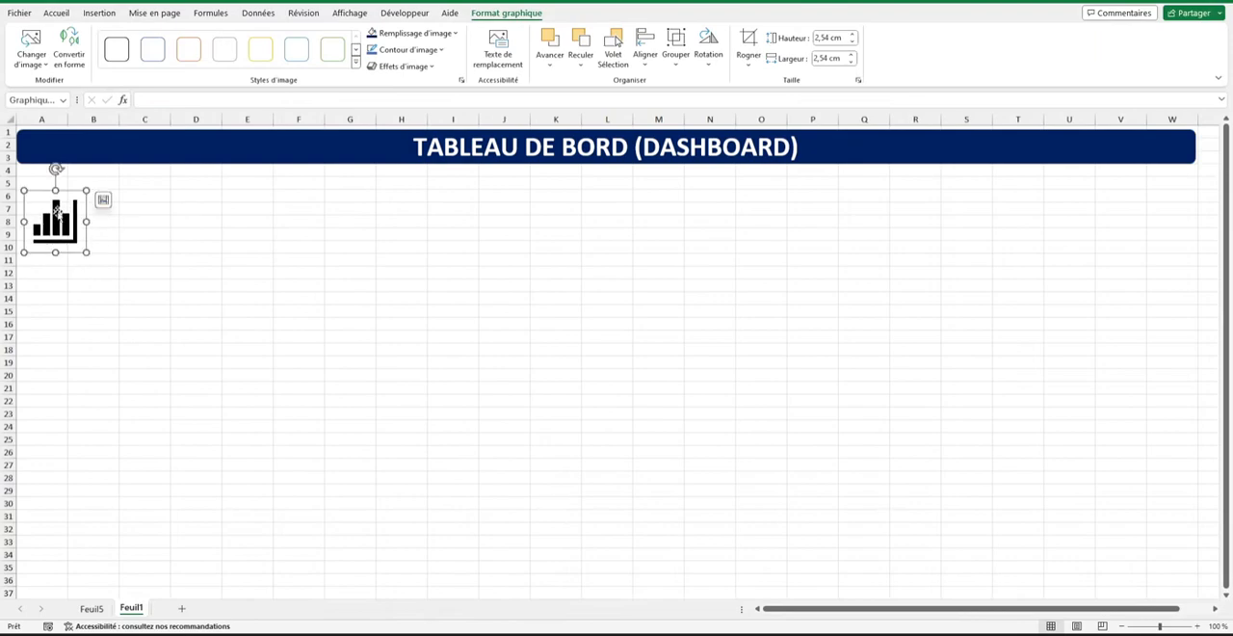
# Insert the solid calendar icon found by searching icons for "date", with the bar chart icon placed around column I.
pyautogui.click(99, 13)
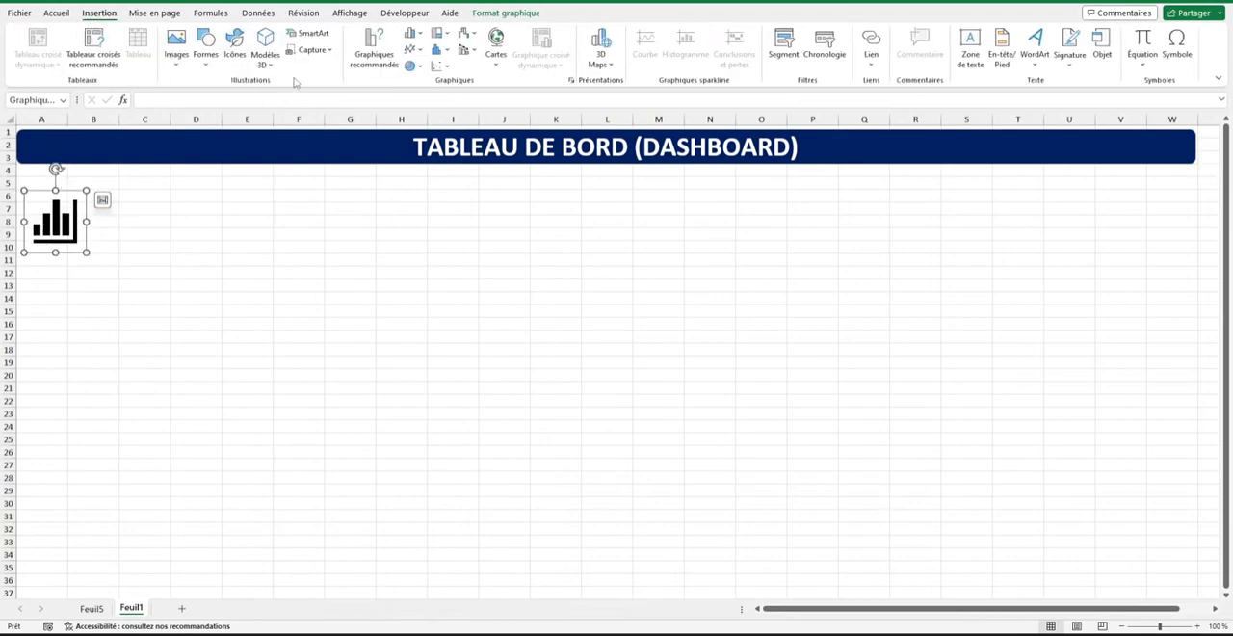
pyautogui.click(222, 60)
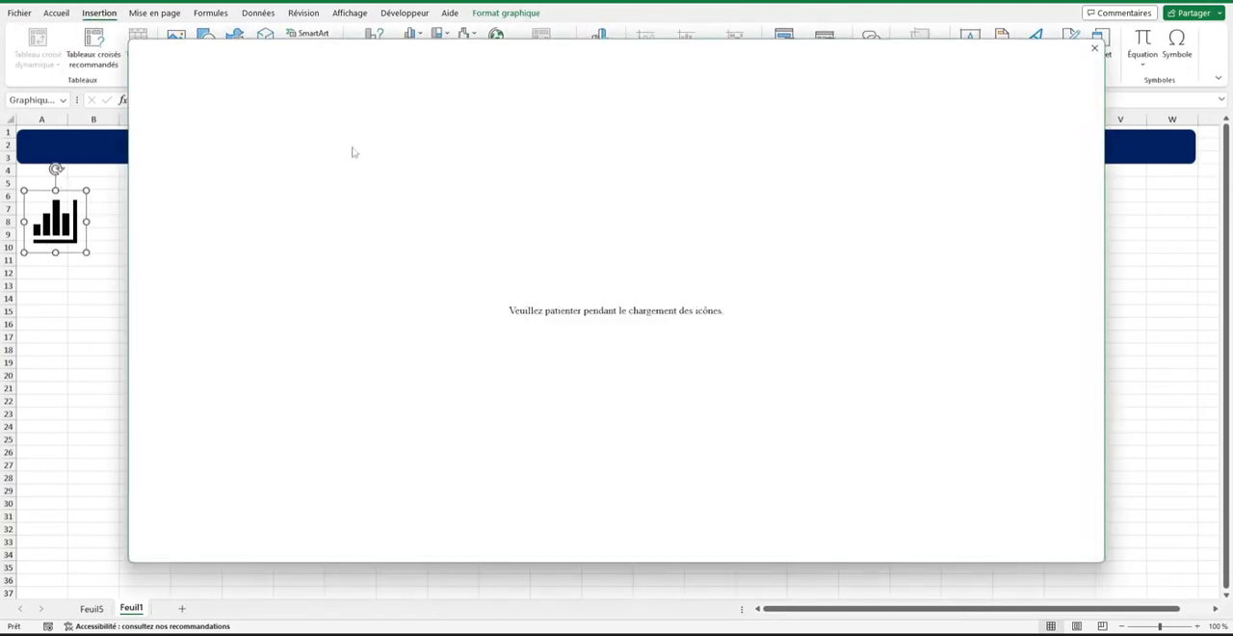
pyautogui.write('date')
pyautogui.click(349, 198)
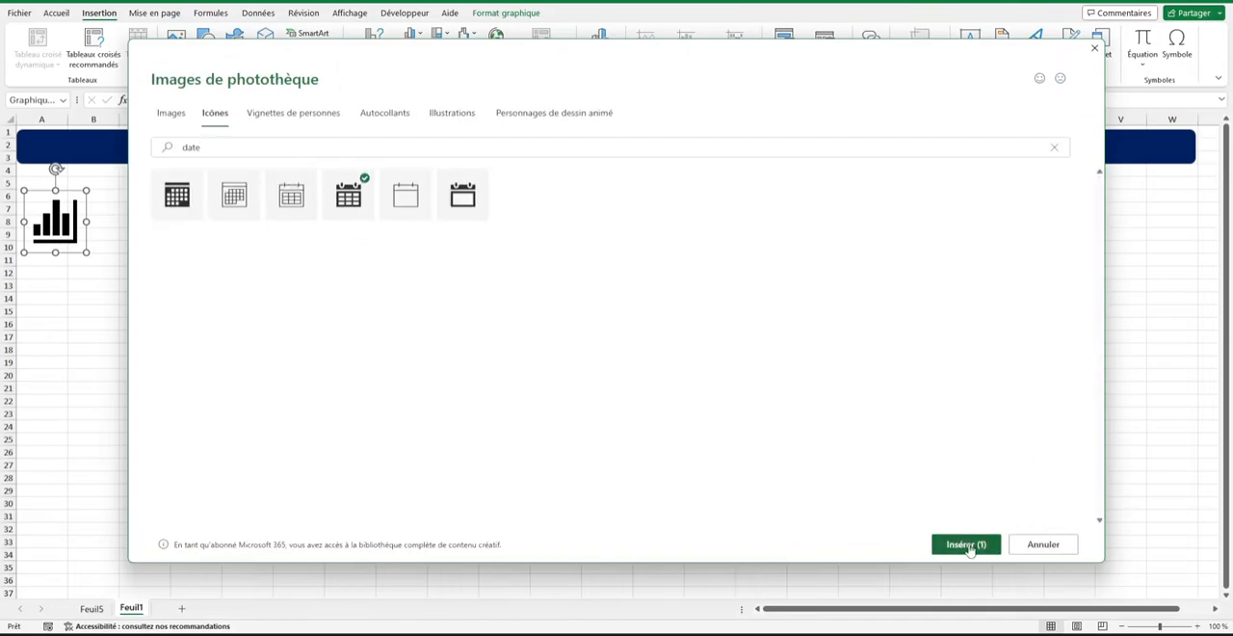
pyautogui.click(967, 545)
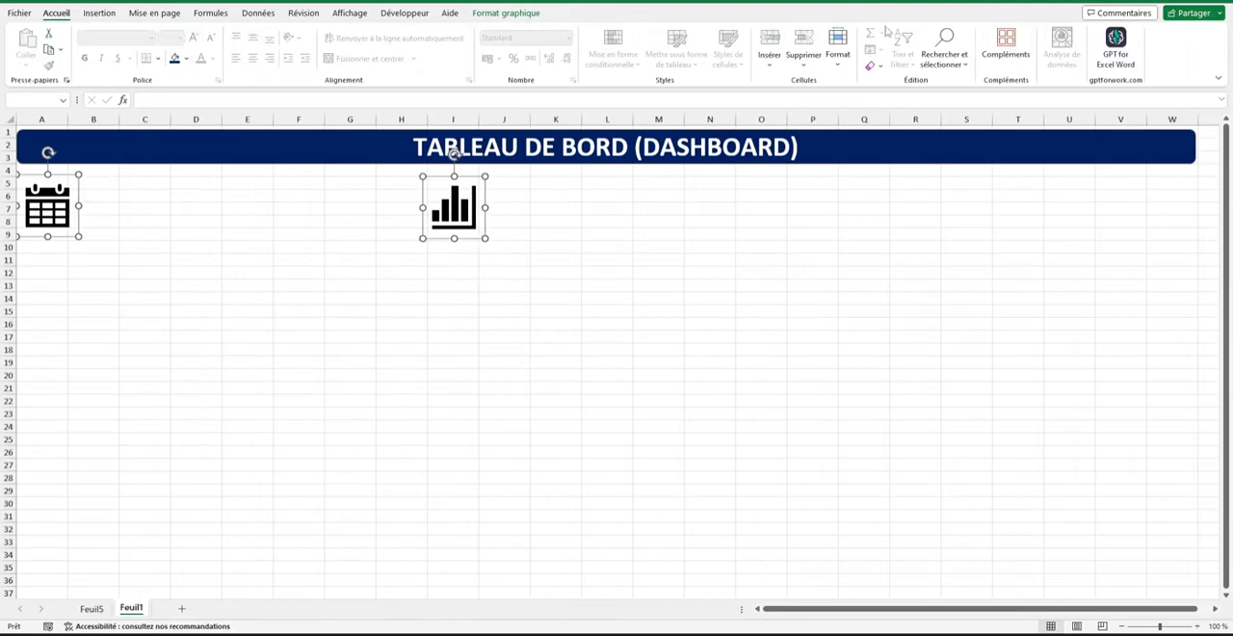
# Resize both icons to 1,25 cm high and position the calendar icon in column A just under the banner.
pyautogui.click(484, 11)
pyautogui.doubleClick(835, 37)
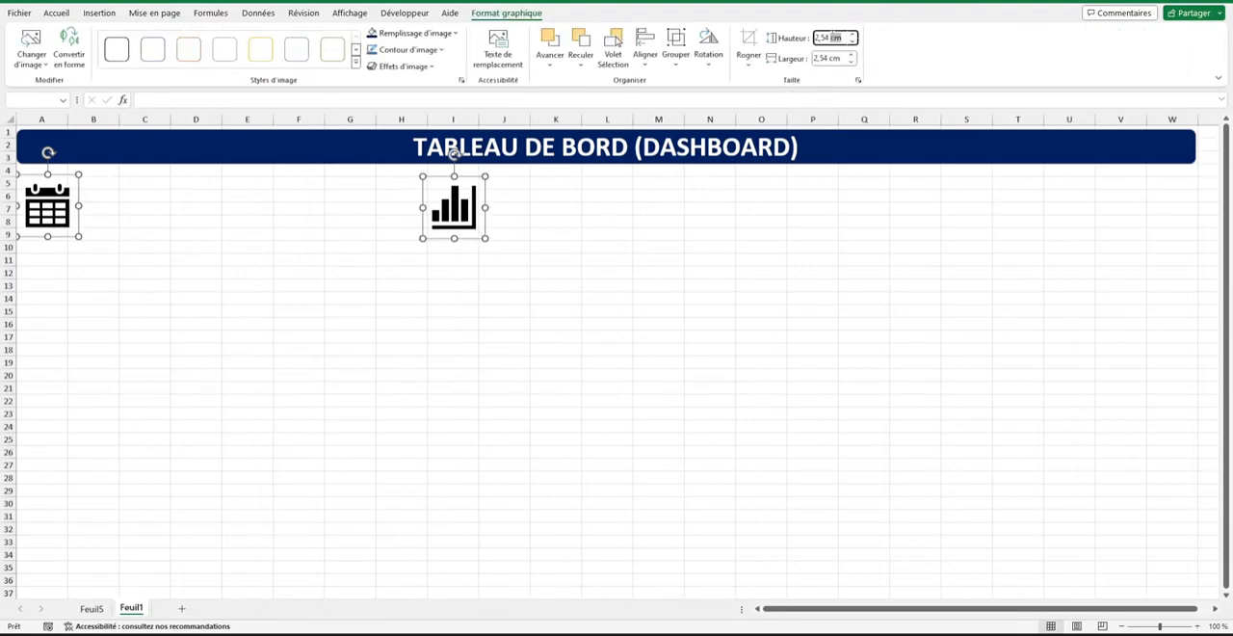
pyautogui.write('1,25')
pyautogui.press('Return')
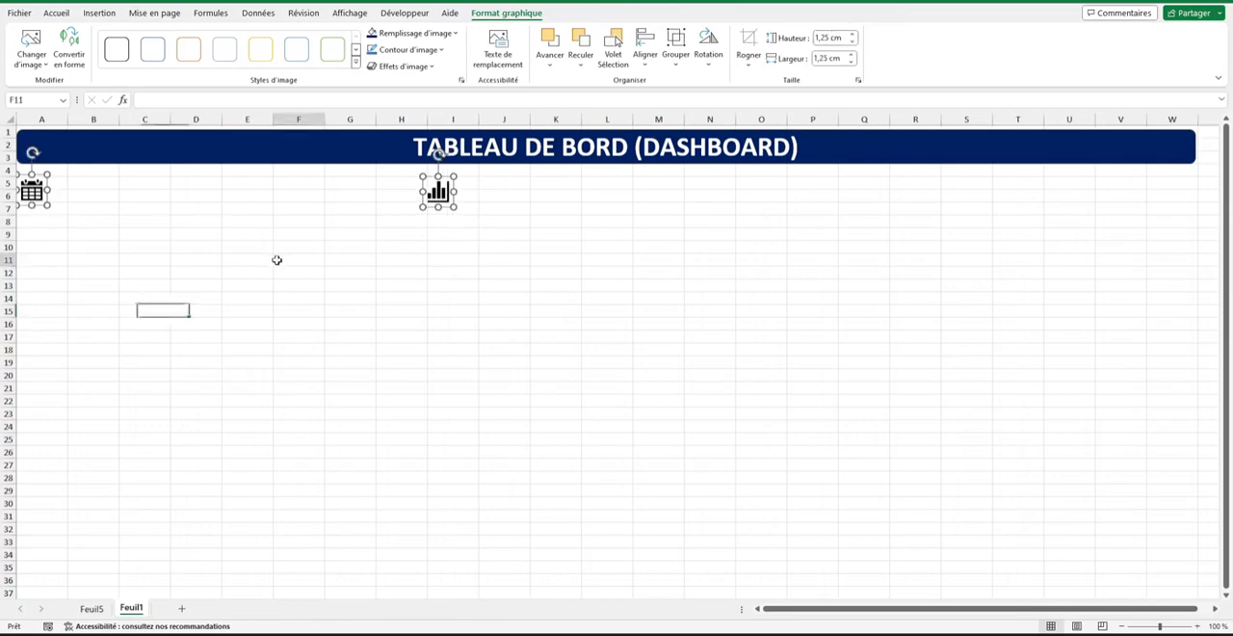
pyautogui.click(279, 259)
pyautogui.moveTo(37, 194); pyautogui.dragTo(49, 193)
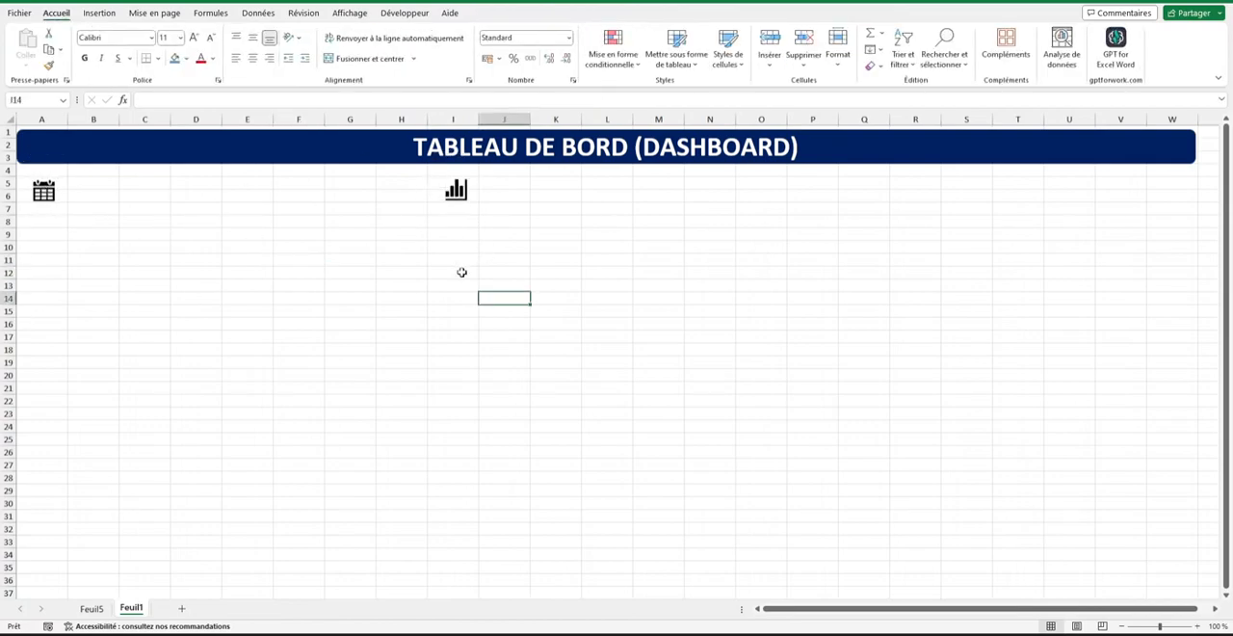
# Review the column headers of the production data on sheet Feuil5, from Opérateur through Date.
pyautogui.click(92, 608)
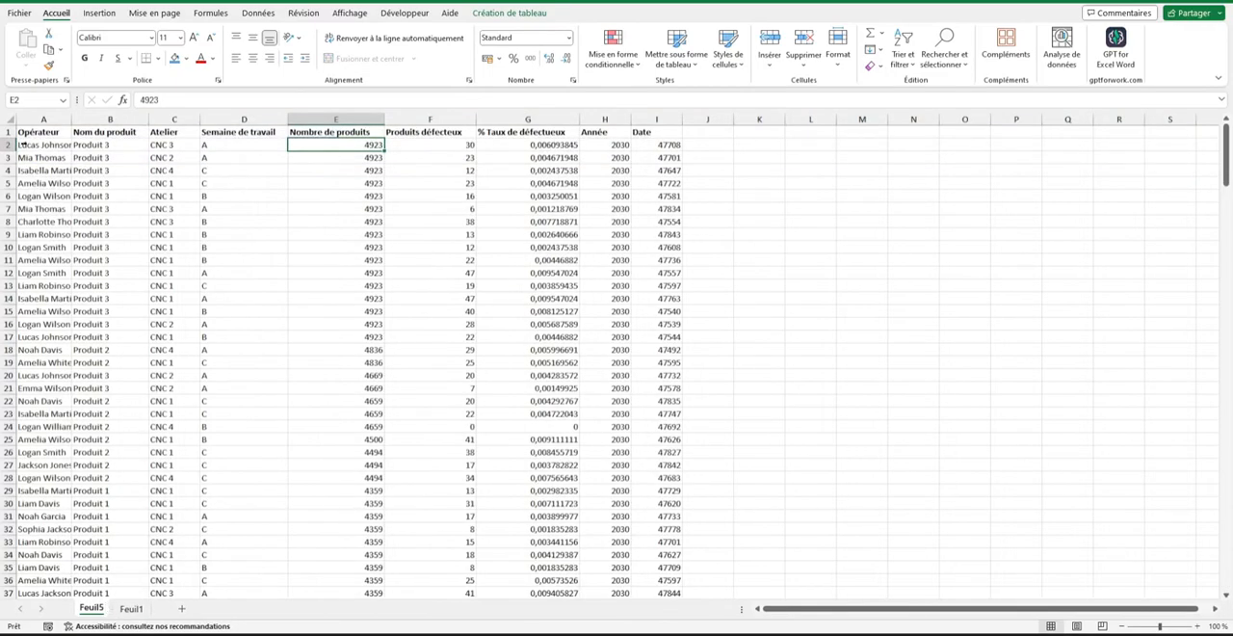
pyautogui.click(23, 133)
pyautogui.click(82, 132)
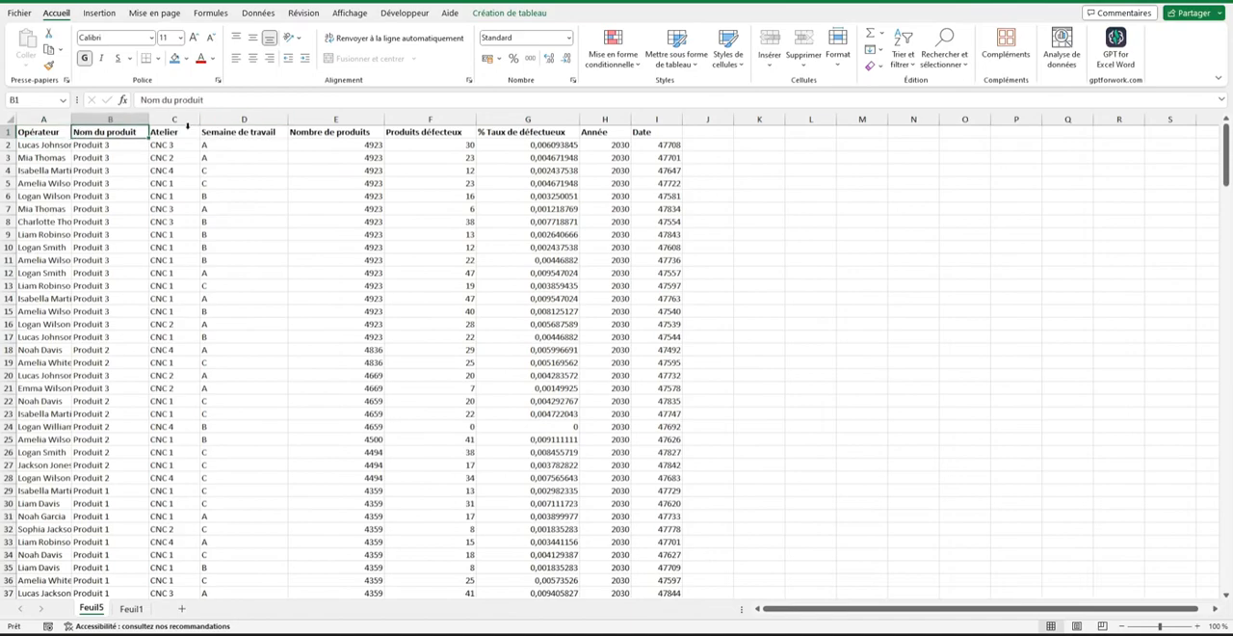
pyautogui.click(187, 126)
pyautogui.click(196, 131)
pyautogui.click(232, 132)
pyautogui.click(296, 129)
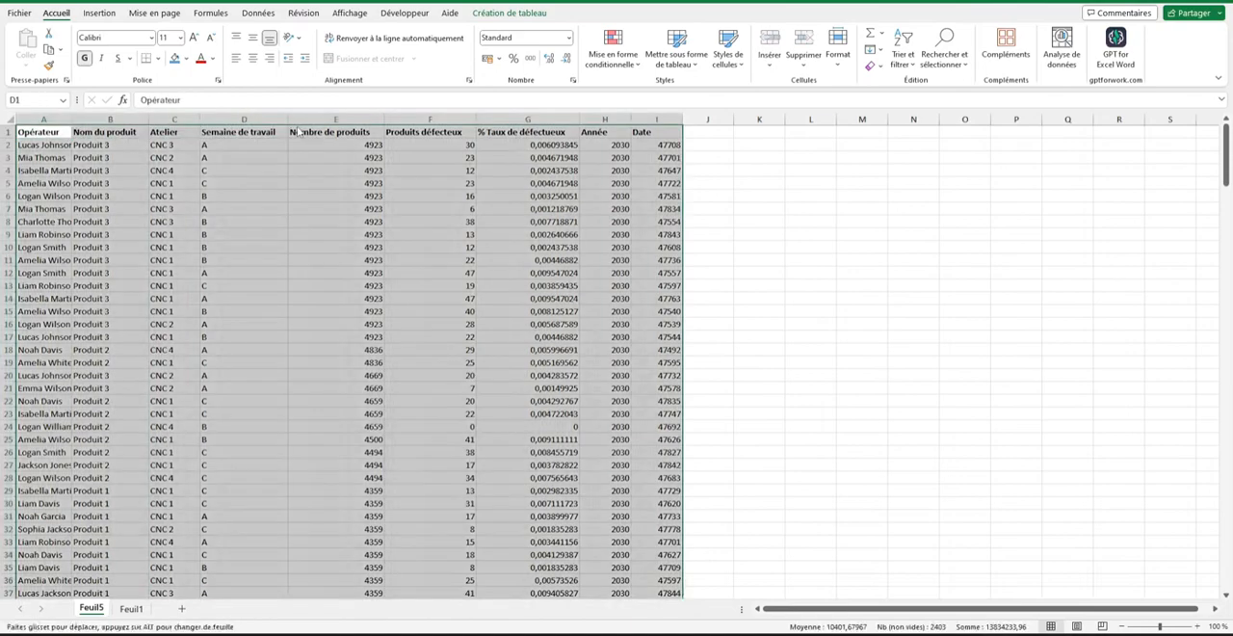
pyautogui.click(297, 132)
pyautogui.click(403, 135)
pyautogui.click(525, 135)
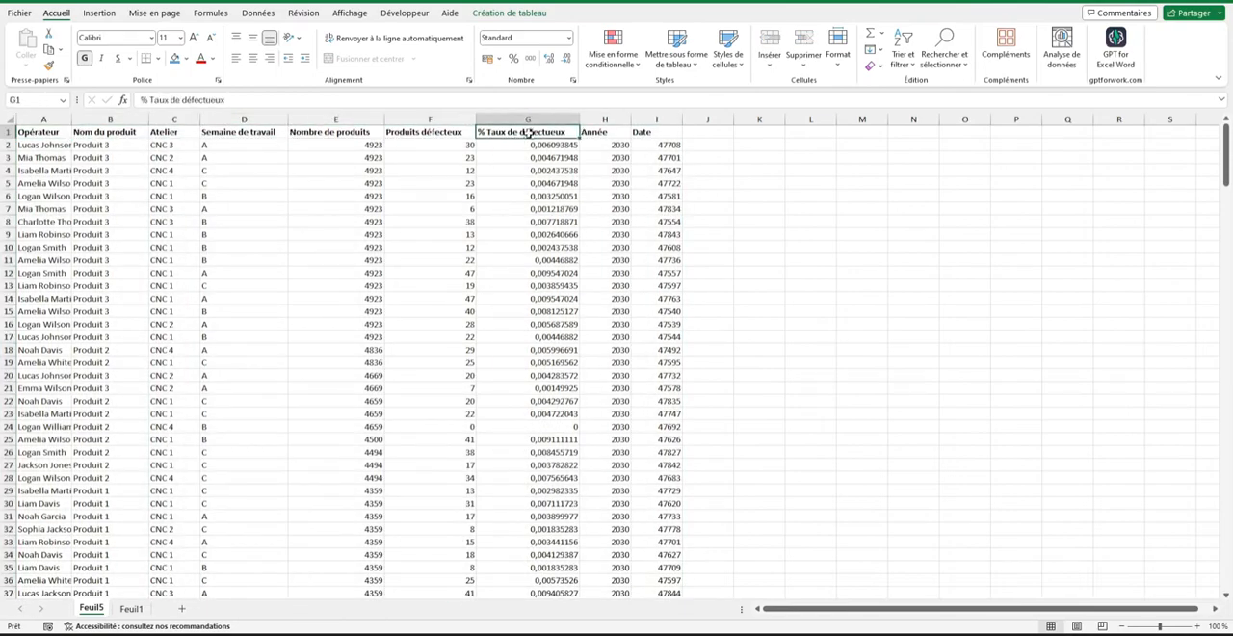
pyautogui.click(601, 133)
pyautogui.click(652, 133)
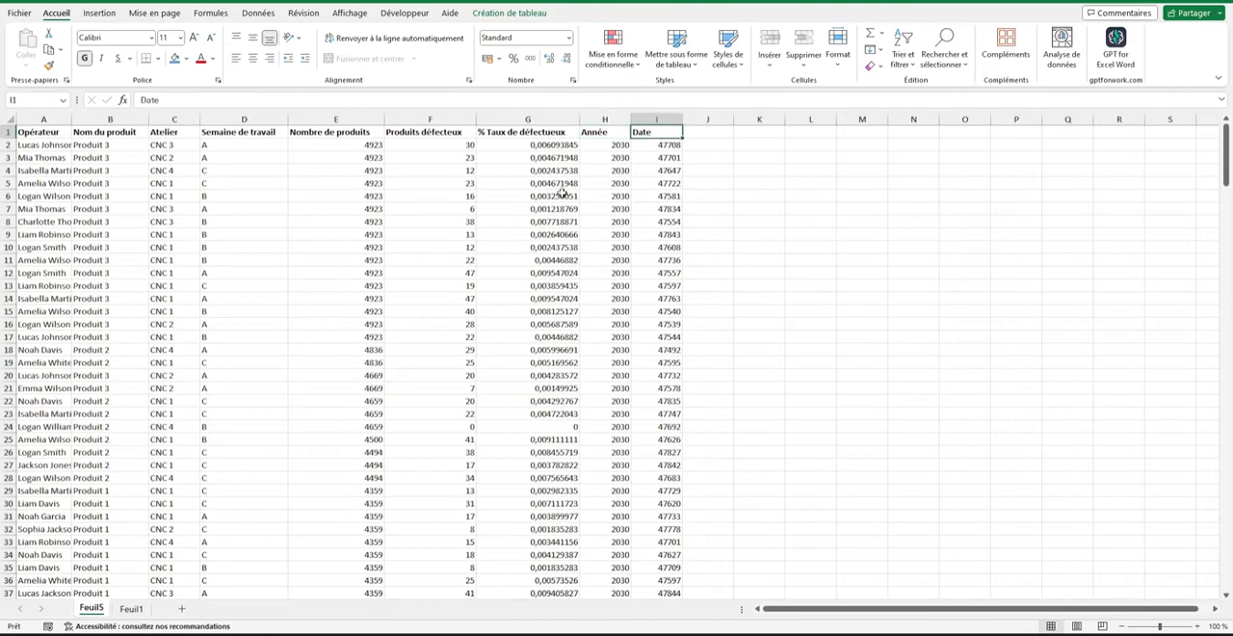
pyautogui.rightClick(390, 325)
pyautogui.press('Escape')
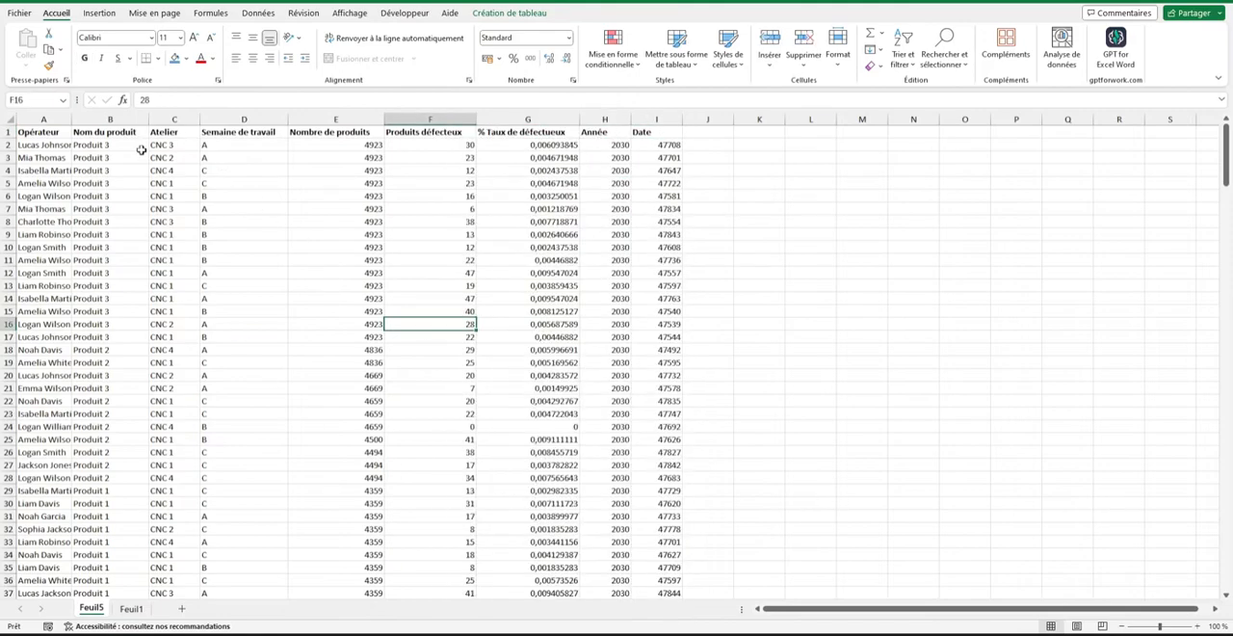
# Create a pivot table from the Feuil5 data table on a new worksheet.
pyautogui.click(111, 183)
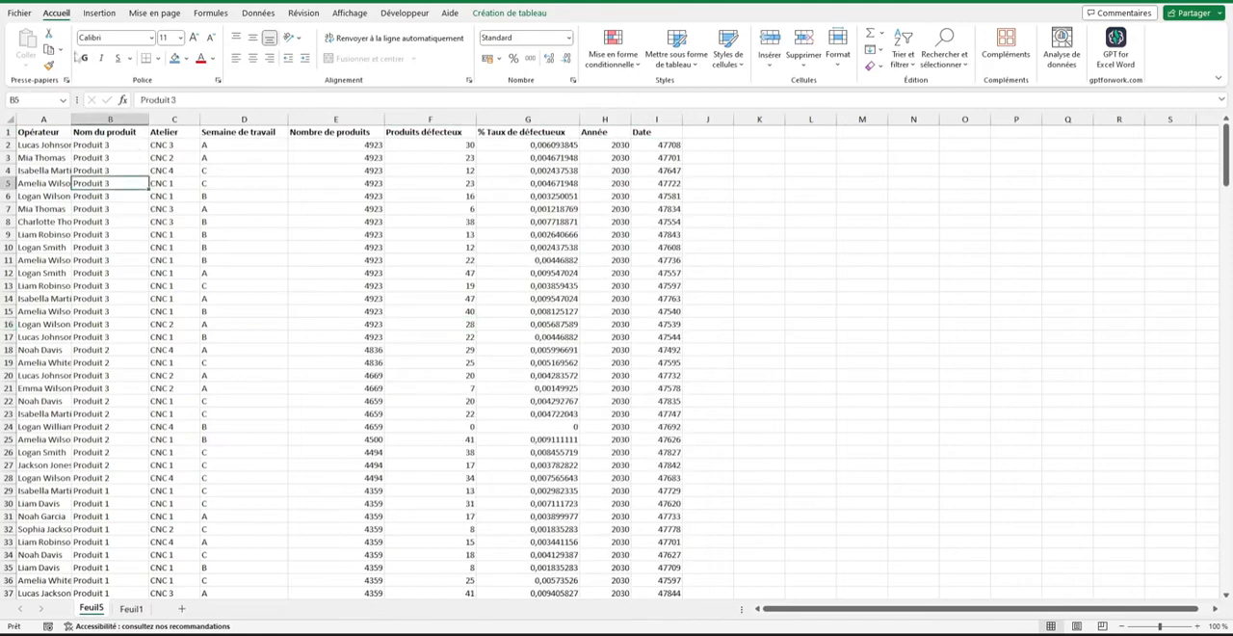
pyautogui.click(98, 13)
pyautogui.click(36, 43)
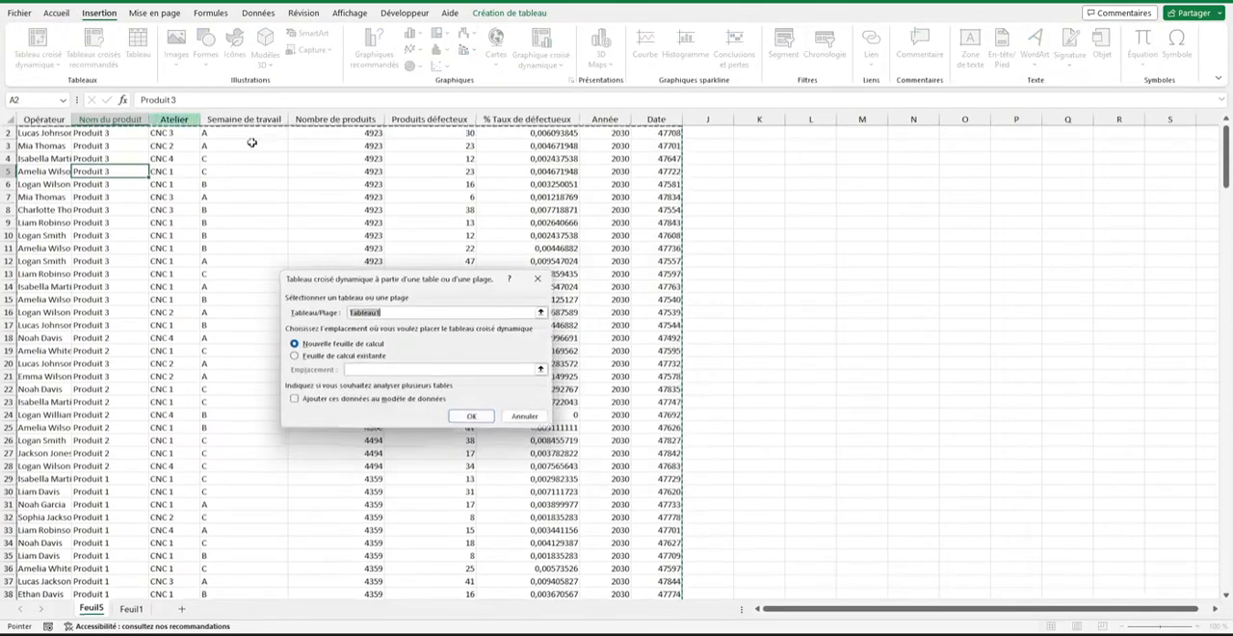
pyautogui.click(471, 418)
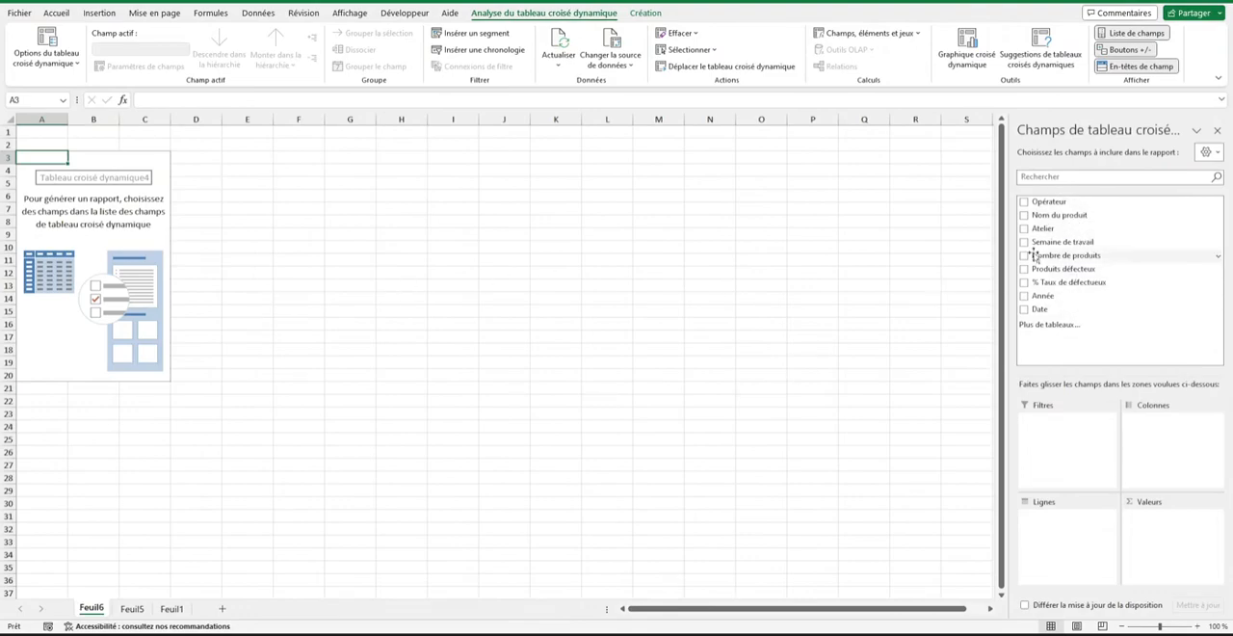
# Build the pivot table with Nombre de produits summed as values and Nom du produit as rows.
pyautogui.moveTo(1079, 257); pyautogui.dragTo(1191, 520)
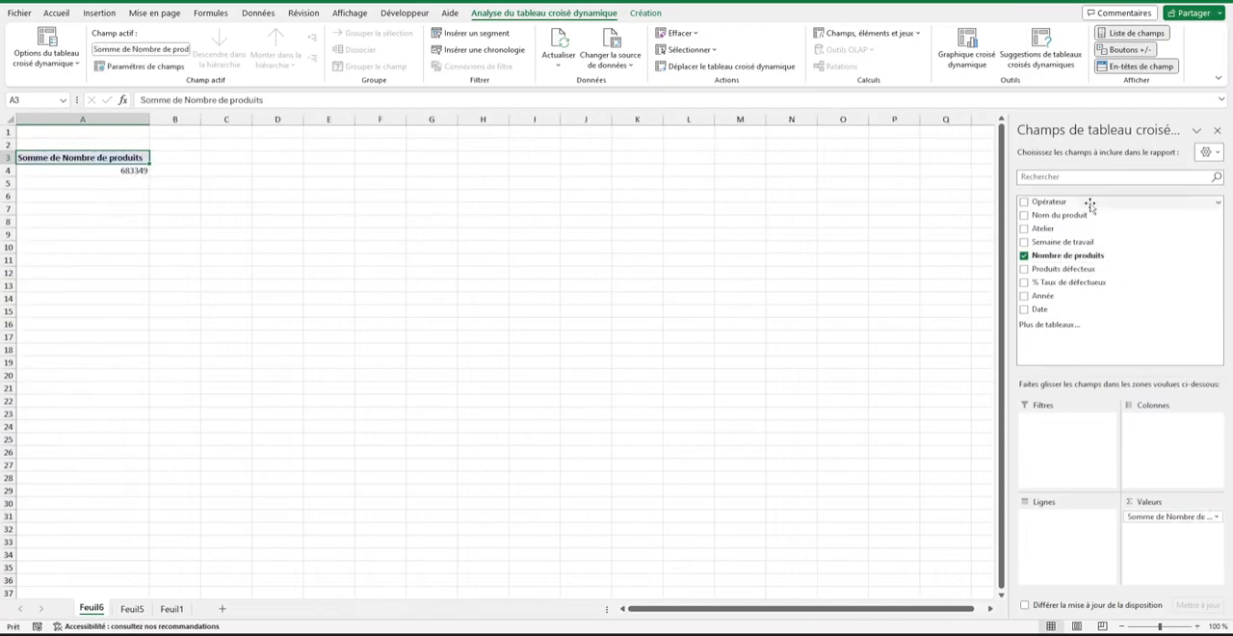
pyautogui.moveTo(1086, 215); pyautogui.dragTo(1089, 558)
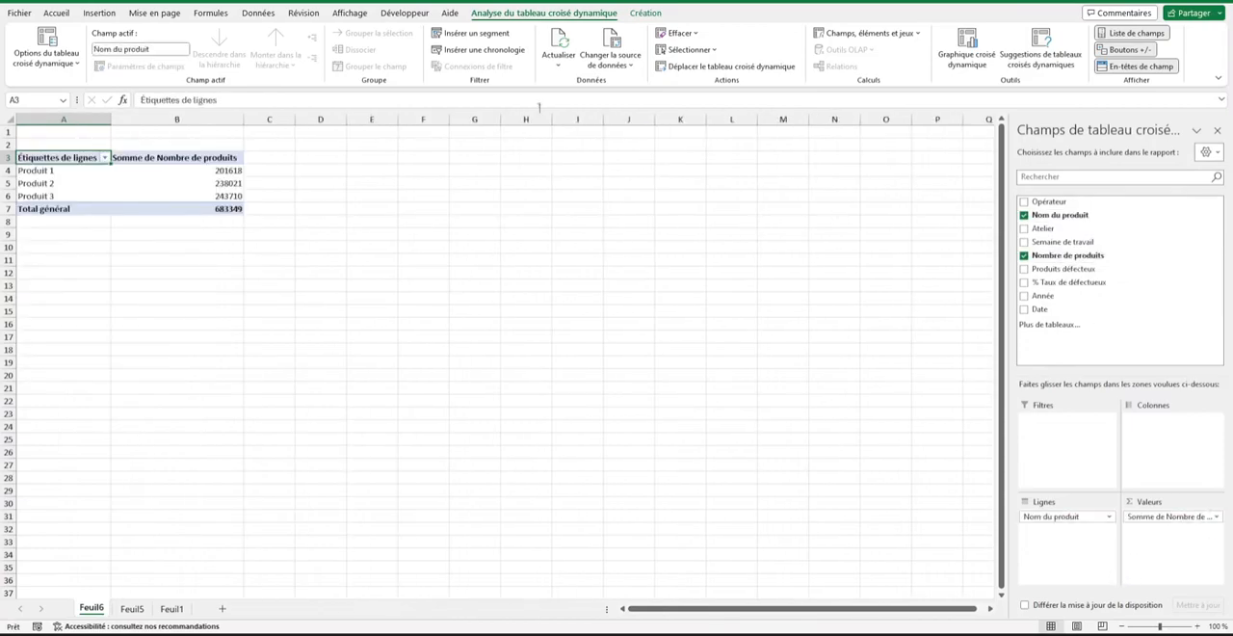
# Insert a clustered column pivot chart from the pivot table and place it beside the table around columns D–I.
pyautogui.click(159, 210)
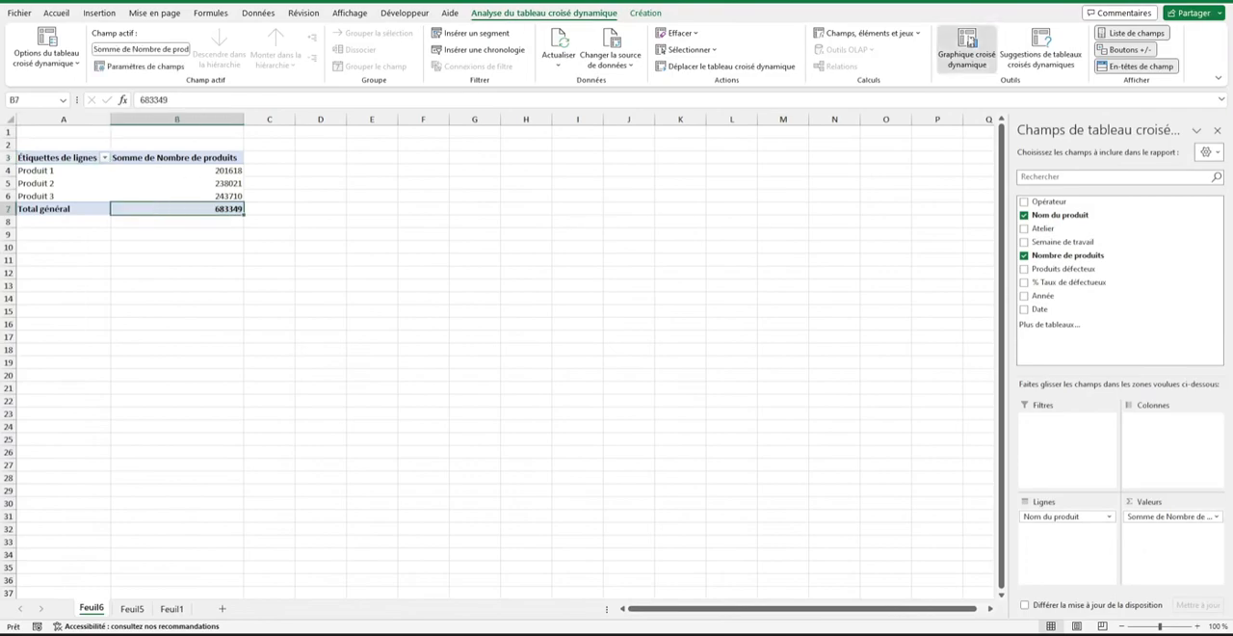
pyautogui.click(967, 48)
pyautogui.click(738, 485)
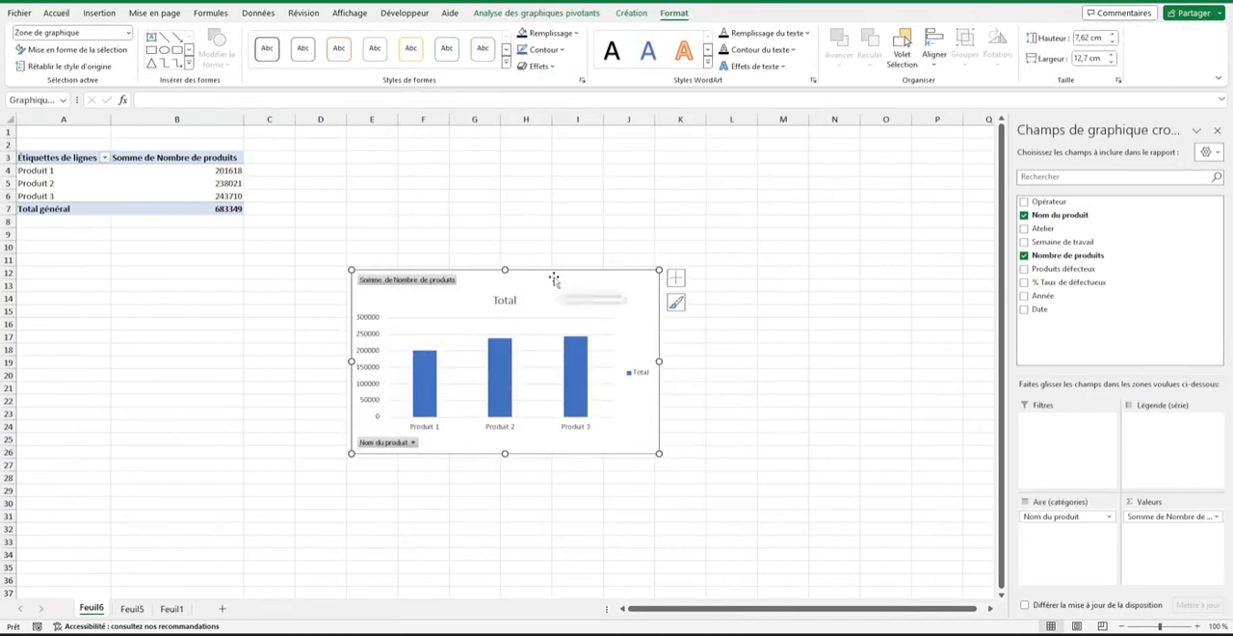
pyautogui.moveTo(545, 281); pyautogui.dragTo(511, 175)
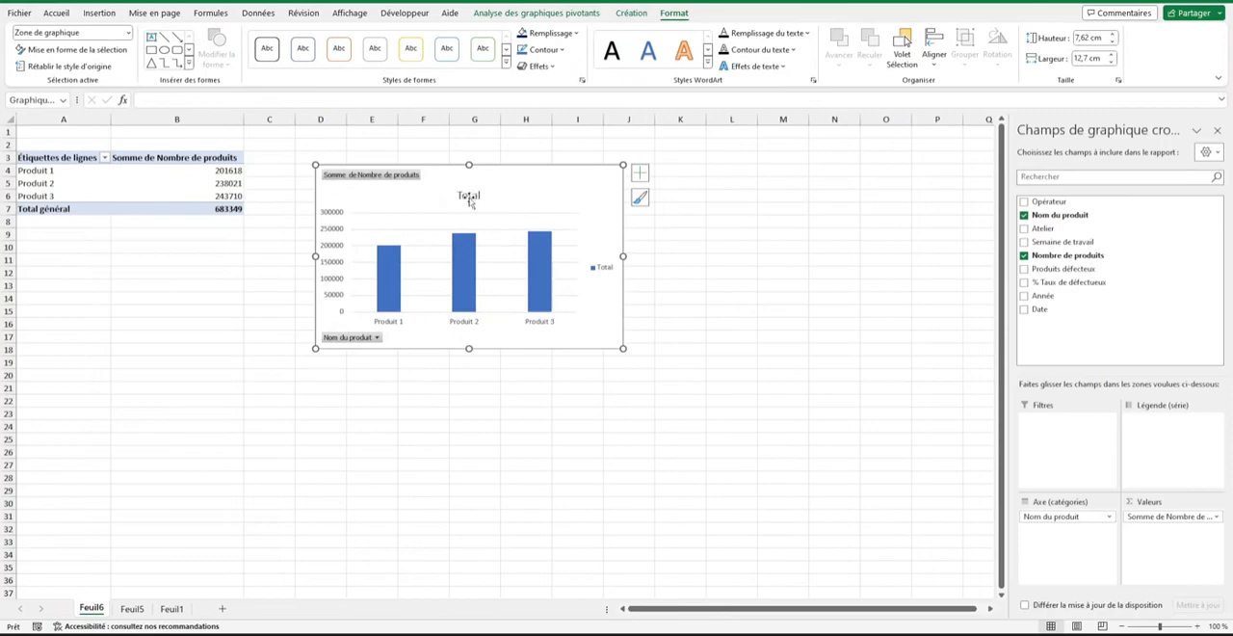
# Hide the value and axis field buttons on the pivot chart and delete its legend.
pyautogui.rightClick(409, 175)
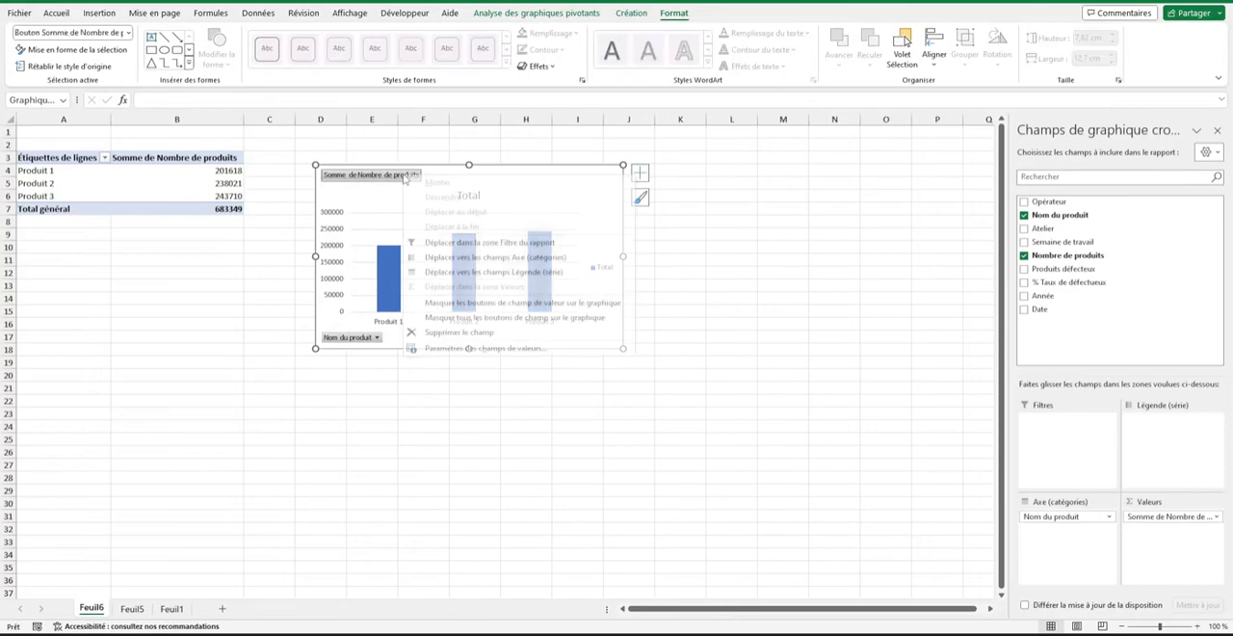
pyautogui.click(490, 303)
pyautogui.rightClick(369, 340)
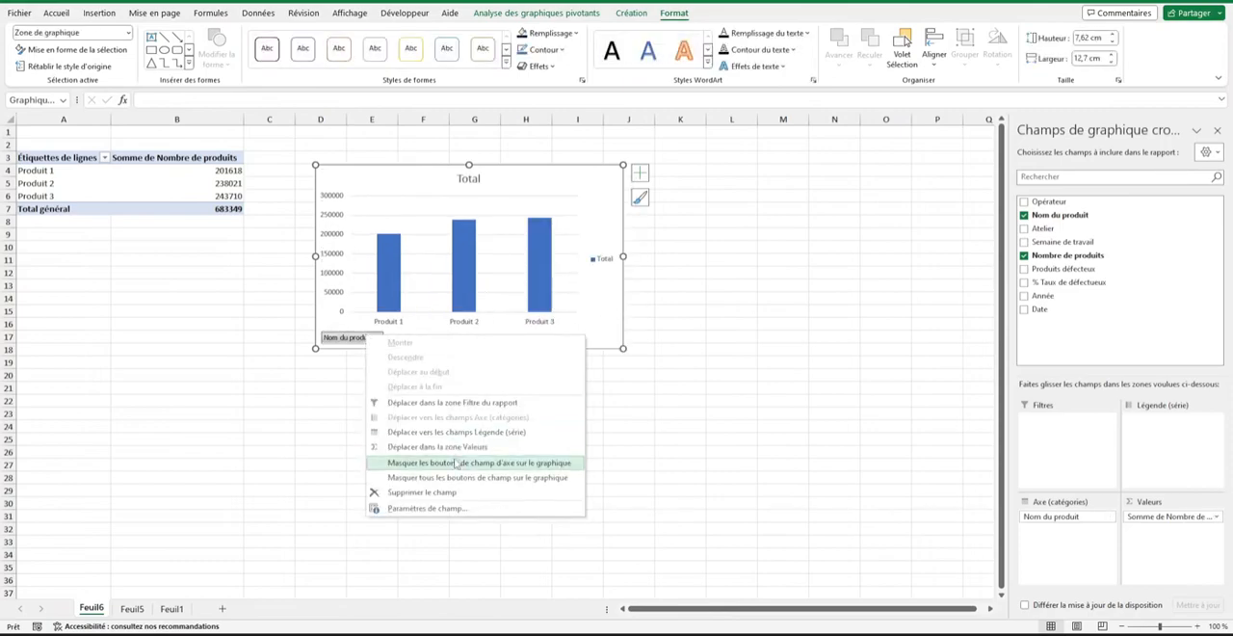
pyautogui.click(462, 464)
pyautogui.click(602, 268)
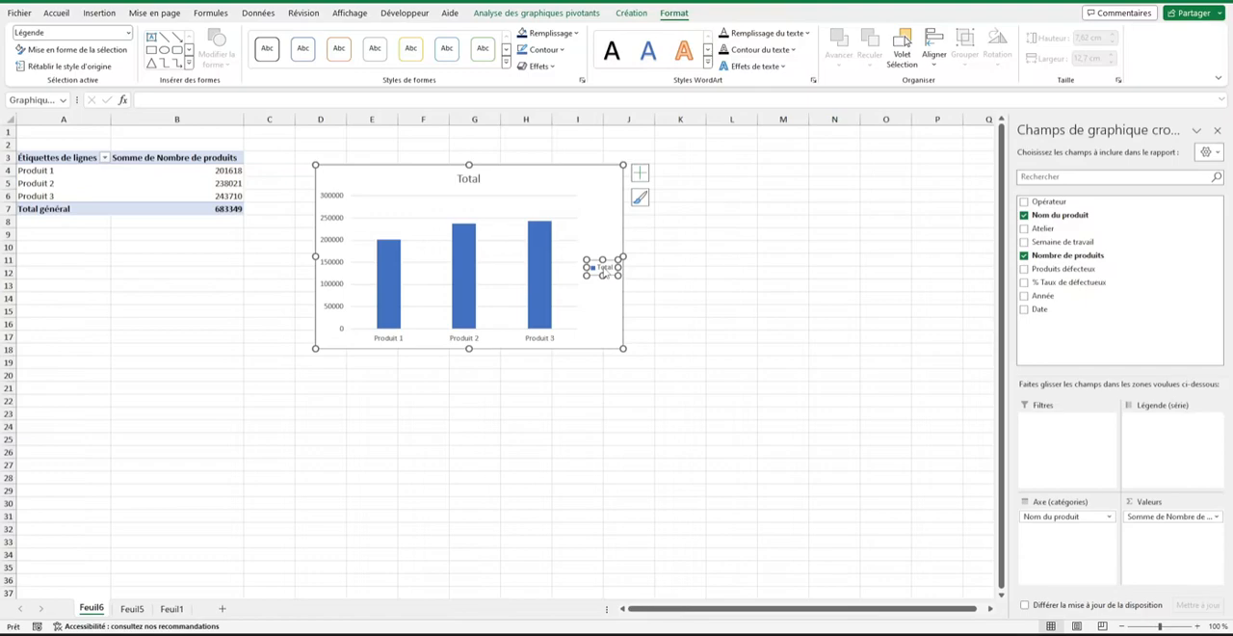
pyautogui.press('Delete')
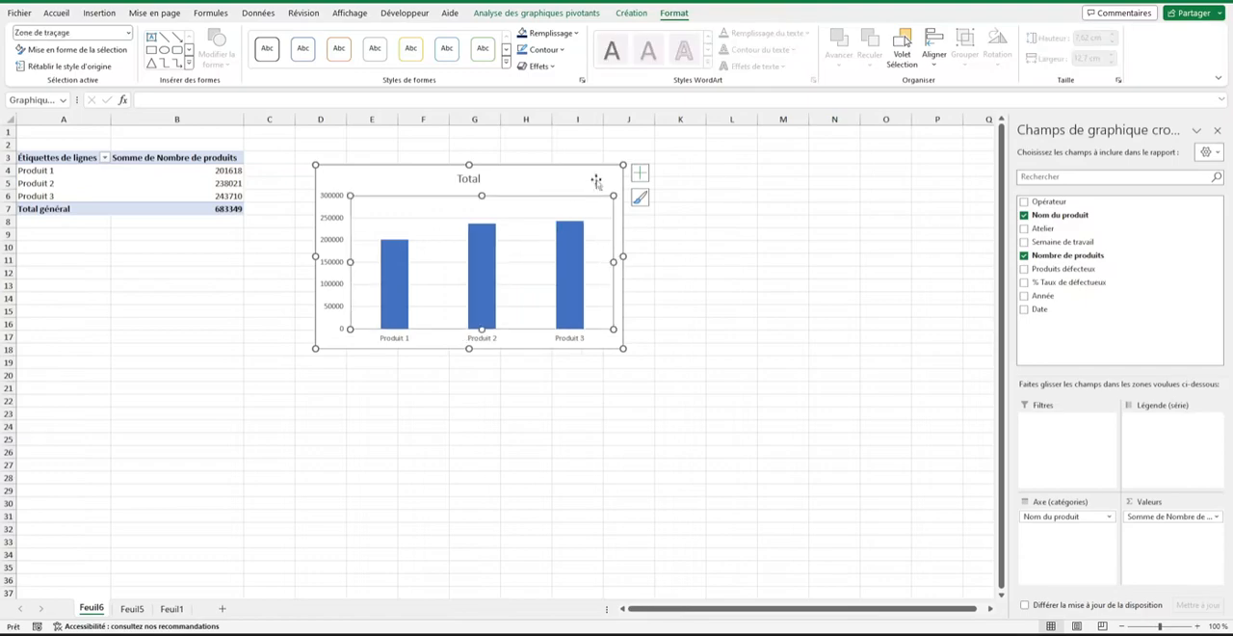
# Remove the gridlines and the vertical value axis from the pivot chart.
pyautogui.click(640, 173)
pyautogui.click(333, 260)
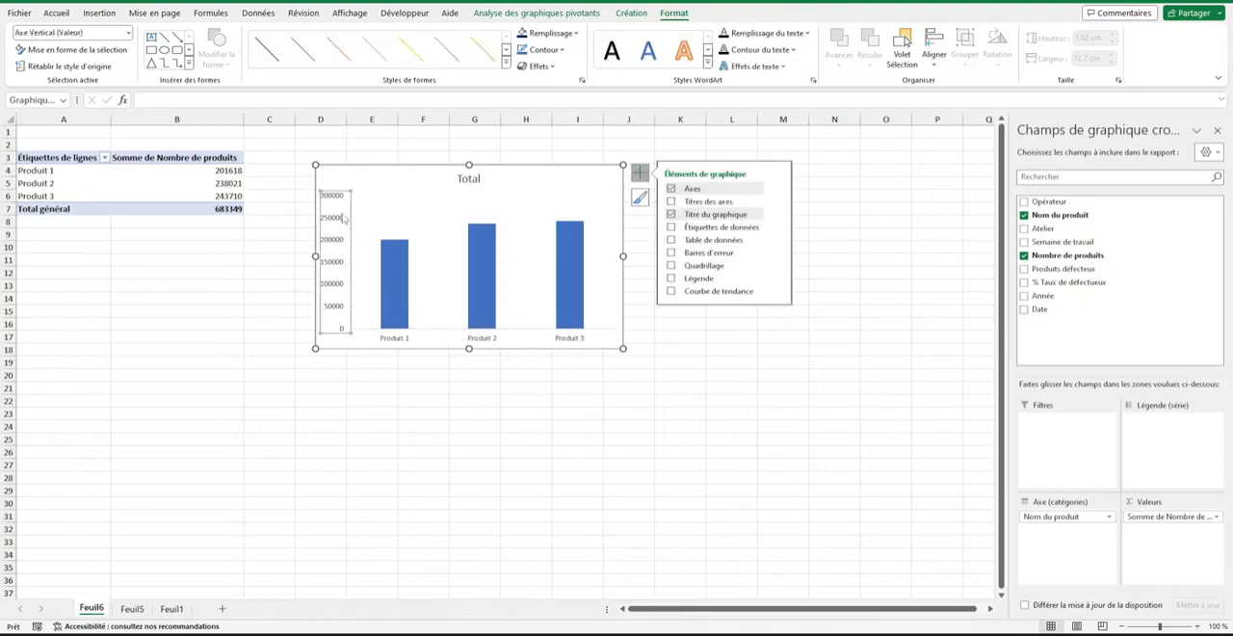
pyautogui.press('Delete')
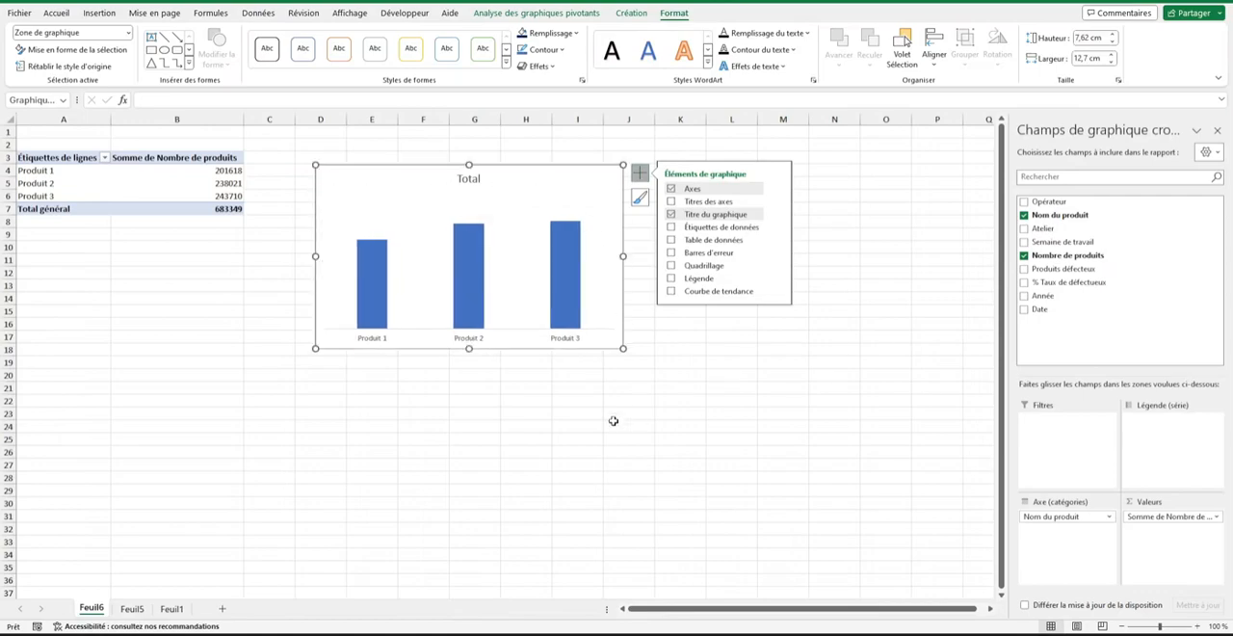
pyautogui.click(522, 375)
# Change the chart title to "Nombre de produits" and make it bold.
pyautogui.click(468, 179)
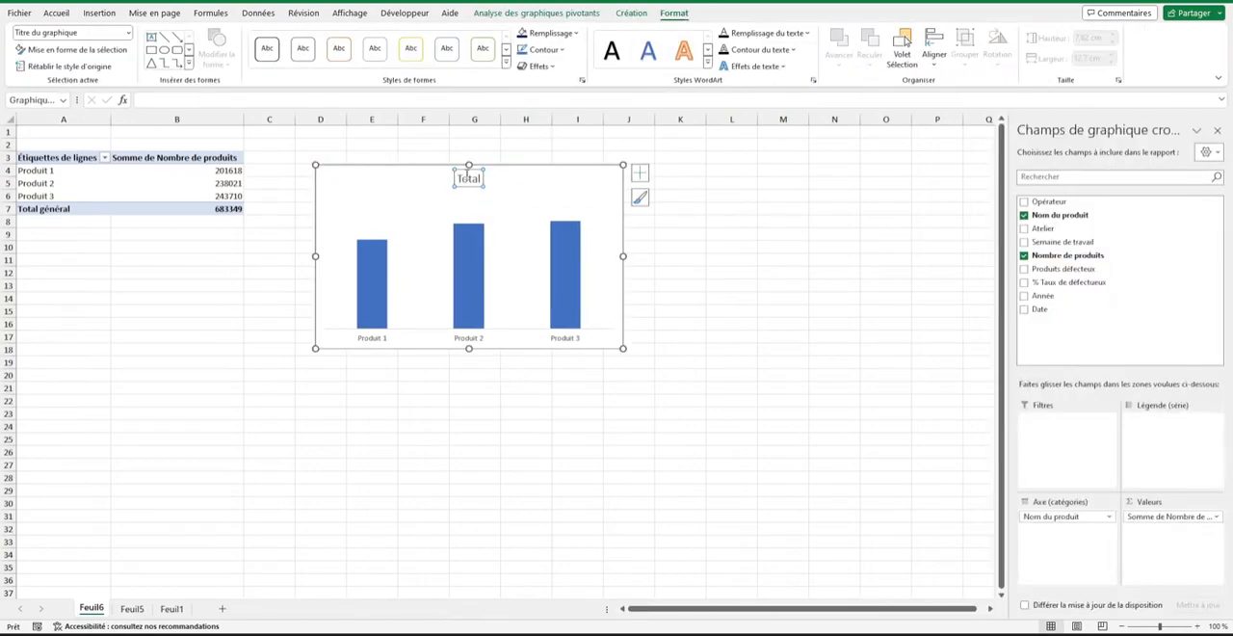
pyautogui.doubleClick(468, 178)
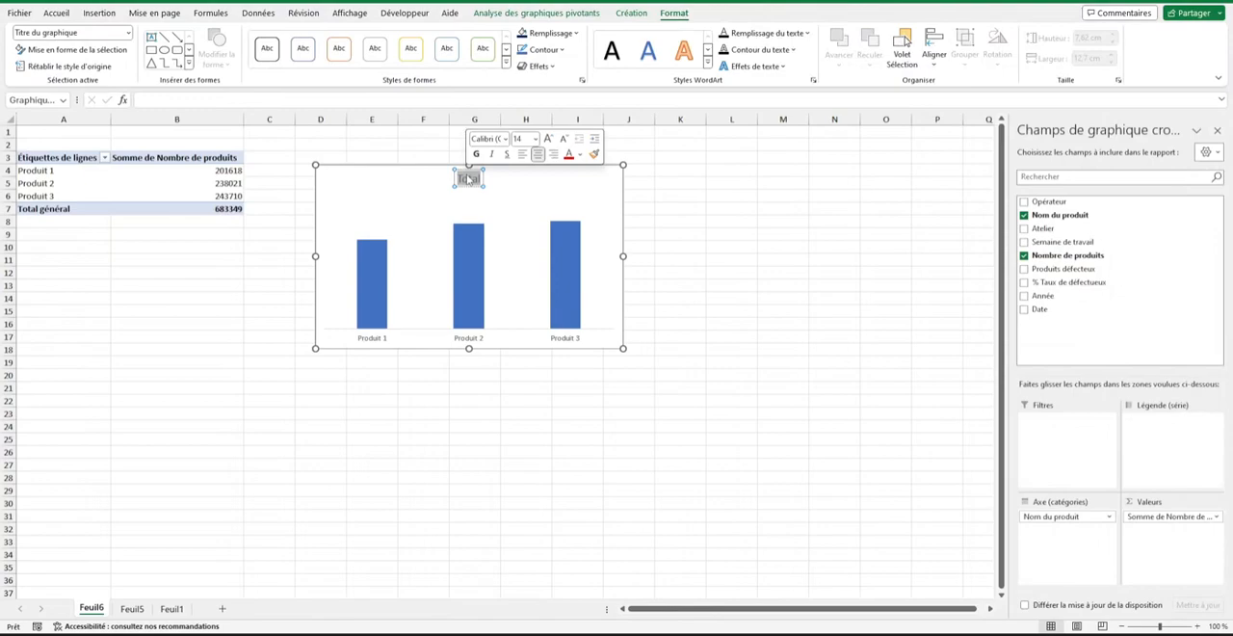
pyautogui.write('Nombre de produits')
pyautogui.tripleClick(458, 181)
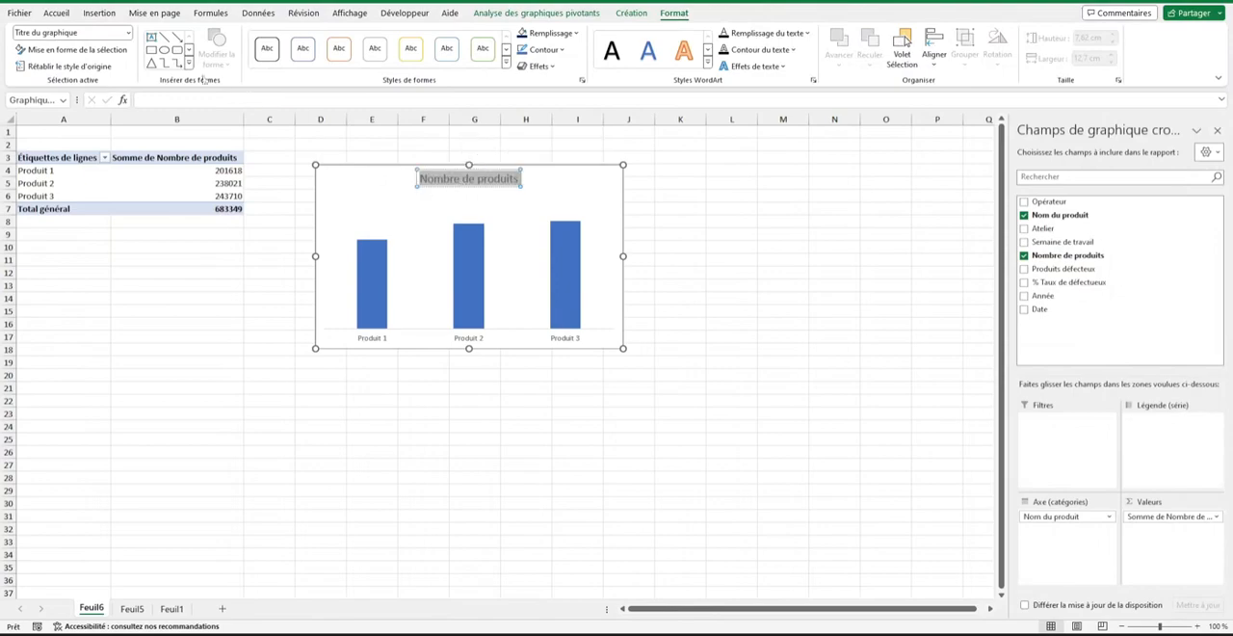
pyautogui.click(56, 13)
pyautogui.click(84, 59)
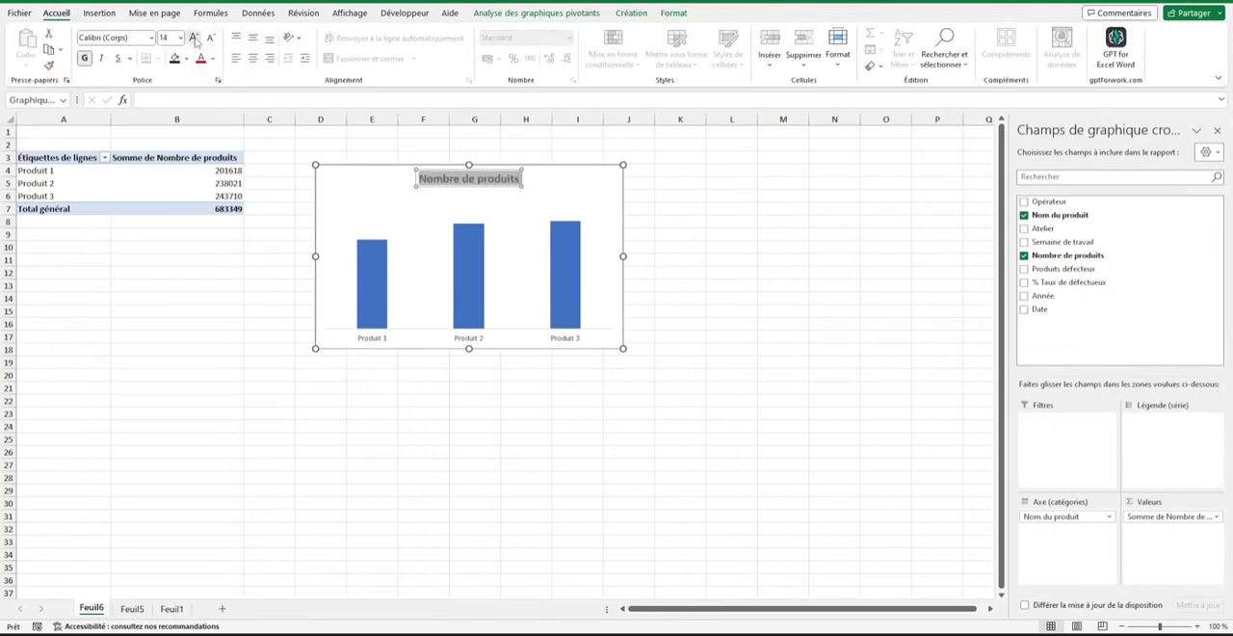
# Enlarge the chart title one size and insert an Année slicer for the pivot chart, placing it beside the chart around columns K–M.
pyautogui.click(193, 38)
pyautogui.click(194, 37)
pyautogui.click(538, 13)
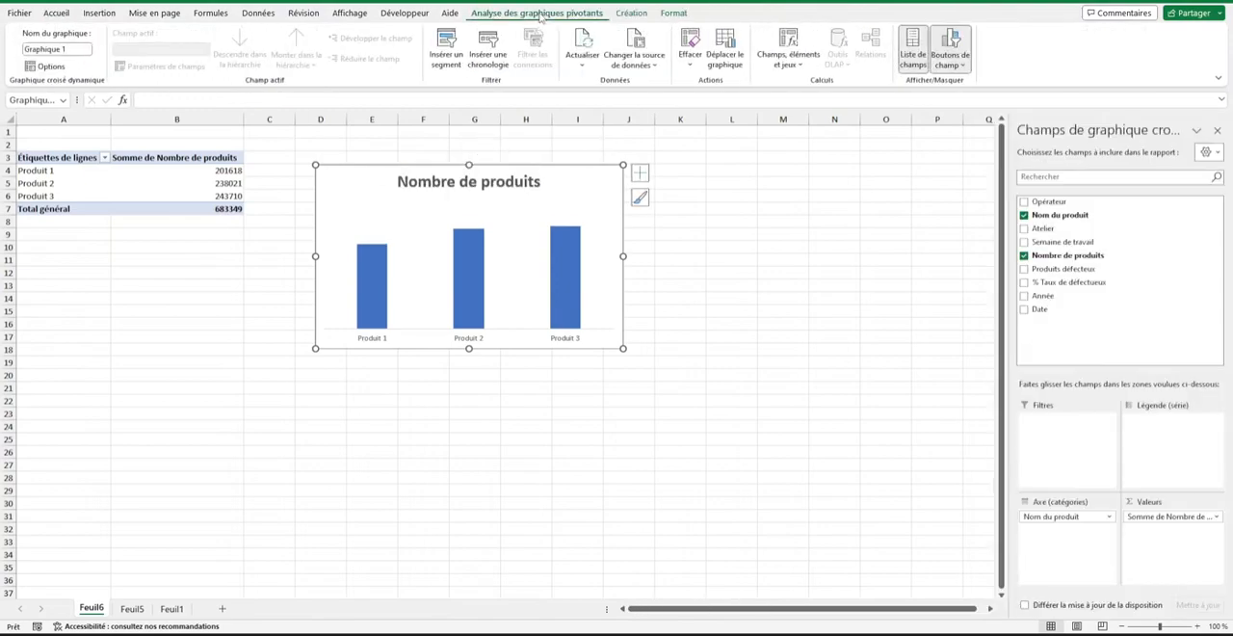
pyautogui.click(445, 47)
pyautogui.click(356, 337)
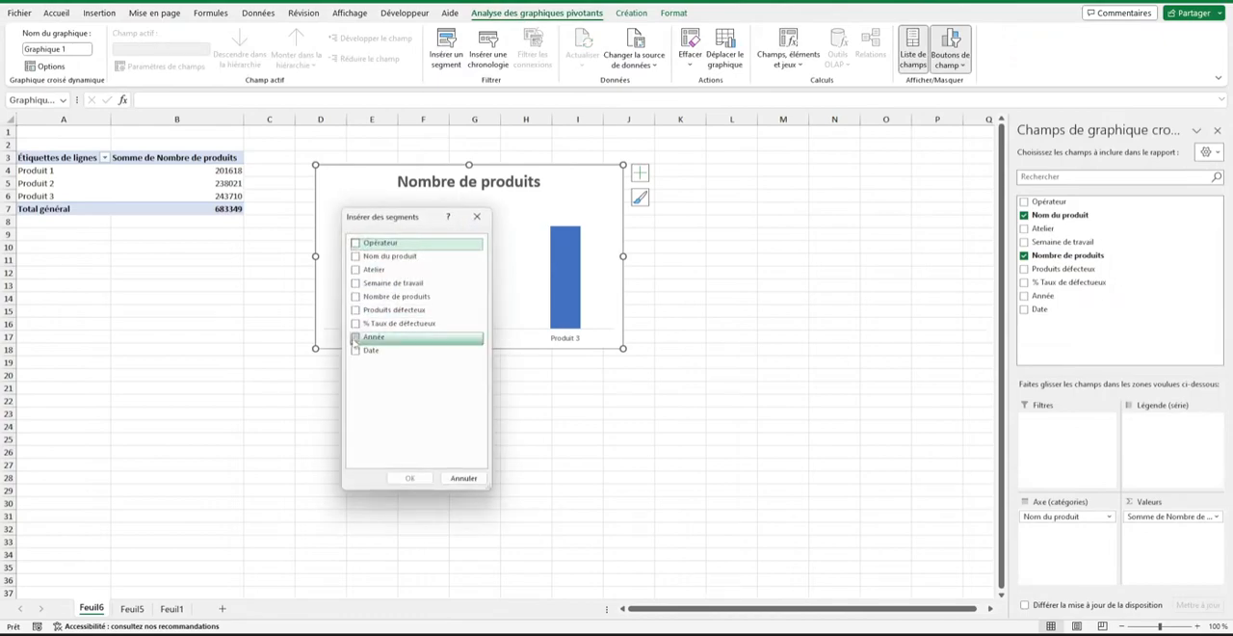
pyautogui.click(407, 478)
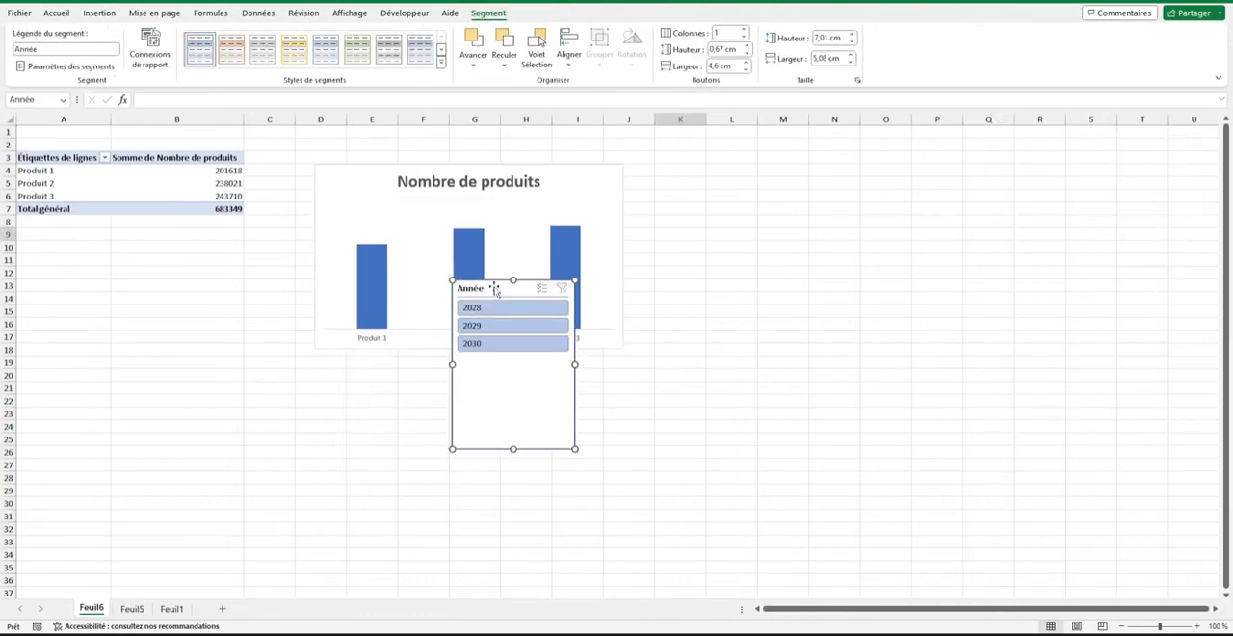
pyautogui.moveTo(495, 289); pyautogui.dragTo(710, 172)
# Cut the pivot chart together with the Année slicer and paste both onto Feuil1, placing them around row 12 below the banner.
pyautogui.keyDown('ctrl'); pyautogui.click(600, 170); pyautogui.keyUp('ctrl')
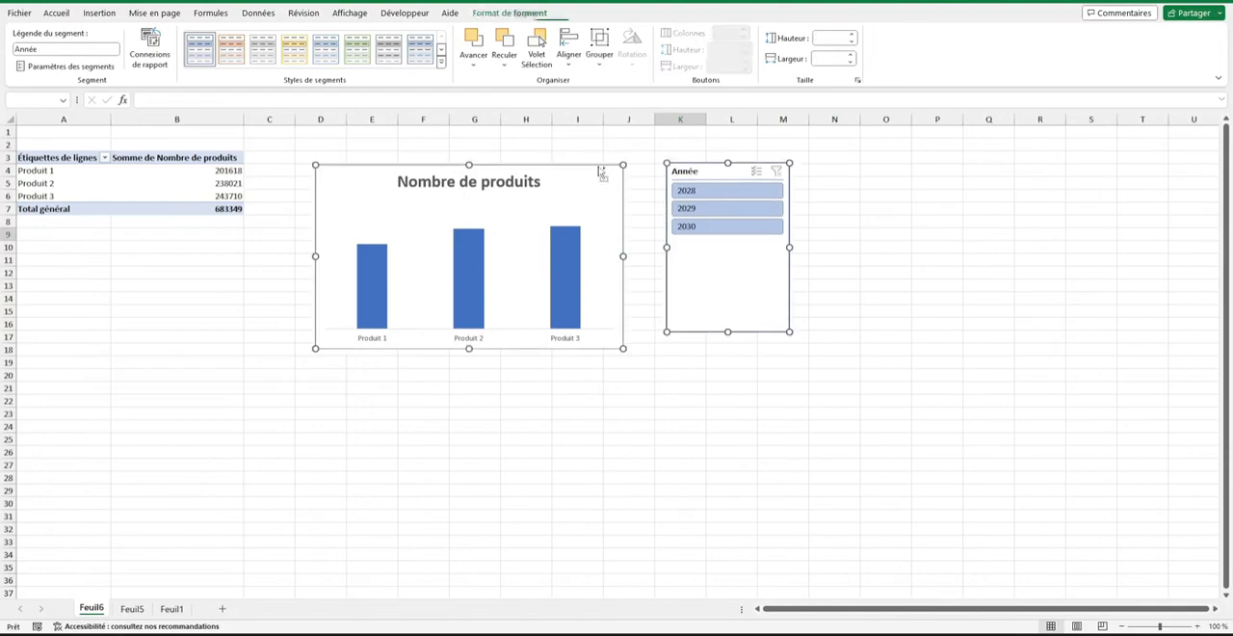
pyautogui.press('Delete')
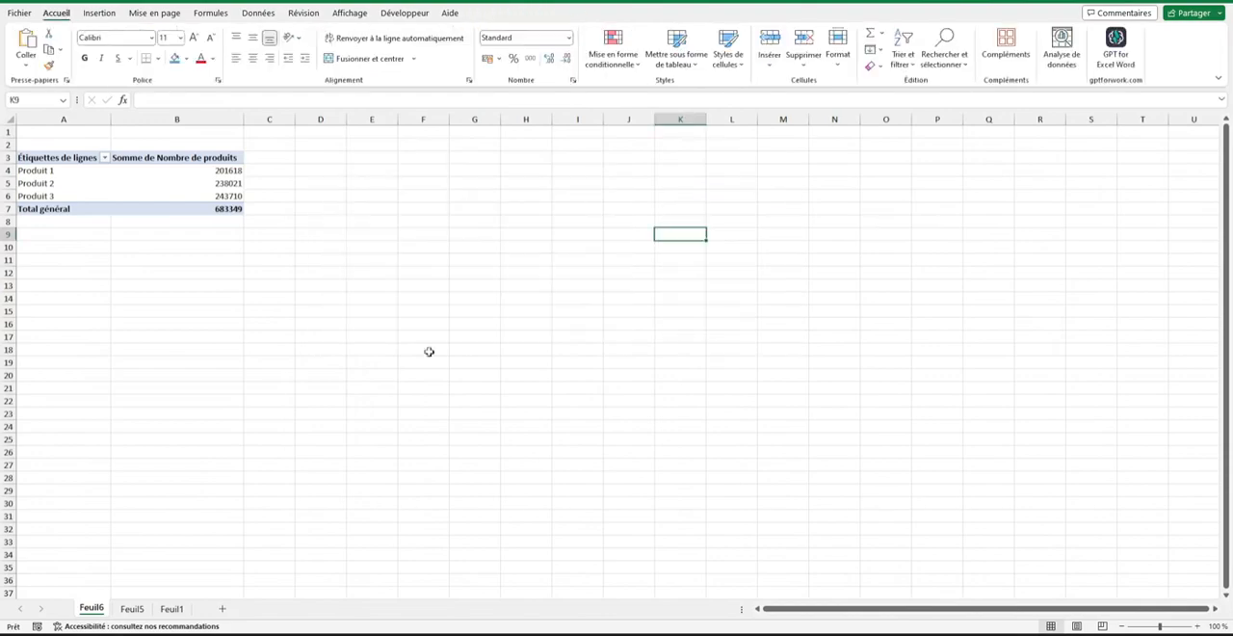
pyautogui.click(132, 609)
pyautogui.click(171, 609)
pyautogui.click(89, 251)
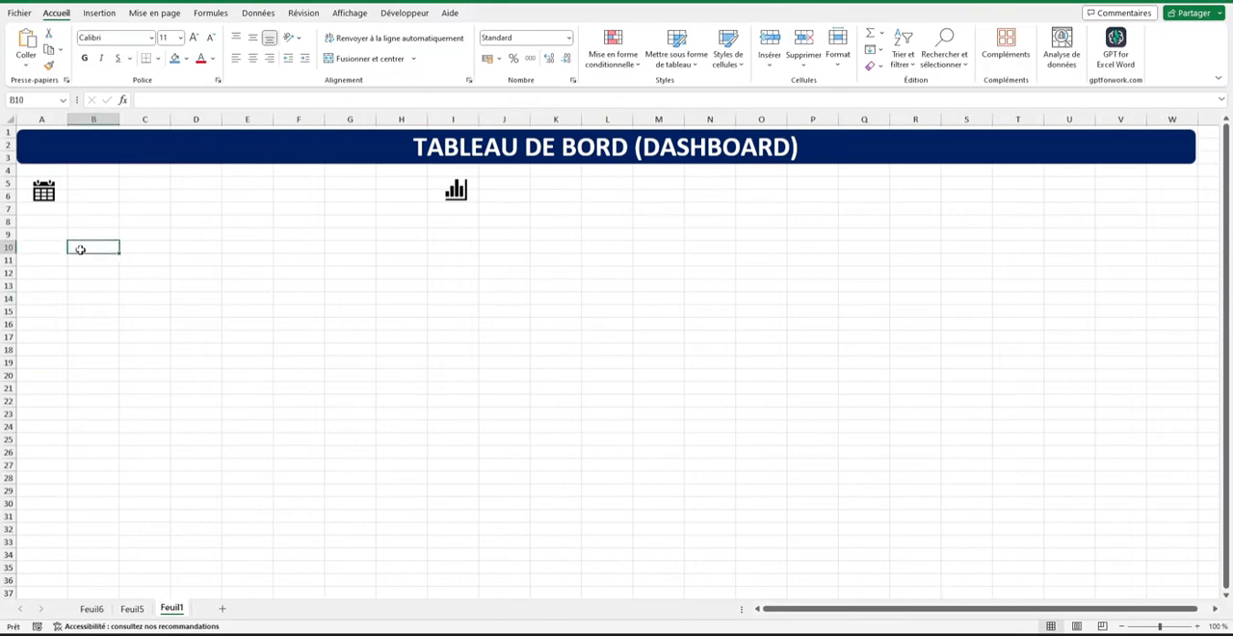
pyautogui.hotkey('ctrl', 'v')
pyautogui.moveTo(112, 248); pyautogui.dragTo(100, 279)
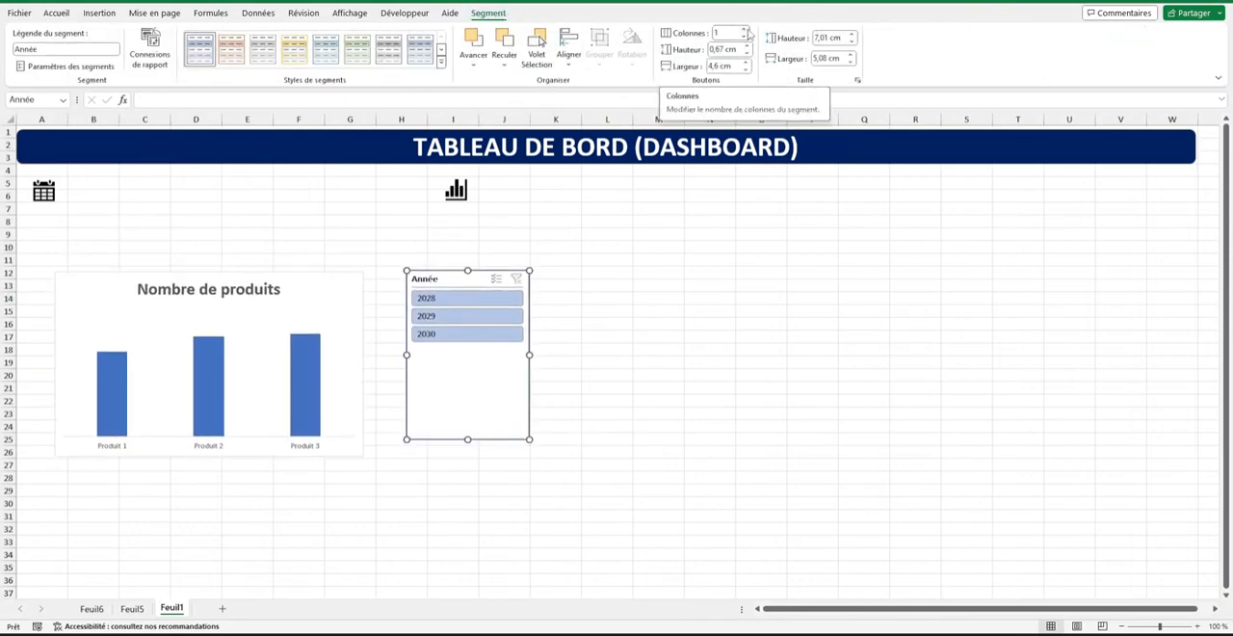
# Arrange the Année slicer's buttons in 3 columns and resize the slicer to about 1.91 cm high and 9.45 cm wide.
pyautogui.click(745, 30)
pyautogui.click(744, 30)
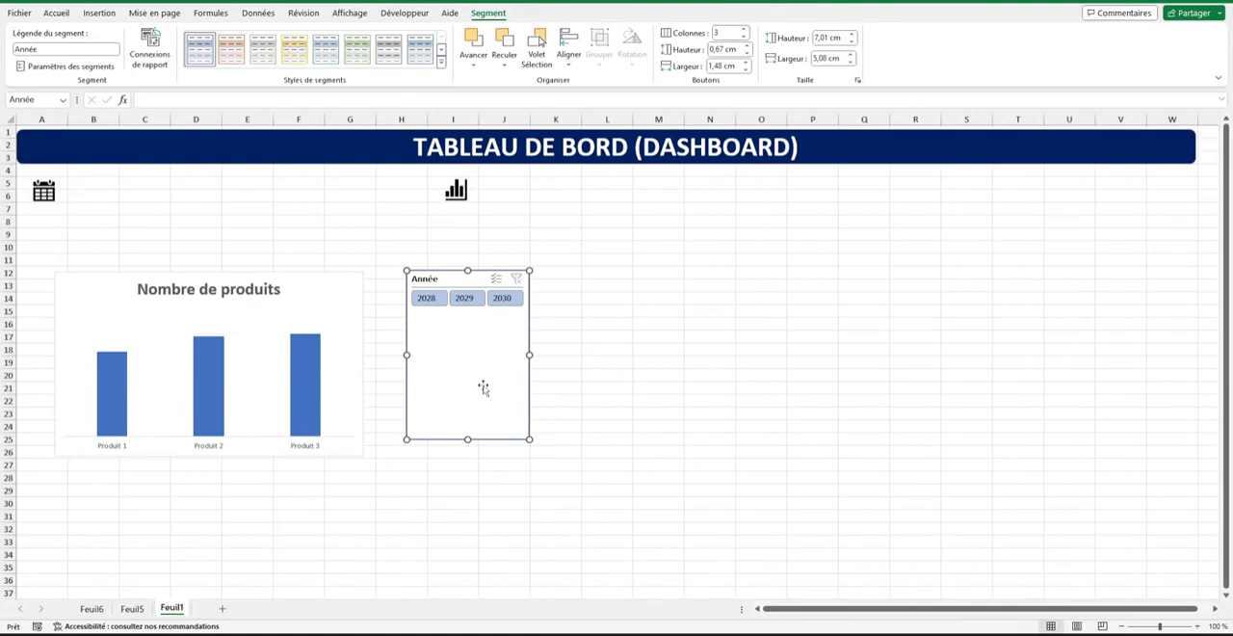
pyautogui.moveTo(527, 443); pyautogui.dragTo(511, 316)
# Hide the Année slicer's header, reduce its height to about 1.3 cm and place it beside the calendar icon.
pyautogui.rightClick(531, 285)
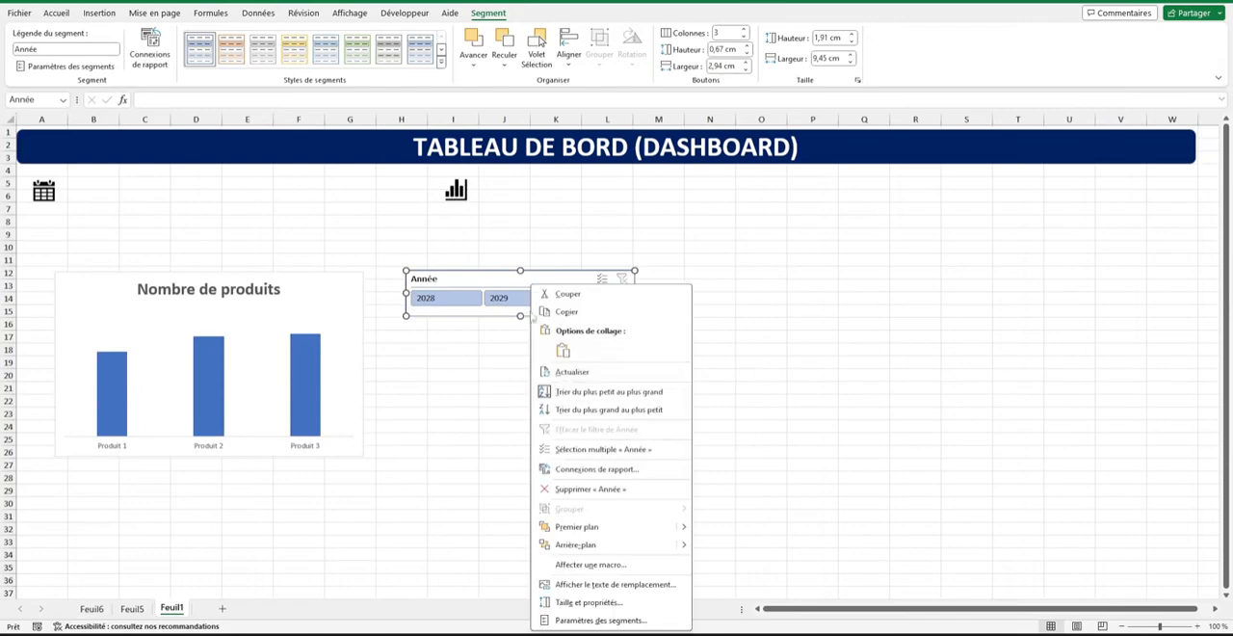
pyautogui.click(602, 620)
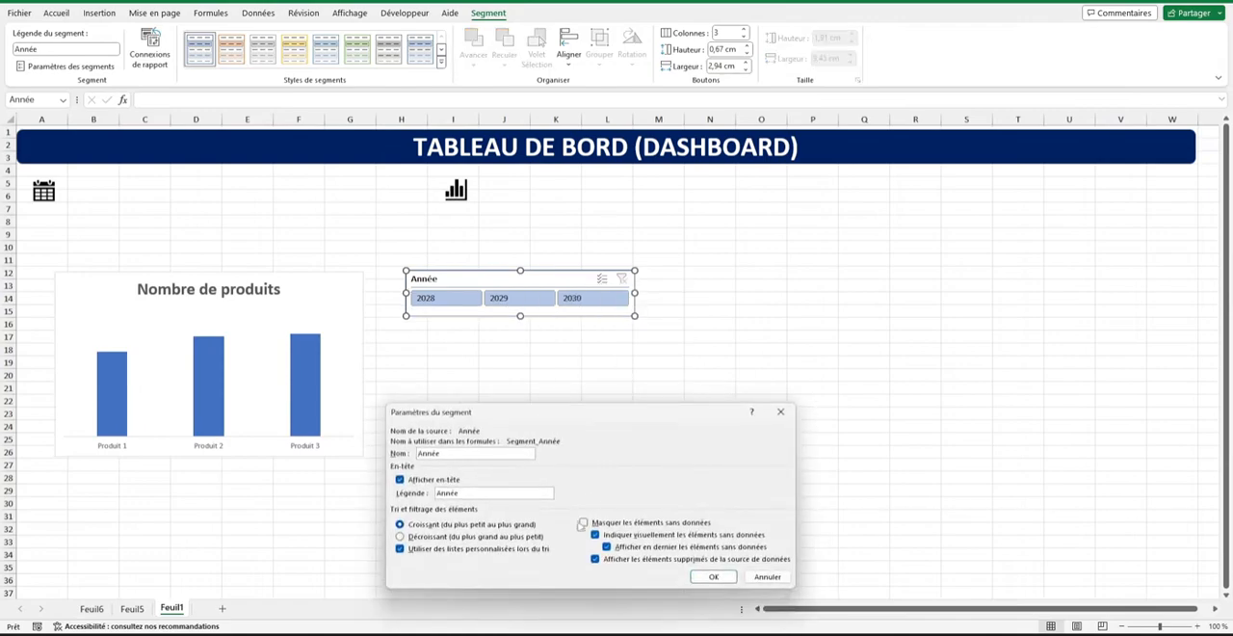
pyautogui.click(418, 480)
pyautogui.click(714, 576)
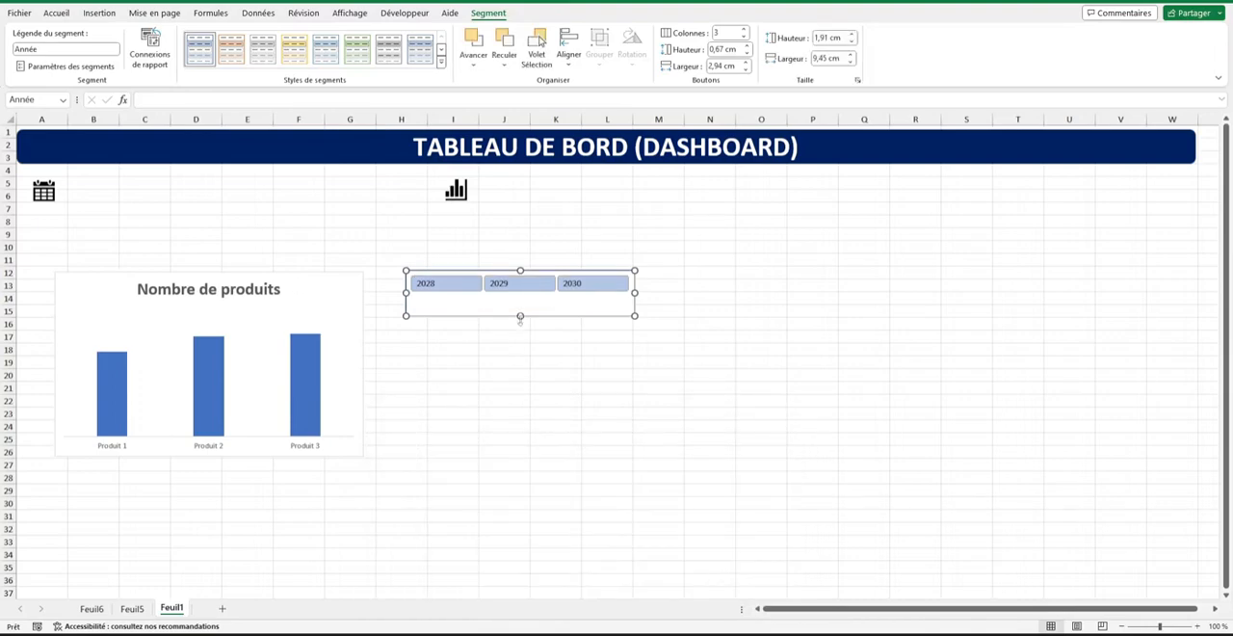
pyautogui.moveTo(521, 319); pyautogui.dragTo(131, 191)
pyautogui.click(516, 322)
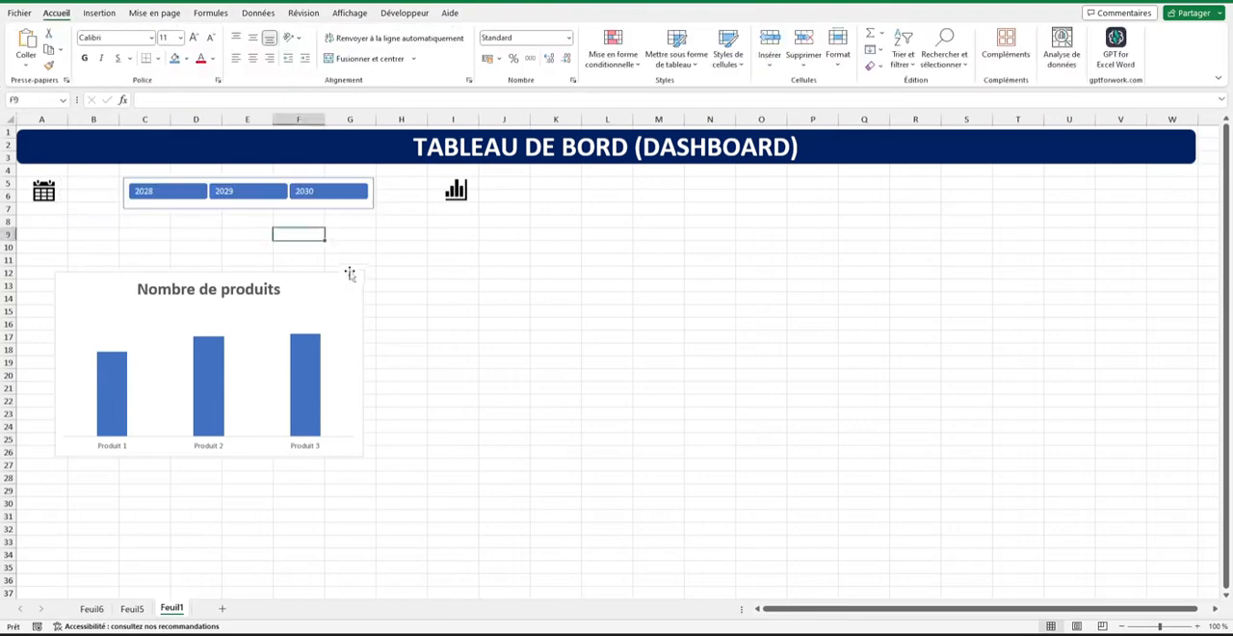
# Move the Nombre de produits chart directly beneath the slicer and resize it to span about columns A–H, rows 8–18.
pyautogui.moveTo(342, 278); pyautogui.dragTo(338, 230)
pyautogui.moveTo(338, 230); pyautogui.dragTo(348, 227)
pyautogui.moveTo(369, 401); pyautogui.dragTo(426, 350)
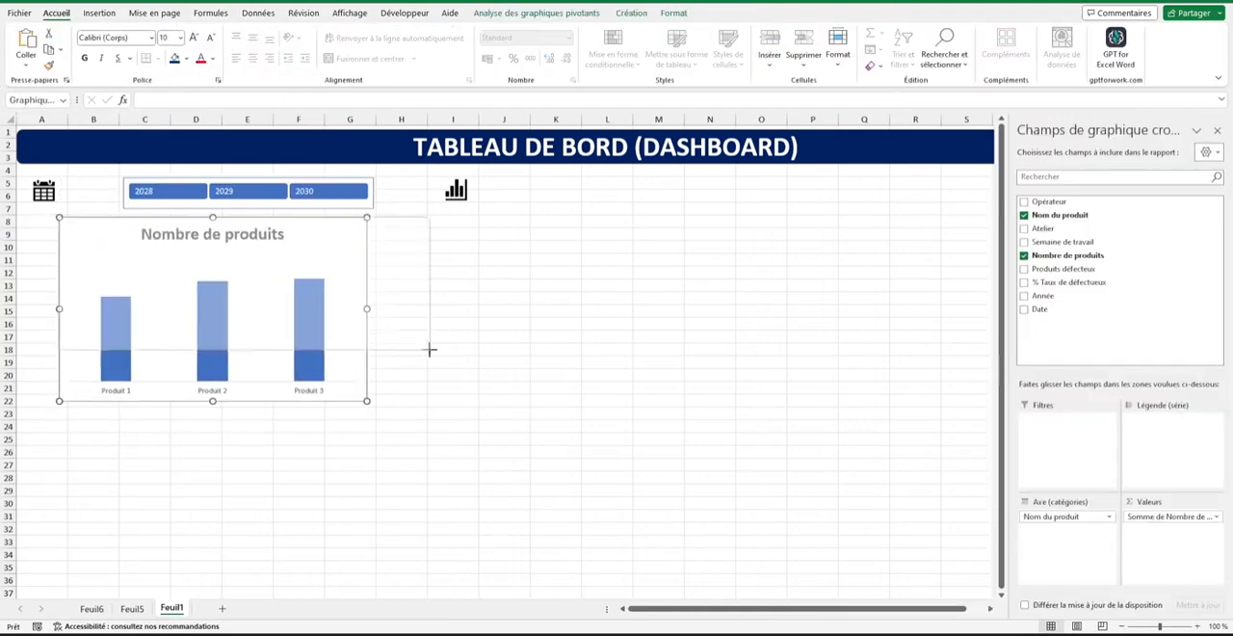
pyautogui.click(280, 384)
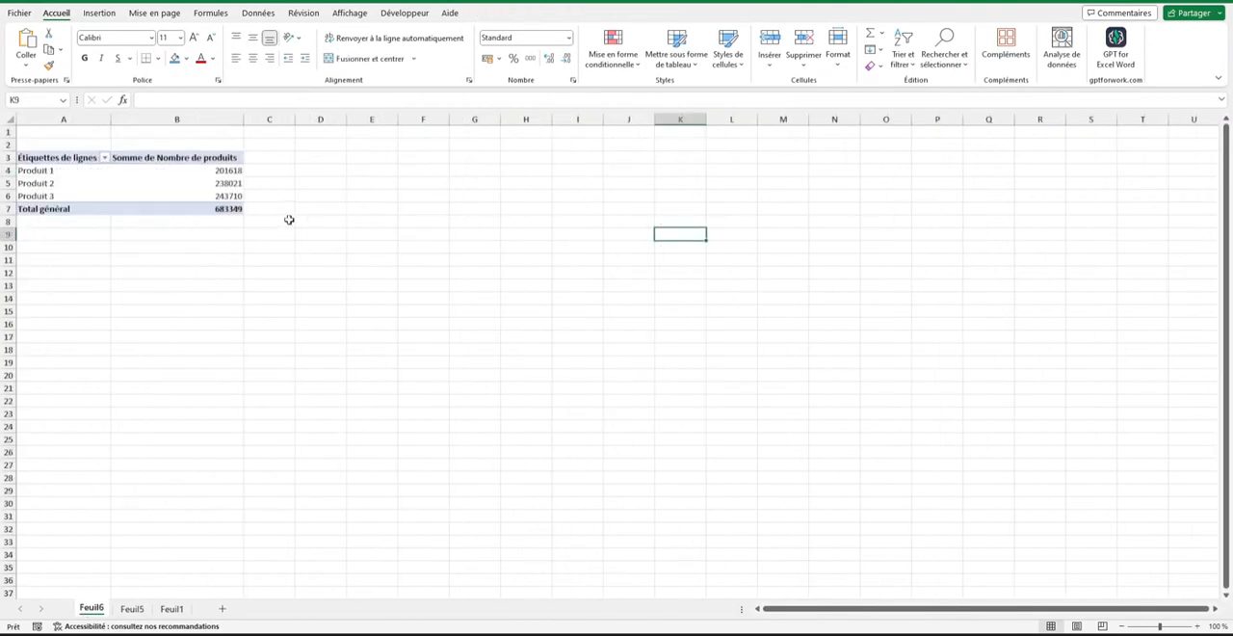
# Duplicate the Feuil6 pivot table at A9 and replace the copy's value field with the sum of Produits défecteux.
pyautogui.click(196, 193)
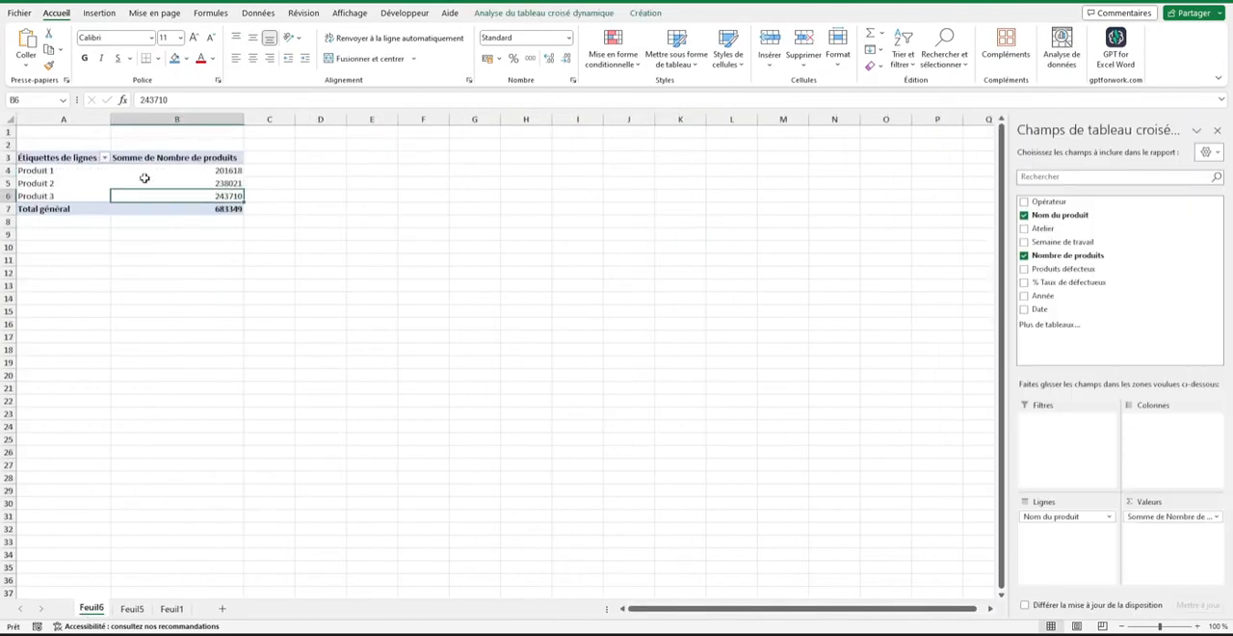
pyautogui.moveTo(79, 157); pyautogui.dragTo(225, 212)
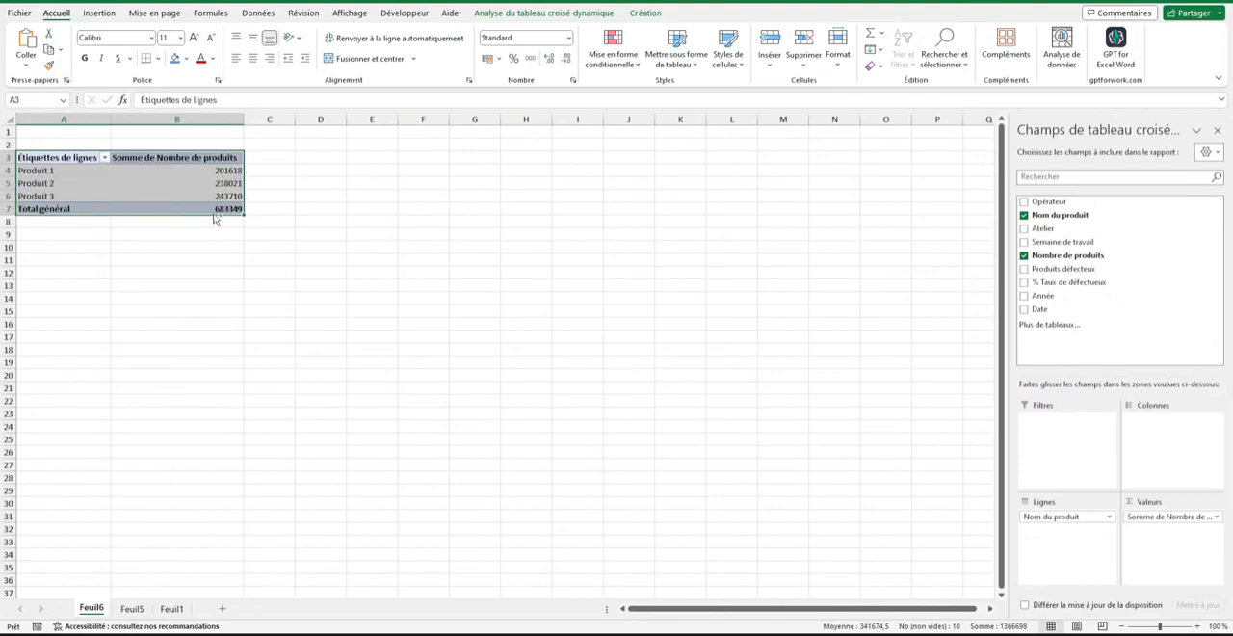
pyautogui.hotkey('ctrl', 'c')
pyautogui.click(55, 234)
pyautogui.hotkey('ctrl', 'v')
pyautogui.click(163, 349)
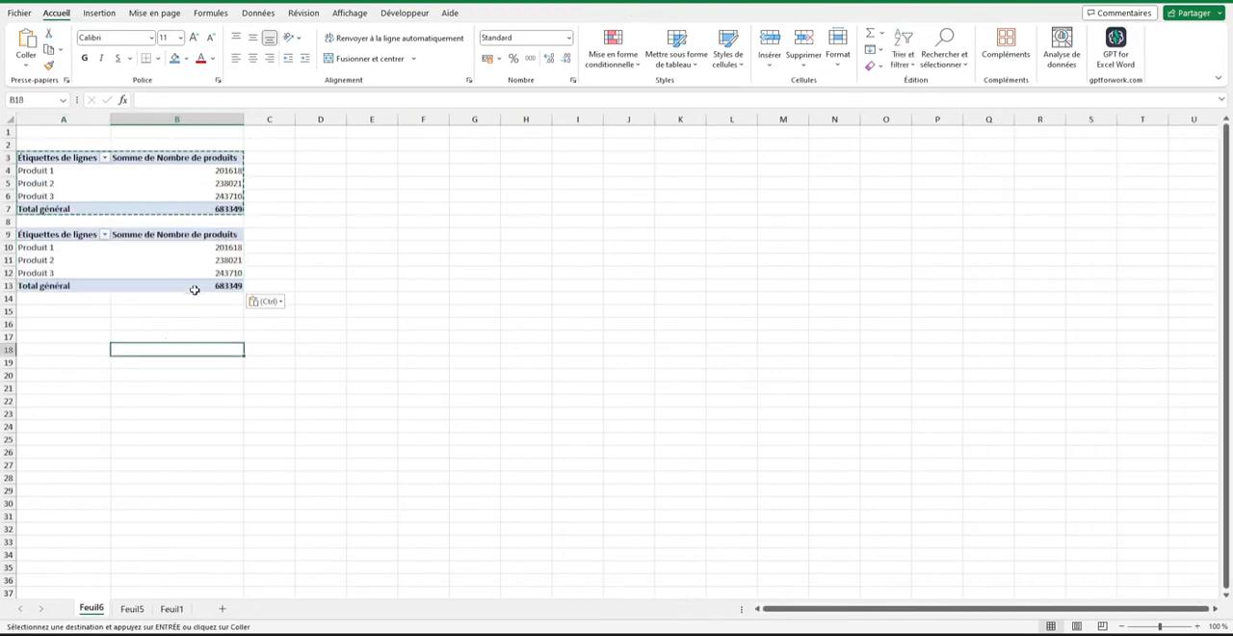
pyautogui.click(192, 247)
pyautogui.moveTo(1153, 520); pyautogui.dragTo(1180, 520)
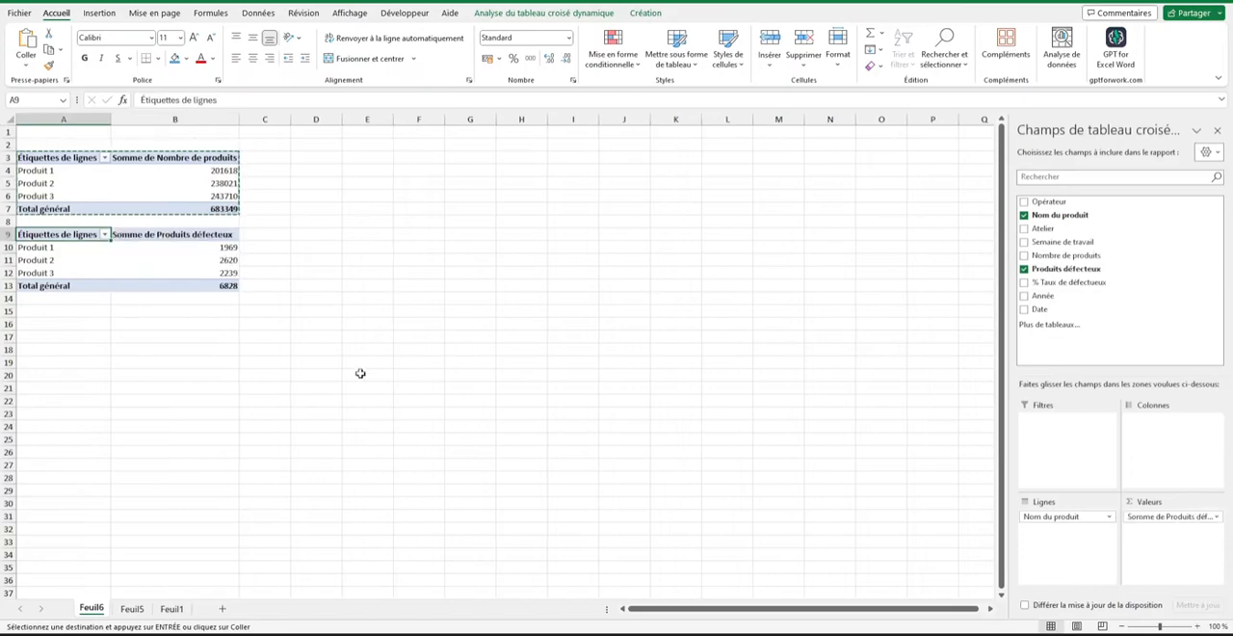
# Insert a clustered column pivot chart from the Produits défecteux pivot table and place it around columns D–J, rows 11–25.
pyautogui.click(309, 299)
pyautogui.click(225, 259)
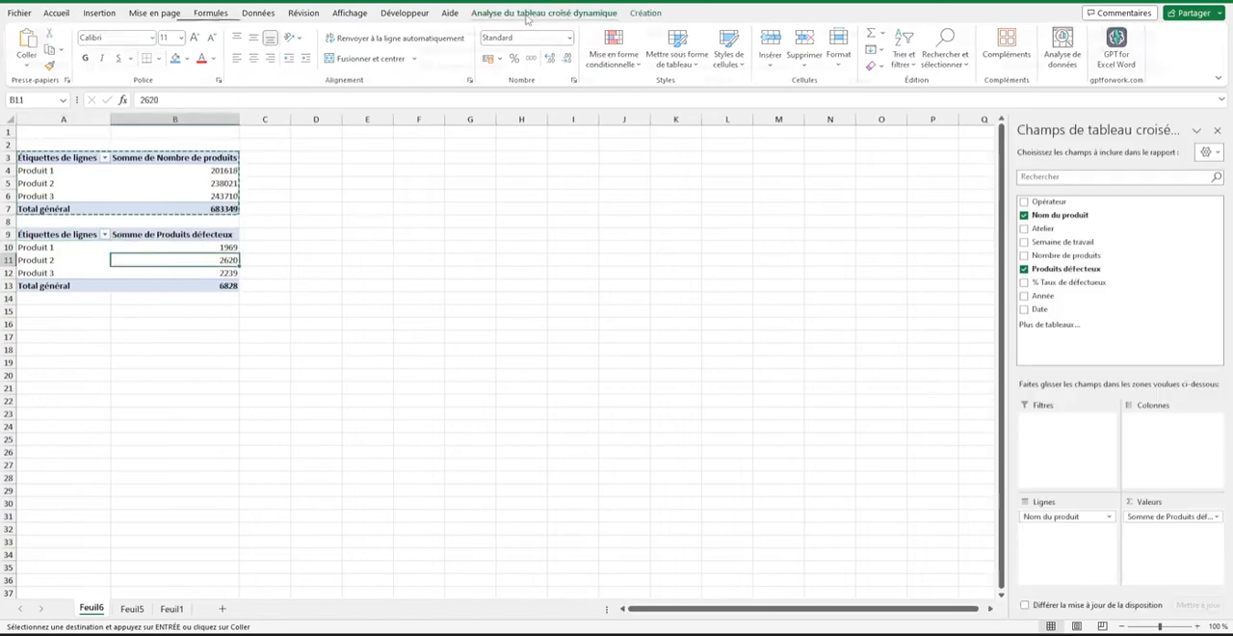
pyautogui.click(530, 14)
pyautogui.click(968, 44)
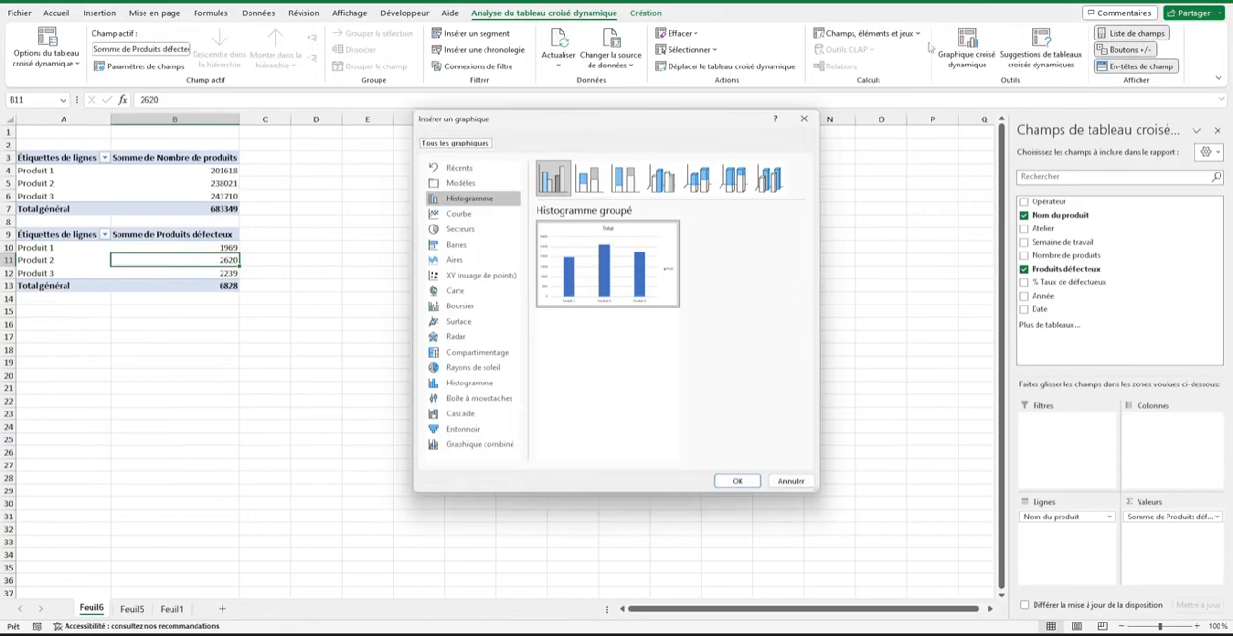
pyautogui.click(737, 480)
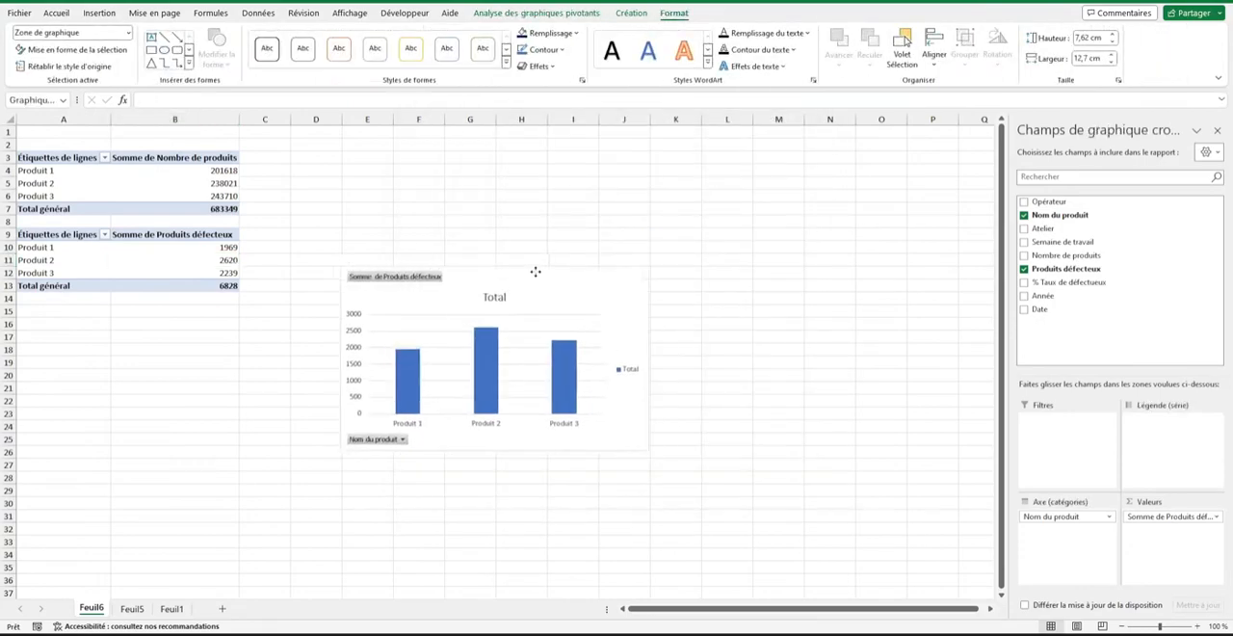
pyautogui.moveTo(535, 272); pyautogui.dragTo(511, 265)
pyautogui.click(198, 258)
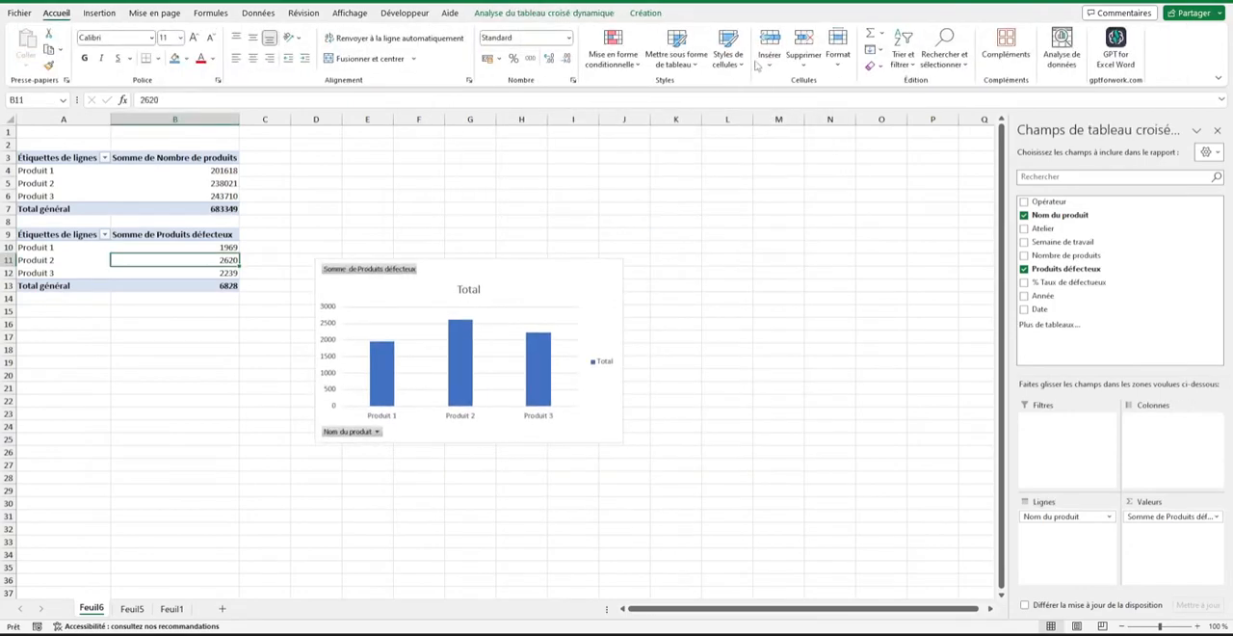
pyautogui.click(592, 16)
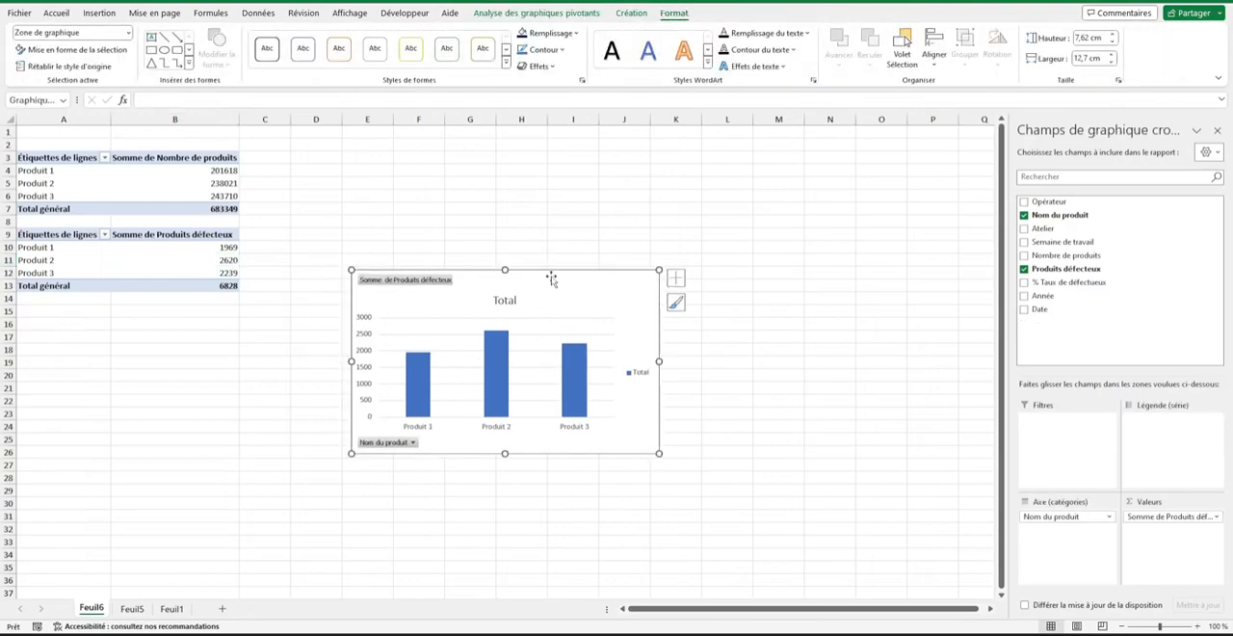
pyautogui.moveTo(549, 277); pyautogui.dragTo(515, 267)
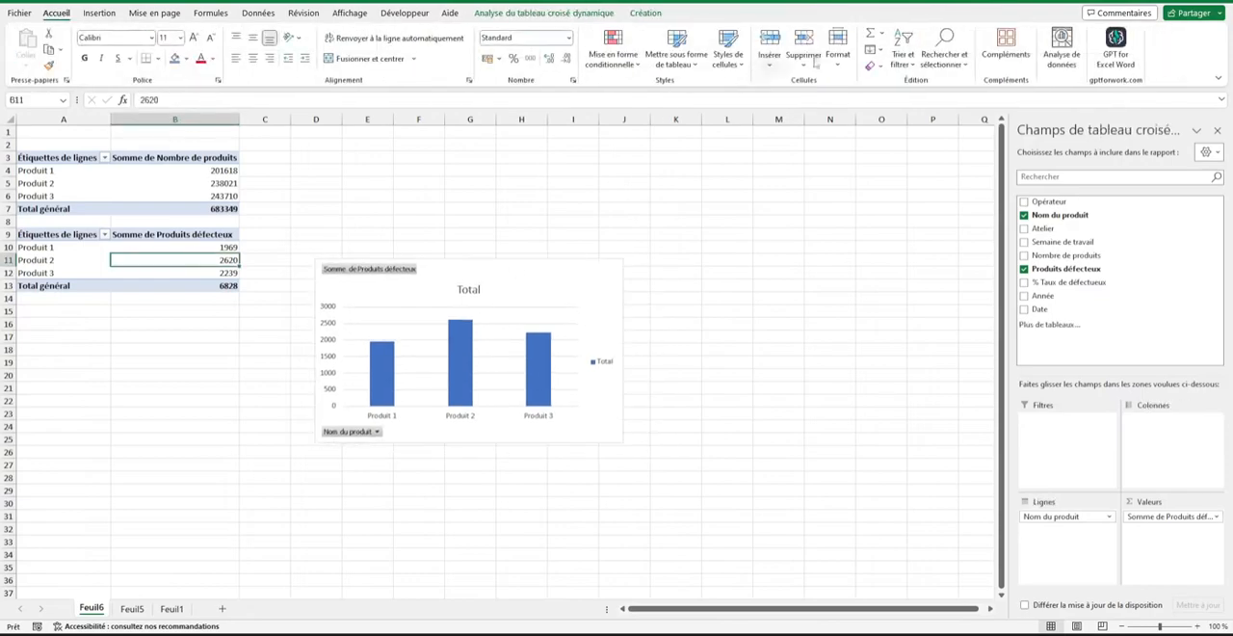
pyautogui.click(590, 16)
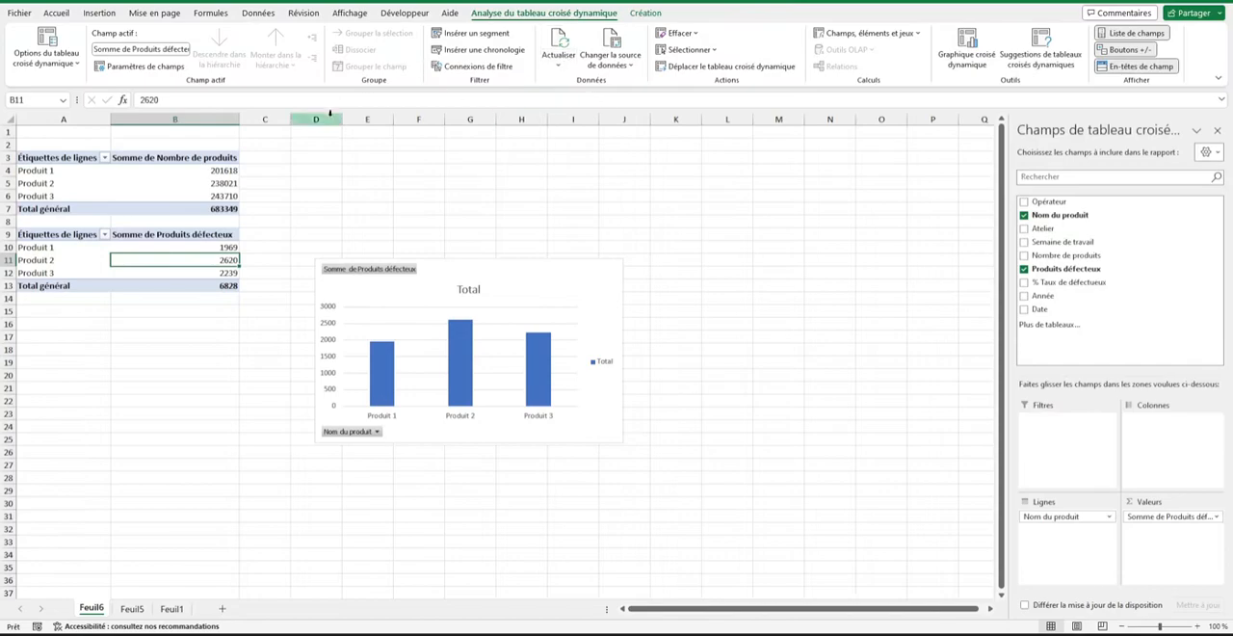
# Cut the defective-products chart from Feuil6 and paste it onto the Feuil1 dashboard, placing it below the Nombre de produits chart.
pyautogui.click(405, 226)
pyautogui.click(429, 271)
pyautogui.press('Delete')
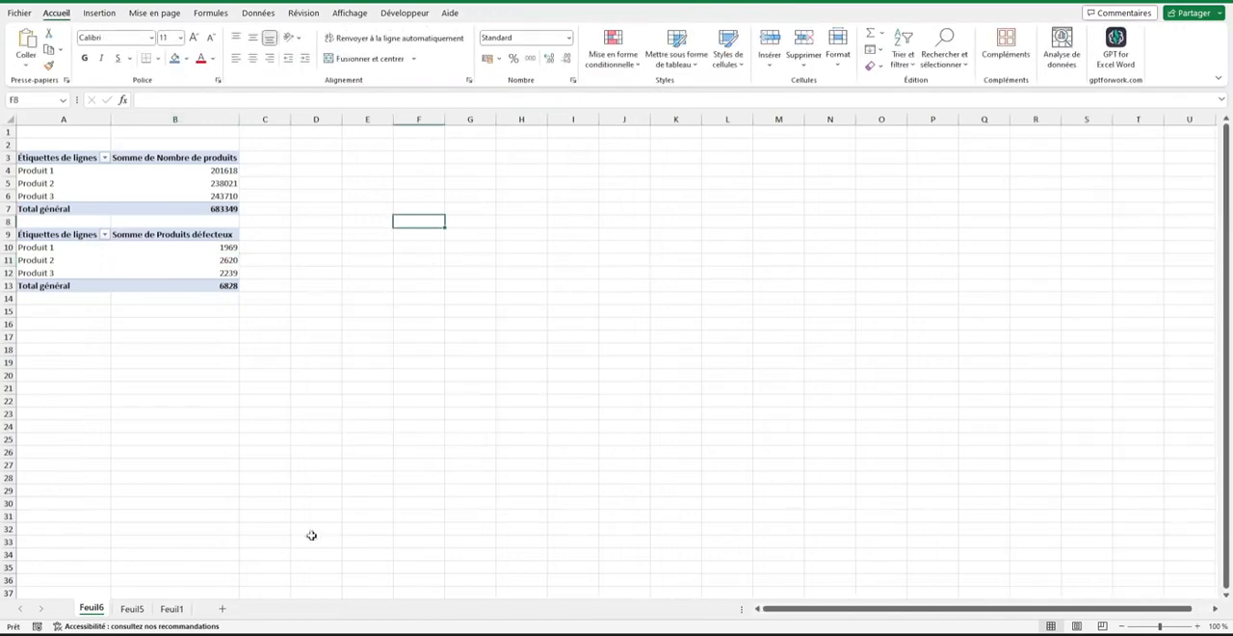
pyautogui.hotkey('ctrl', 'pagedown')
pyautogui.hotkey('ctrl', 'pagedown')
pyautogui.hotkey('ctrl', 'v')
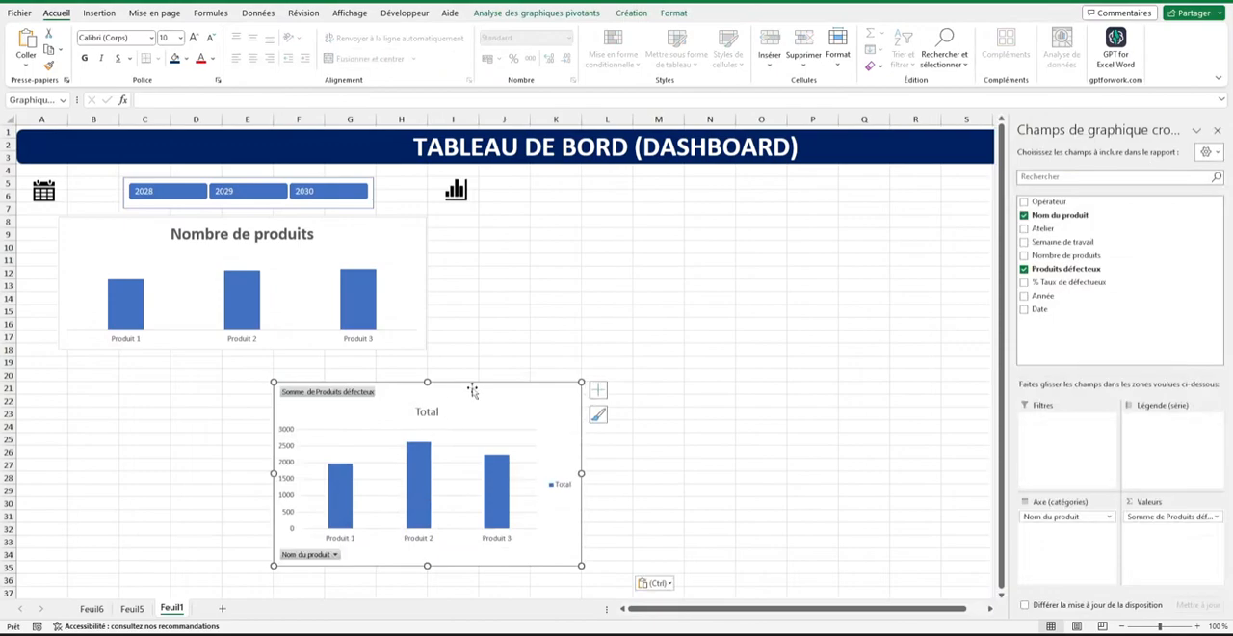
pyautogui.moveTo(472, 390); pyautogui.dragTo(421, 386)
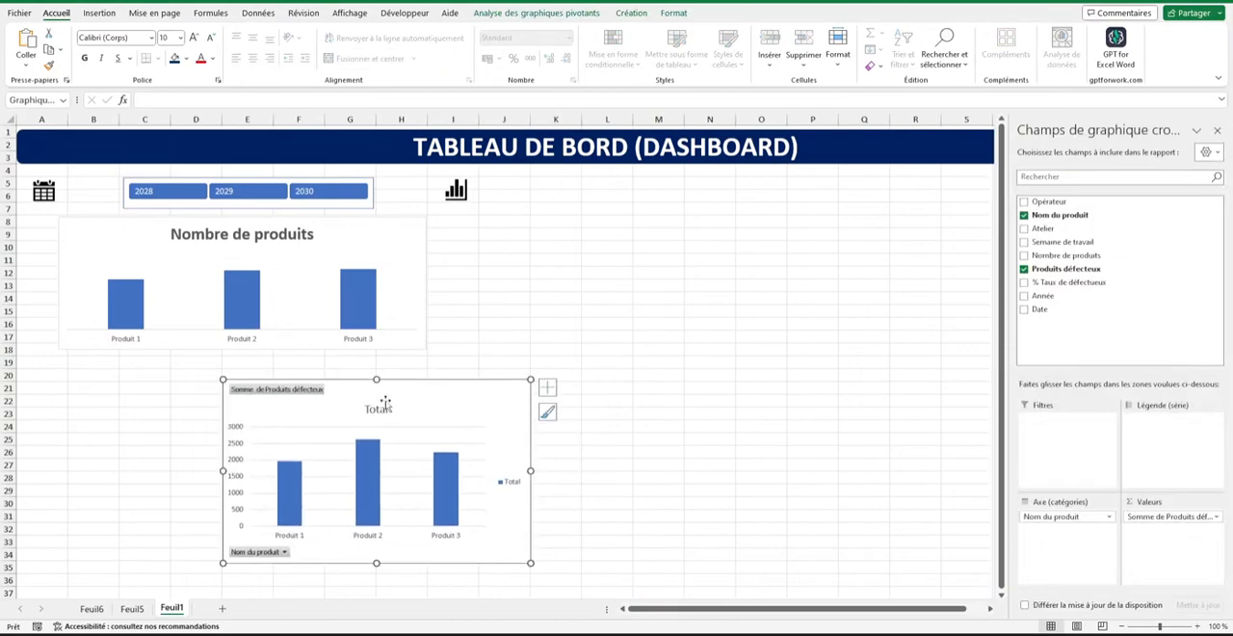
# Hide the value and axis field buttons on the defective-products chart and delete its legend.
pyautogui.rightClick(320, 390)
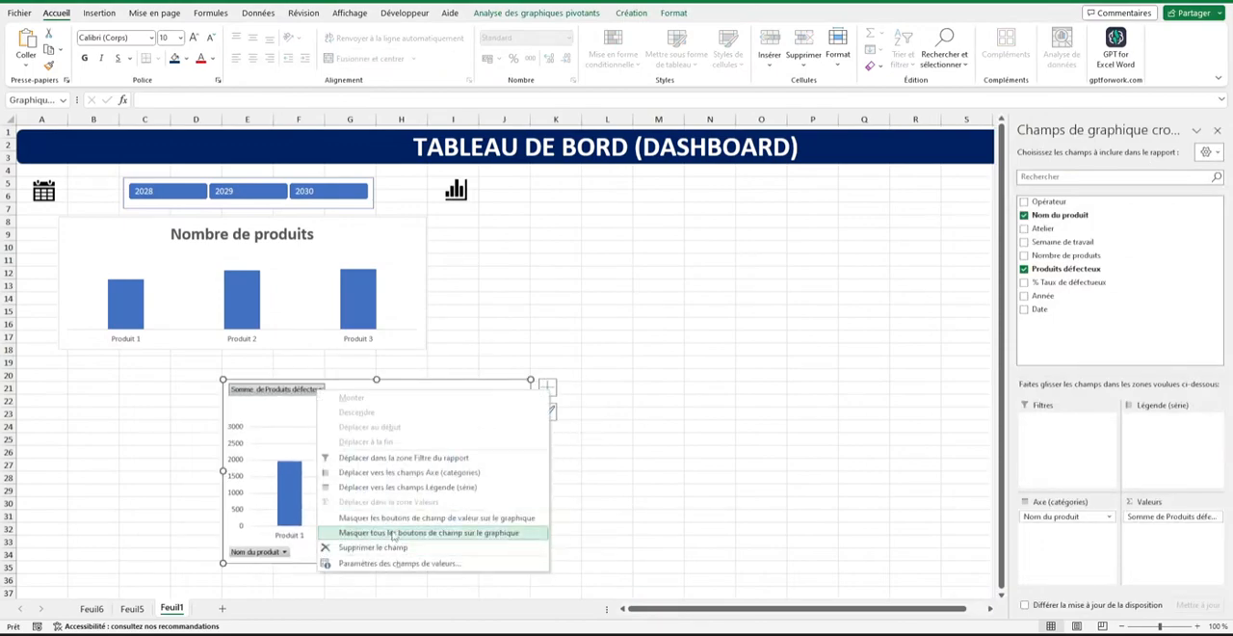
pyautogui.click(390, 518)
pyautogui.rightClick(274, 554)
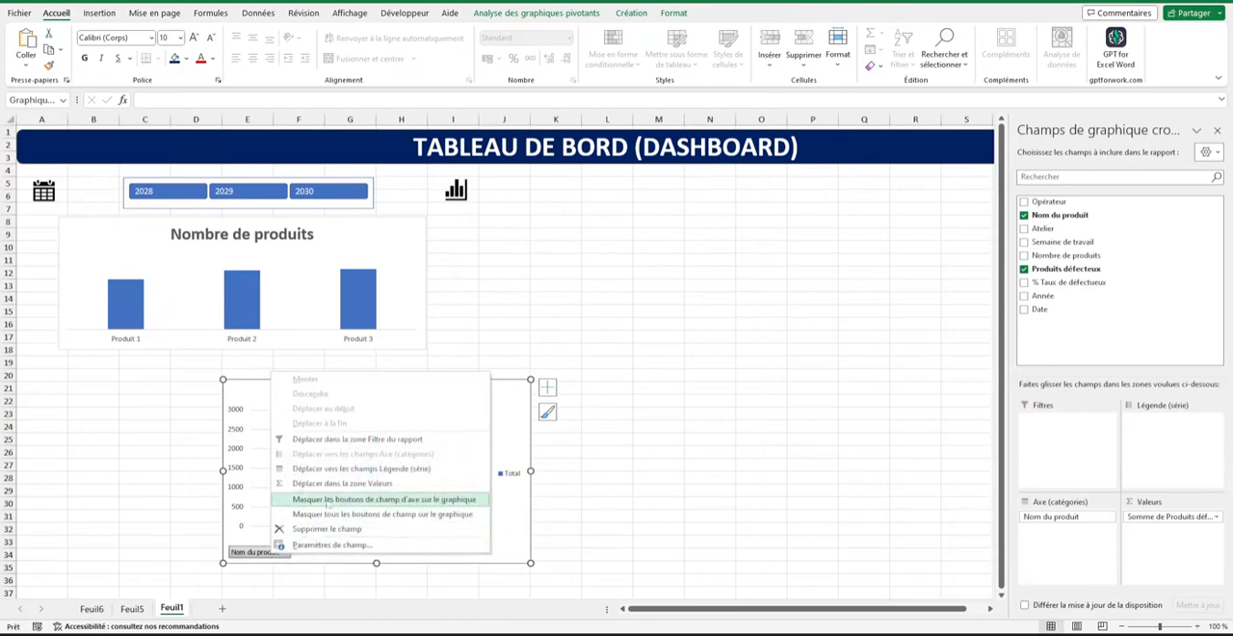
pyautogui.click(351, 500)
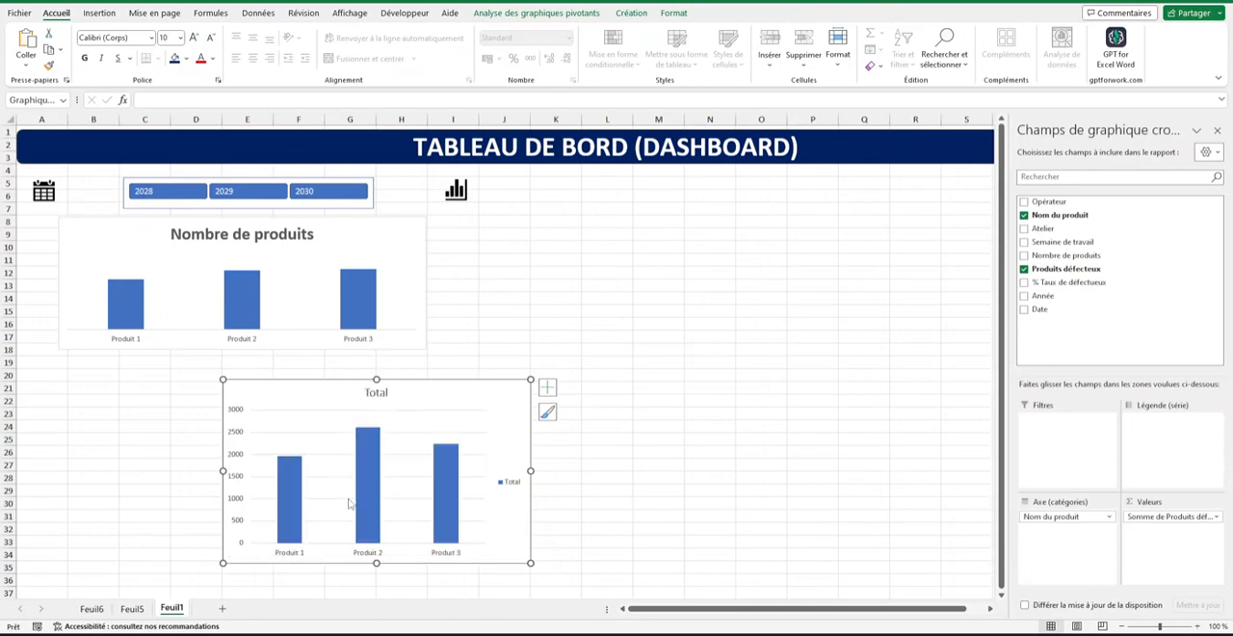
pyautogui.click(502, 482)
pyautogui.press('Delete')
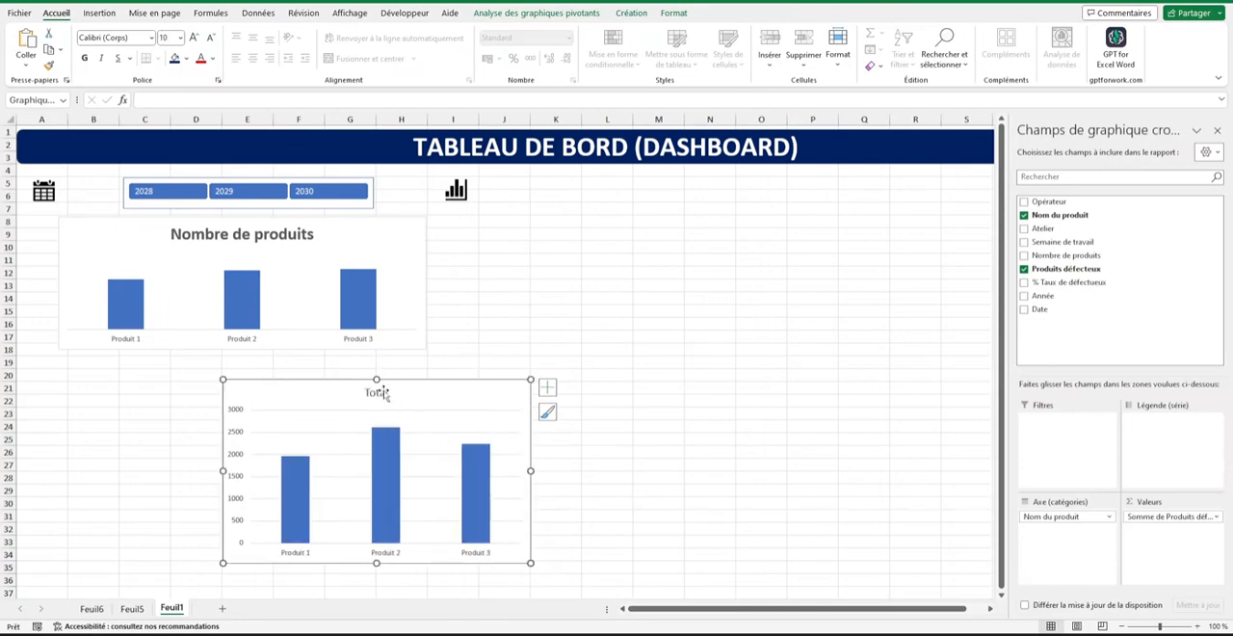
# Change the second chart's title to "Nombre de produit déféctueux" and make it bold and larger.
pyautogui.doubleClick(378, 390)
pyautogui.write('fectueux')
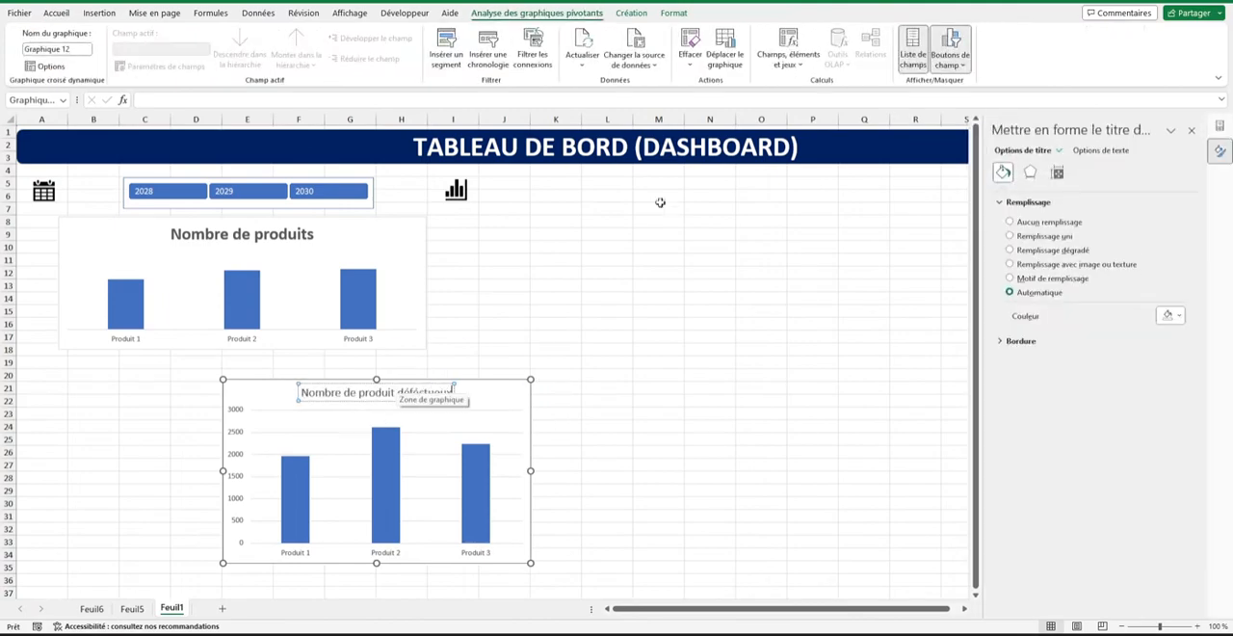
pyautogui.click(655, 258)
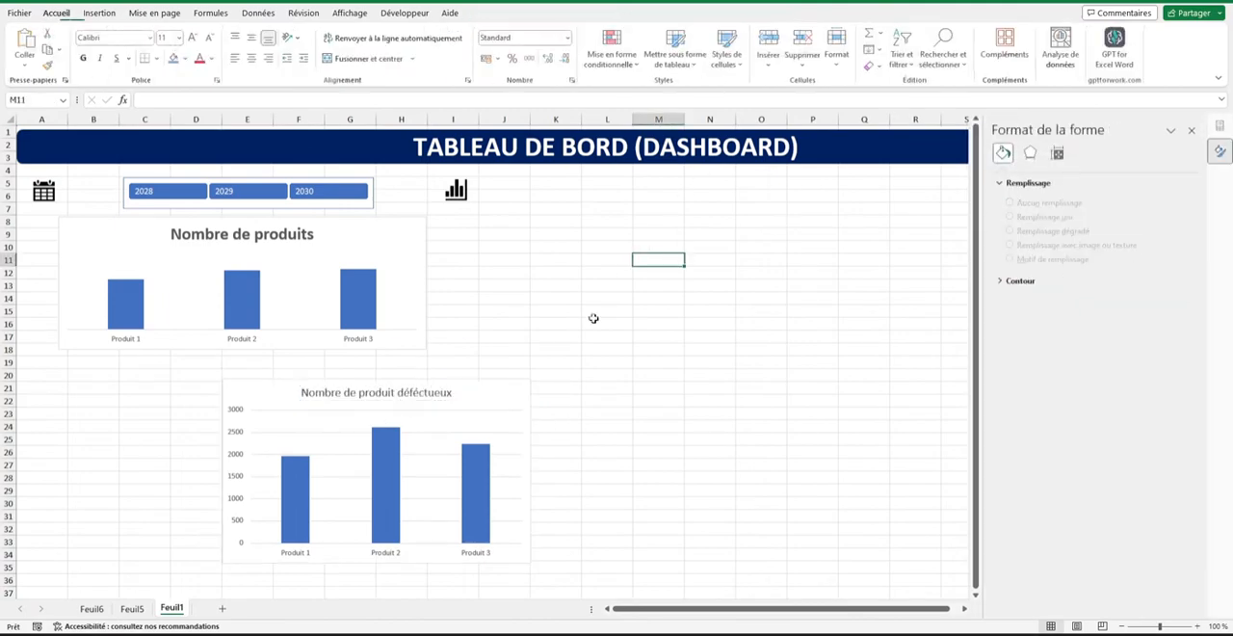
pyautogui.doubleClick(422, 397)
pyautogui.tripleClick(410, 396)
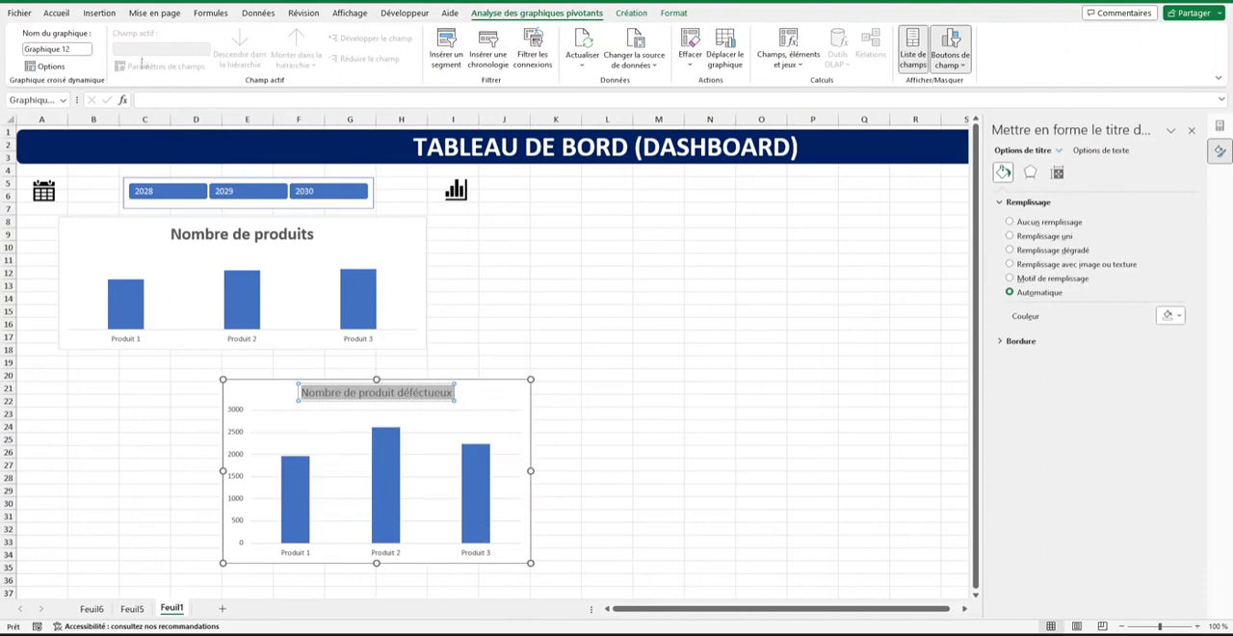
pyautogui.click(66, 13)
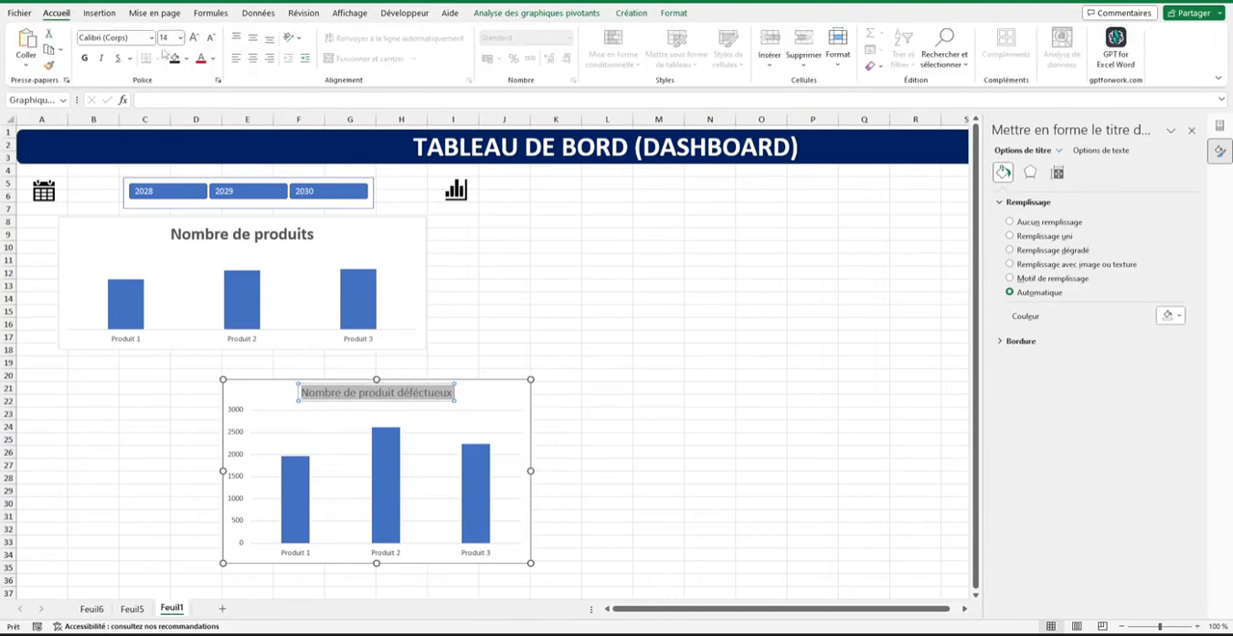
pyautogui.click(85, 57)
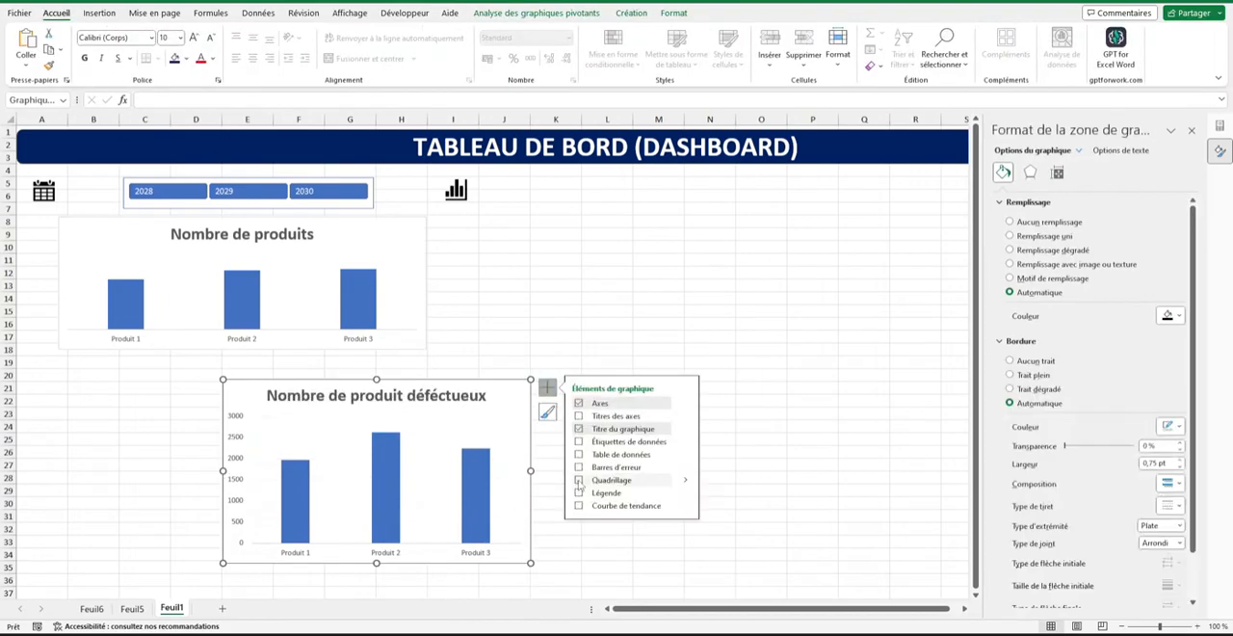
# Remove the gridlines and the vertical value axis from the Nombre de produit déféctueux chart.
pyautogui.click(206, 439)
pyautogui.click(240, 463)
pyautogui.press('Delete')
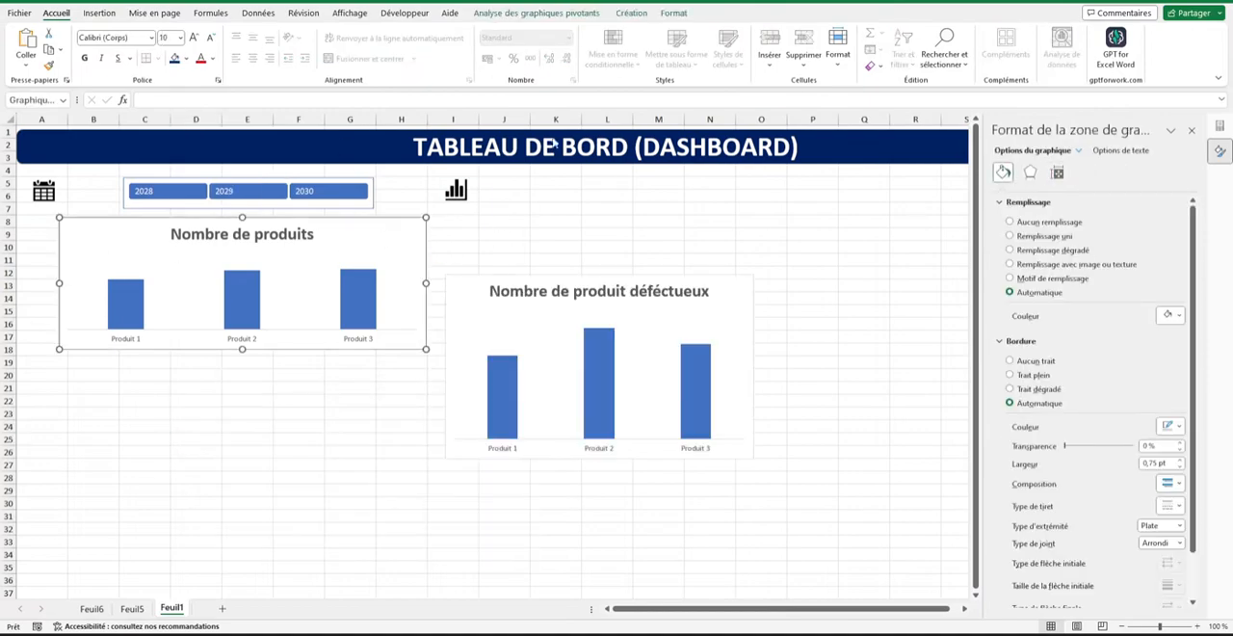
# Move the Nombre de produit déféctueux chart directly below the Nombre de produits chart, roughly aligned with its left edge.
pyautogui.click(674, 13)
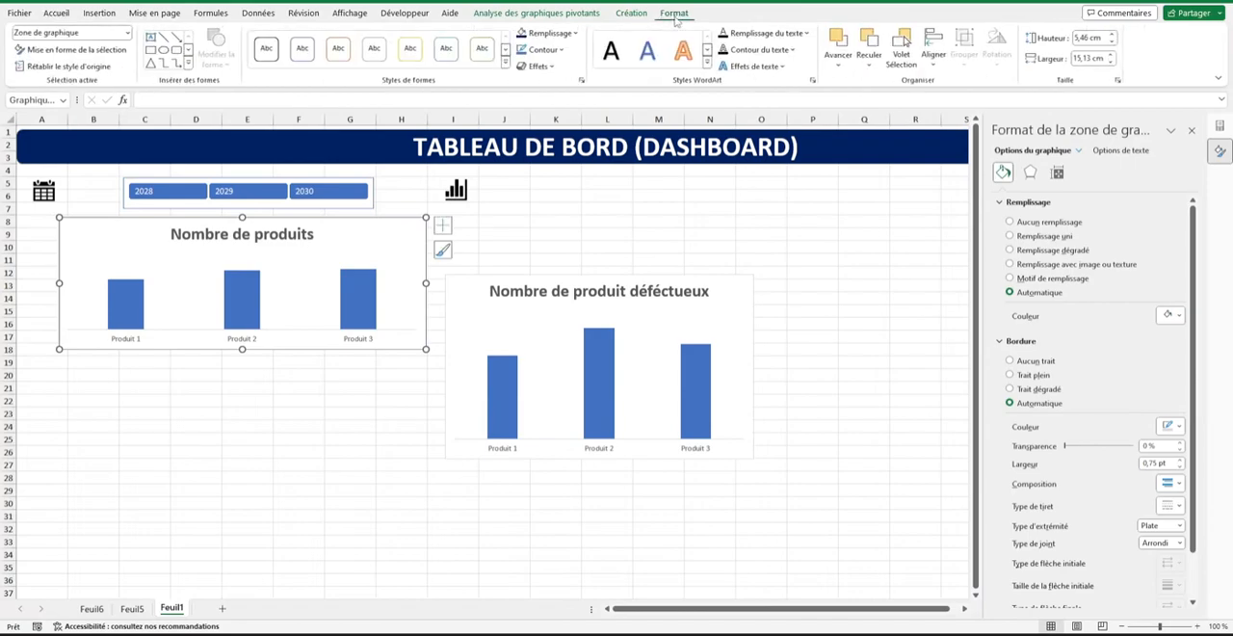
pyautogui.click(1089, 38)
pyautogui.click(1082, 58)
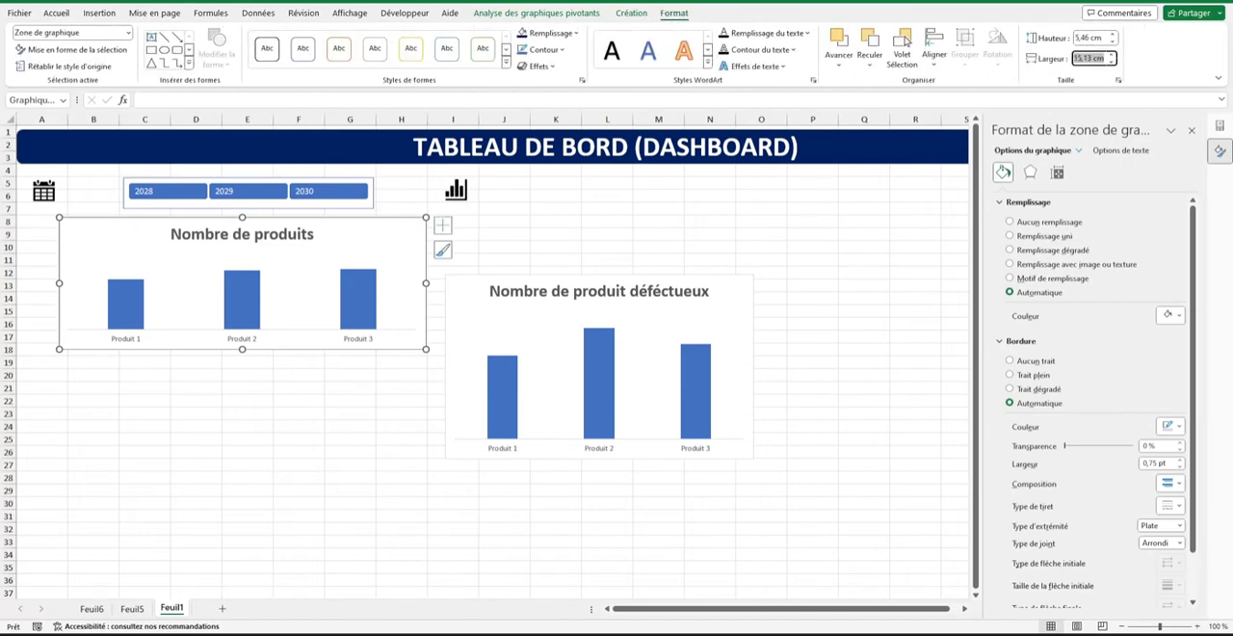
pyautogui.moveTo(724, 308); pyautogui.dragTo(339, 388)
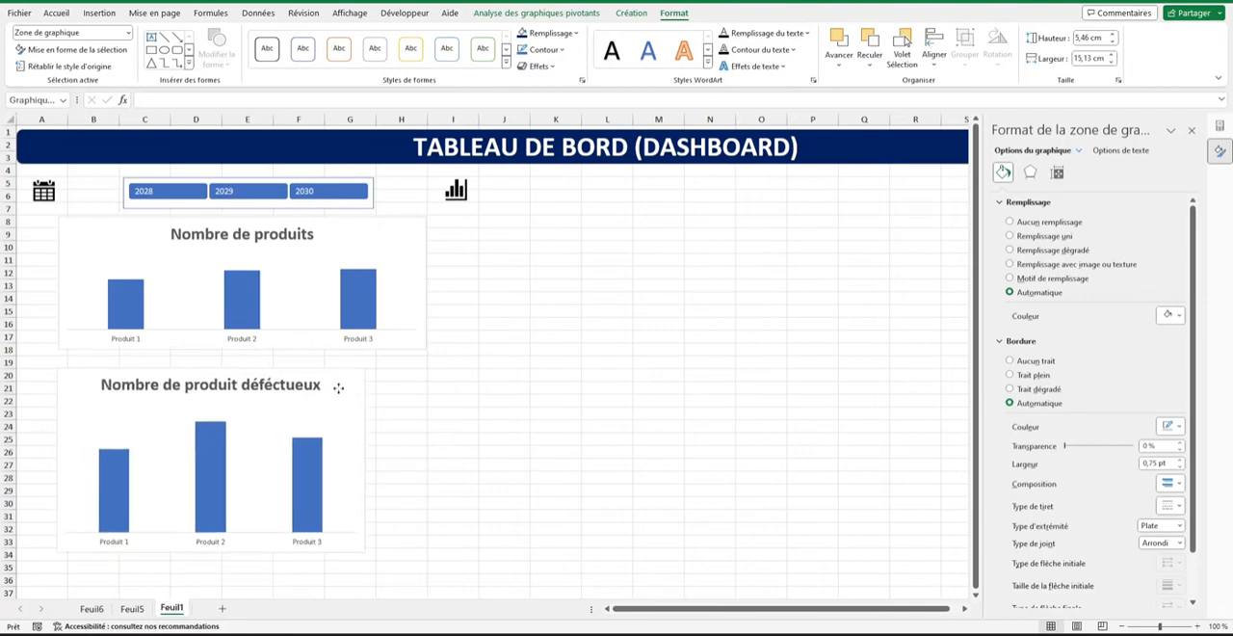
# Set the Nombre de produit déféctueux chart's height to 5,46 cm and width to 15,13 cm.
pyautogui.click(1086, 37)
pyautogui.write('5')
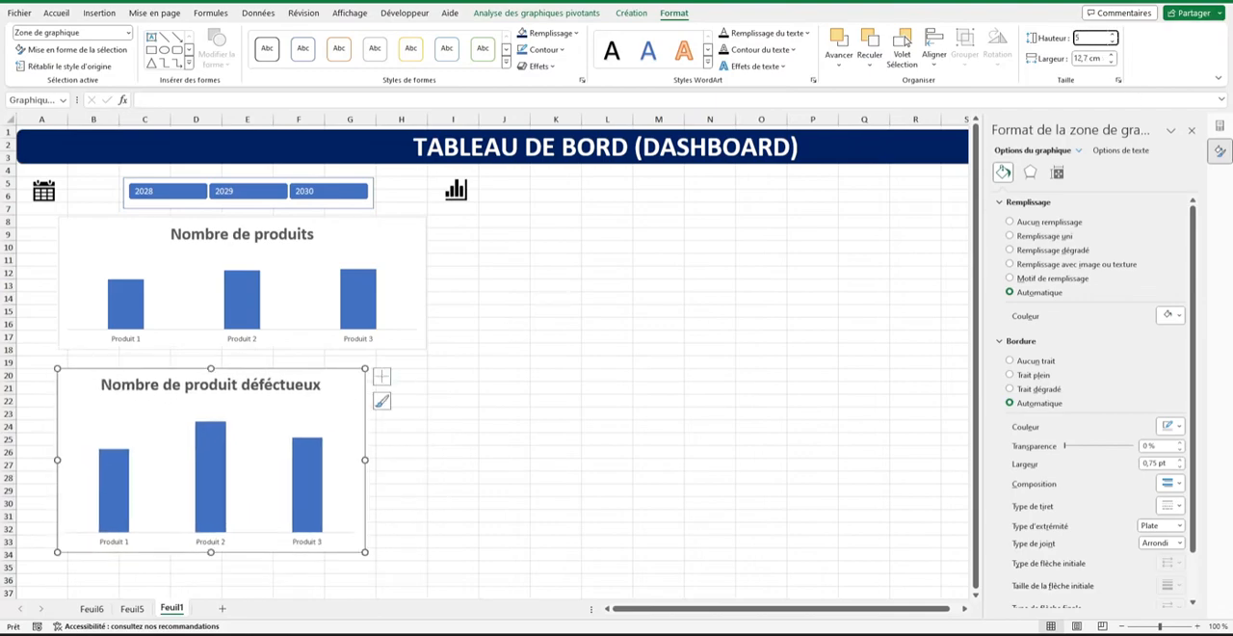
pyautogui.write(',46')
pyautogui.press('Tab')
pyautogui.write('15')
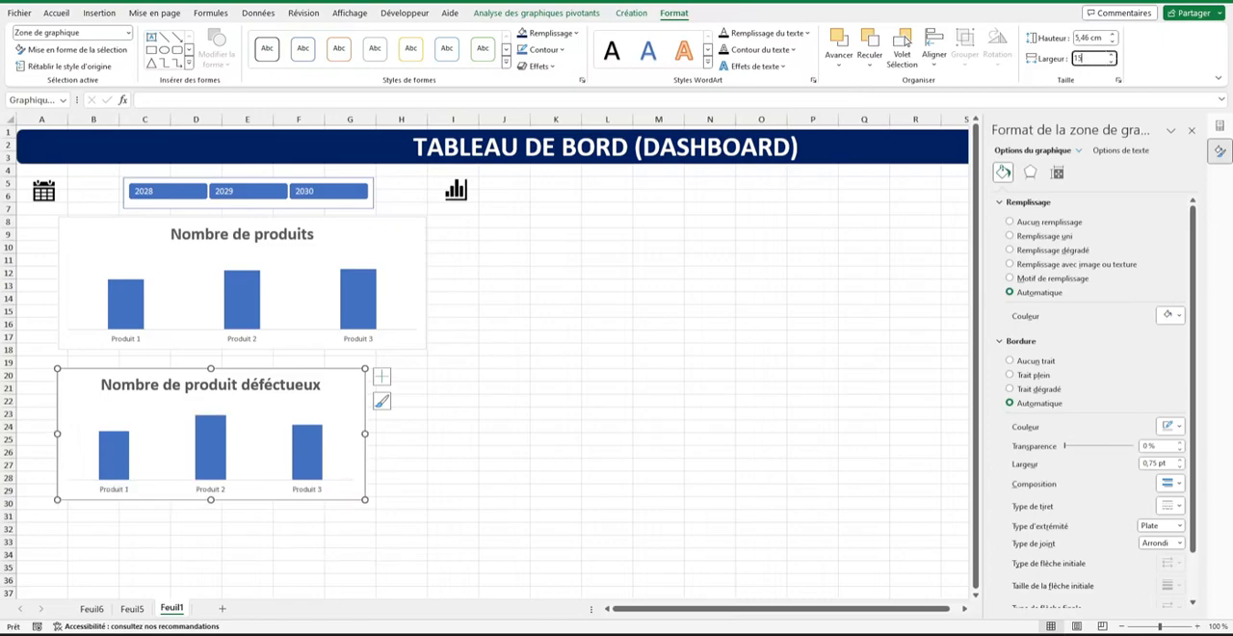
pyautogui.press('Return')
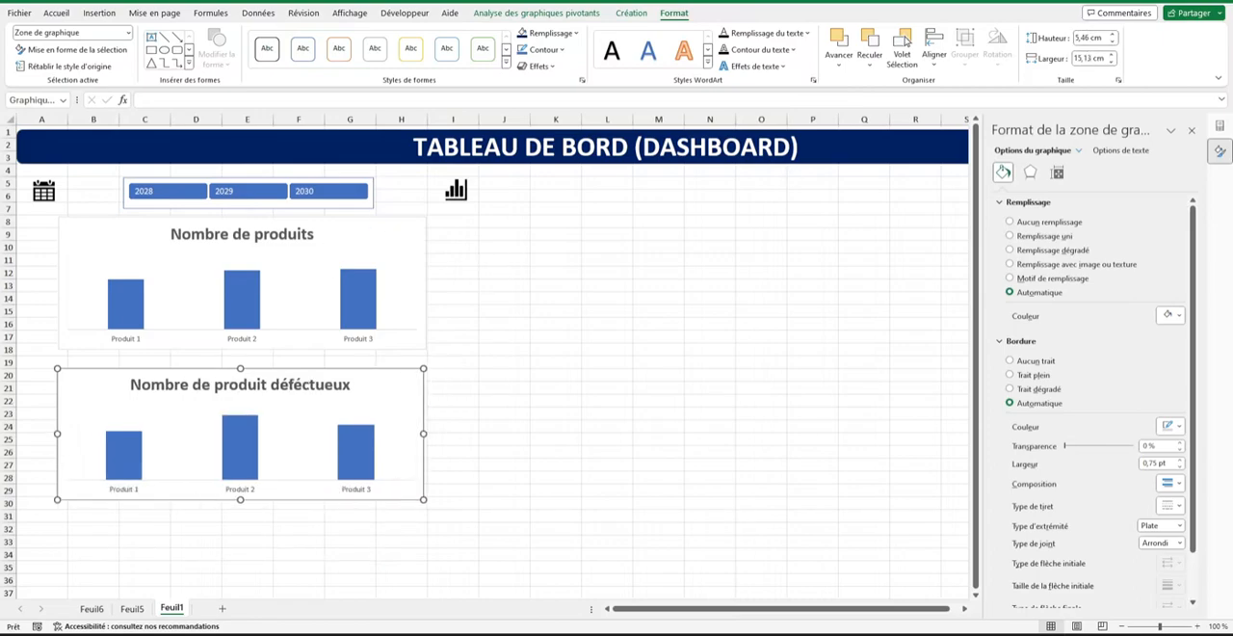
pyautogui.click(569, 322)
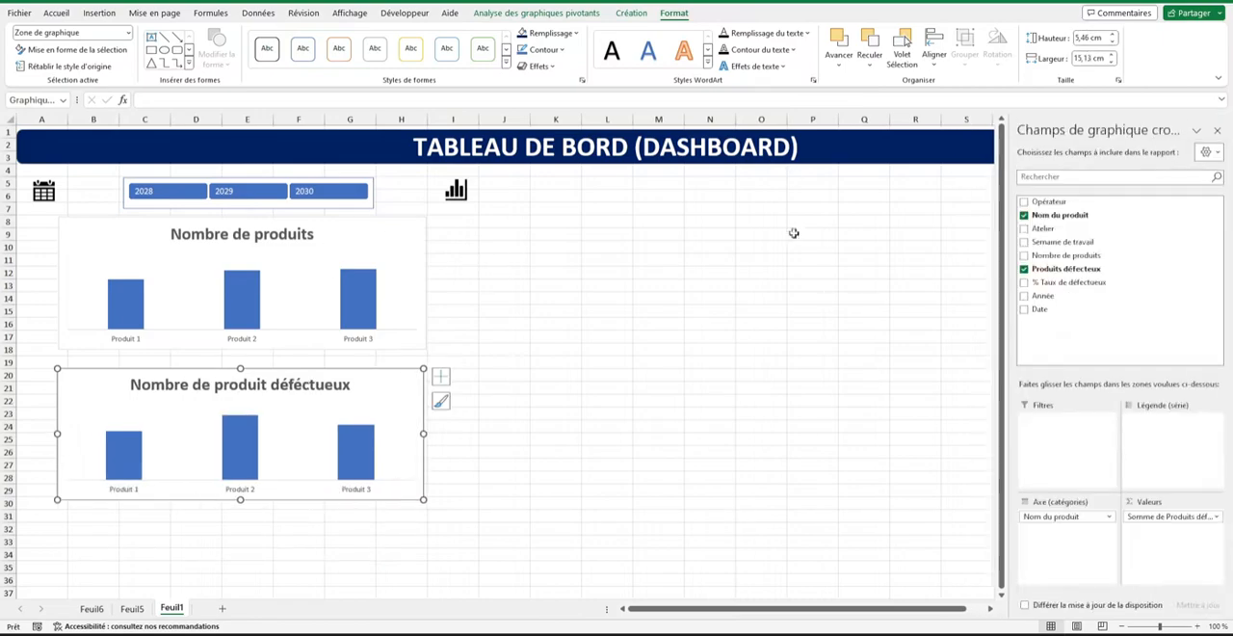
# Remove the border from the Nombre de produits chart area.
pyautogui.click(402, 222)
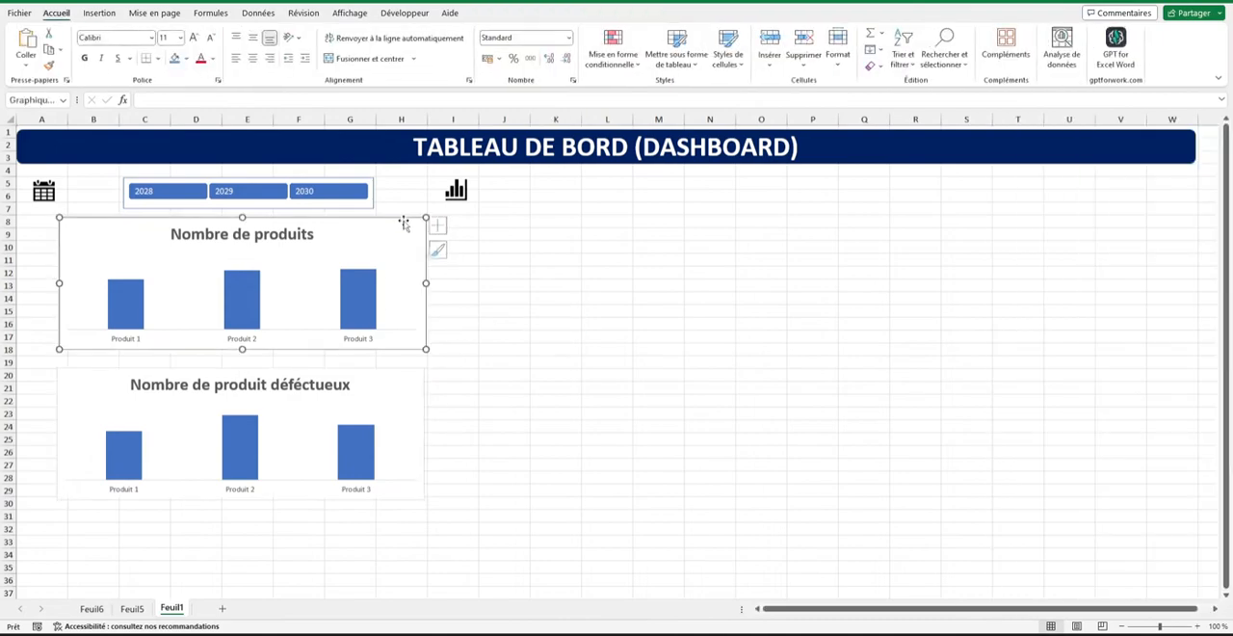
pyautogui.rightClick(400, 235)
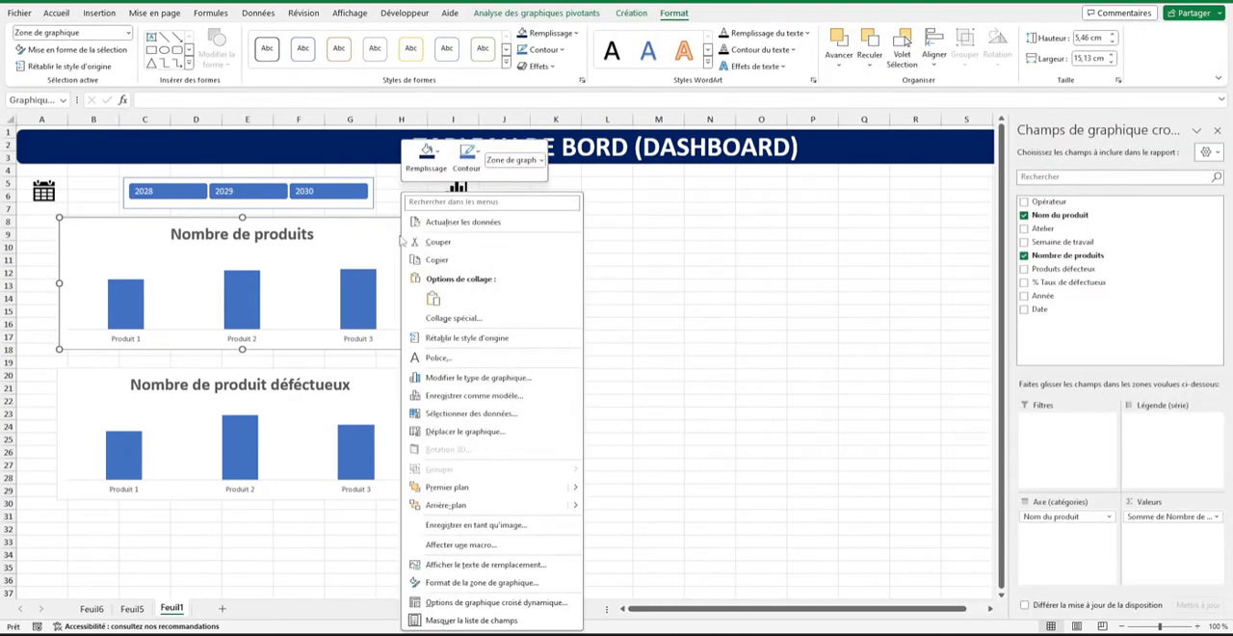
pyautogui.click(465, 592)
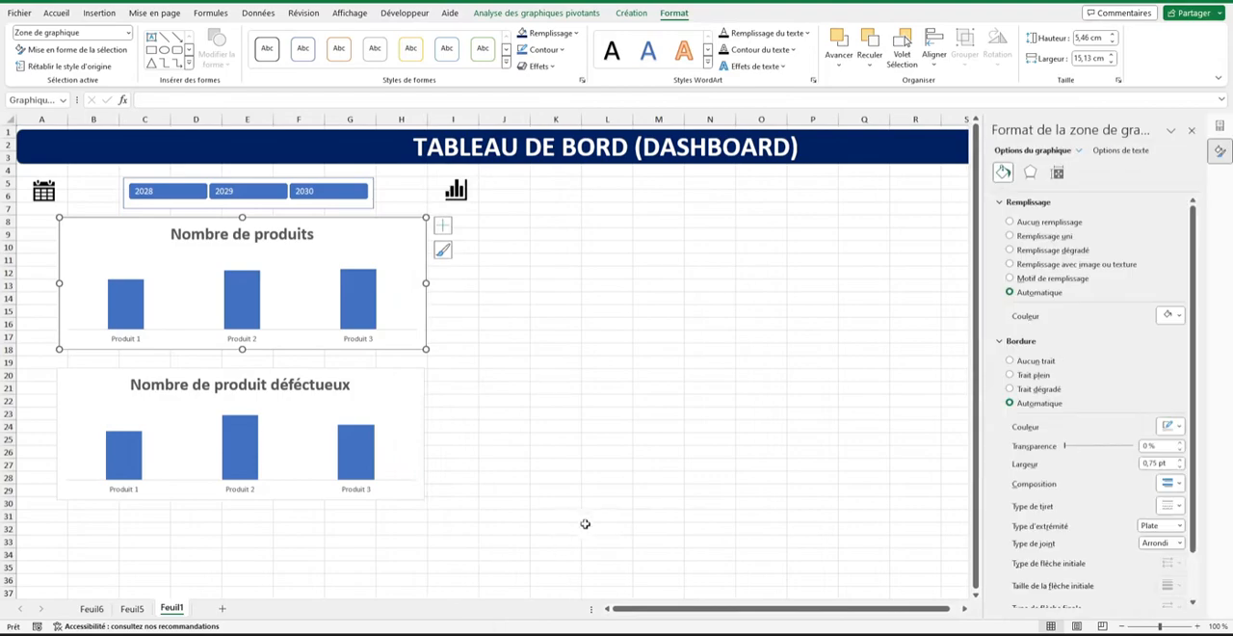
pyautogui.click(1010, 361)
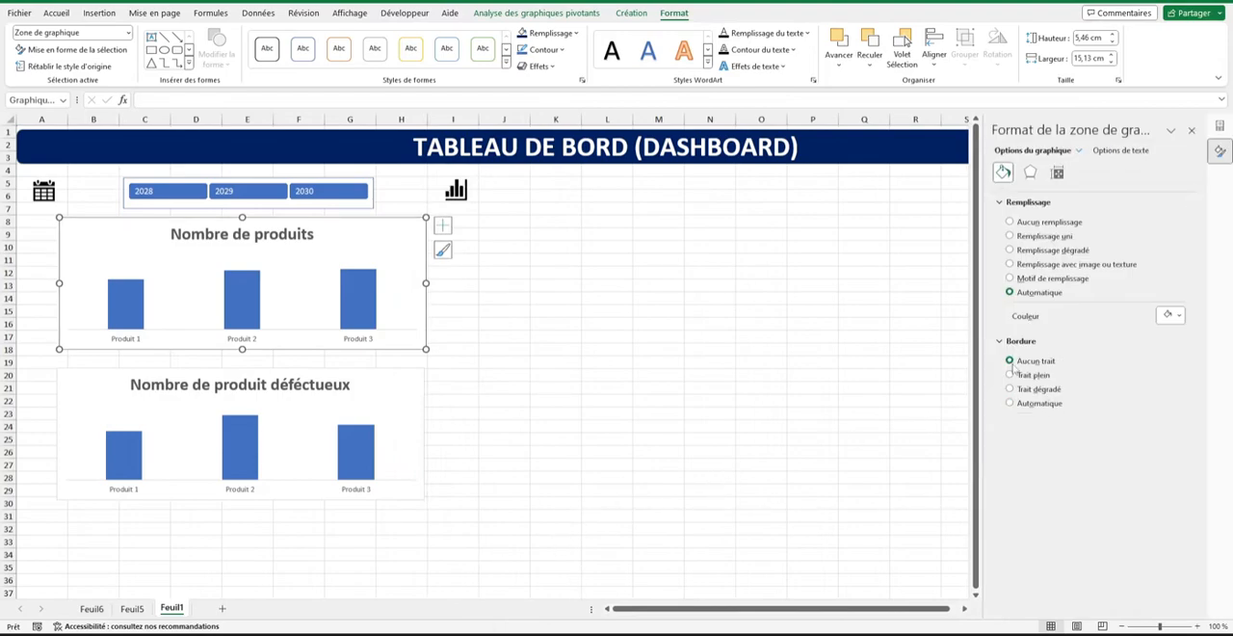
# Remove the border from the Nombre de produit déféctueux chart area and close the formatting options.
pyautogui.rightClick(401, 417)
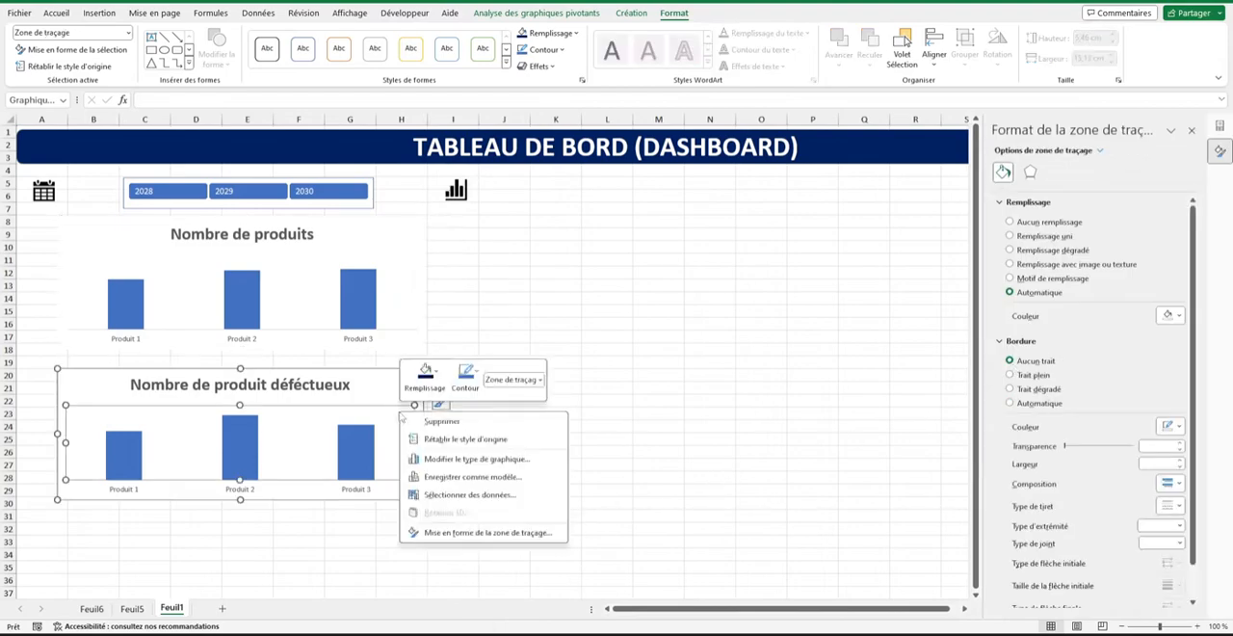
pyautogui.click(393, 384)
pyautogui.rightClick(393, 384)
pyautogui.click(483, 566)
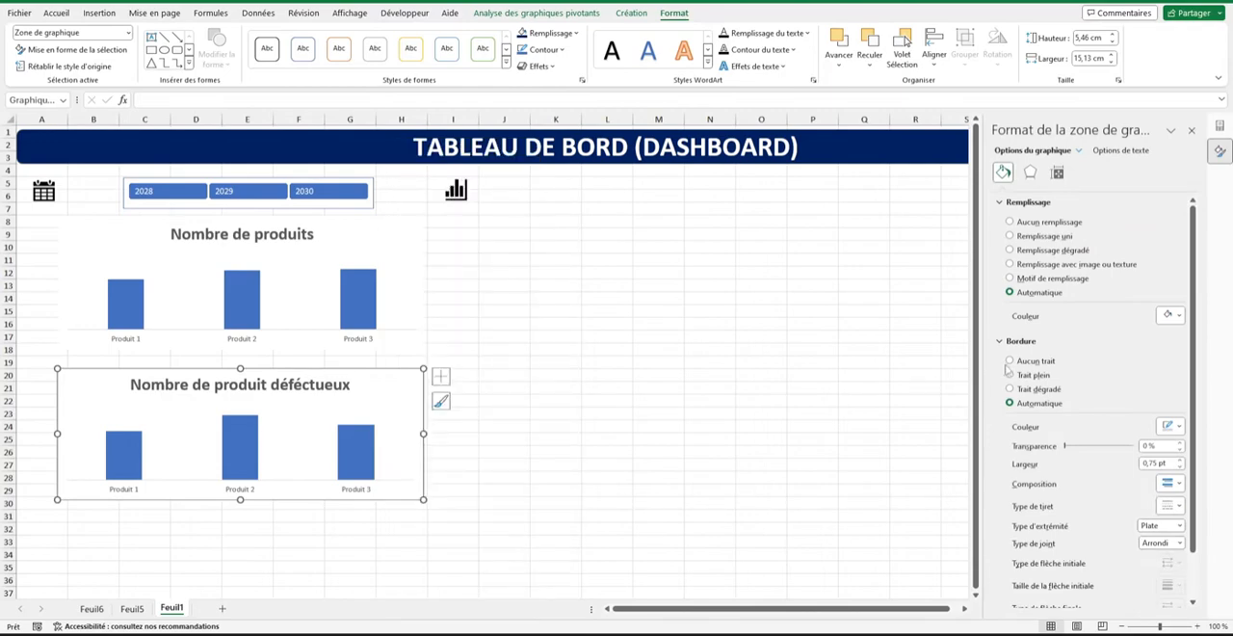
pyautogui.click(1010, 361)
pyautogui.click(1192, 129)
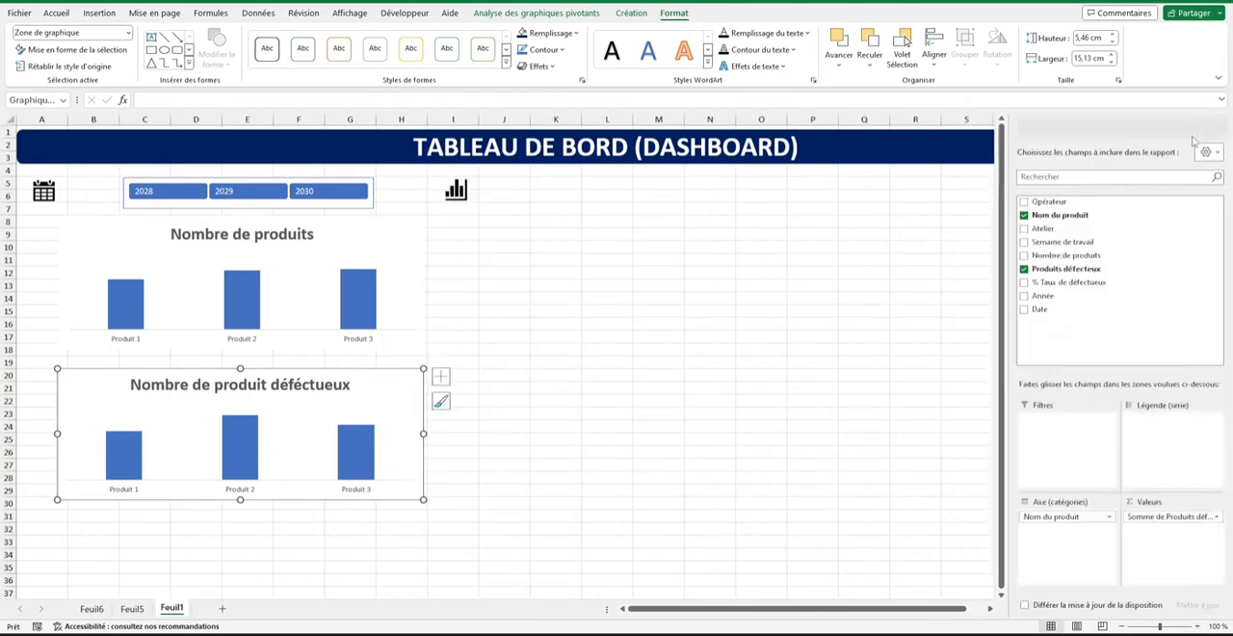
pyautogui.click(632, 284)
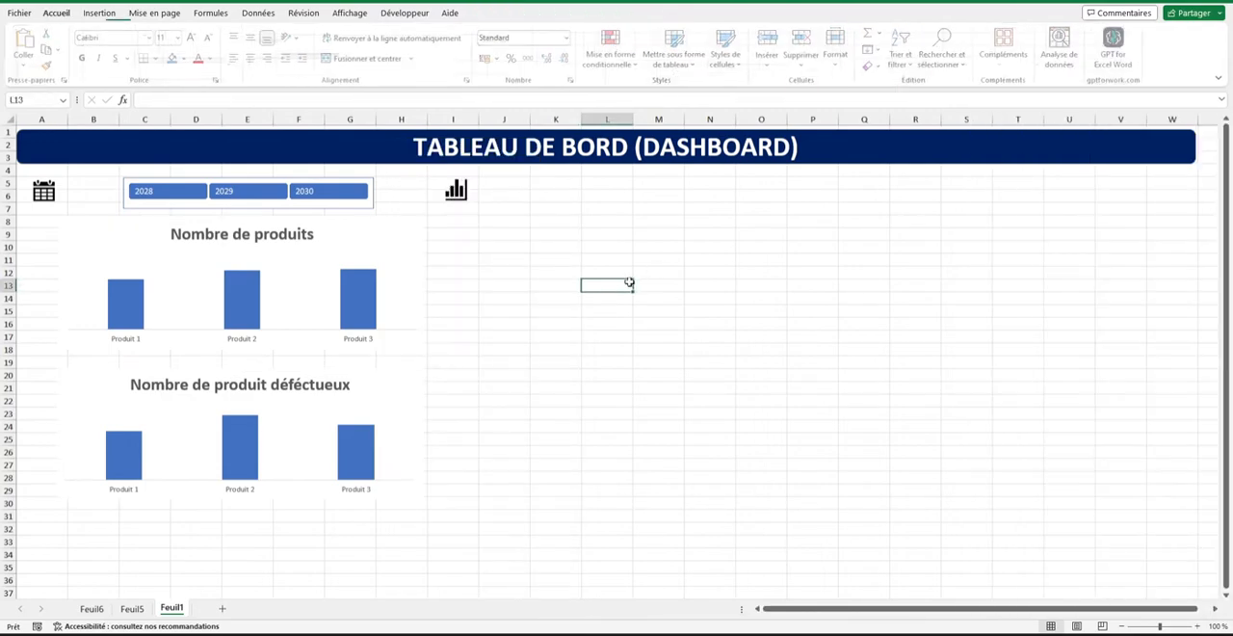
# Add data labels to the columns of both the Nombre de produits and Nombre de produit déféctueux charts.
pyautogui.click(121, 304)
pyautogui.rightClick(122, 306)
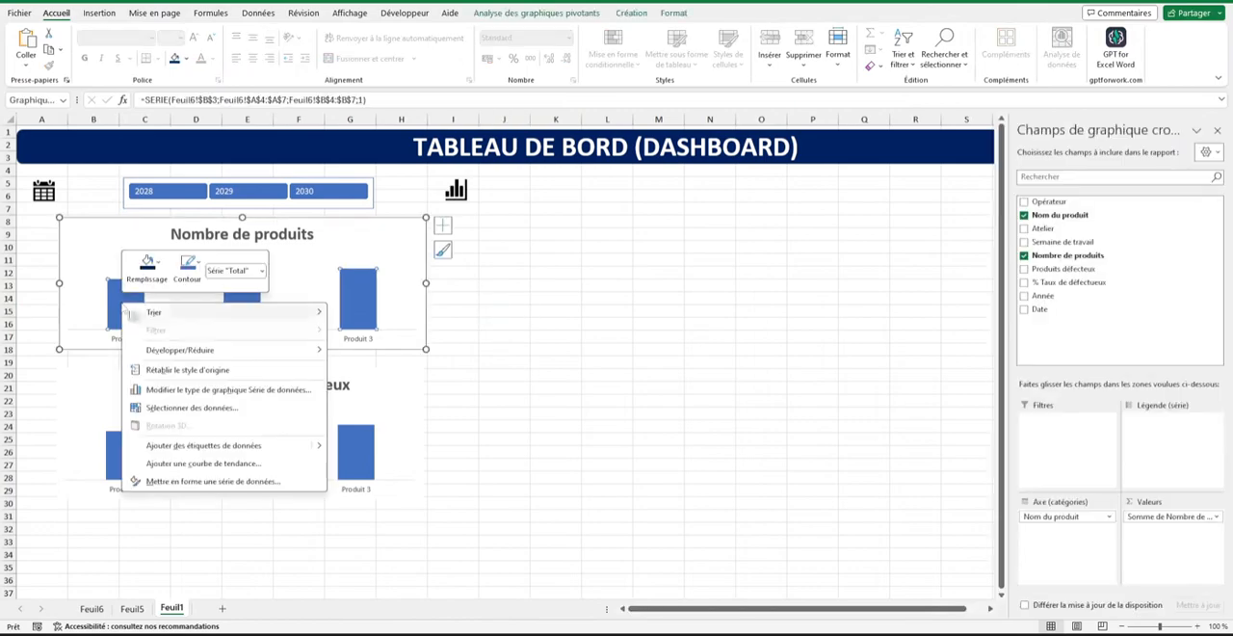
pyautogui.click(204, 445)
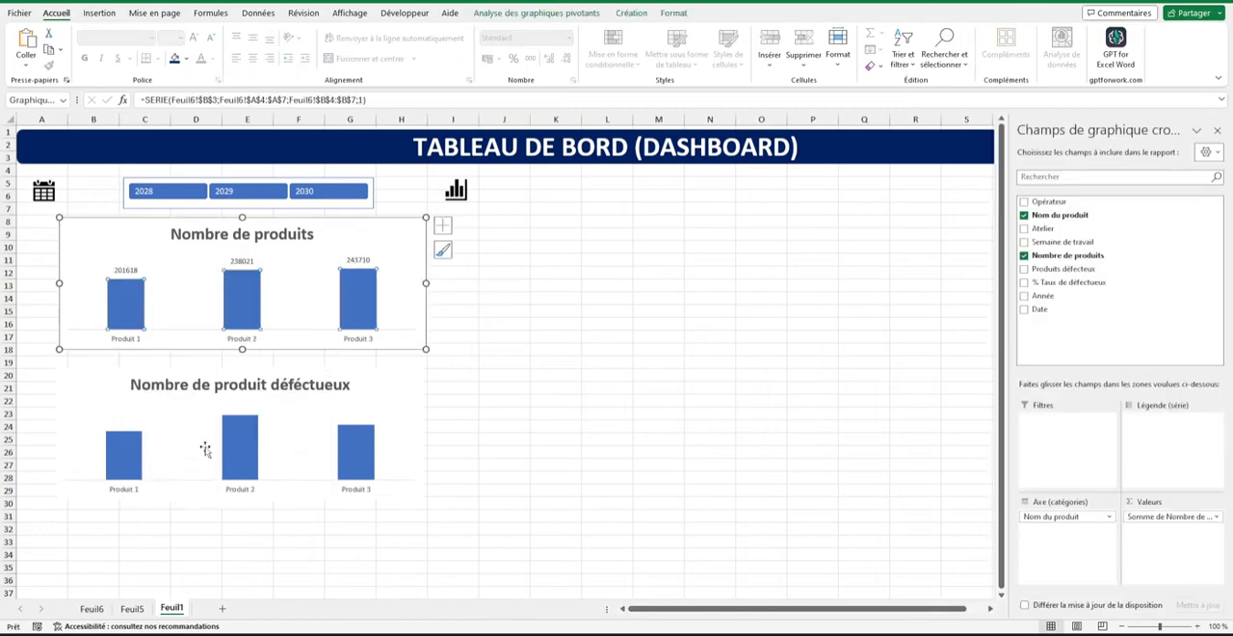
pyautogui.click(122, 447)
pyautogui.rightClick(120, 447)
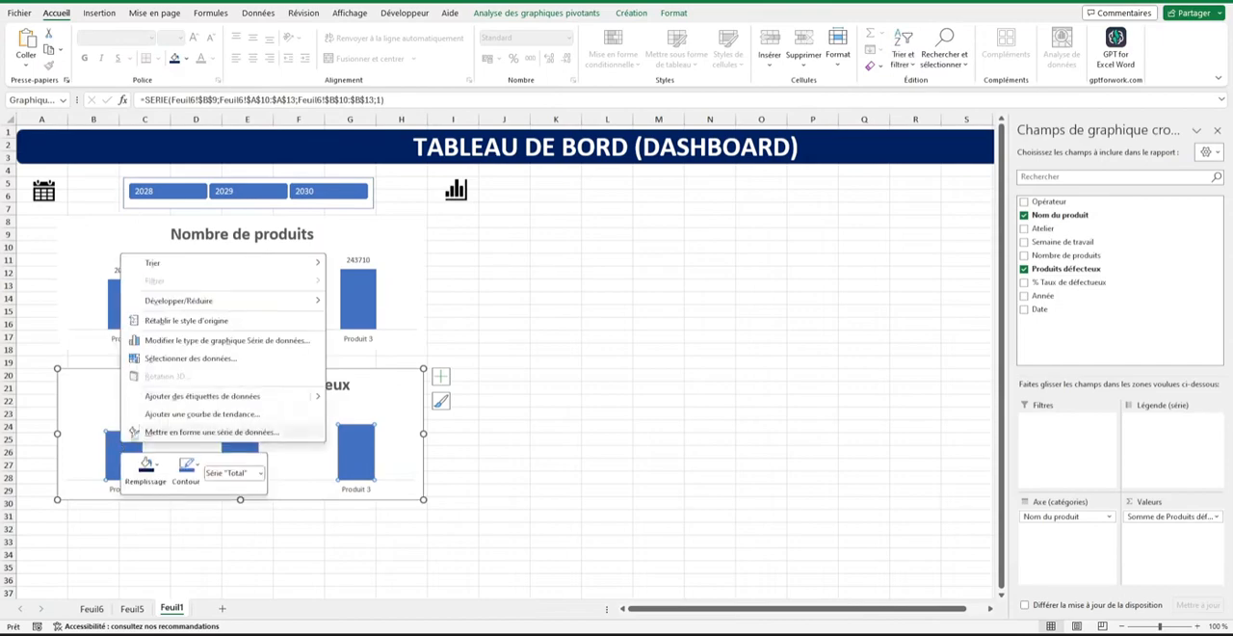
pyautogui.click(190, 395)
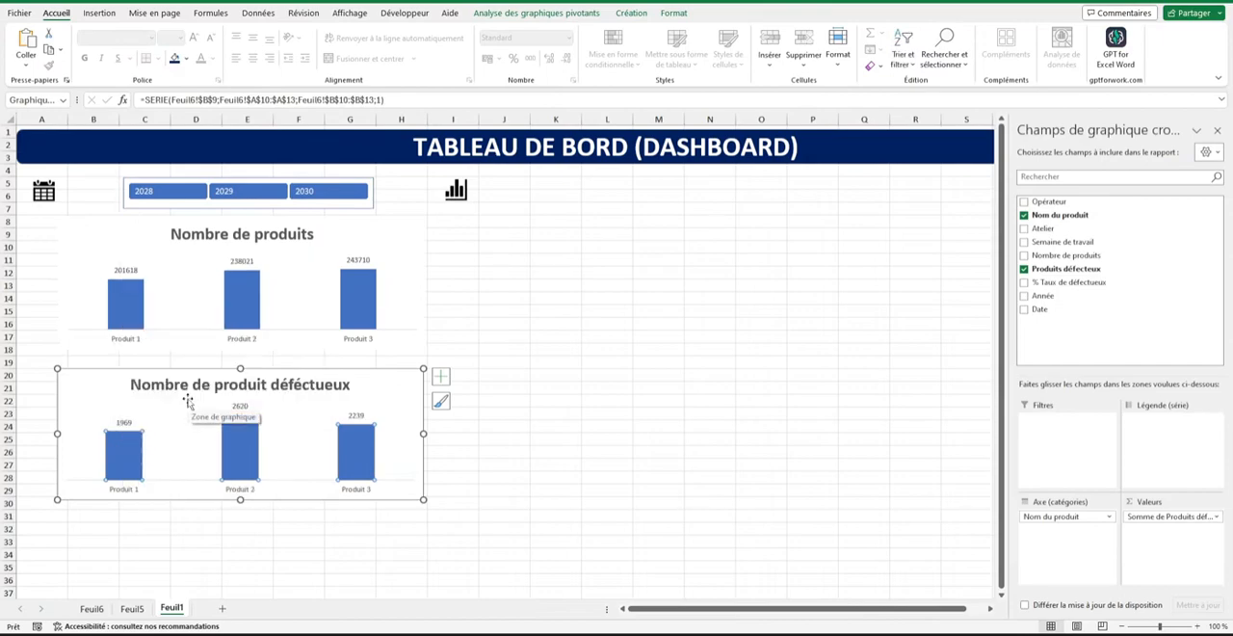
# Set the gap width of the Nombre de produits chart's columns to 100 %.
pyautogui.click(128, 270)
pyautogui.rightClick(132, 273)
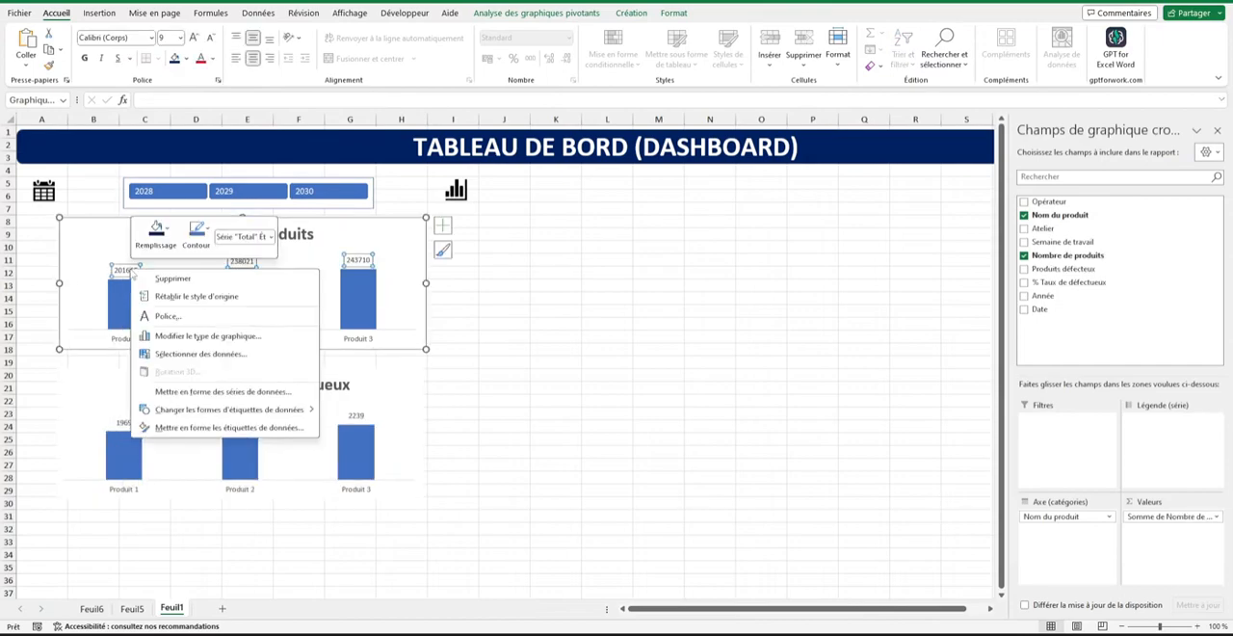
pyautogui.click(241, 392)
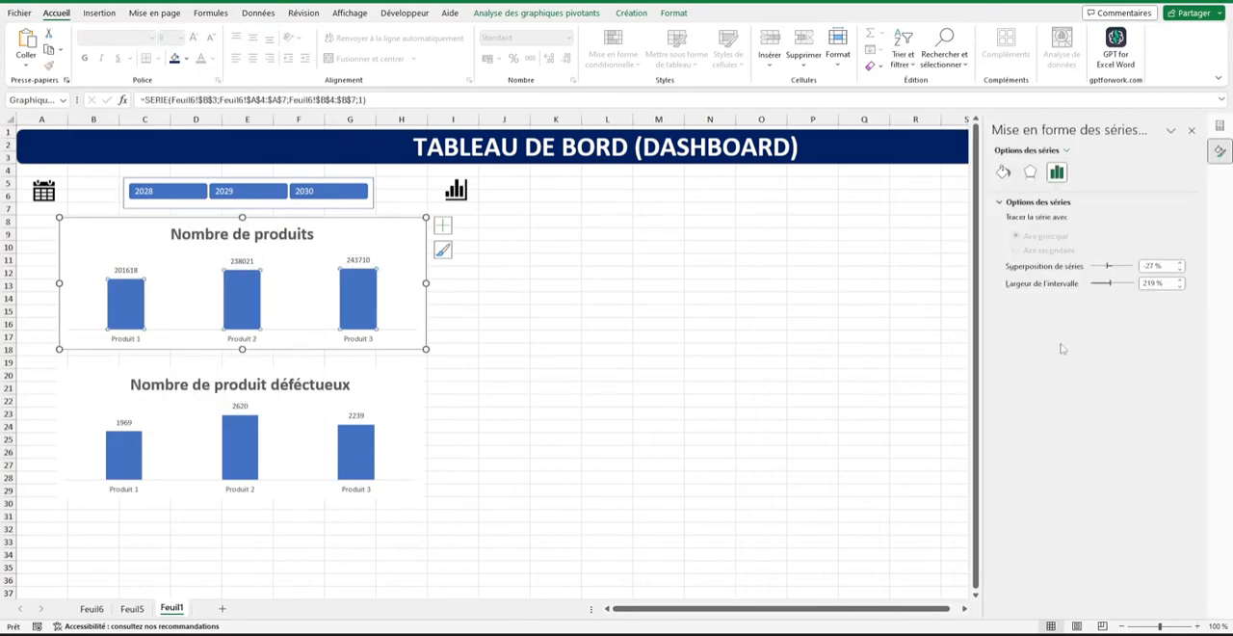
pyautogui.click(1181, 280)
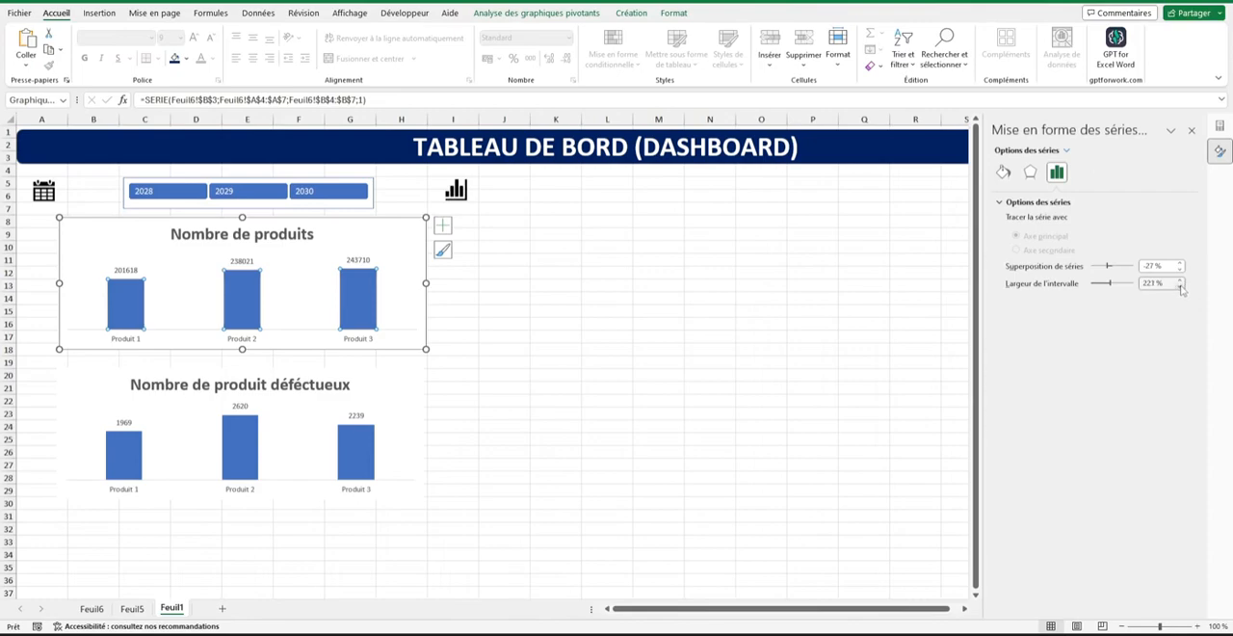
pyautogui.click(1181, 287)
pyautogui.click(1158, 284)
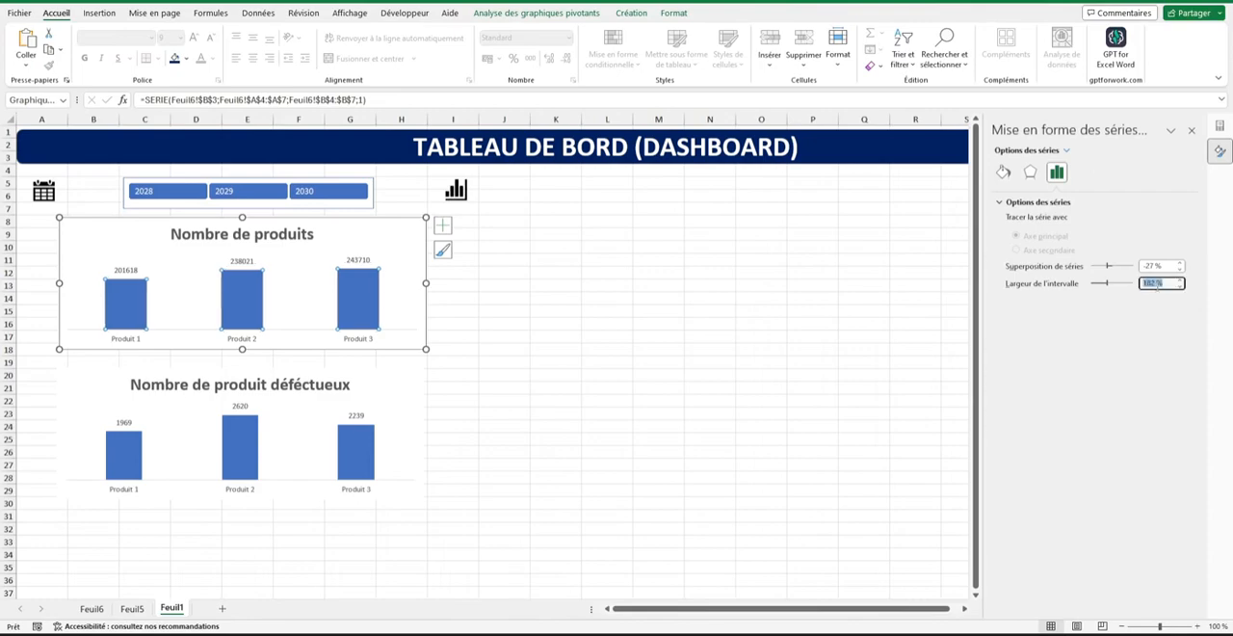
# Set the gap width of the Nombre de produit déféctueux chart's columns to 100 % and deselect the chart.
pyautogui.rightClick(371, 453)
pyautogui.click(341, 450)
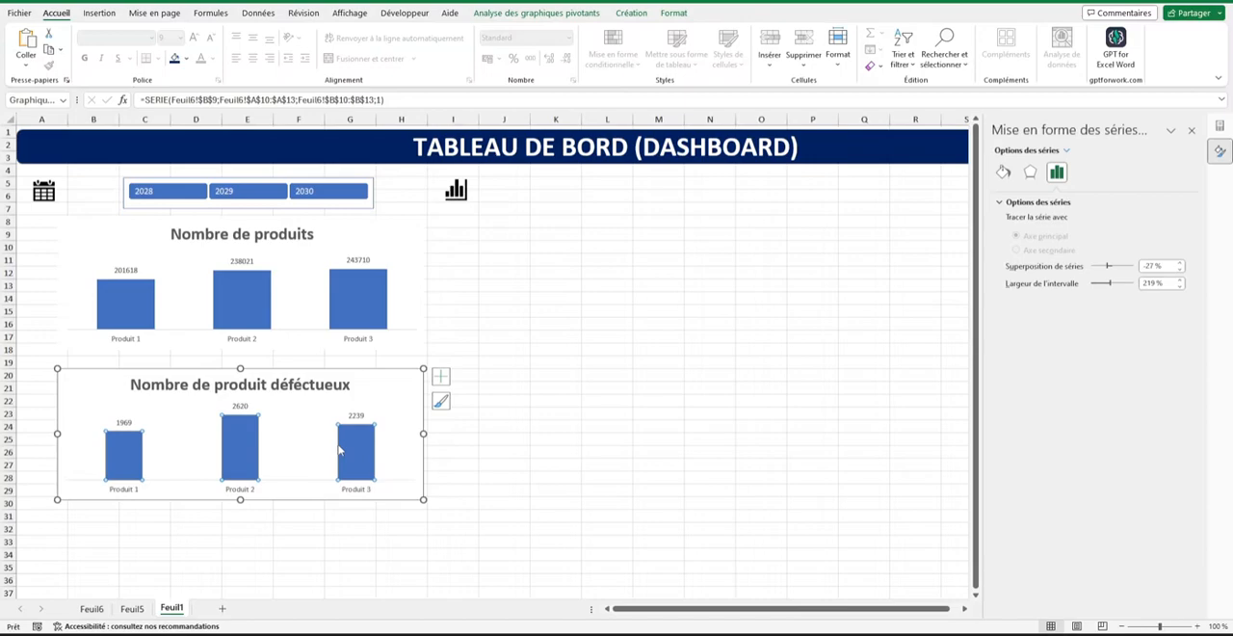
pyautogui.click(1149, 282)
pyautogui.write('100')
pyautogui.press('Return')
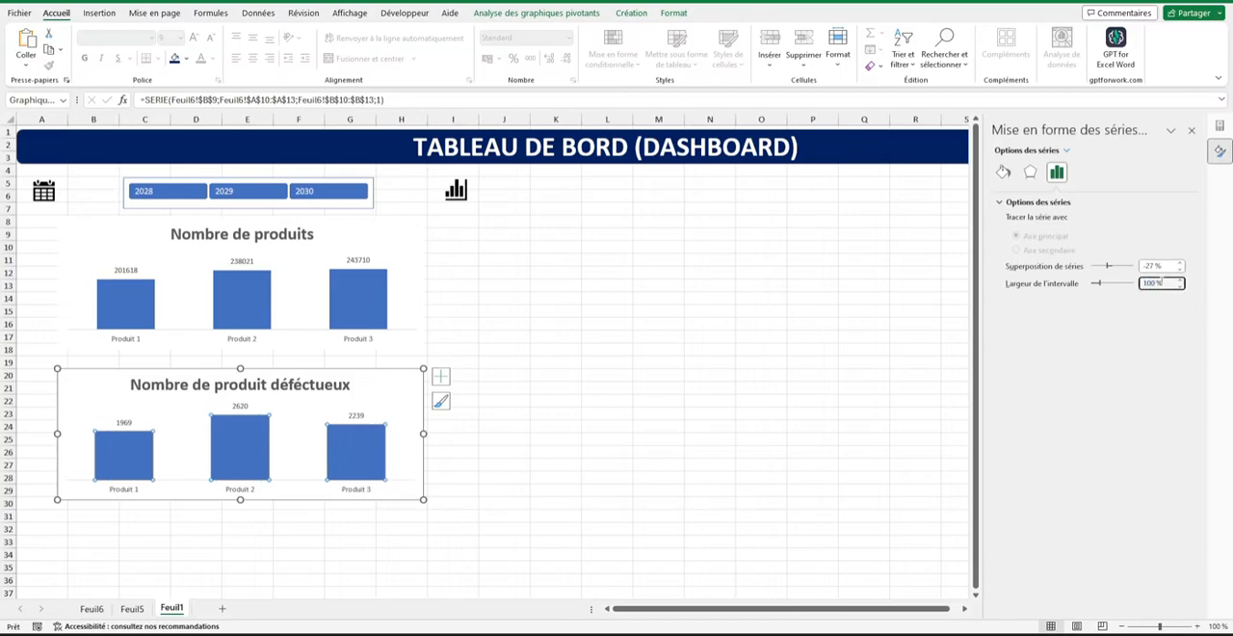
pyautogui.click(520, 350)
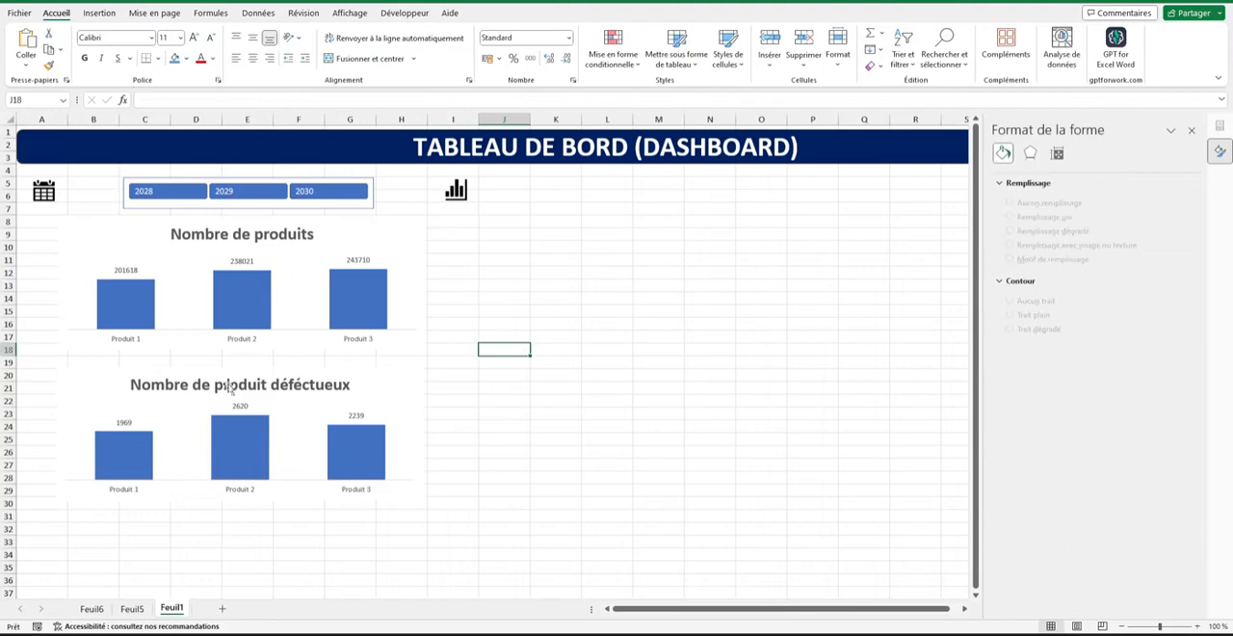
# Format the Nombre de produits chart's data labels with the Nombre category and 0 decimals, keeping the thousands separator.
pyautogui.click(241, 261)
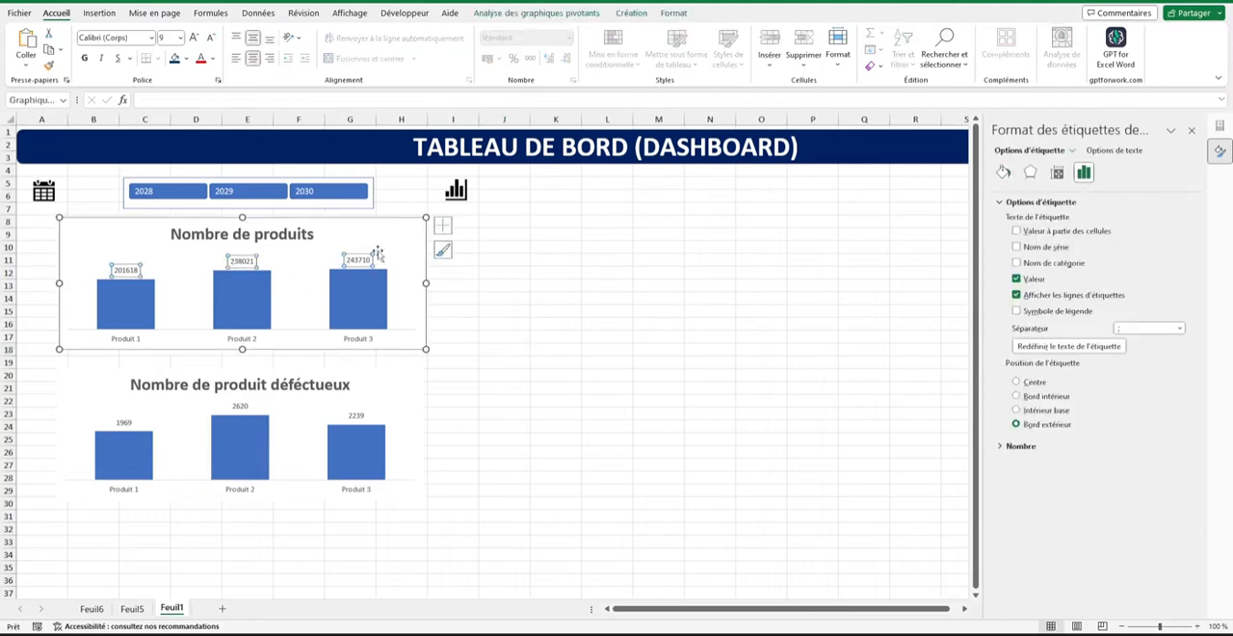
pyautogui.rightClick(246, 263)
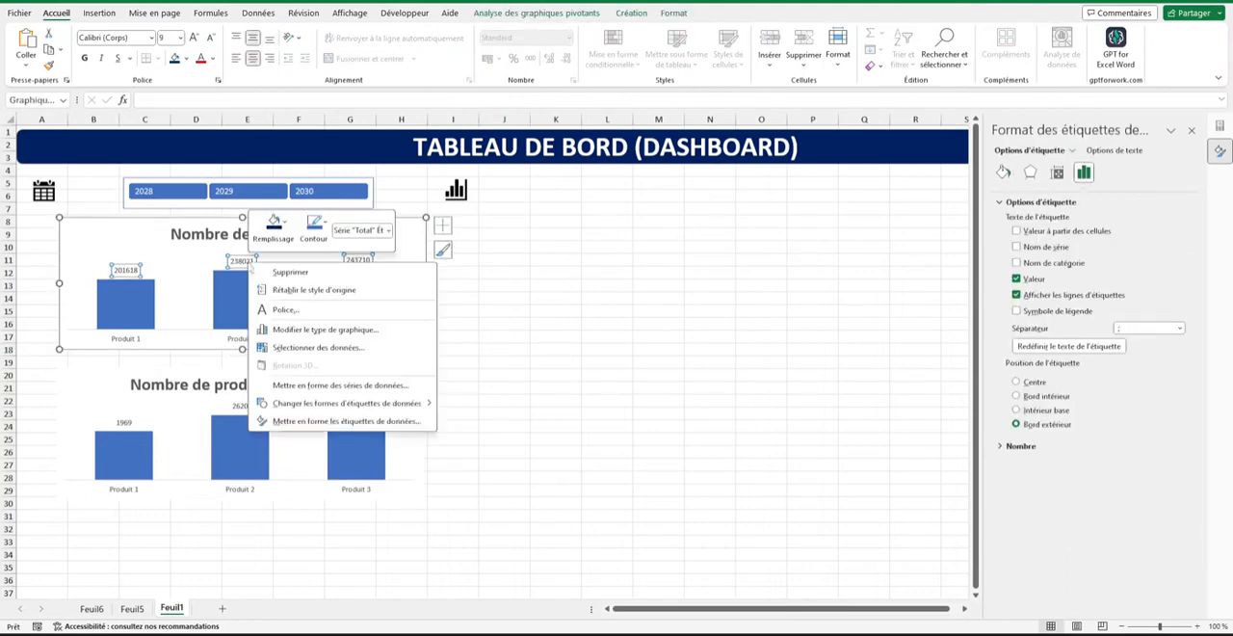
pyautogui.click(337, 429)
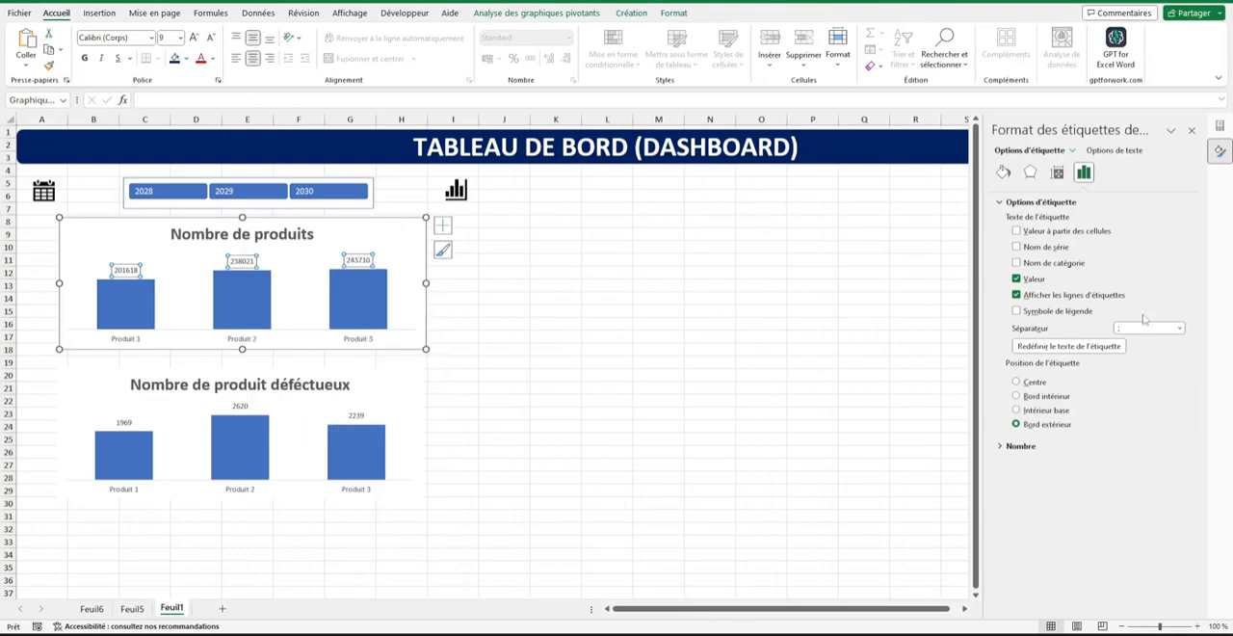
pyautogui.click(1018, 447)
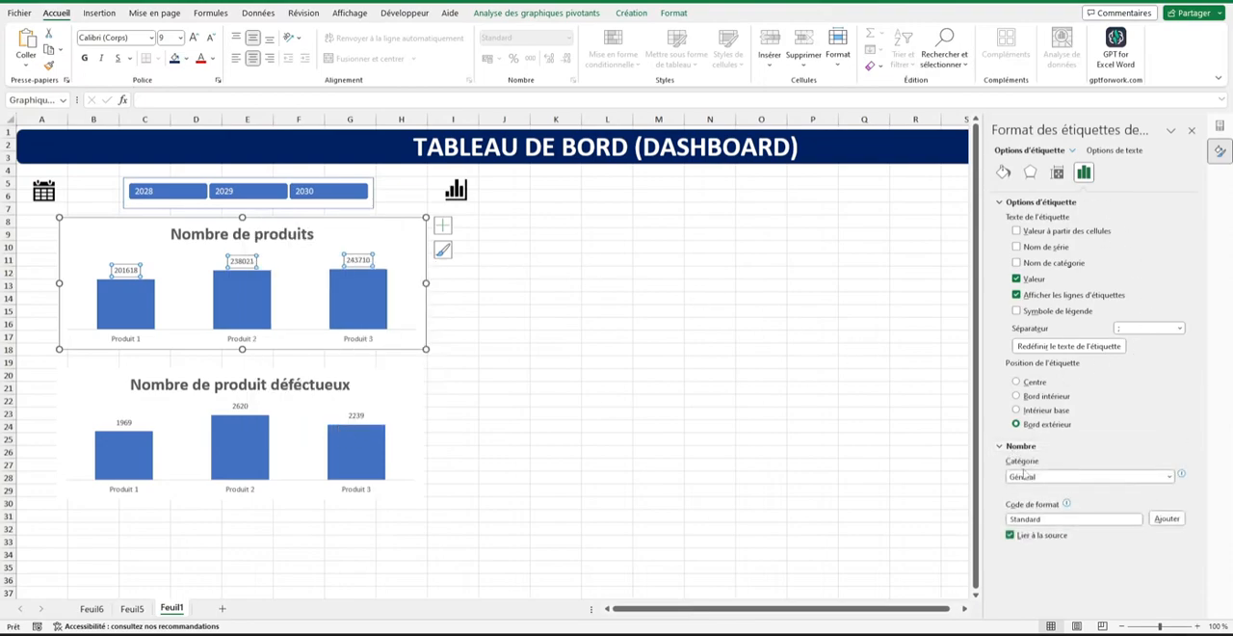
pyautogui.click(1027, 479)
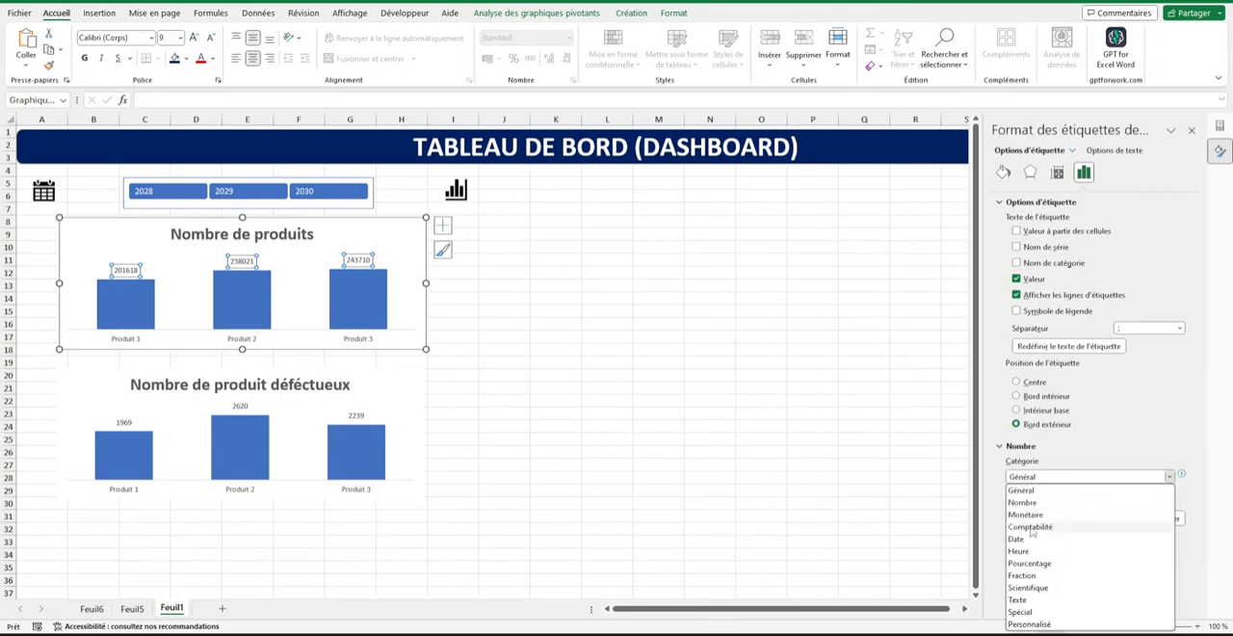
pyautogui.click(1029, 503)
pyautogui.scroll(-1, 1070, 493)
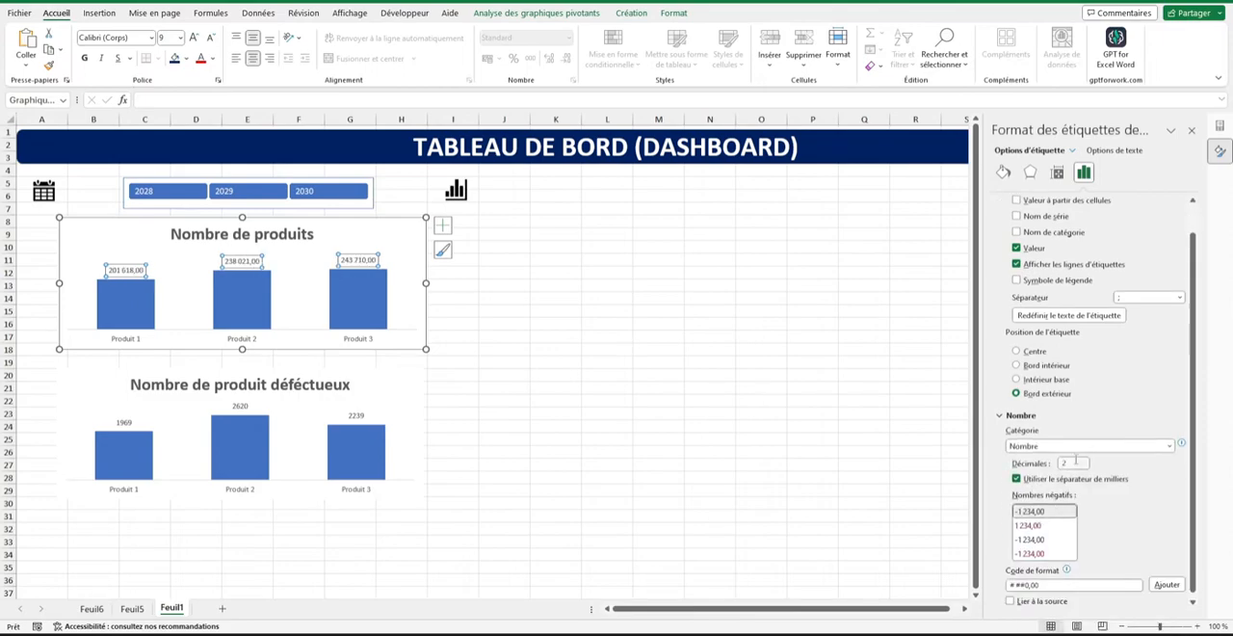
pyautogui.doubleClick(1071, 464)
pyautogui.scroll(-1, 1120, 523)
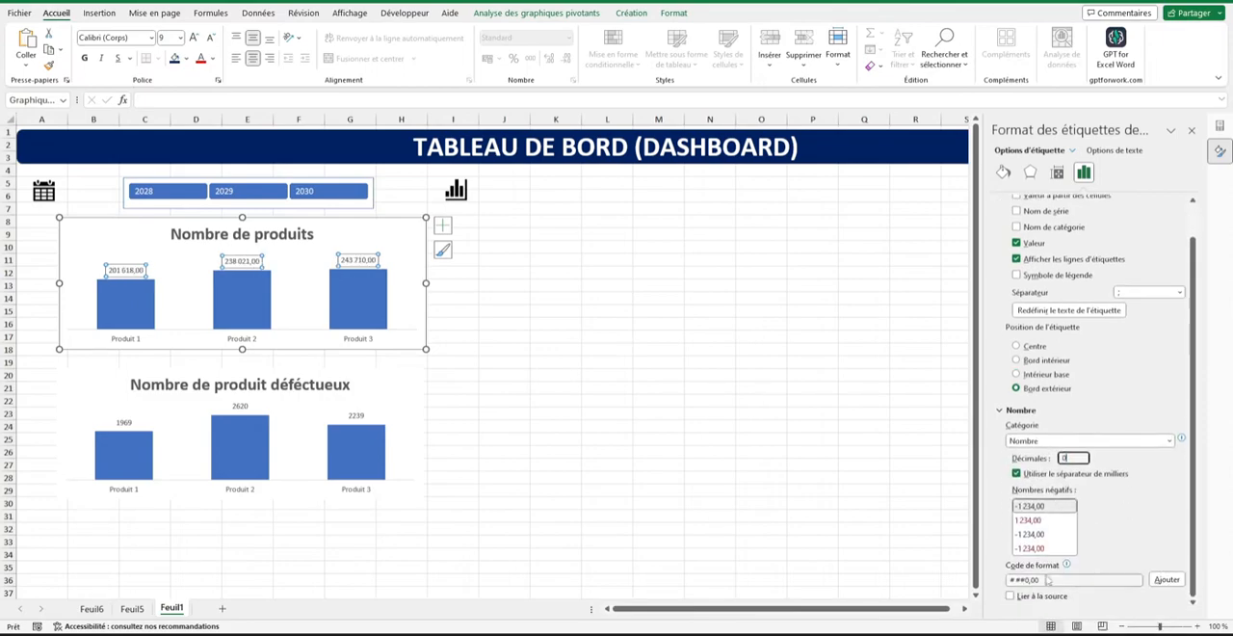
pyautogui.click(1050, 580)
pyautogui.press('BackSpace')
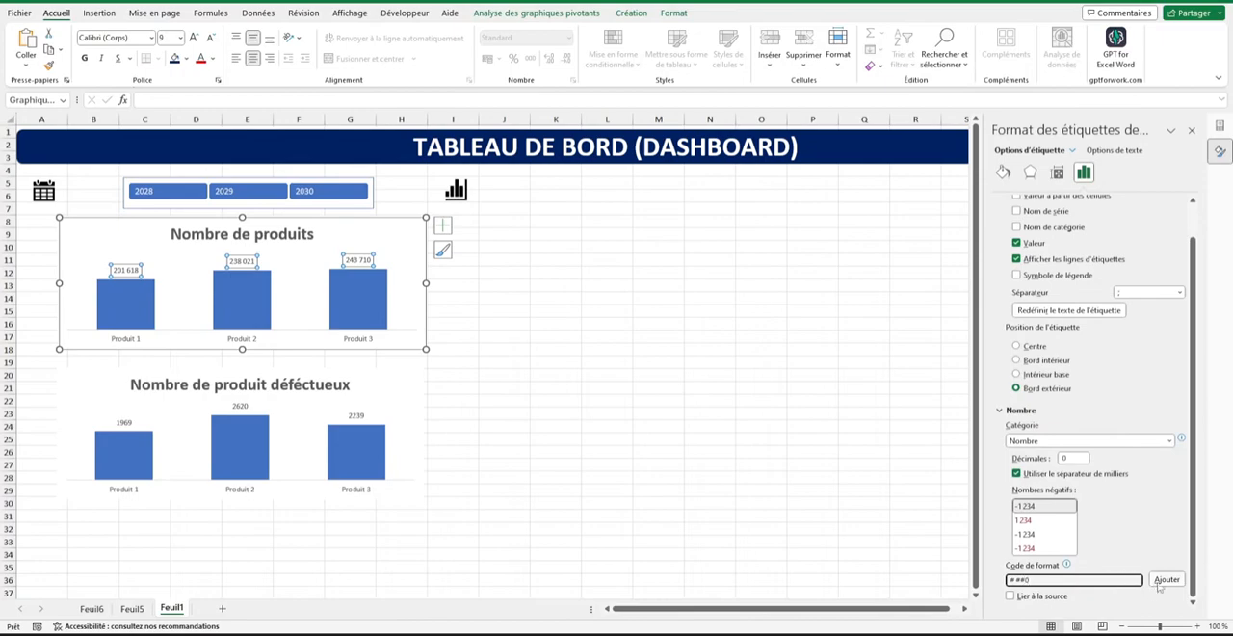
pyautogui.click(1161, 582)
# Format the Nombre de produit déféctueux chart's data labels with the Nombre category and 0 decimals.
pyautogui.click(364, 416)
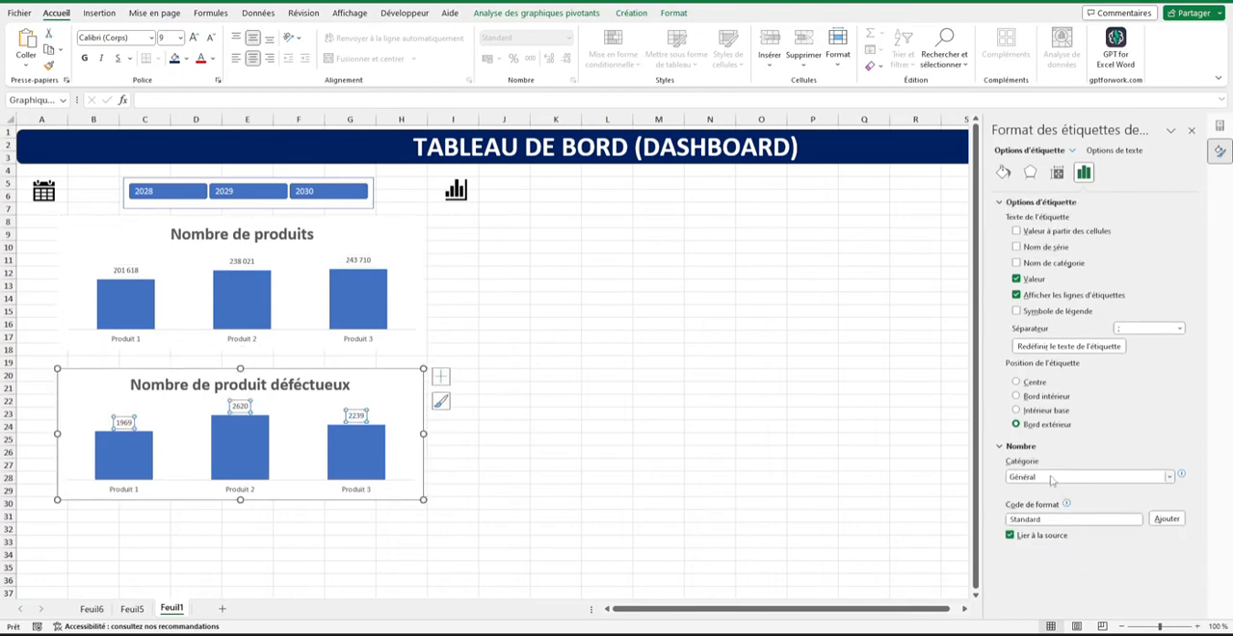
pyautogui.click(1053, 478)
pyautogui.click(1055, 503)
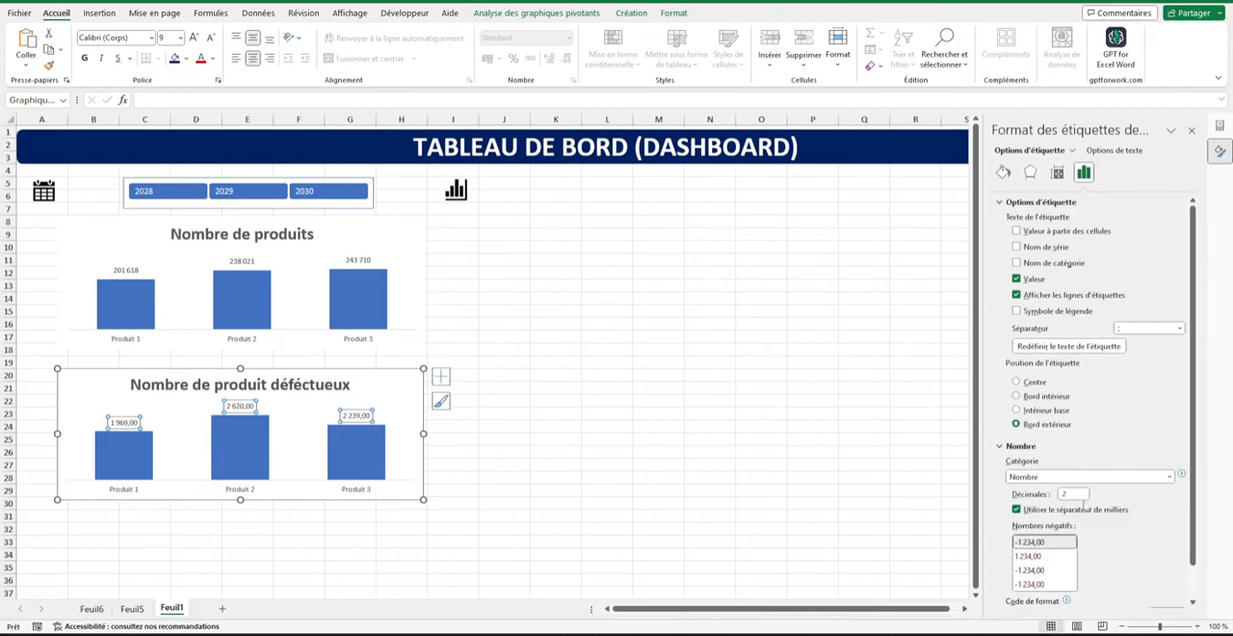
pyautogui.write('0')
pyautogui.scroll(-1, 1137, 530)
pyautogui.click(1066, 581)
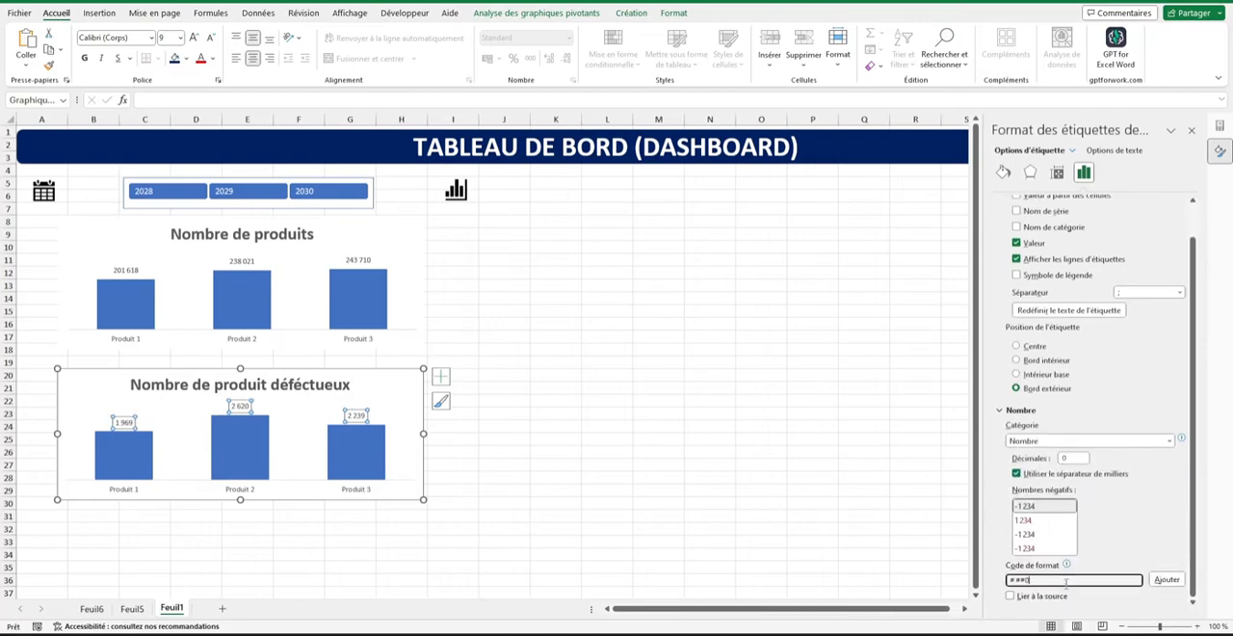
# Add the # ##0 format code to the Nombre de produit déféctueux chart's labels, close the formatting pane and deselect the chart.
pyautogui.click(1165, 579)
pyautogui.click(1192, 131)
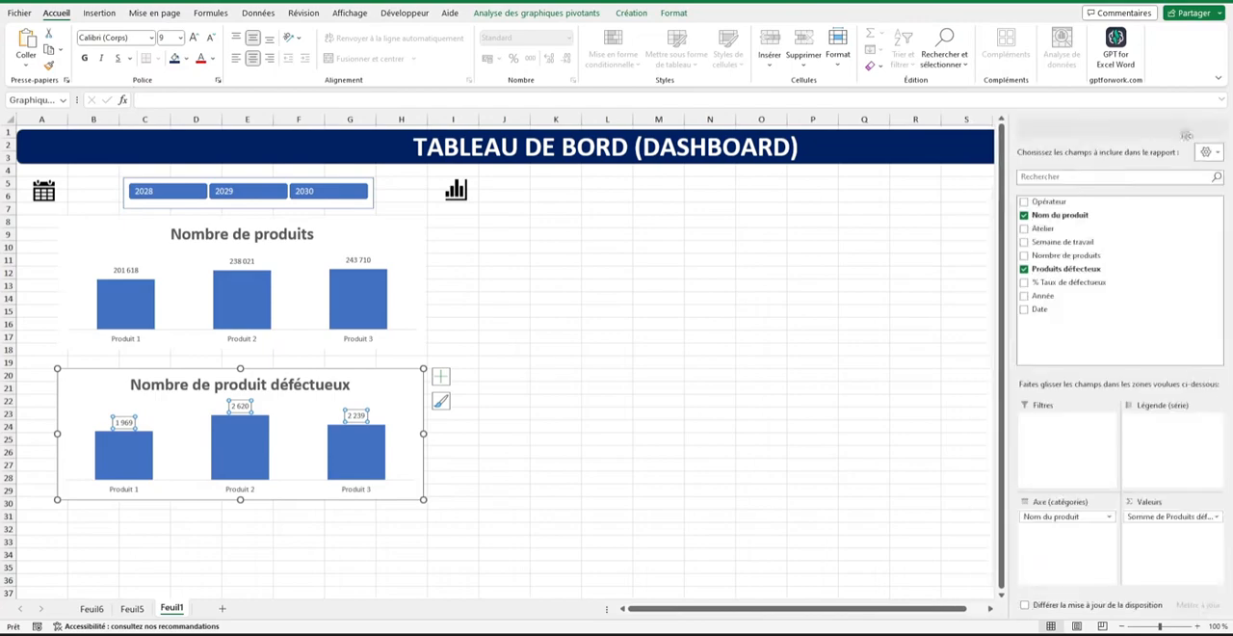
pyautogui.click(497, 319)
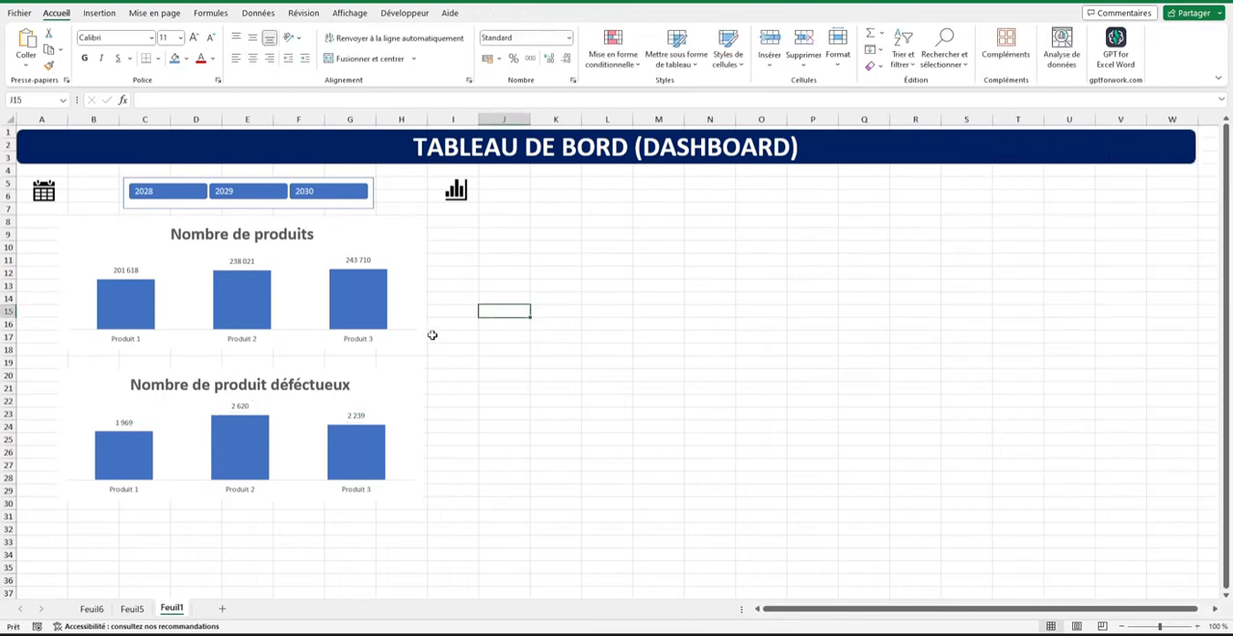
# Filter the dashboard by 2028, 2029 and 2030 in turn to check how both charts respond.
pyautogui.click(174, 196)
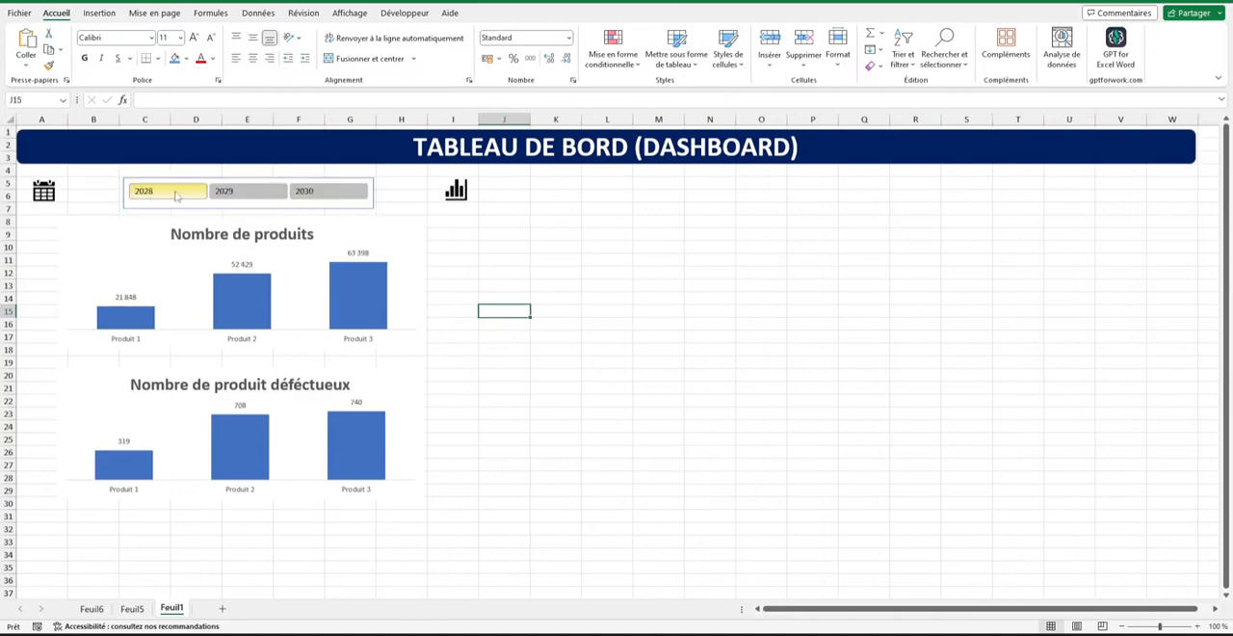
pyautogui.click(244, 198)
pyautogui.click(333, 195)
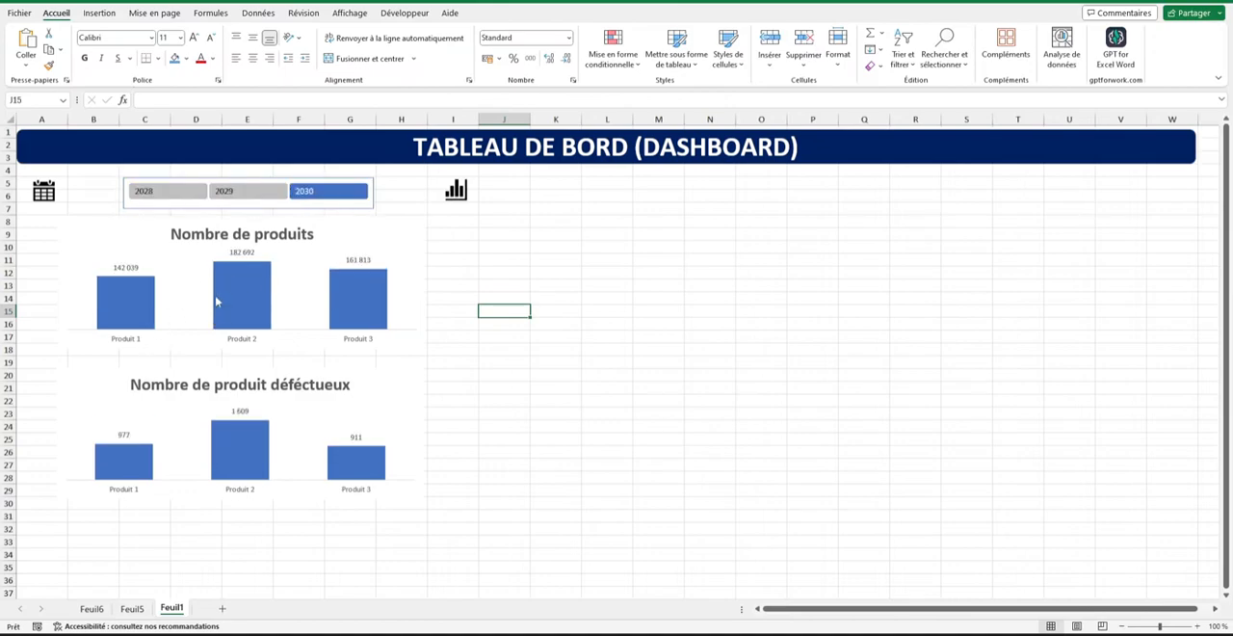
# Open the year slicer's report connections, untick and re-tick Tableau croisé dynamique4 and Tableau croisé dynamique5, and confirm.
pyautogui.click(148, 197)
pyautogui.rightClick(152, 204)
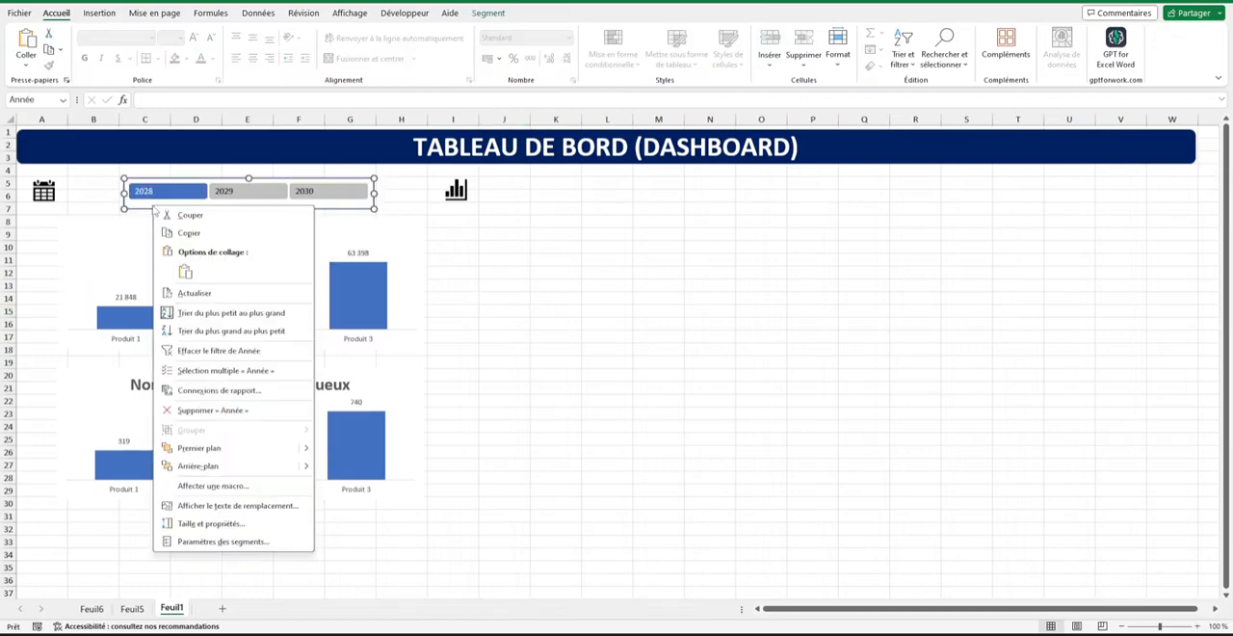
pyautogui.click(216, 390)
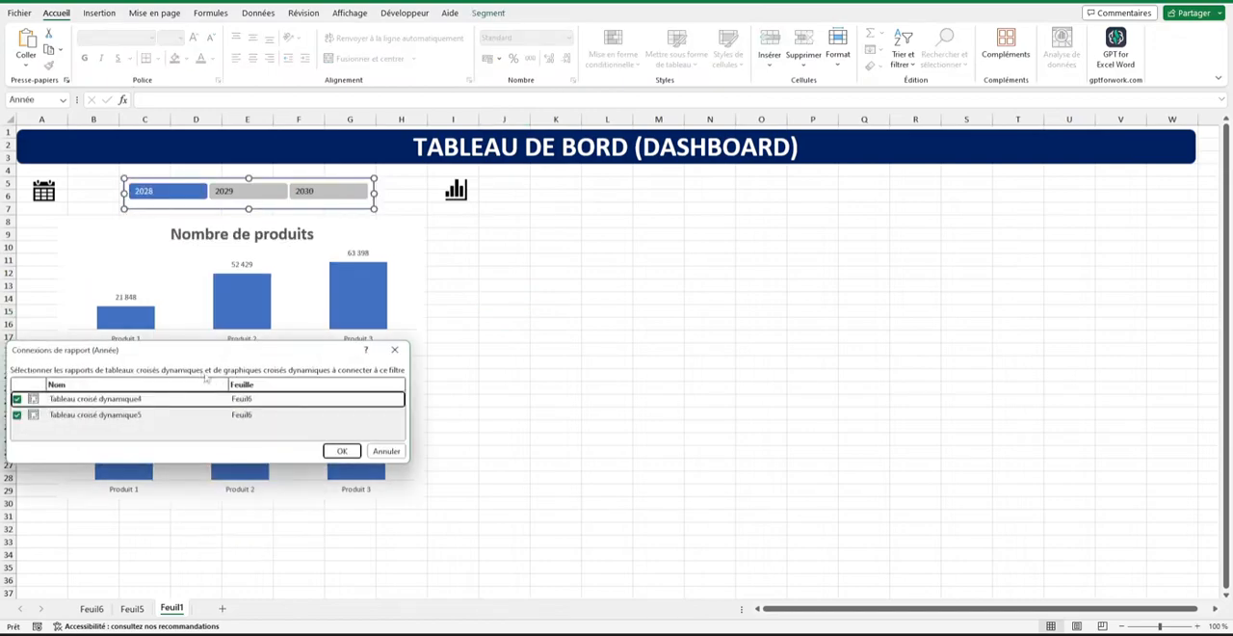
pyautogui.moveTo(183, 355); pyautogui.dragTo(276, 348)
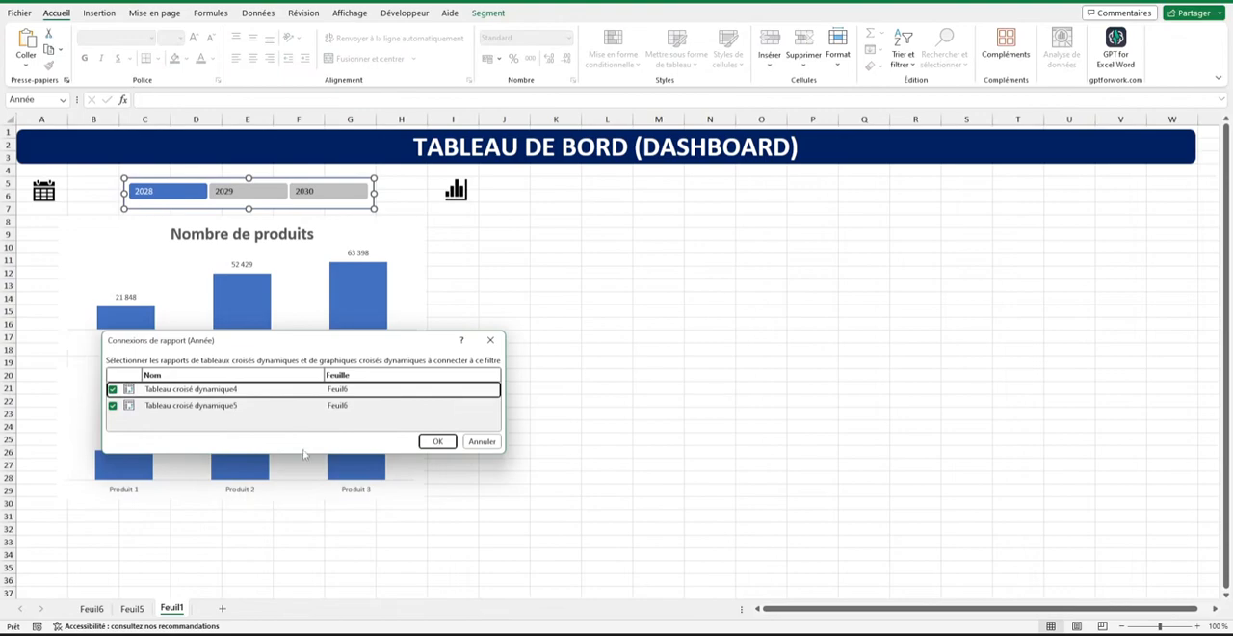
pyautogui.click(113, 405)
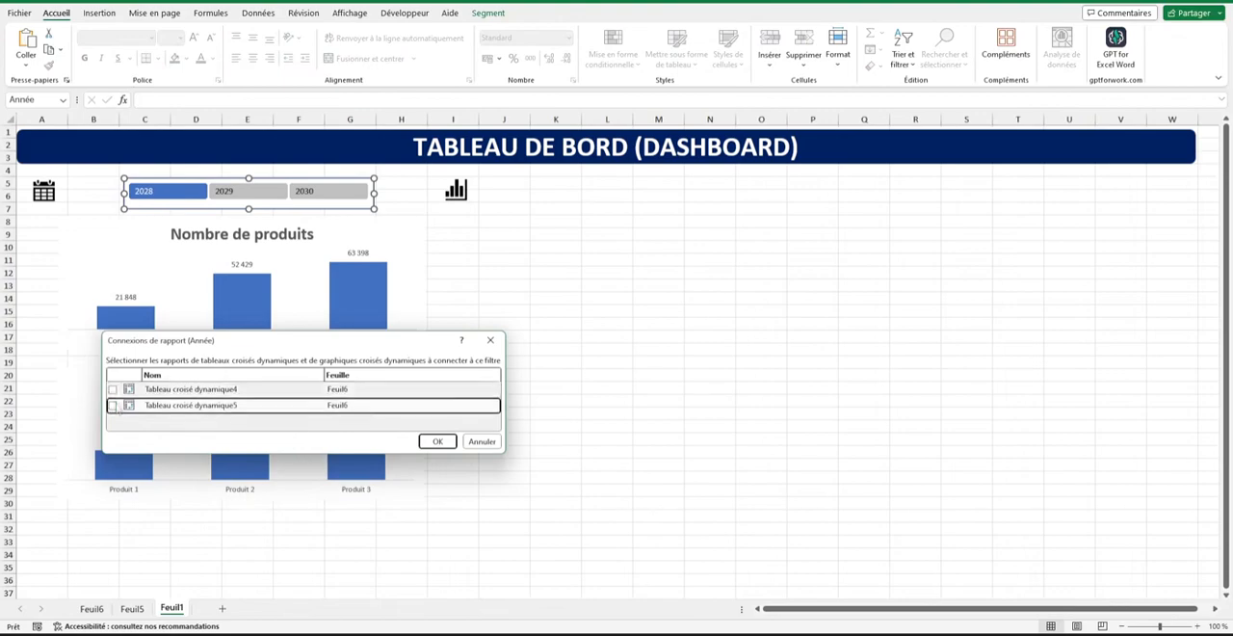
pyautogui.click(113, 390)
pyautogui.click(113, 405)
pyautogui.click(436, 441)
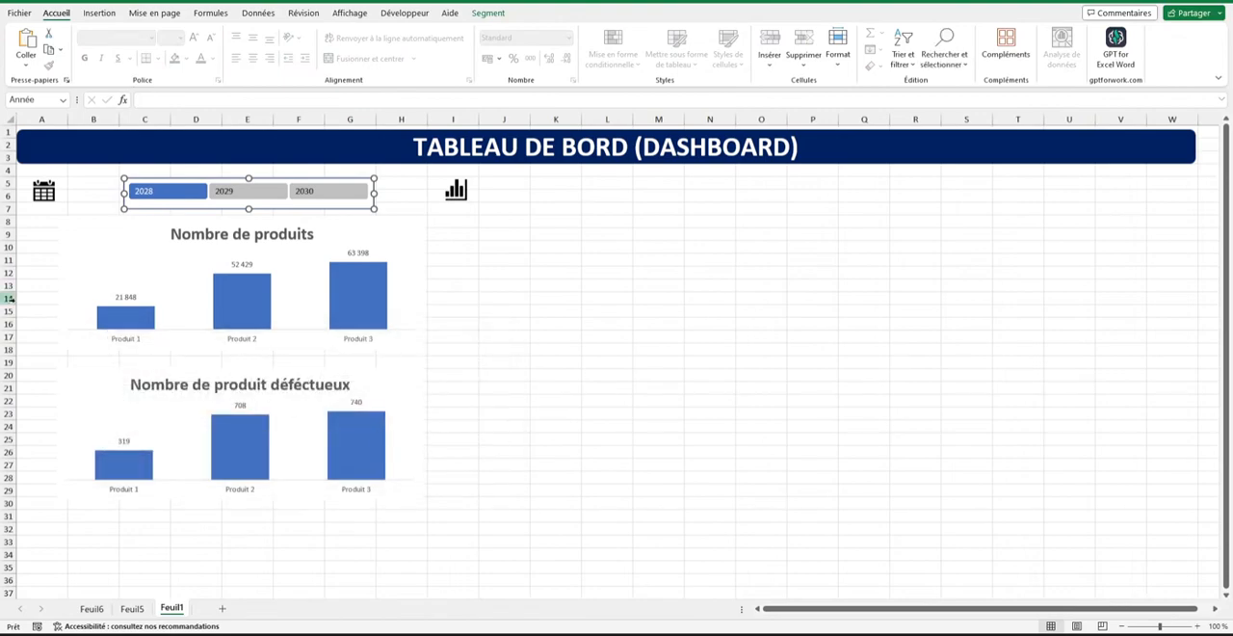
# Cycle the year slicer through its years once more and leave it filtered on 2030.
pyautogui.click(236, 193)
pyautogui.click(313, 195)
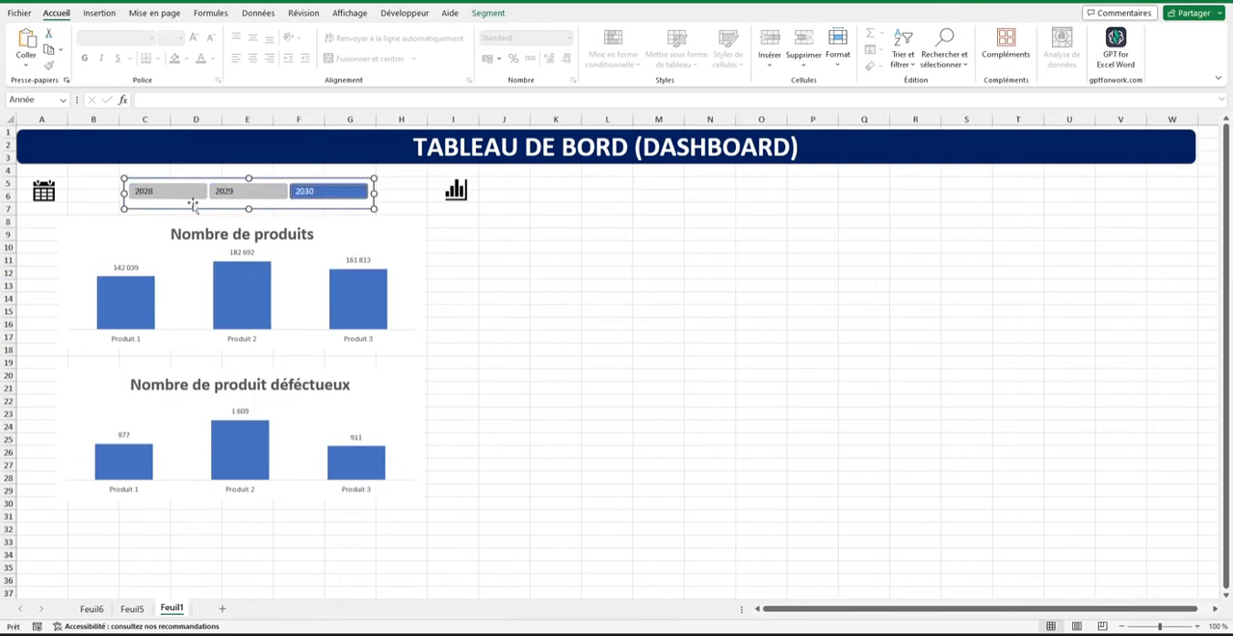
pyautogui.click(178, 198)
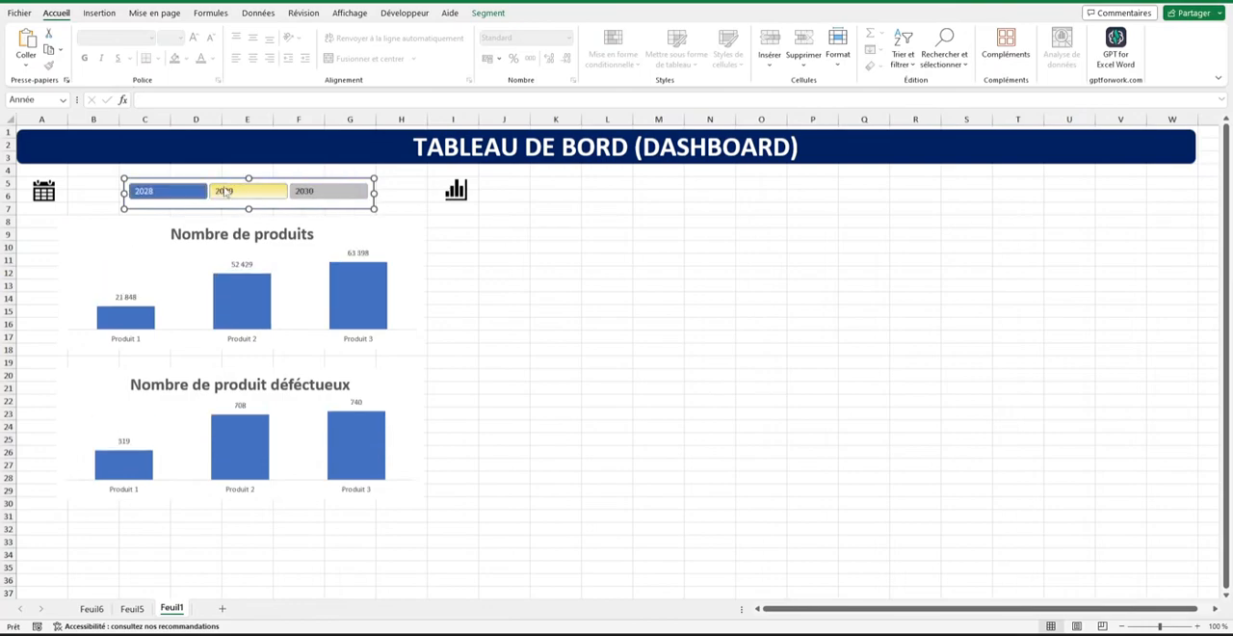
# Make the data labels of both product charts bold at font size 10 and deselect the charts.
pyautogui.click(242, 252)
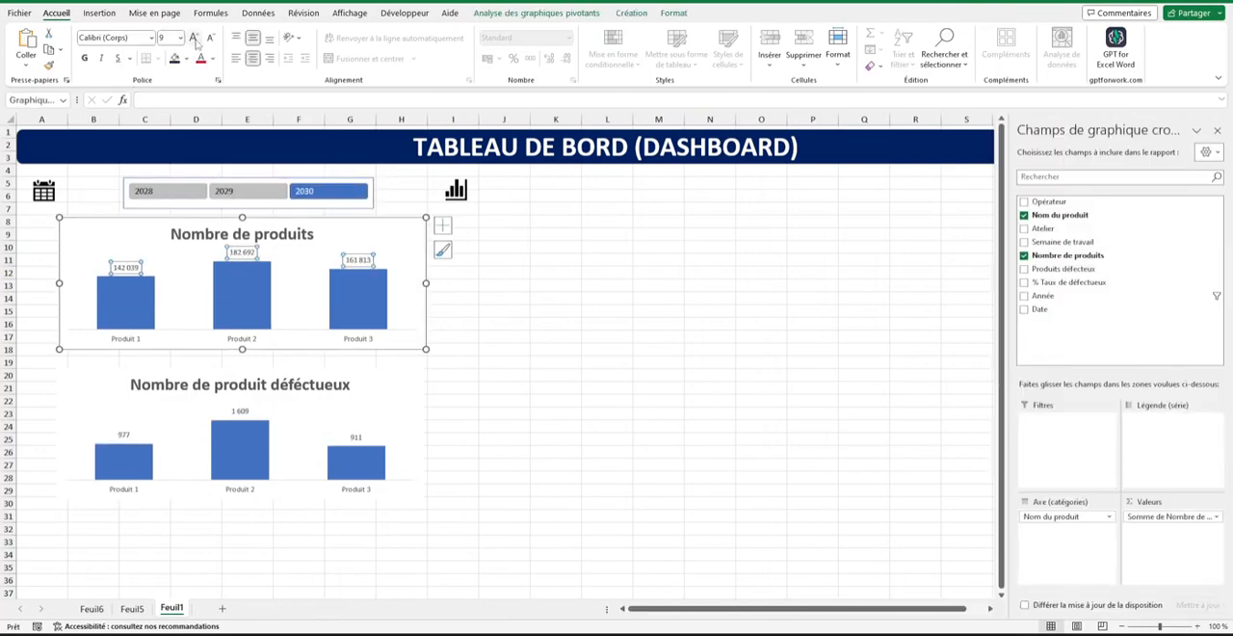
pyautogui.click(194, 39)
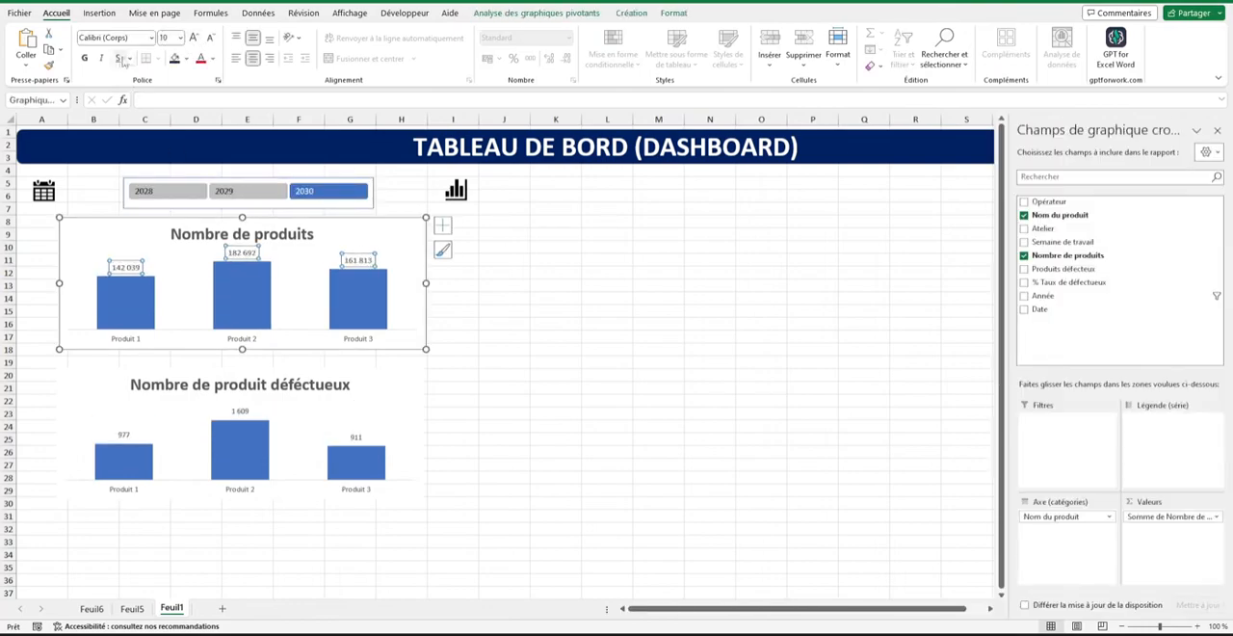
pyautogui.click(240, 410)
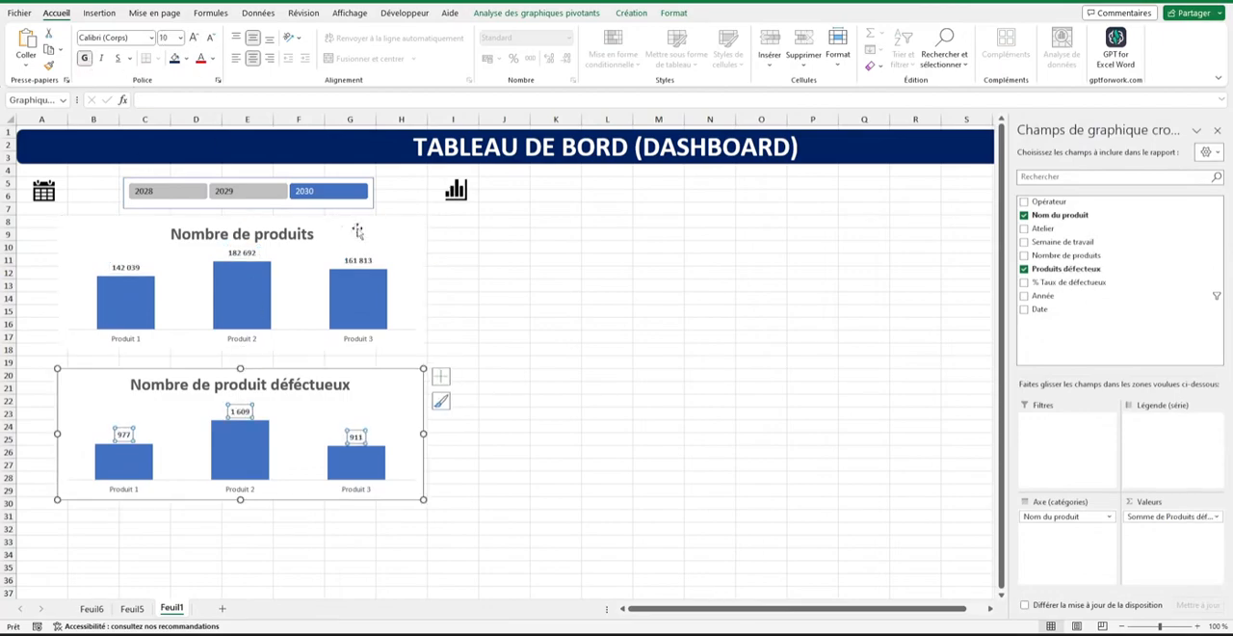
pyautogui.click(503, 258)
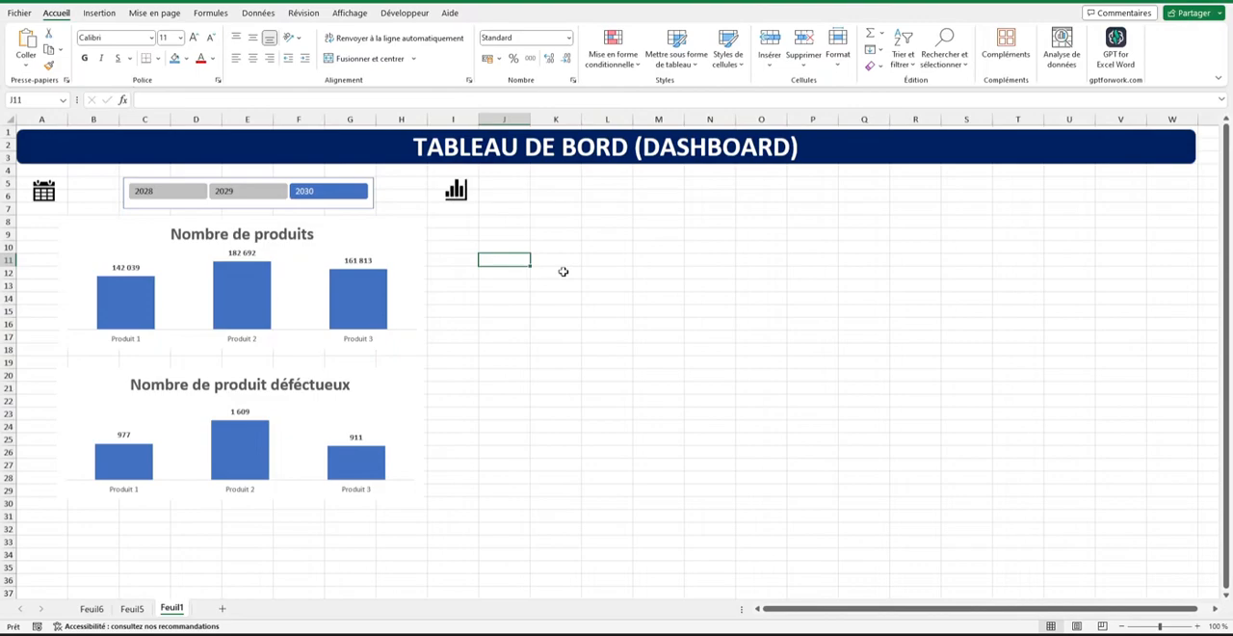
# Insert a pivot table on the existing sheet Feuil6 at L13, using Tableau1 on Feuil5 as its source.
pyautogui.click(128, 609)
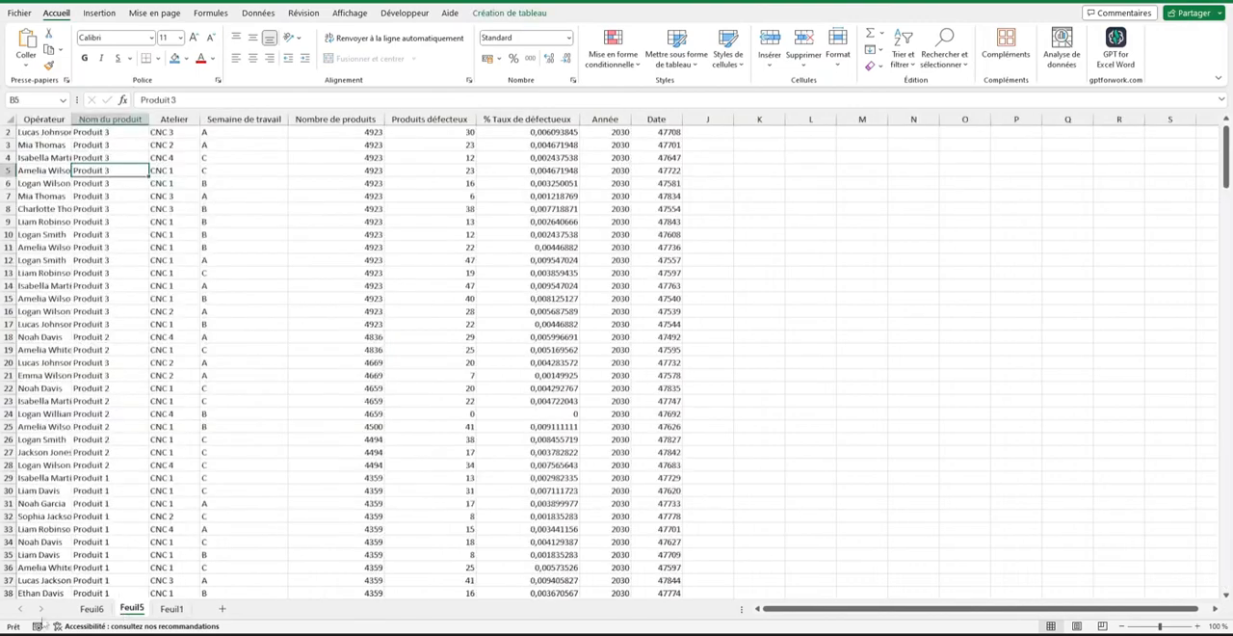
pyautogui.click(96, 612)
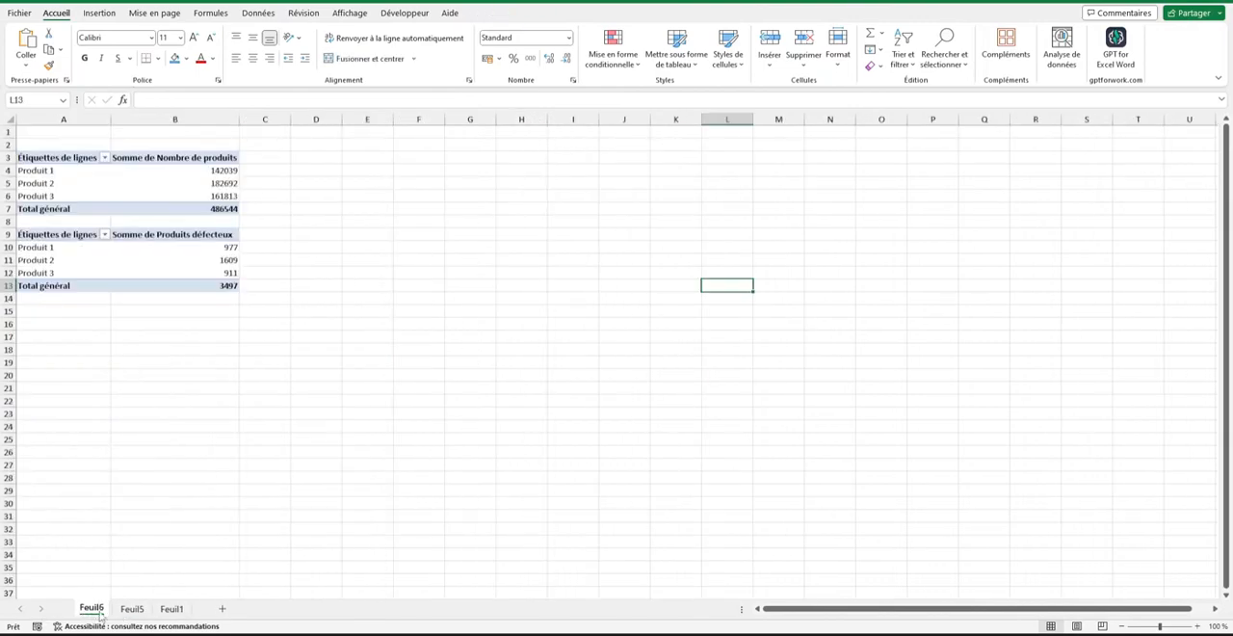
pyautogui.click(100, 15)
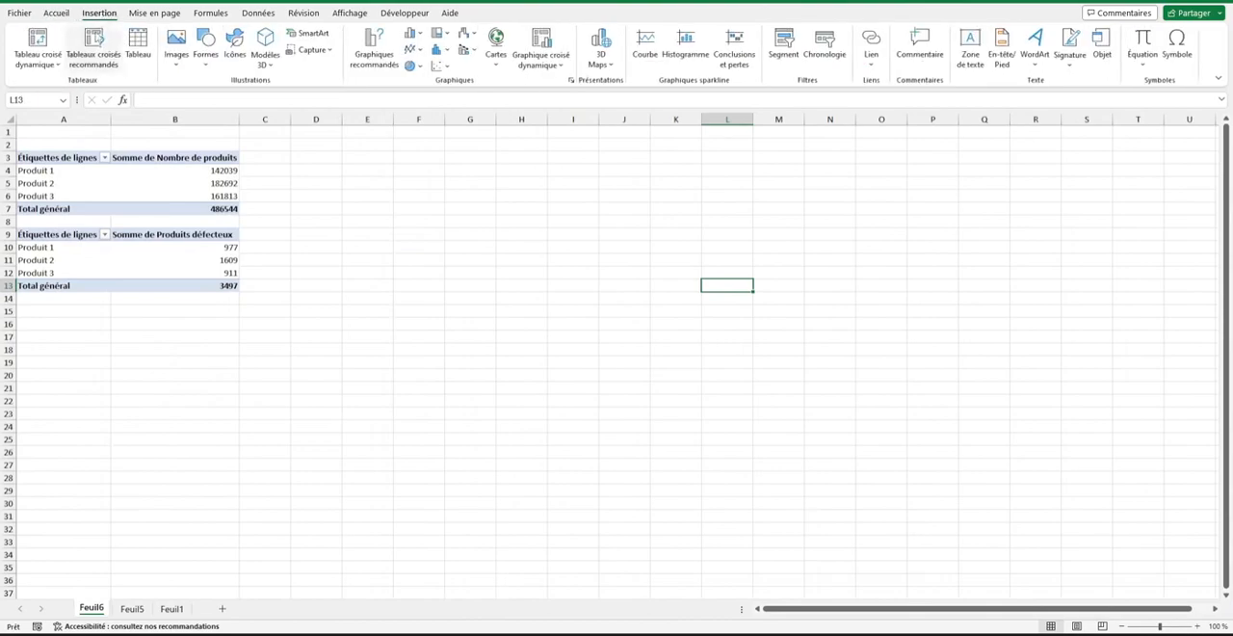
pyautogui.click(37, 40)
pyautogui.click(171, 609)
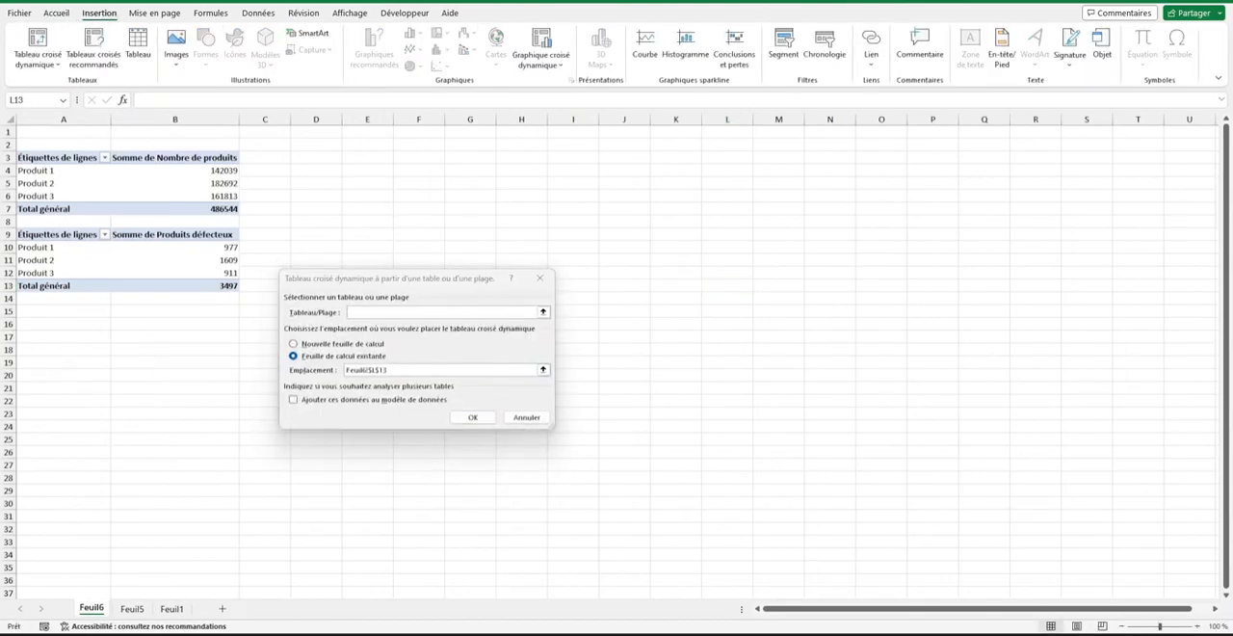
pyautogui.click(544, 316)
pyautogui.click(547, 313)
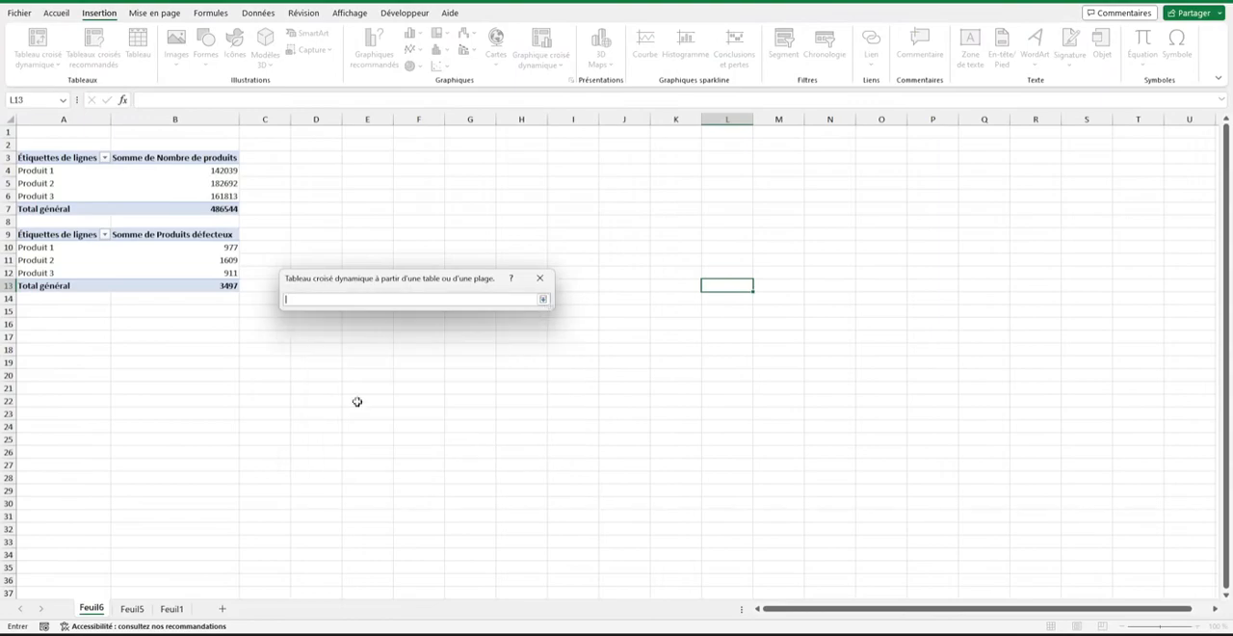
pyautogui.click(173, 609)
pyautogui.click(132, 609)
pyautogui.click(175, 272)
pyautogui.hotkey('ctrl', 'a')
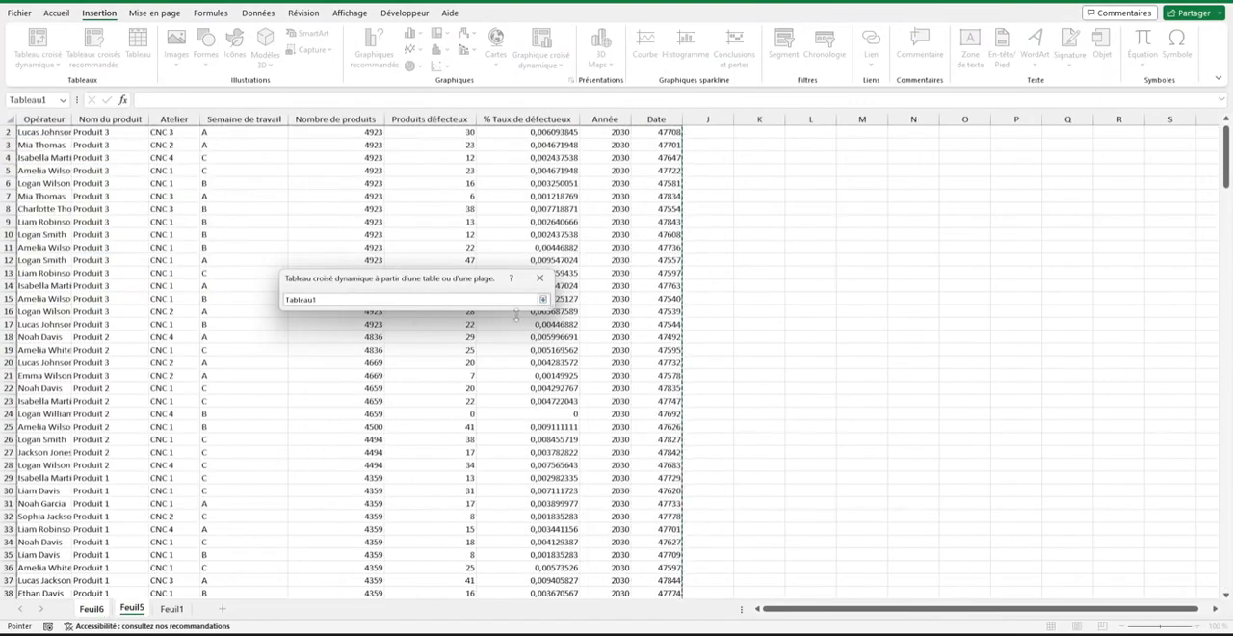
pyautogui.click(542, 298)
pyautogui.click(474, 418)
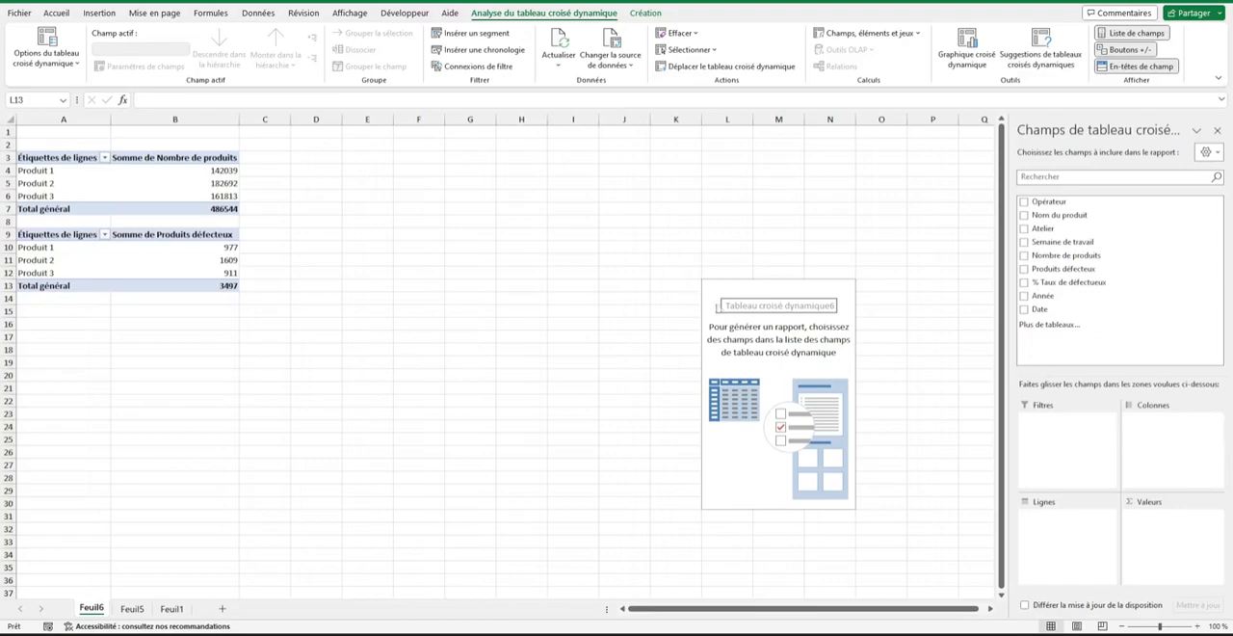
# Add Opérateur to the new pivot table's rows and % Taux de défectueux to its values.
pyautogui.click(748, 286)
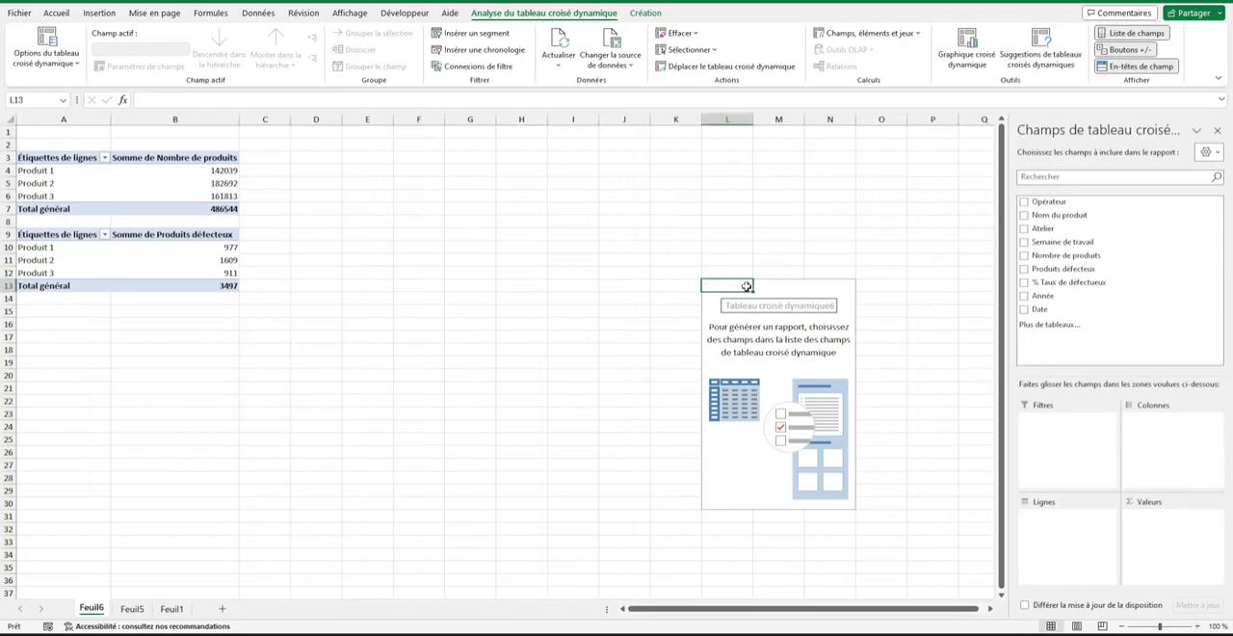
pyautogui.click(1024, 201)
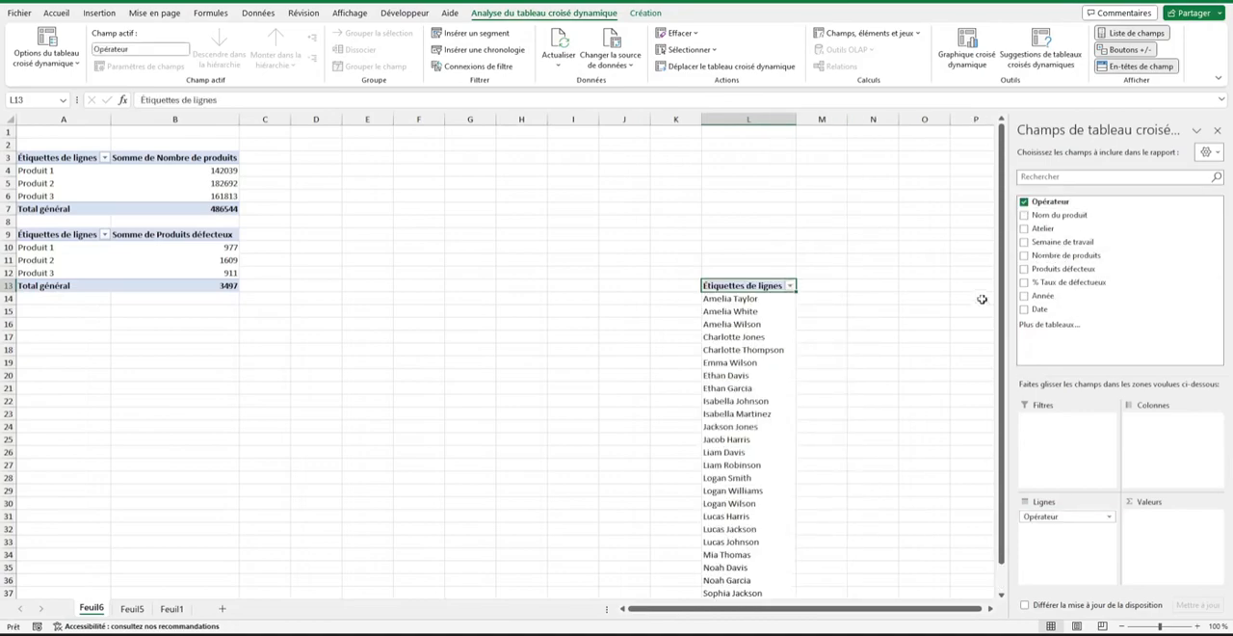
pyautogui.moveTo(1050, 282); pyautogui.dragTo(1138, 518)
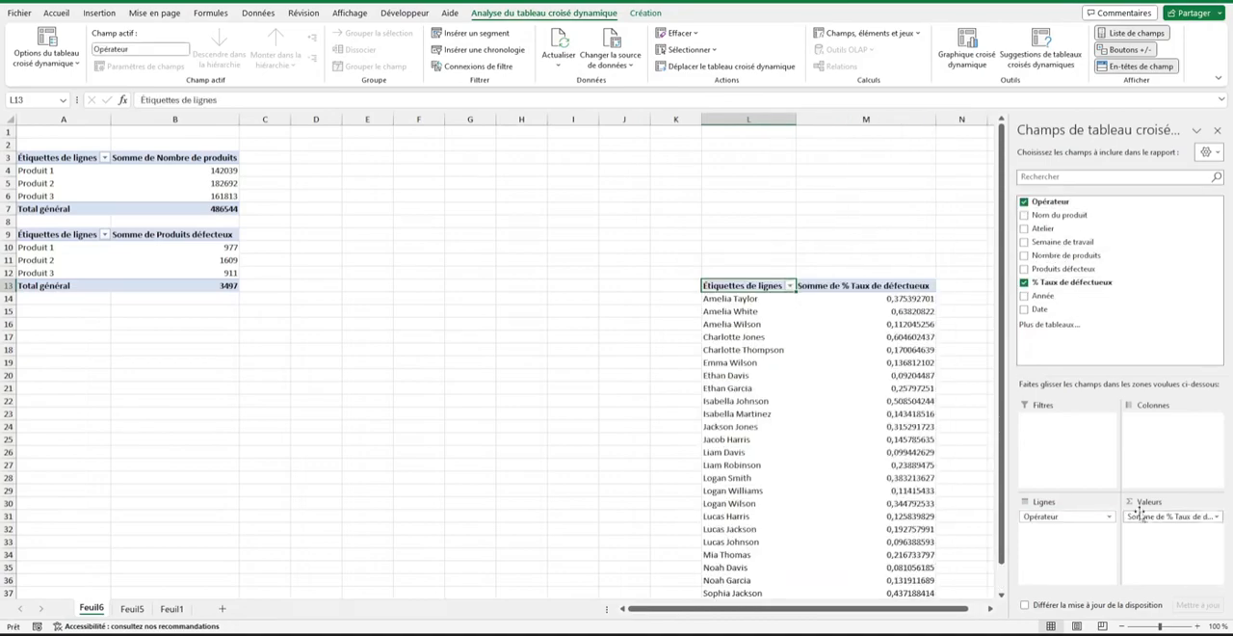
# Summarise the % Taux de défectueux value field by Moyenne instead of Somme.
pyautogui.click(1216, 518)
pyautogui.click(1168, 499)
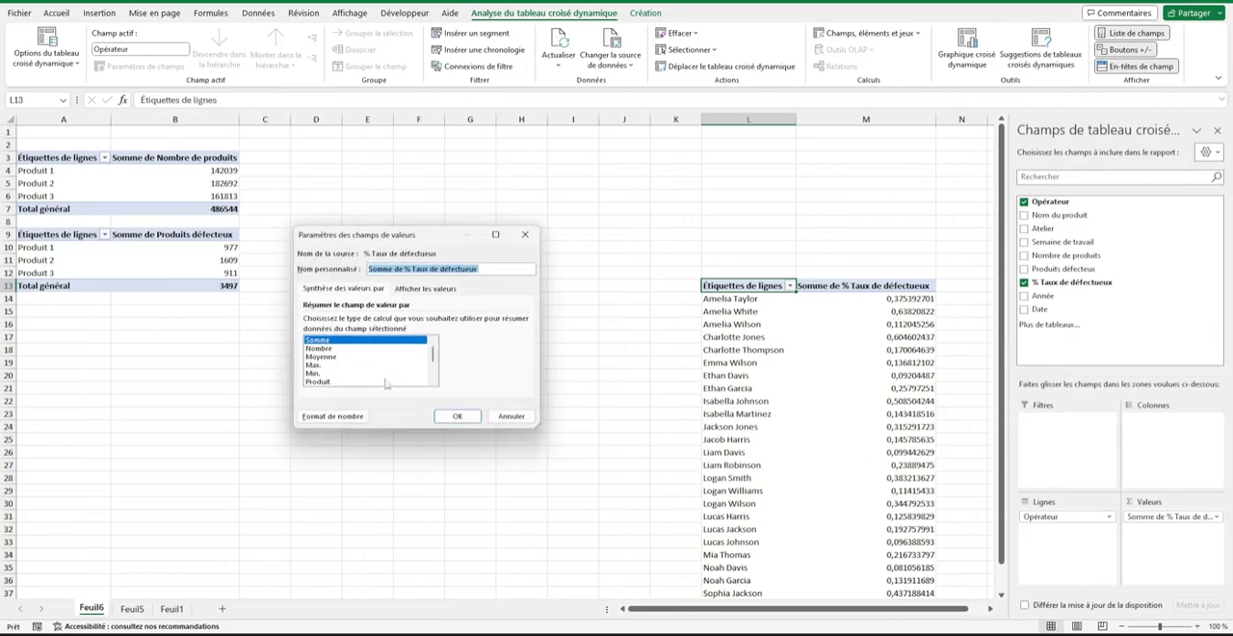
pyautogui.click(316, 364)
pyautogui.click(322, 357)
pyautogui.click(459, 417)
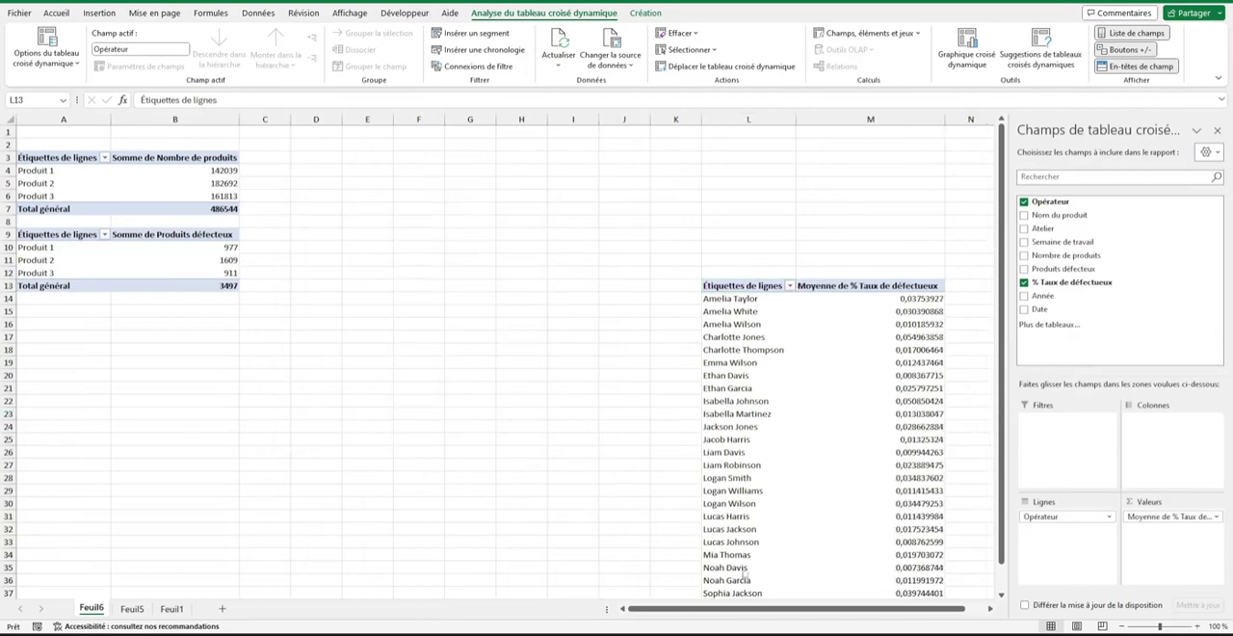
# Move the operator pivot table from columns L:M to columns E:F, starting at cell E4.
pyautogui.moveTo(742, 120); pyautogui.dragTo(871, 119)
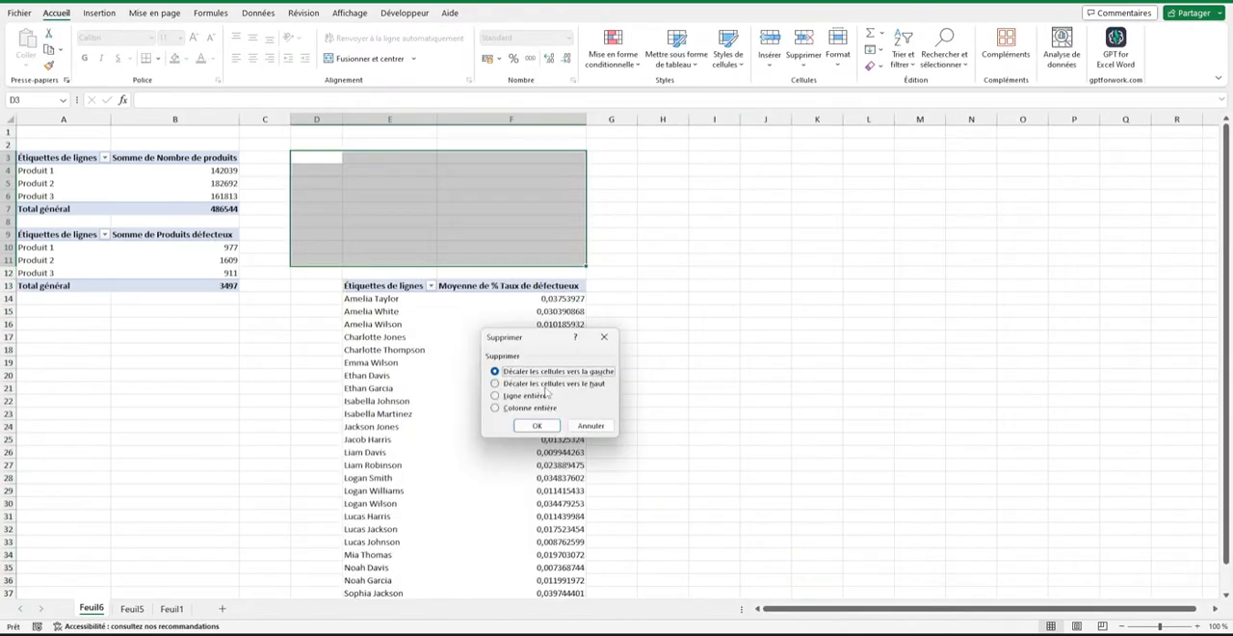
pyautogui.click(540, 379)
pyautogui.click(539, 430)
pyautogui.click(714, 297)
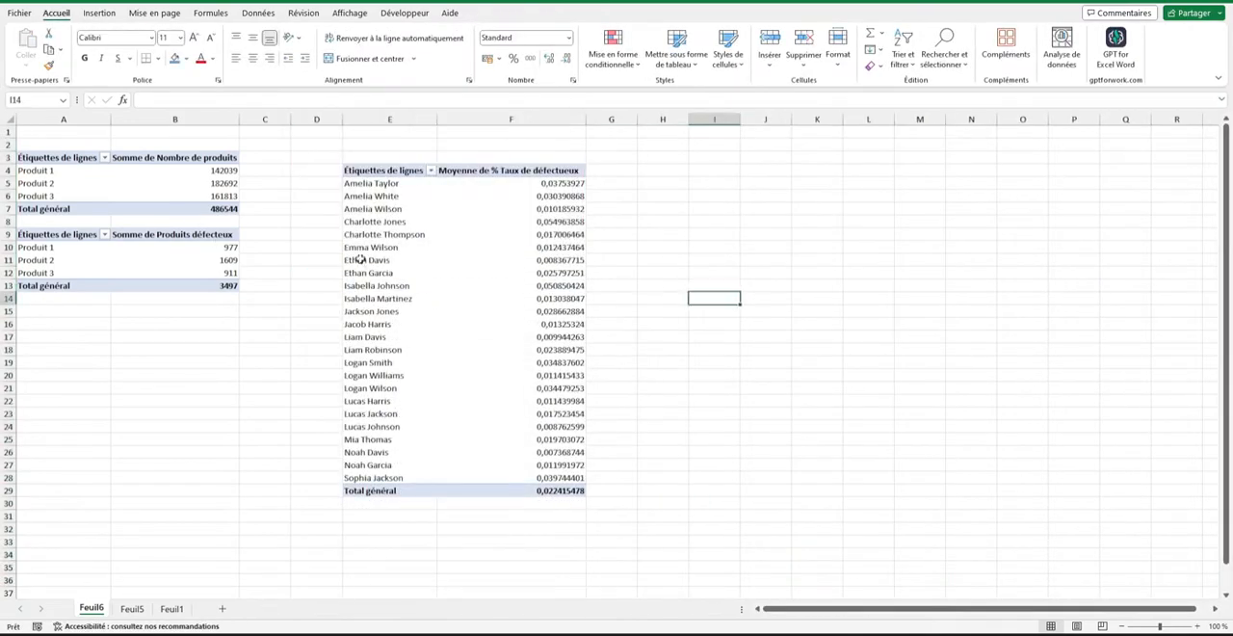
# Format the operator pivot table's average defect rates with the Pourcentage number format.
pyautogui.click(540, 221)
pyautogui.click(557, 183)
pyautogui.rightClick(551, 185)
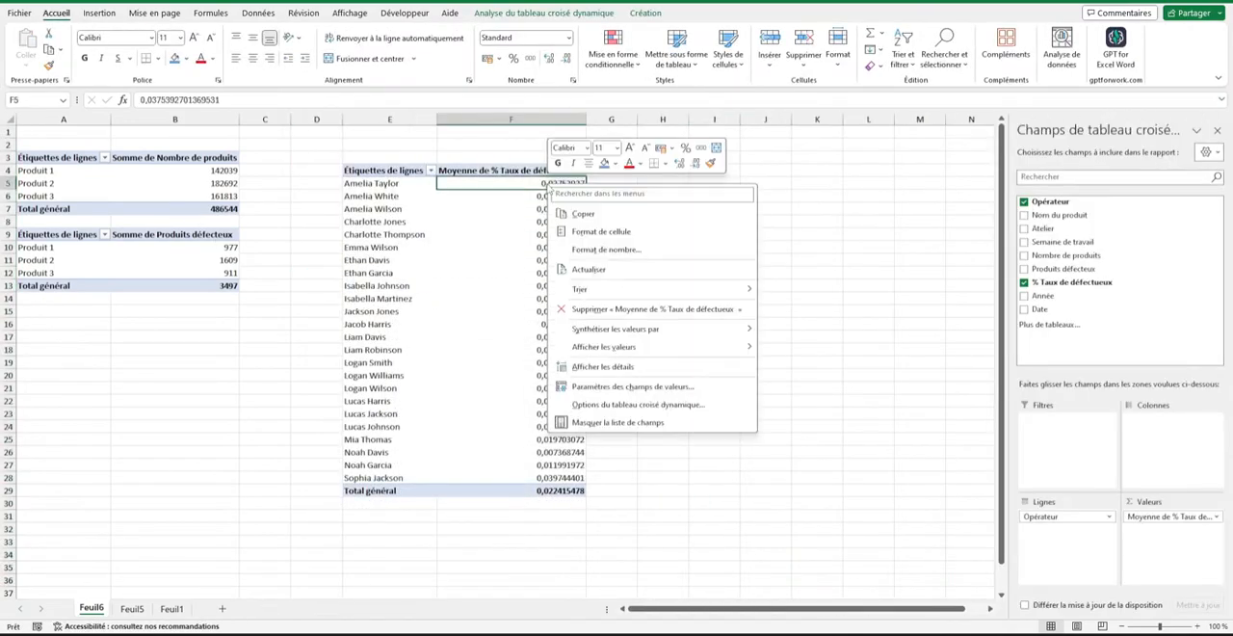
pyautogui.click(603, 251)
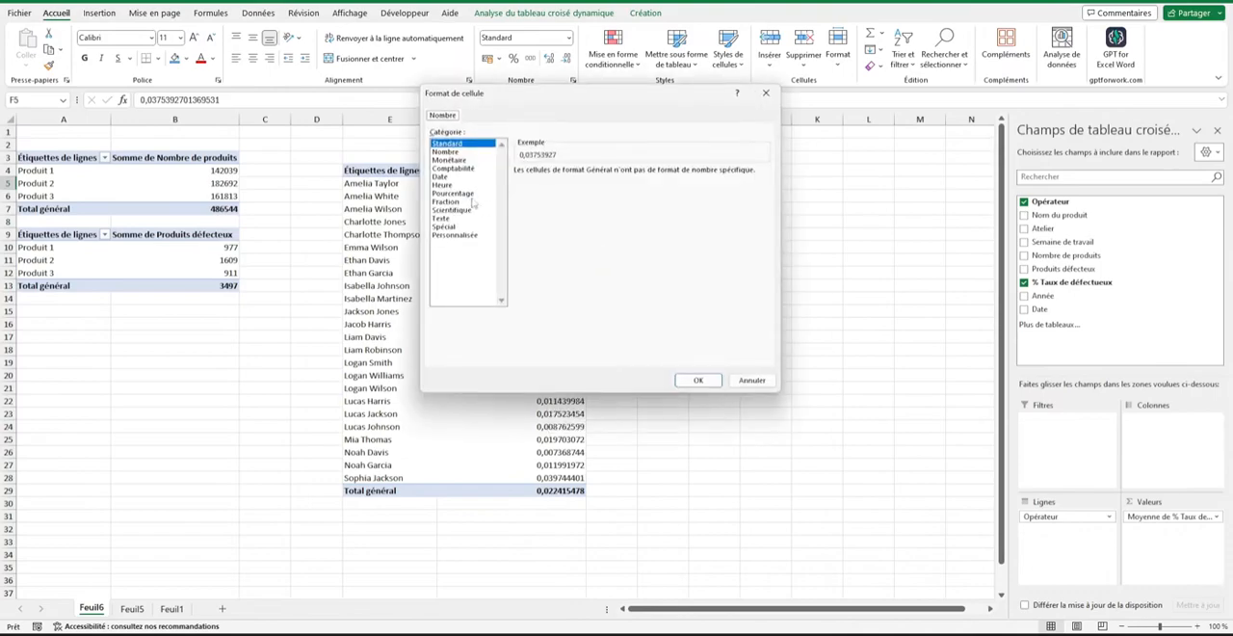
pyautogui.click(453, 193)
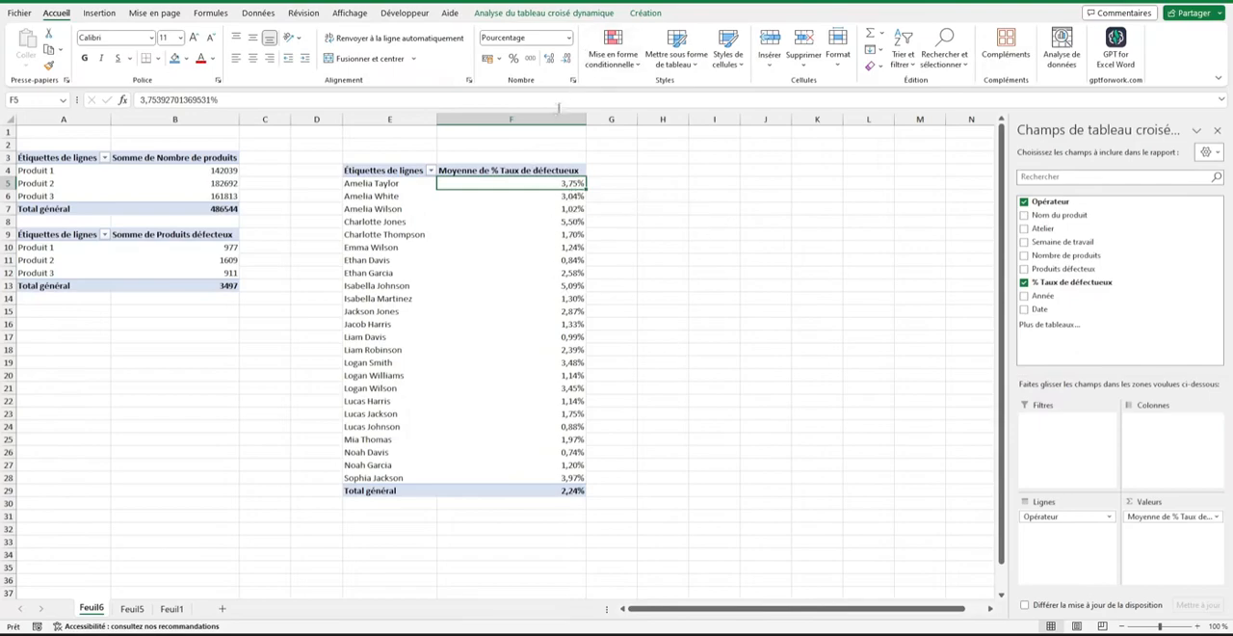
# Insert a clustered bar pivot chart (Barres groupées) from the operator pivot table and place it beside the table.
pyautogui.click(558, 13)
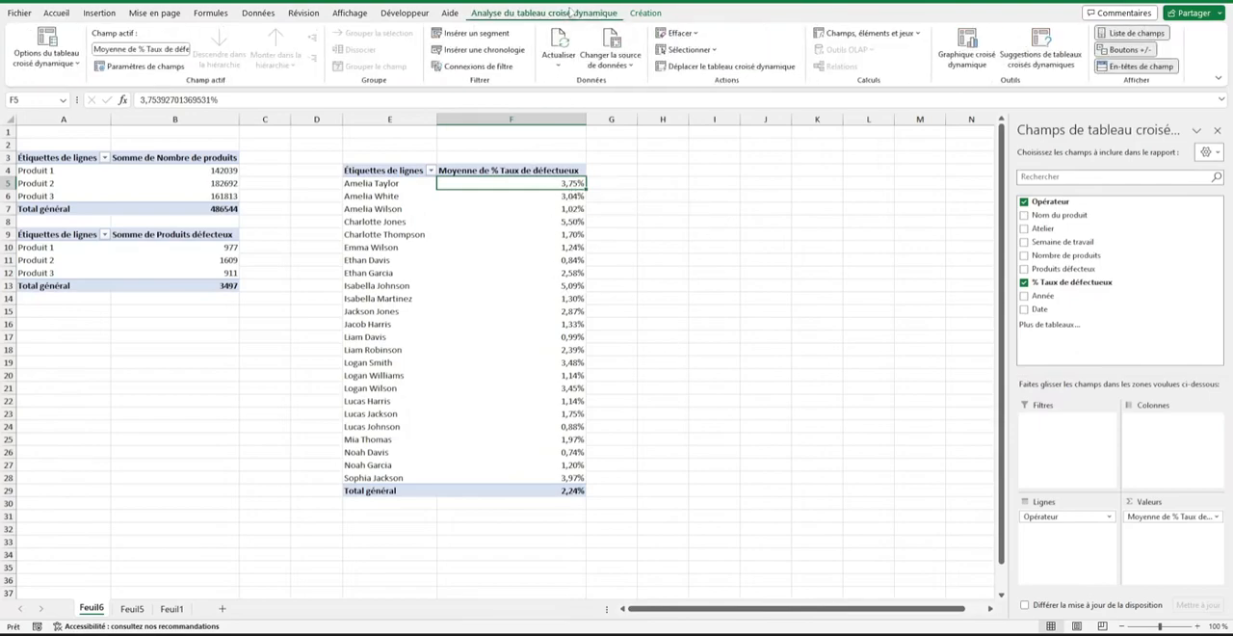
pyautogui.click(973, 46)
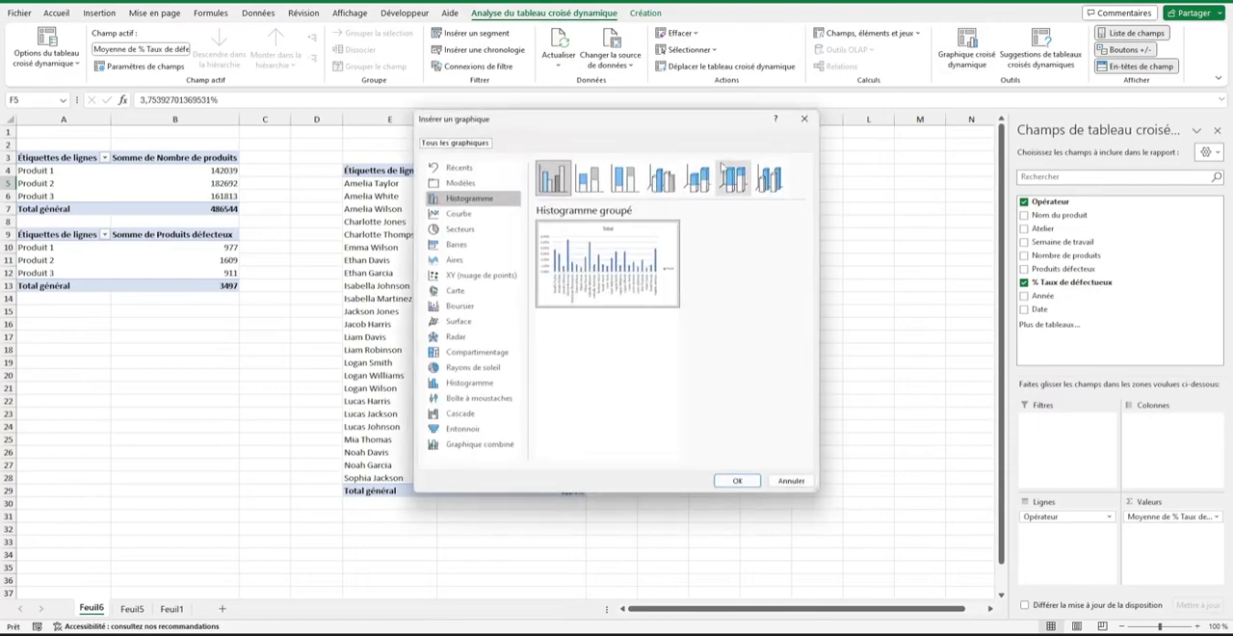
pyautogui.click(461, 248)
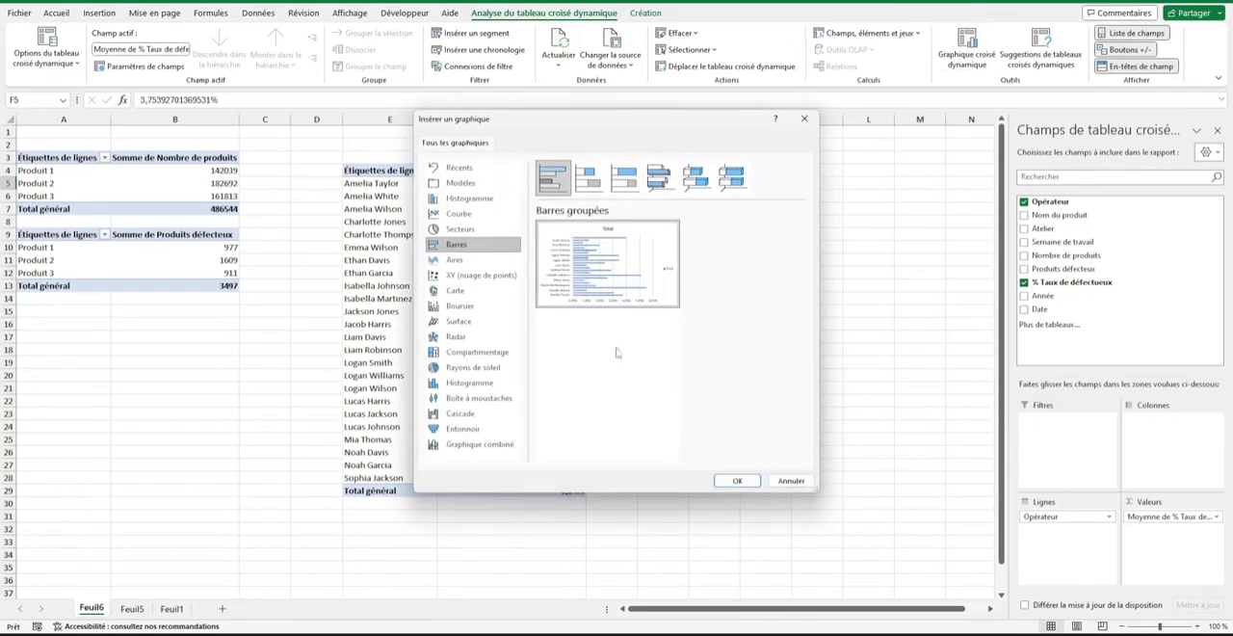
pyautogui.click(737, 480)
pyautogui.moveTo(564, 280); pyautogui.dragTo(827, 189)
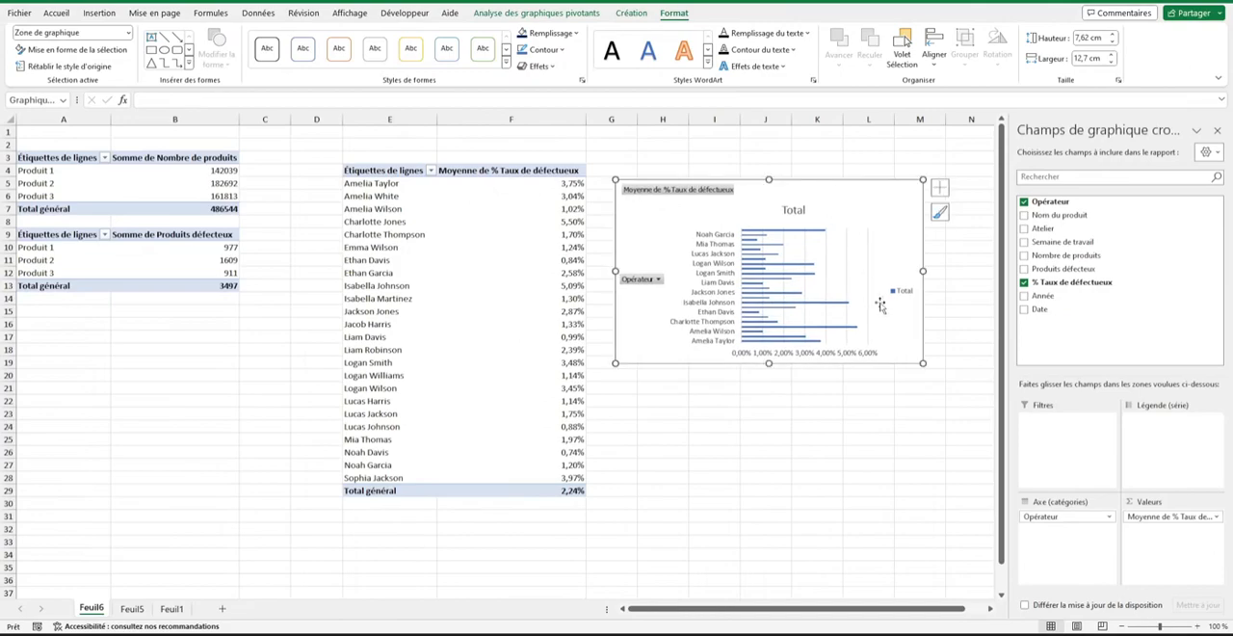
# Hide the value field button and the Opérateur axis field button on the operator pivot chart.
pyautogui.rightClick(664, 183)
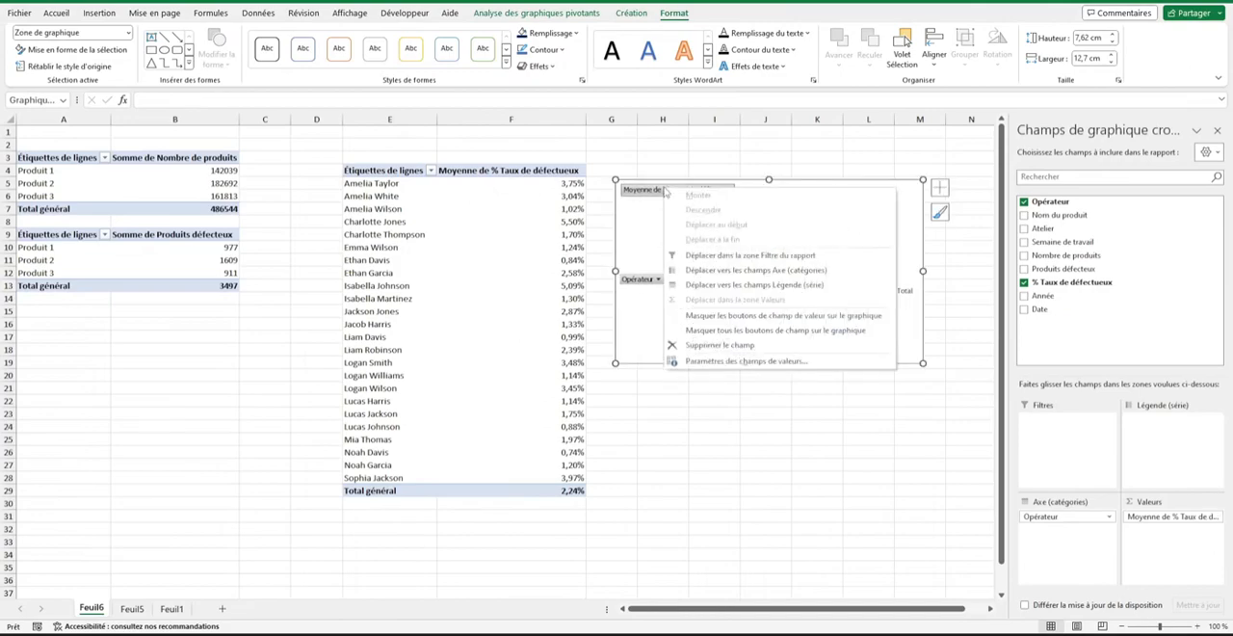
pyautogui.click(694, 320)
pyautogui.rightClick(653, 276)
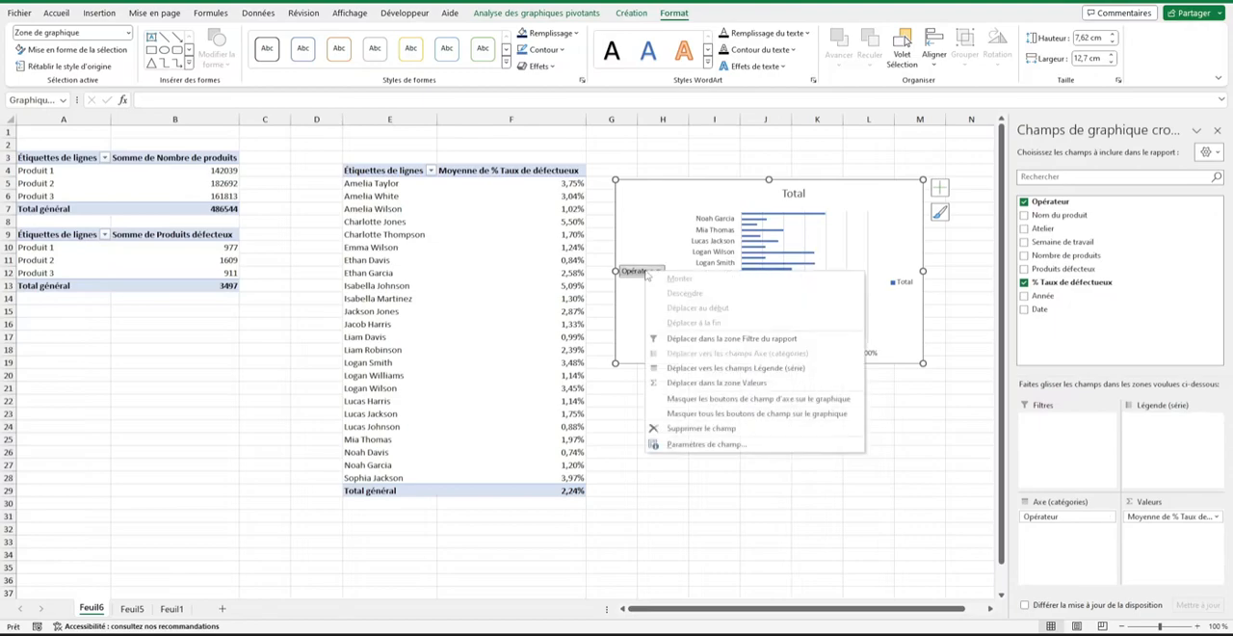
pyautogui.click(719, 398)
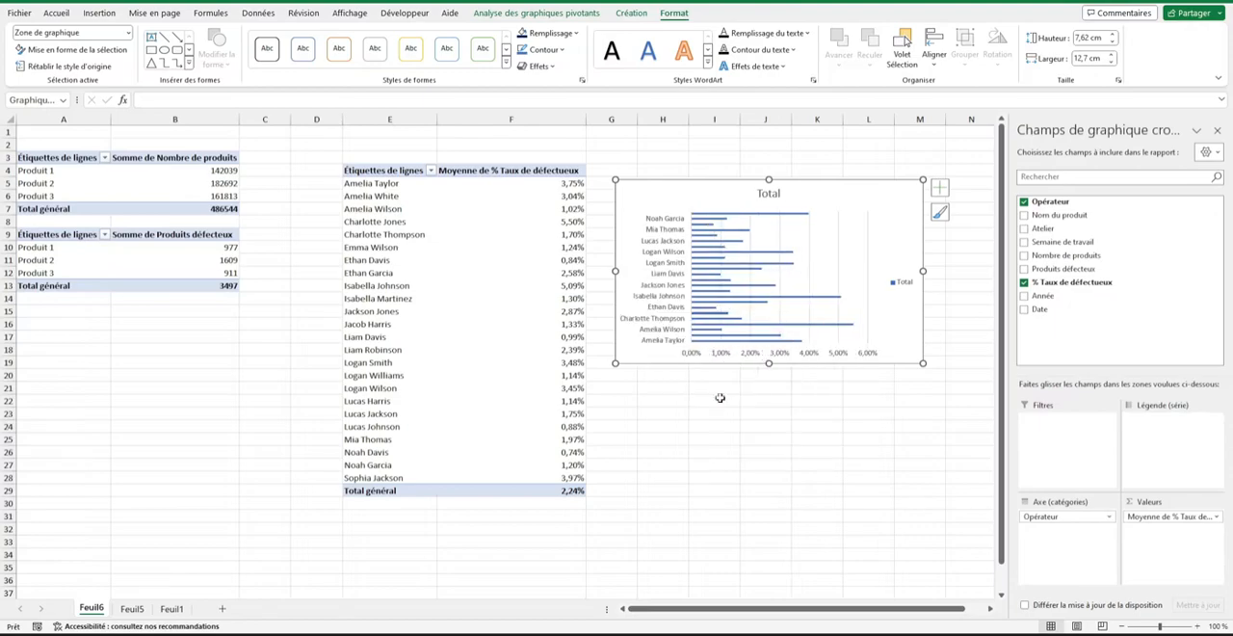
# Remove the legend, the horizontal value axis and the gridlines from the operator pivot chart.
pyautogui.click(896, 282)
pyautogui.press('Delete')
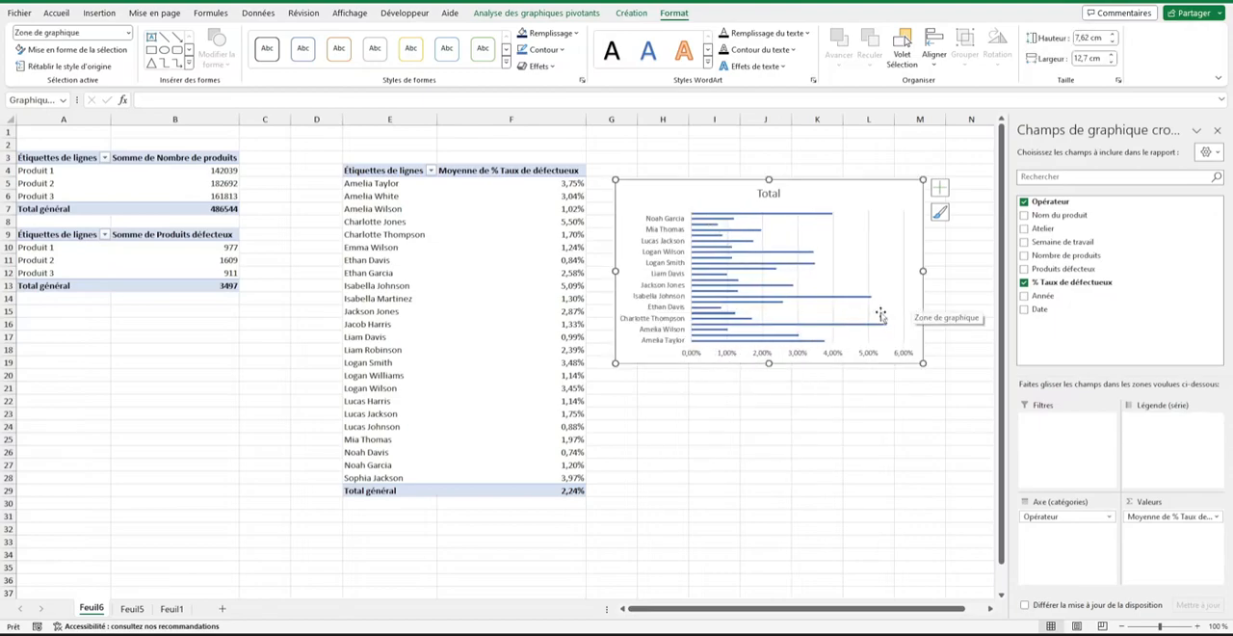
pyautogui.click(829, 355)
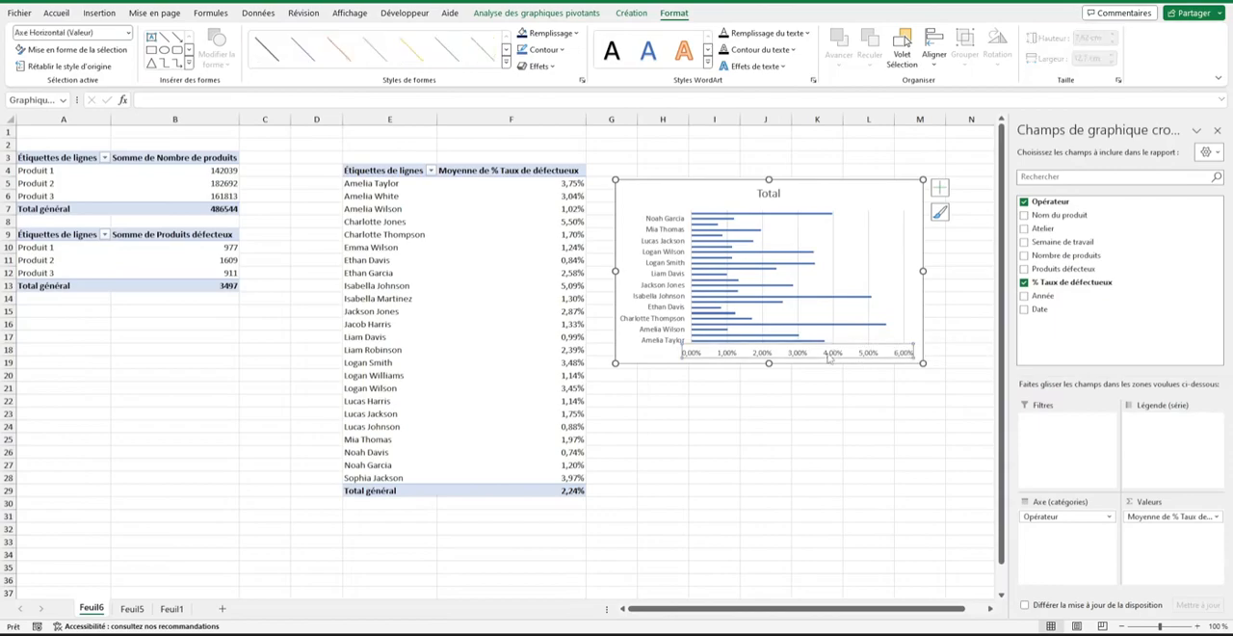
pyautogui.press('Delete')
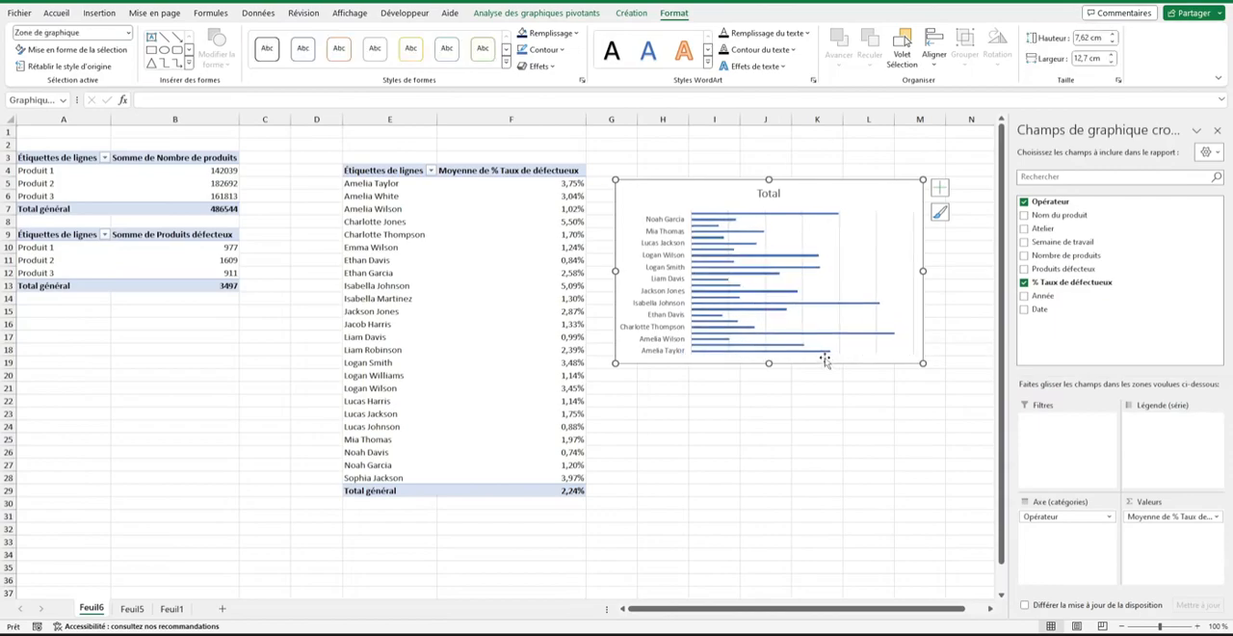
pyautogui.click(940, 187)
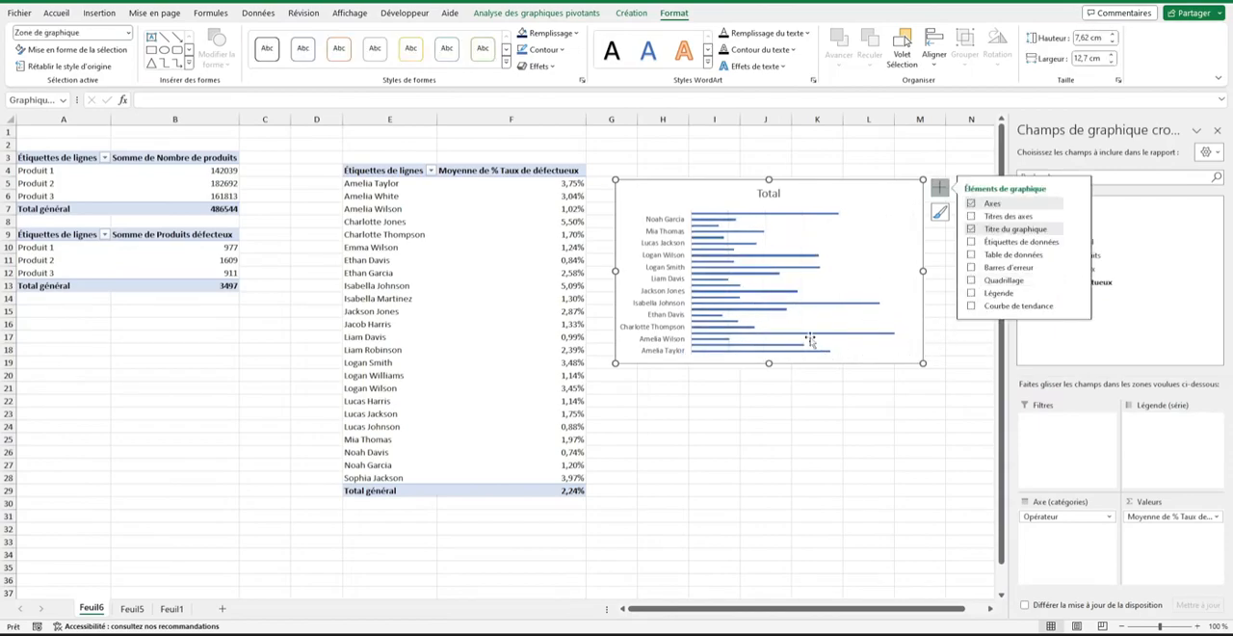
# Stretch the operator chart vertically to span about rows 4 to 29 and title it "Taux de produit déféctueux".
pyautogui.moveTo(769, 363); pyautogui.dragTo(732, 492)
pyautogui.moveTo(768, 183)
pyautogui.mouseDown()
pyautogui.moveTo(760, 154)
pyautogui.moveTo(761, 167)
pyautogui.mouseUp()
pyautogui.click(770, 177)
pyautogui.doubleClick(770, 177)
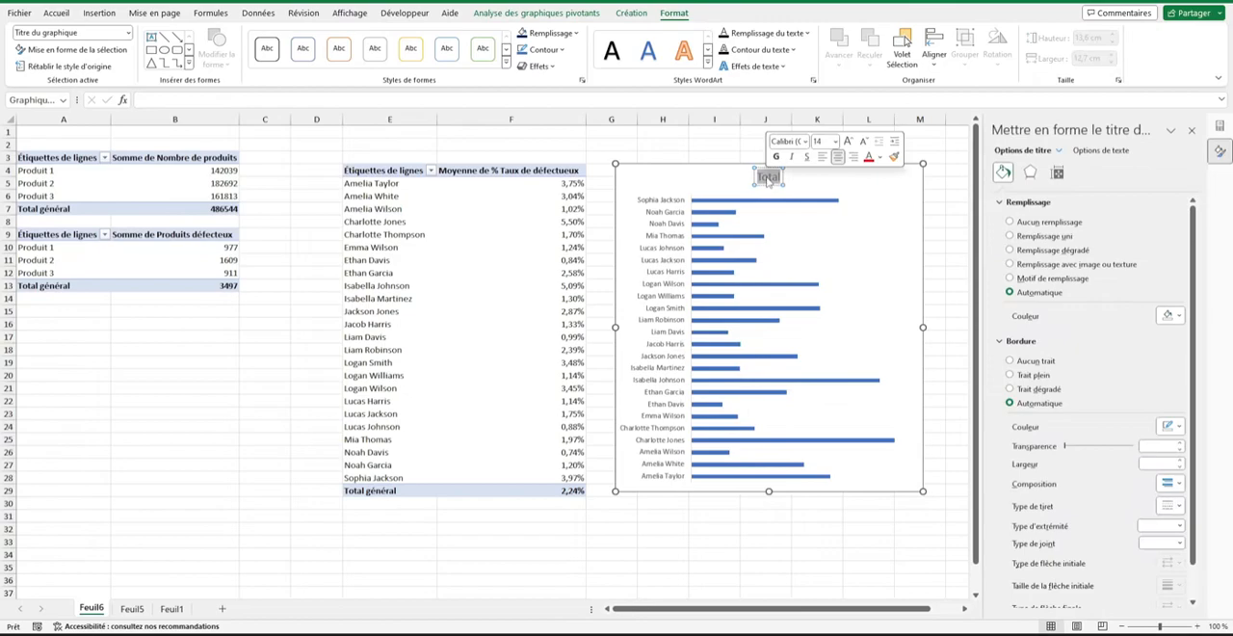
pyautogui.write('Taux de produit déféctueux')
pyautogui.click(766, 156)
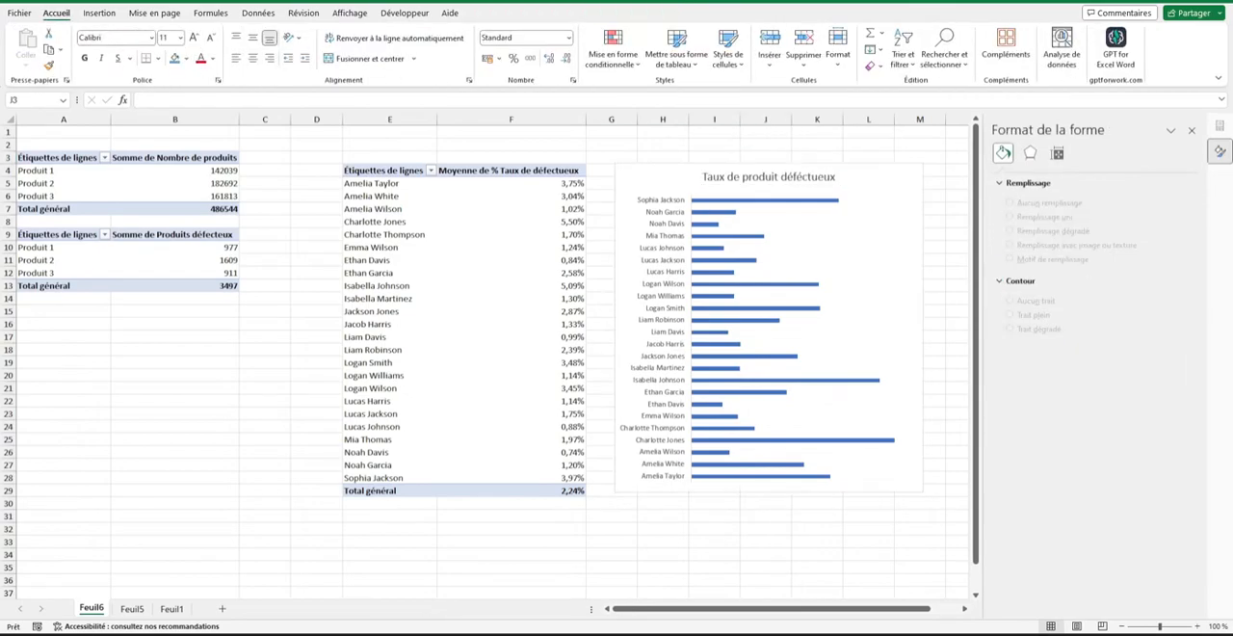
# Cut the Taux de produit déféctueux chart from Feuil6 and paste it on Feuil1 below the bar-chart icon.
pyautogui.click(877, 486)
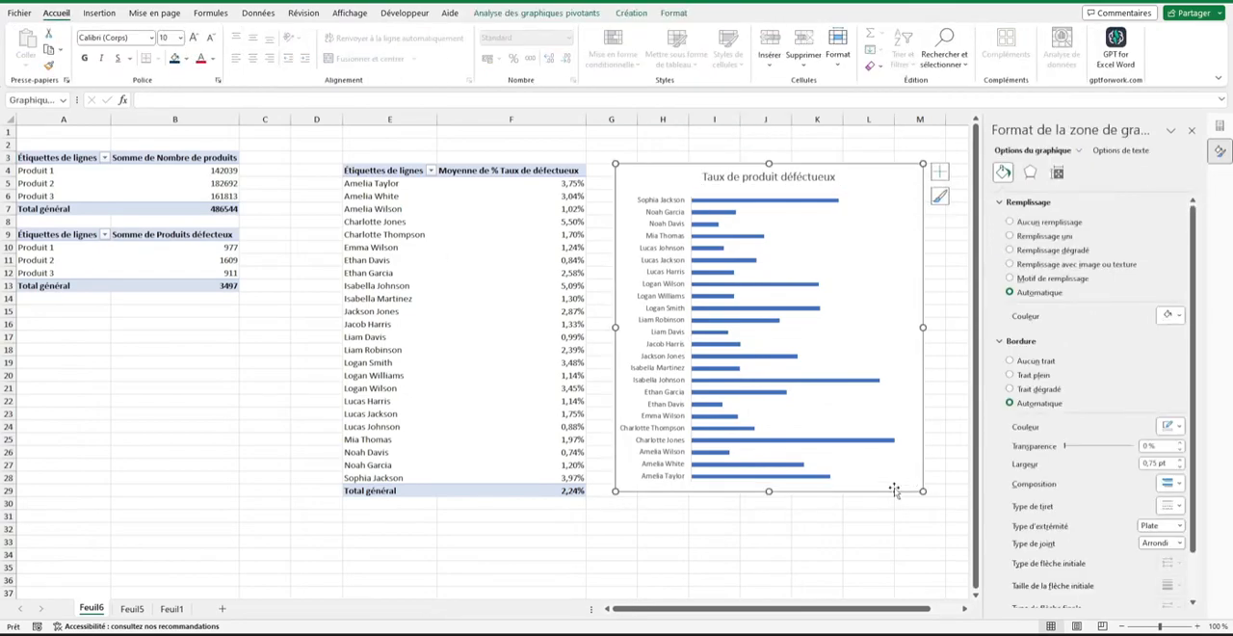
pyautogui.press('Delete')
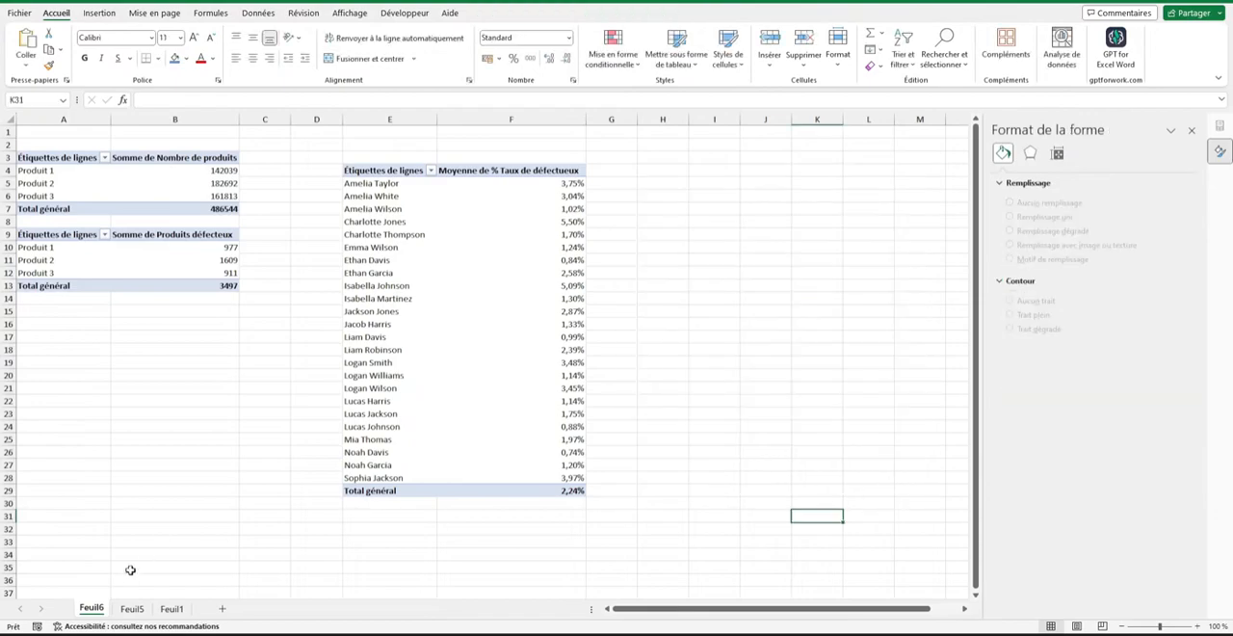
pyautogui.click(131, 609)
pyautogui.click(171, 609)
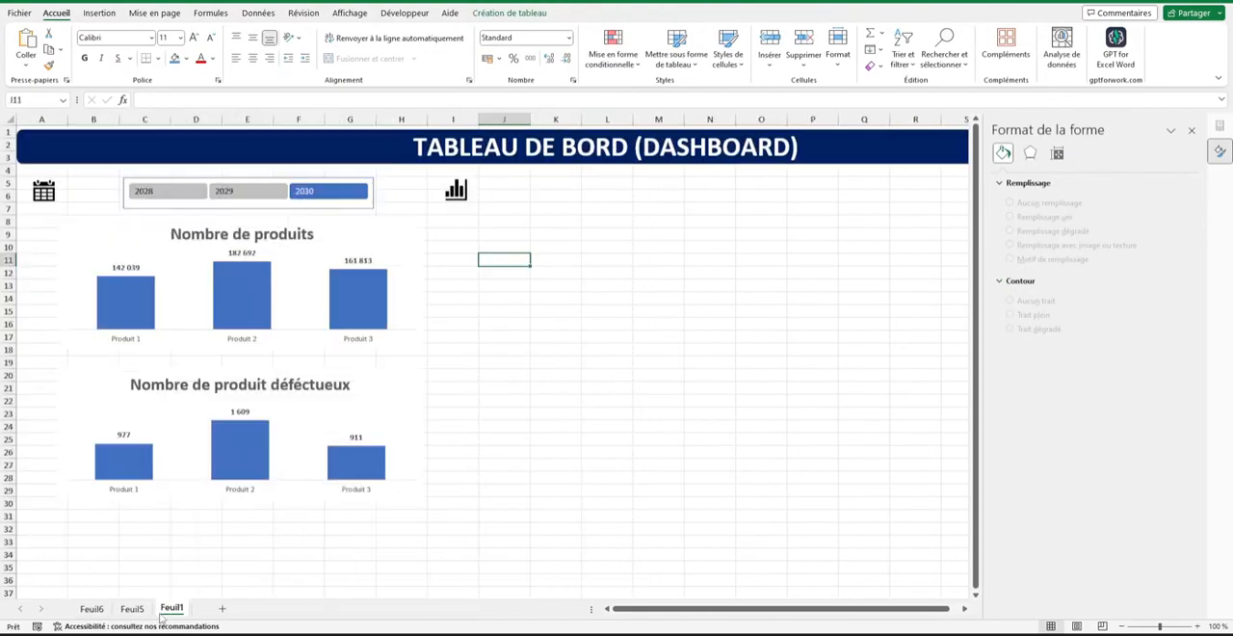
pyautogui.hotkey('ctrl', 'v')
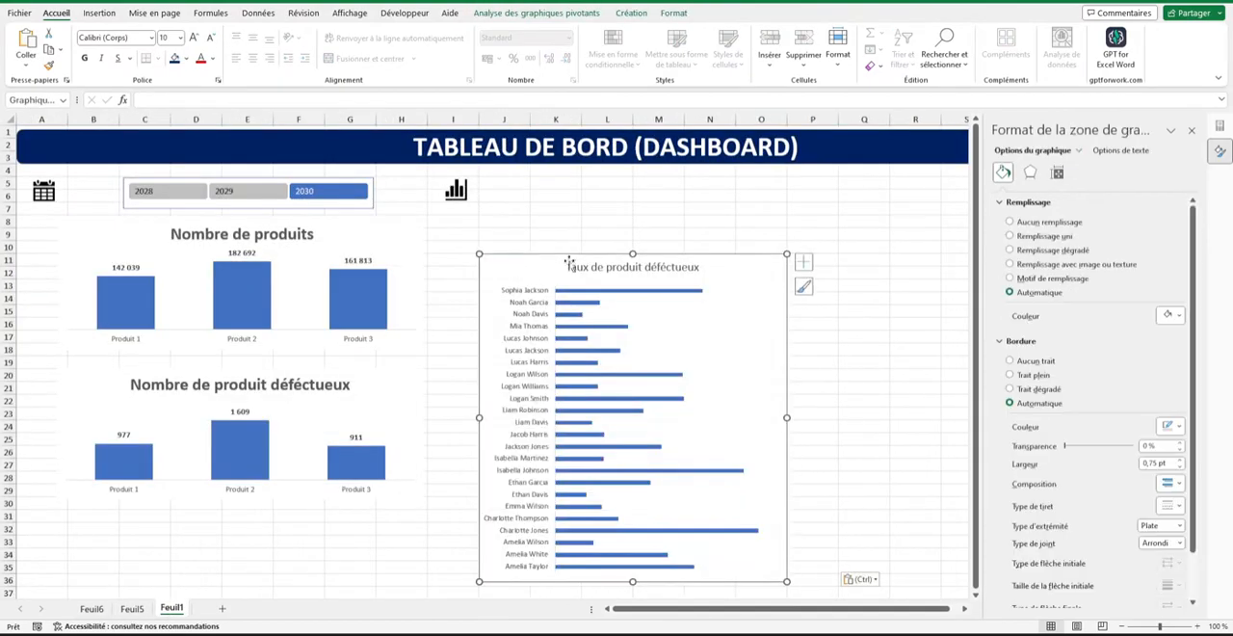
pyautogui.moveTo(551, 268); pyautogui.dragTo(559, 213)
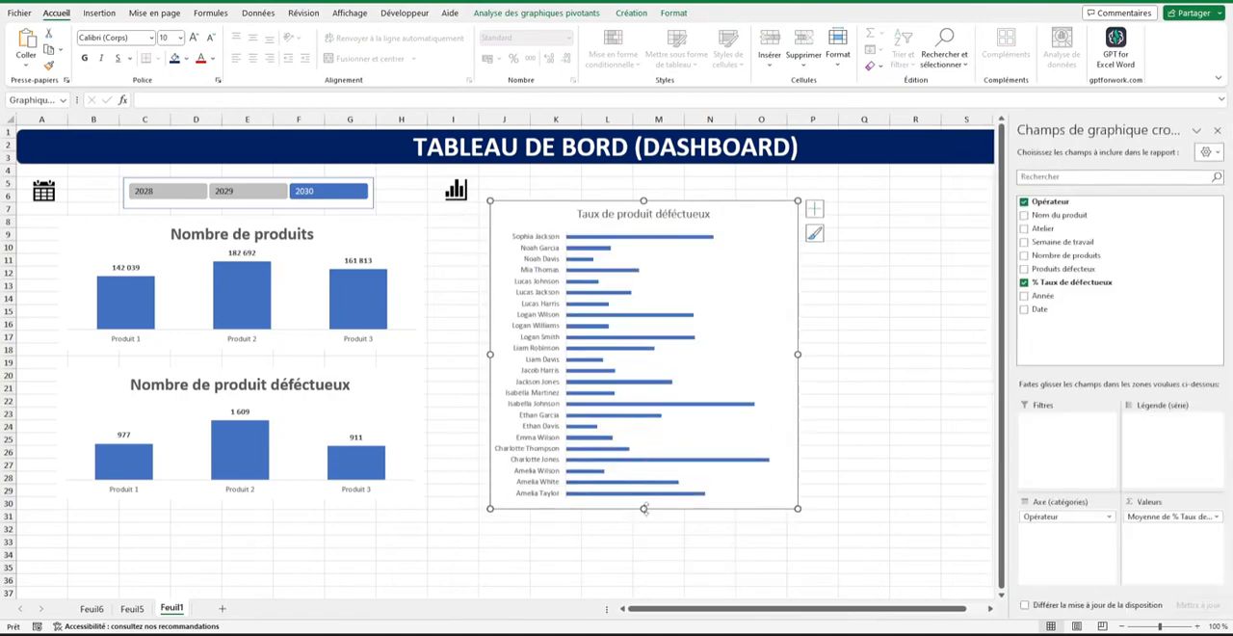
# Rearrange and enlarge the three dashboard charts so that they extend down to about row 34.
pyautogui.press('Escape')
pyautogui.moveTo(401, 377); pyautogui.dragTo(242, 553)
pyautogui.moveTo(241, 350); pyautogui.dragTo(238, 375)
pyautogui.moveTo(381, 408); pyautogui.dragTo(378, 405)
pyautogui.click(605, 508)
pyautogui.moveTo(642, 509); pyautogui.dragTo(628, 561)
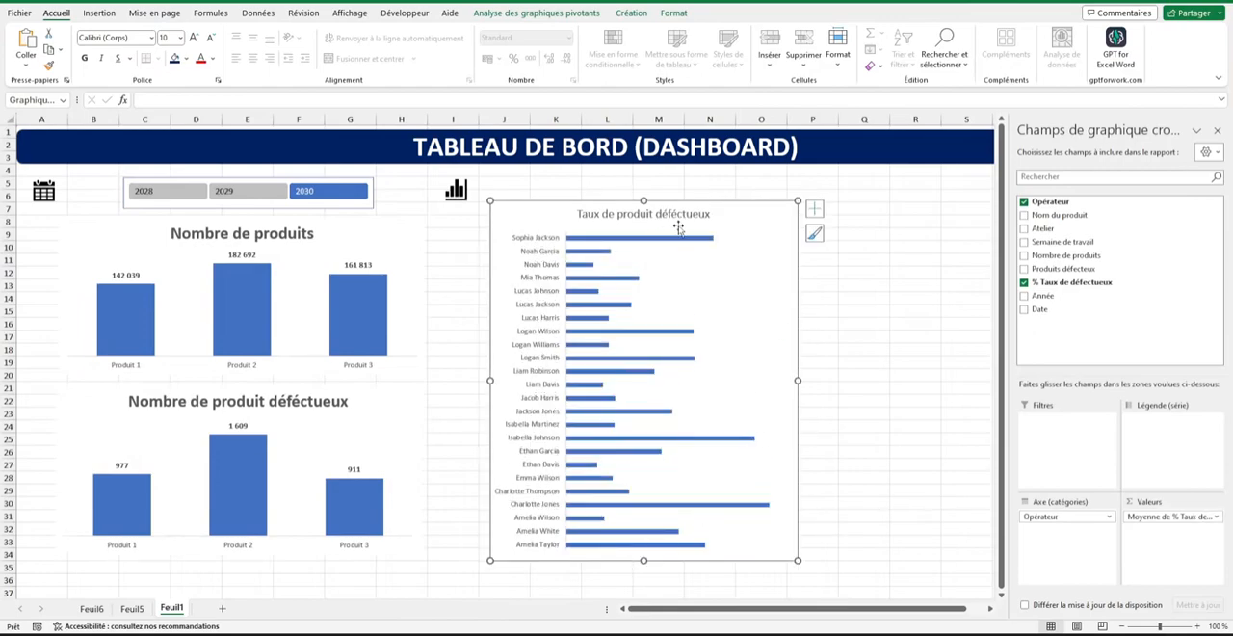
# Set the border of the Taux de produit déféctueux chart area to Aucun trait.
pyautogui.moveTo(744, 219); pyautogui.dragTo(746, 219)
pyautogui.rightClick(752, 216)
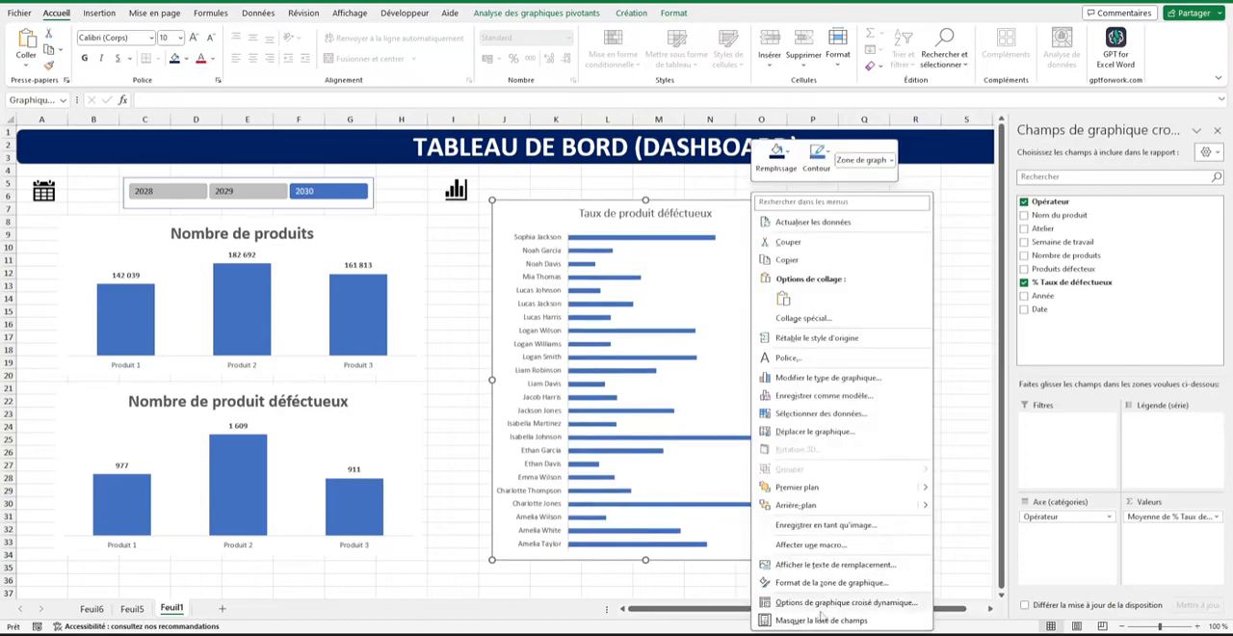
pyautogui.click(831, 582)
pyautogui.click(1010, 361)
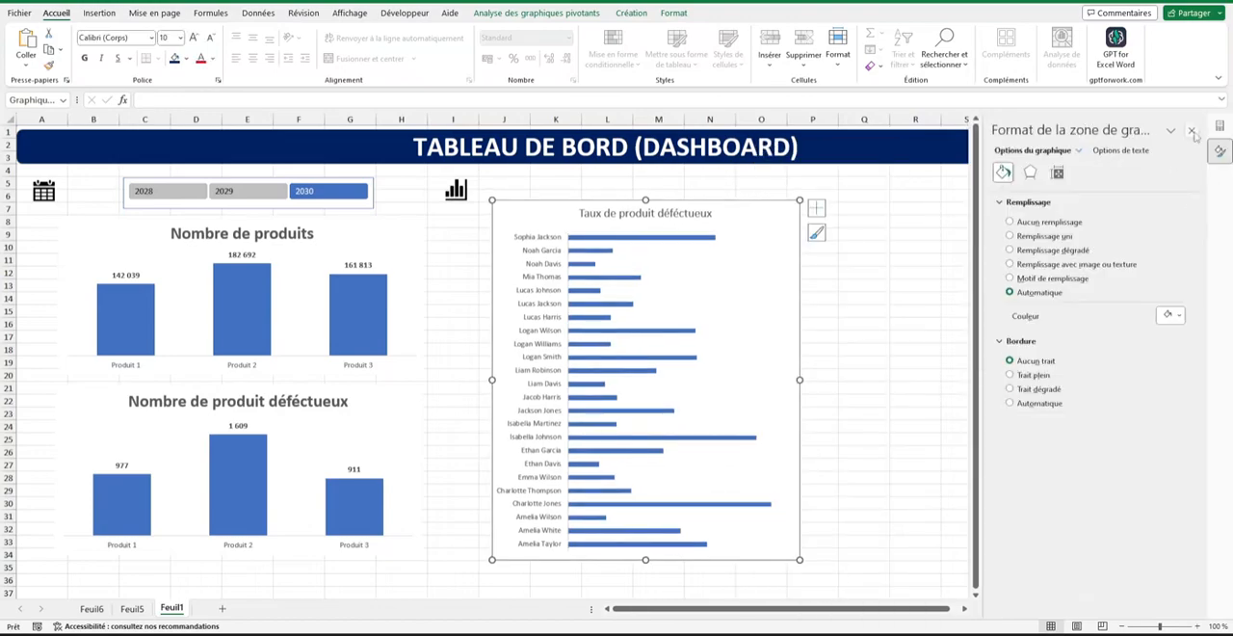
pyautogui.click(1192, 131)
pyautogui.click(920, 286)
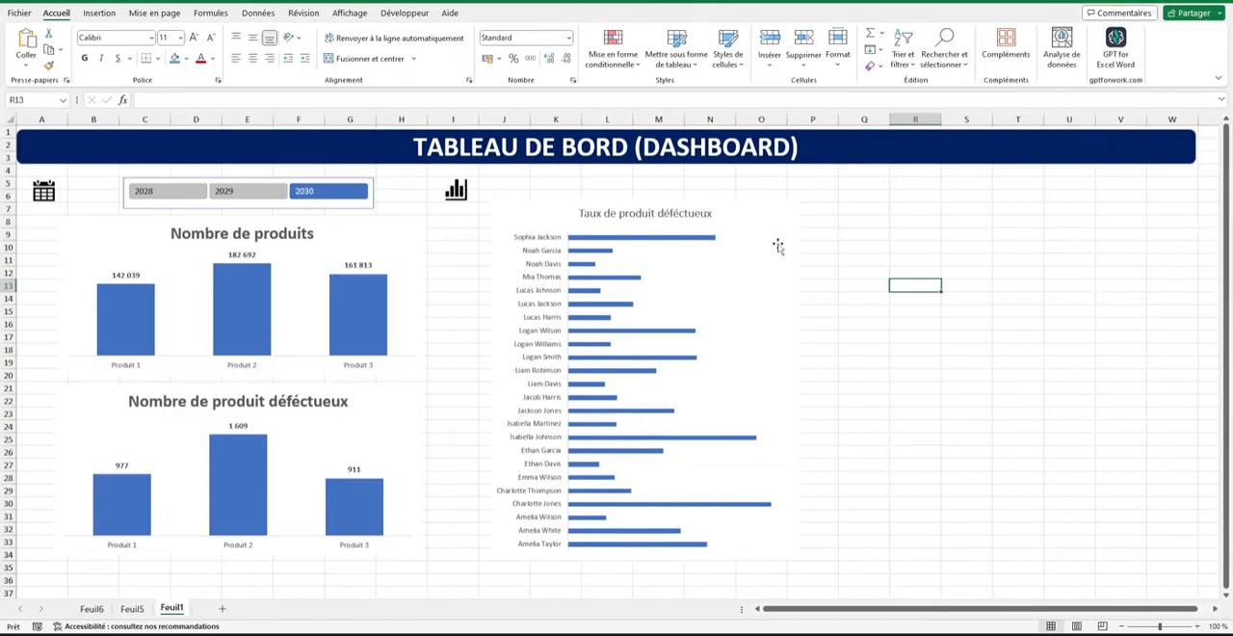
# Insert a Nom du produit slicer for the Taux de produit déféctueux chart.
pyautogui.click(744, 202)
pyautogui.click(572, 13)
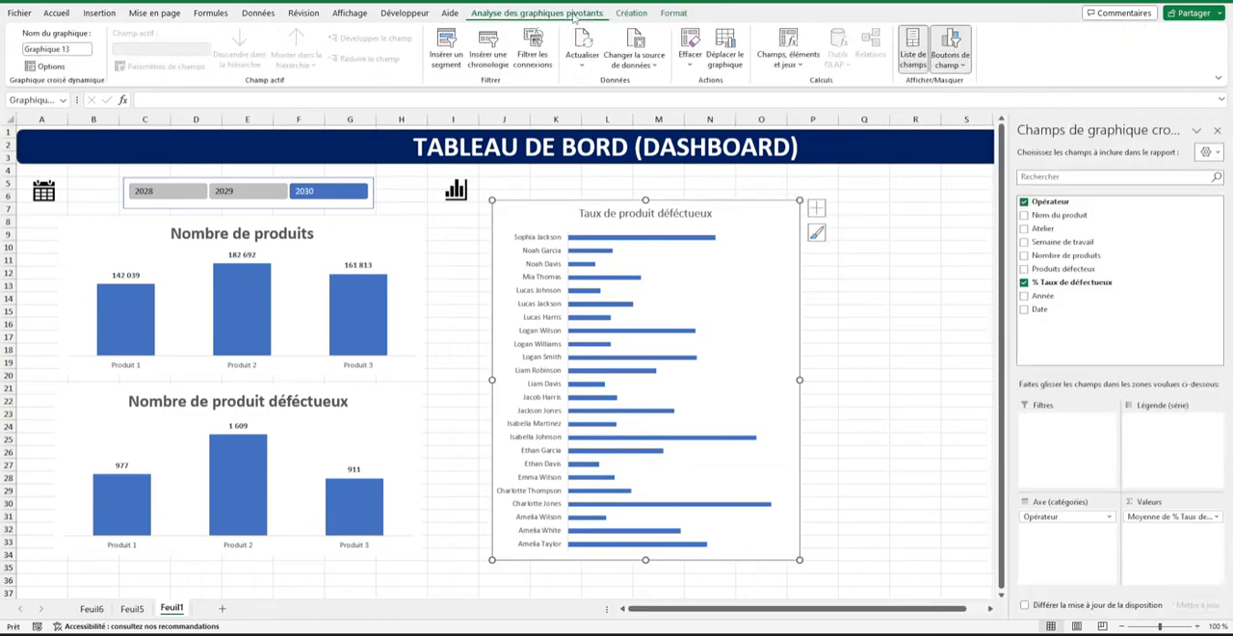
pyautogui.click(446, 48)
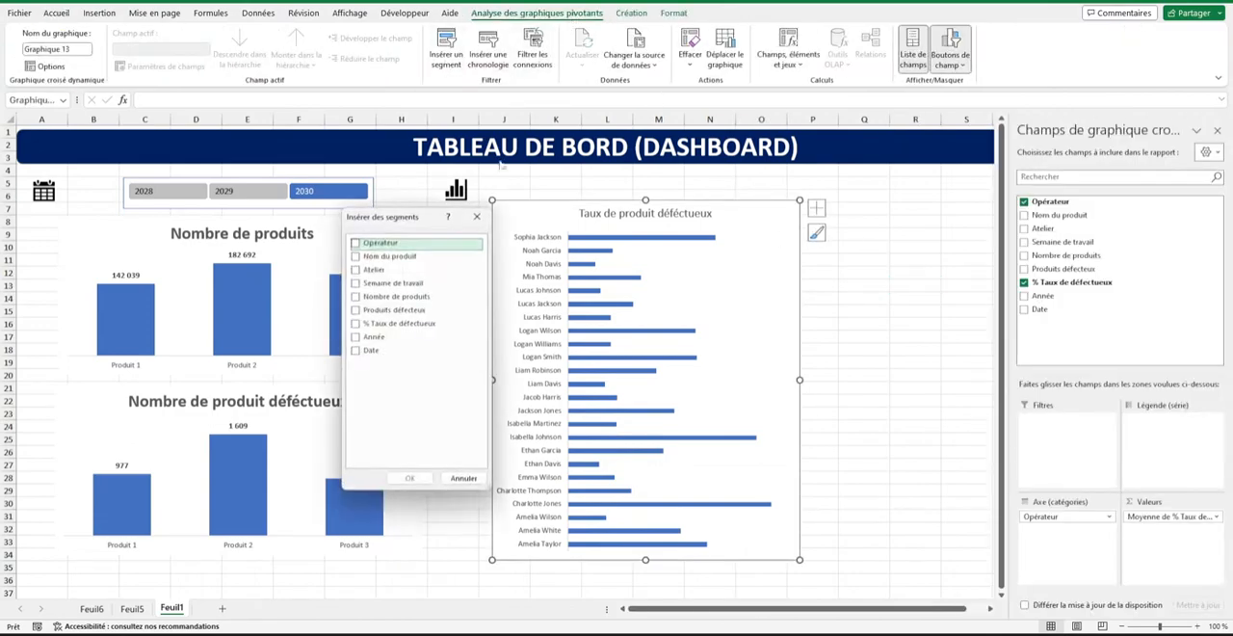
pyautogui.click(381, 257)
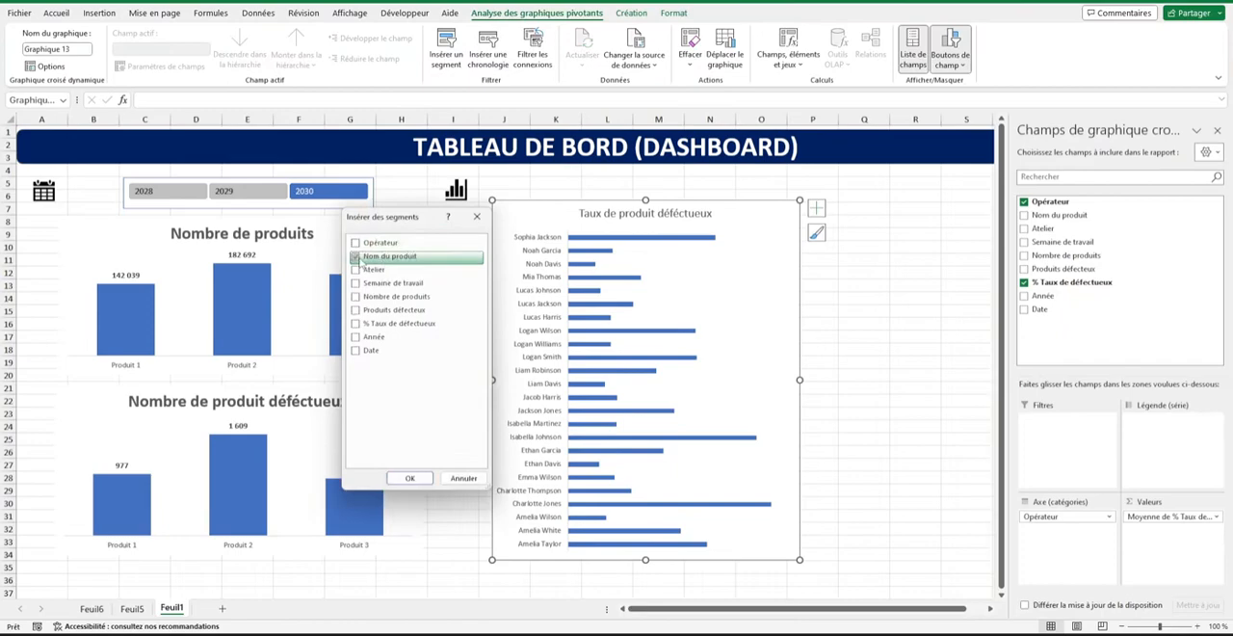
pyautogui.click(411, 478)
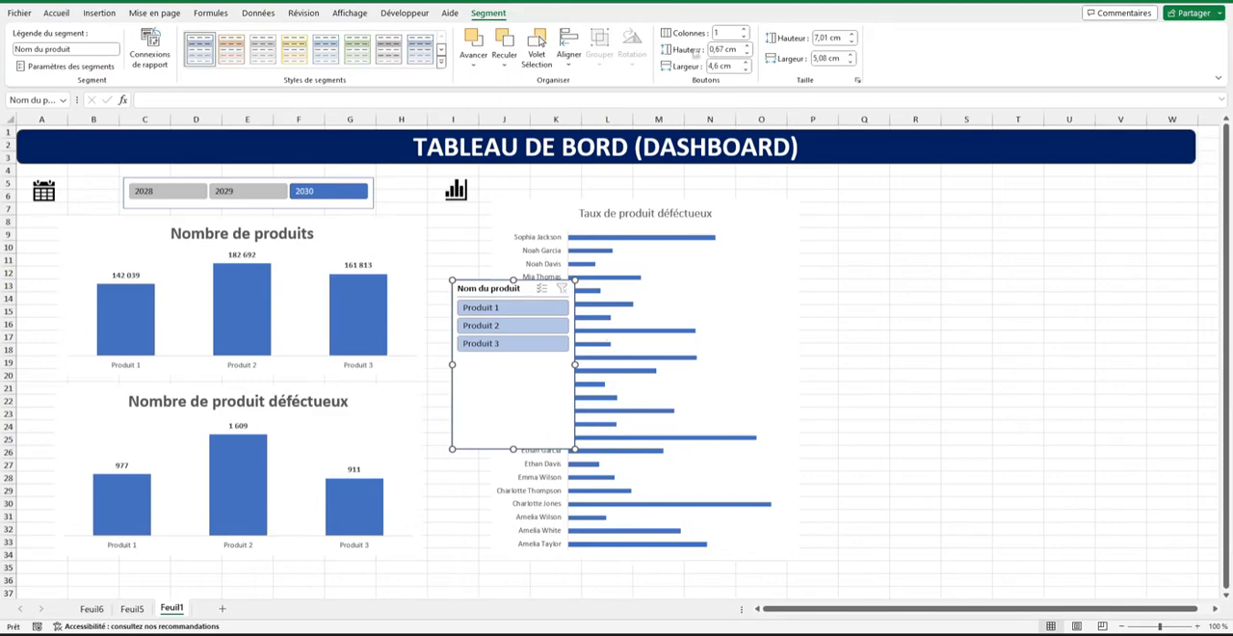
# Set the product slicer to 3 columns and resize it to about 10.9 cm wide and 1.93 cm high.
pyautogui.click(743, 29)
pyautogui.click(743, 29)
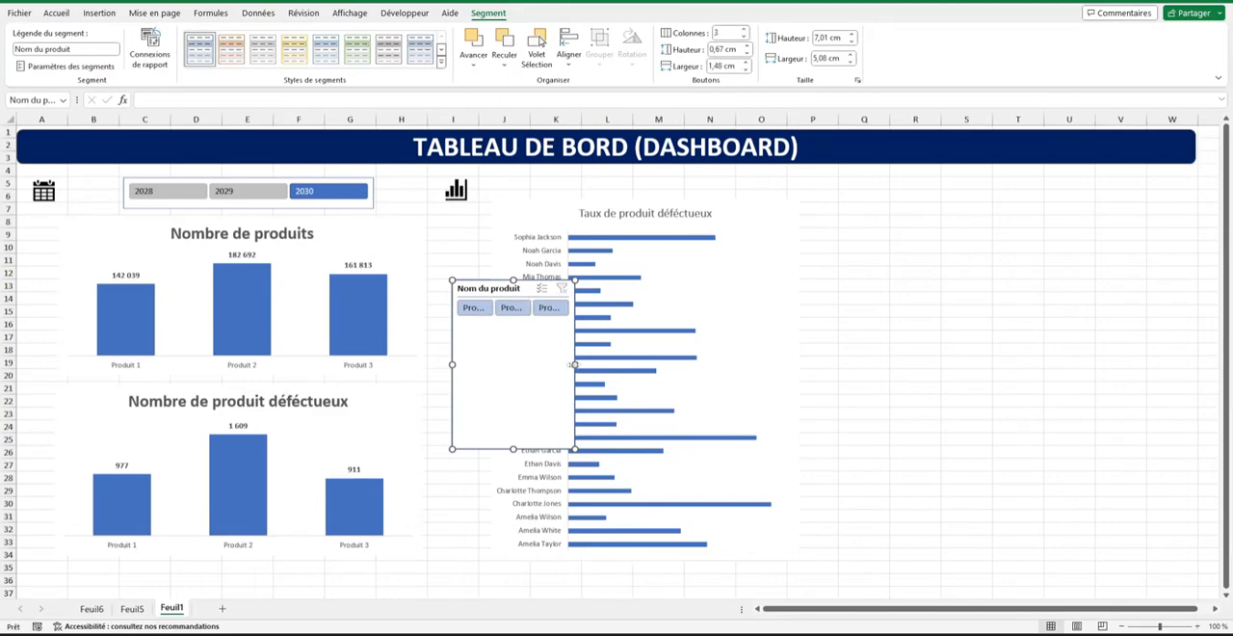
pyautogui.moveTo(575, 364); pyautogui.dragTo(716, 364)
pyautogui.moveTo(584, 448); pyautogui.dragTo(583, 326)
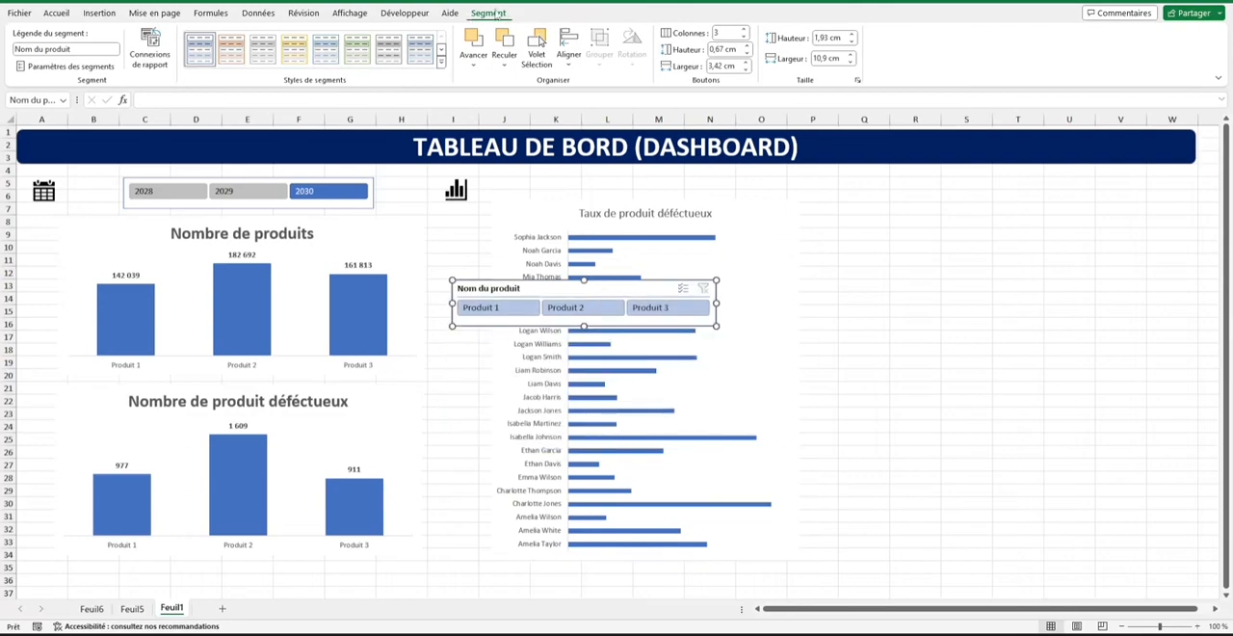
# Apply the solid dark blue style to the product slicer and hide its header.
pyautogui.click(440, 62)
pyautogui.click(200, 125)
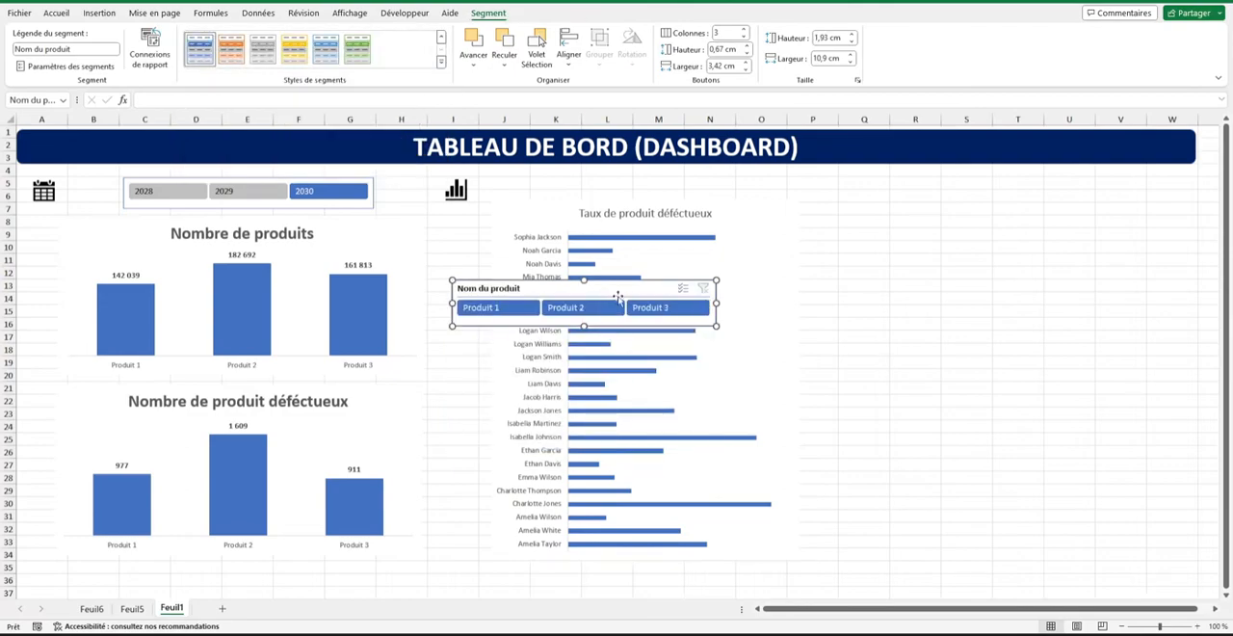
pyautogui.rightClick(618, 297)
pyautogui.click(676, 623)
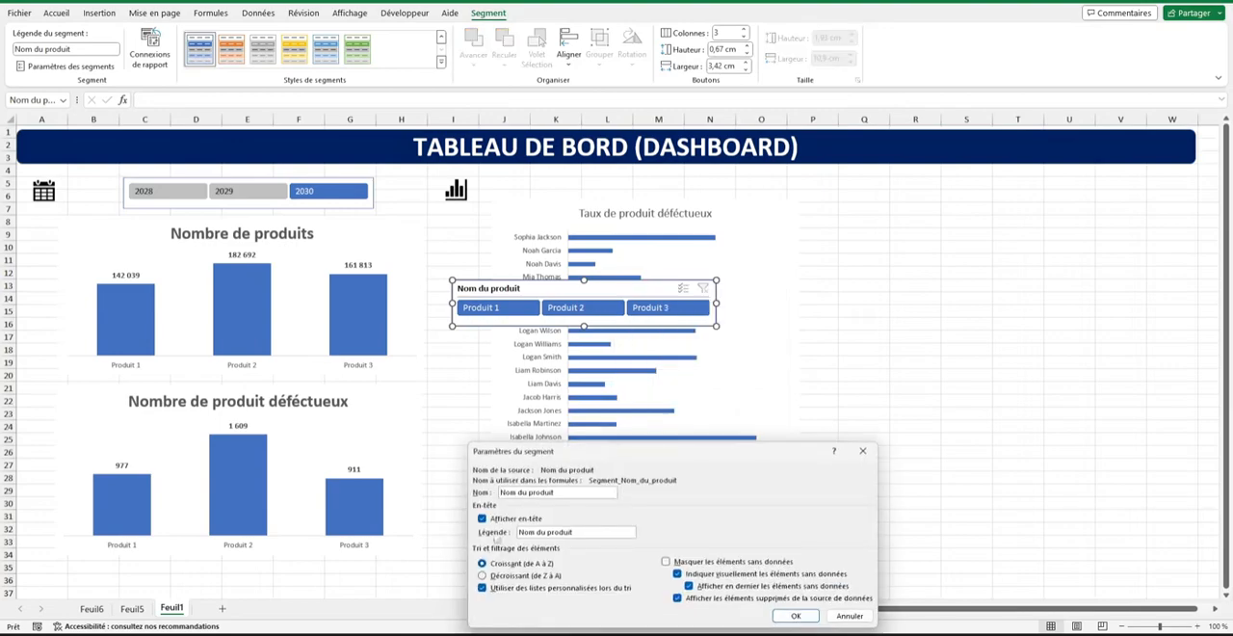
pyautogui.click(493, 521)
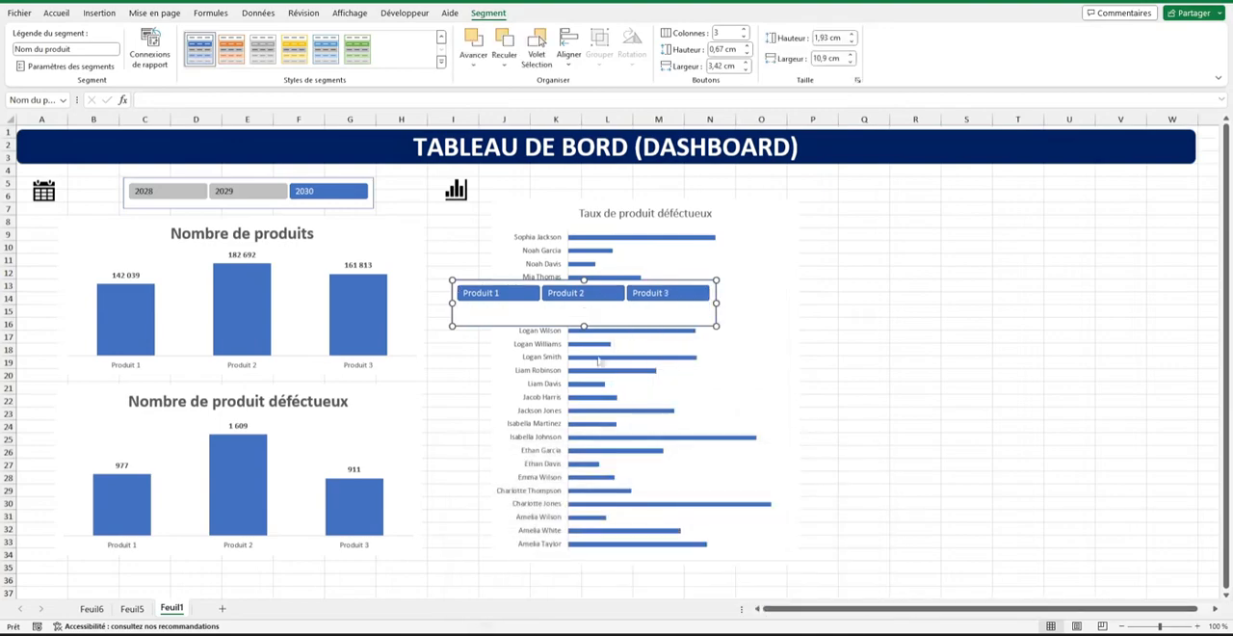
pyautogui.click(796, 615)
# Shorten the product slicer, place it beside the bar-chart icon, and move the Taux de produit déféctueux chart below it.
pyautogui.moveTo(583, 325); pyautogui.dragTo(649, 204)
pyautogui.moveTo(738, 212); pyautogui.dragTo(730, 234)
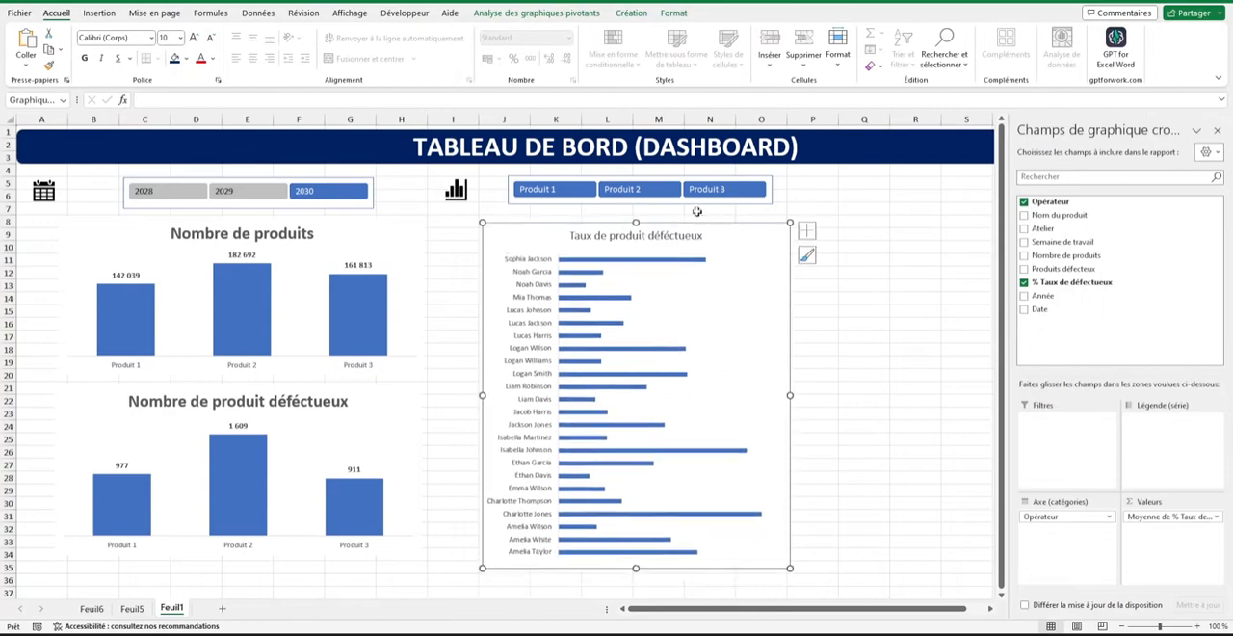
pyautogui.click(916, 222)
# Filter the product slicer to Produit 2 and add data labels to the defect-rate bars.
pyautogui.click(536, 191)
pyautogui.click(628, 193)
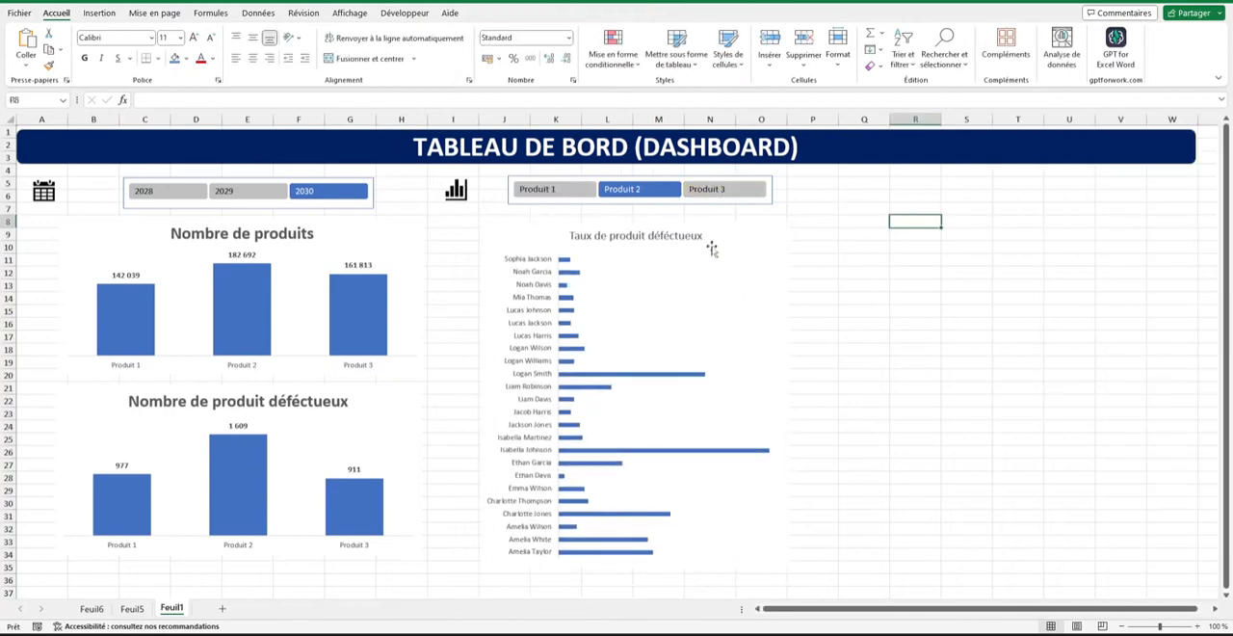
pyautogui.rightClick(567, 264)
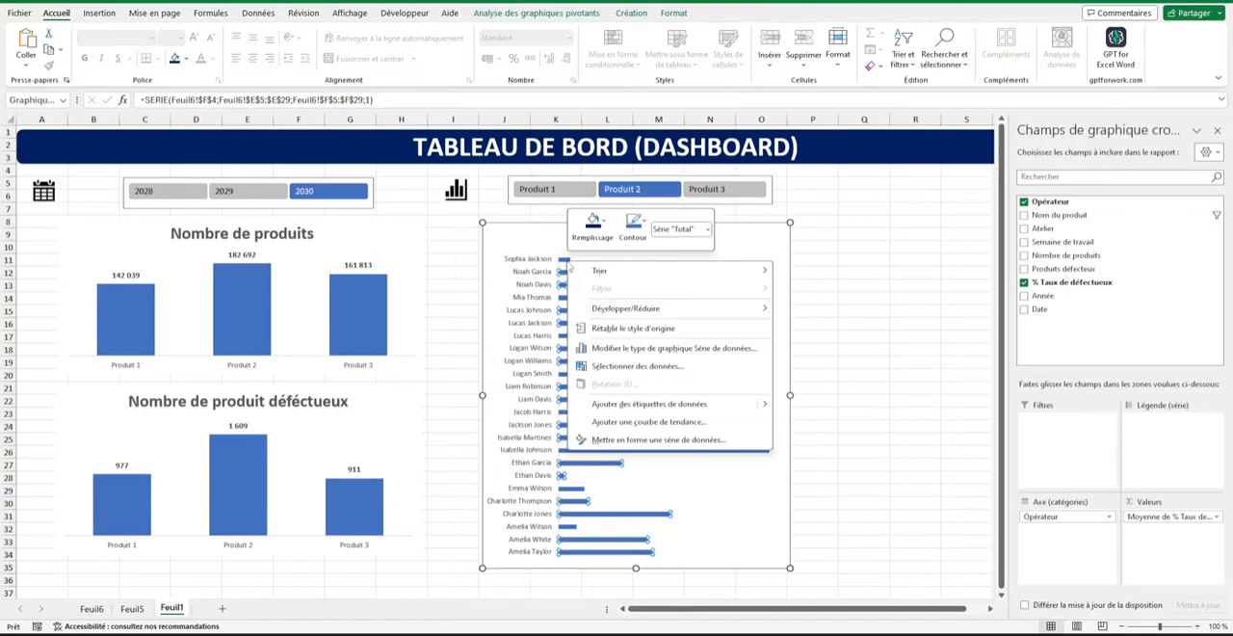
pyautogui.click(652, 404)
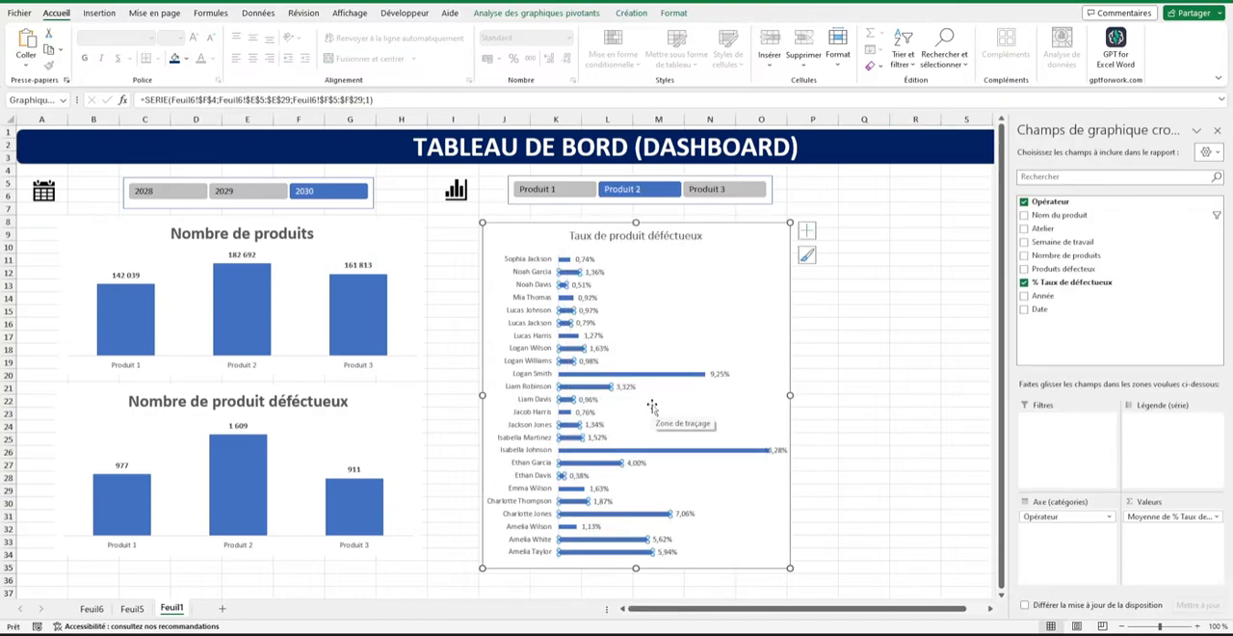
# Set the label position of the operator axis in the Taux de produit déféctueux chart to Haut.
pyautogui.rightClick(570, 279)
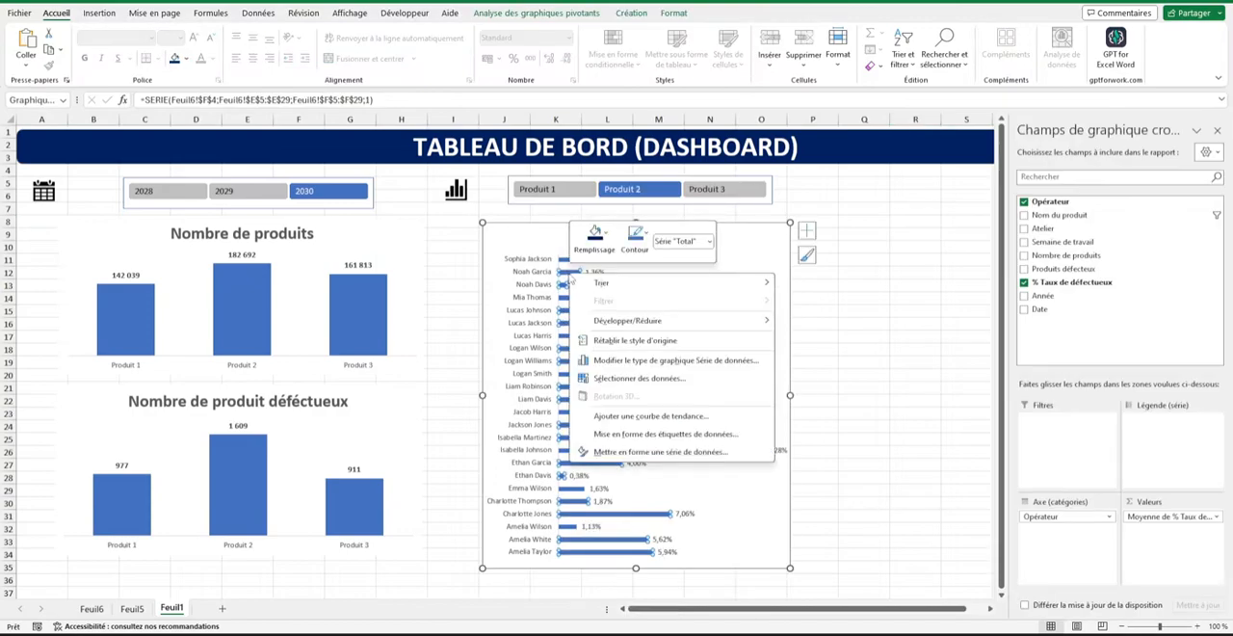
pyautogui.click(643, 452)
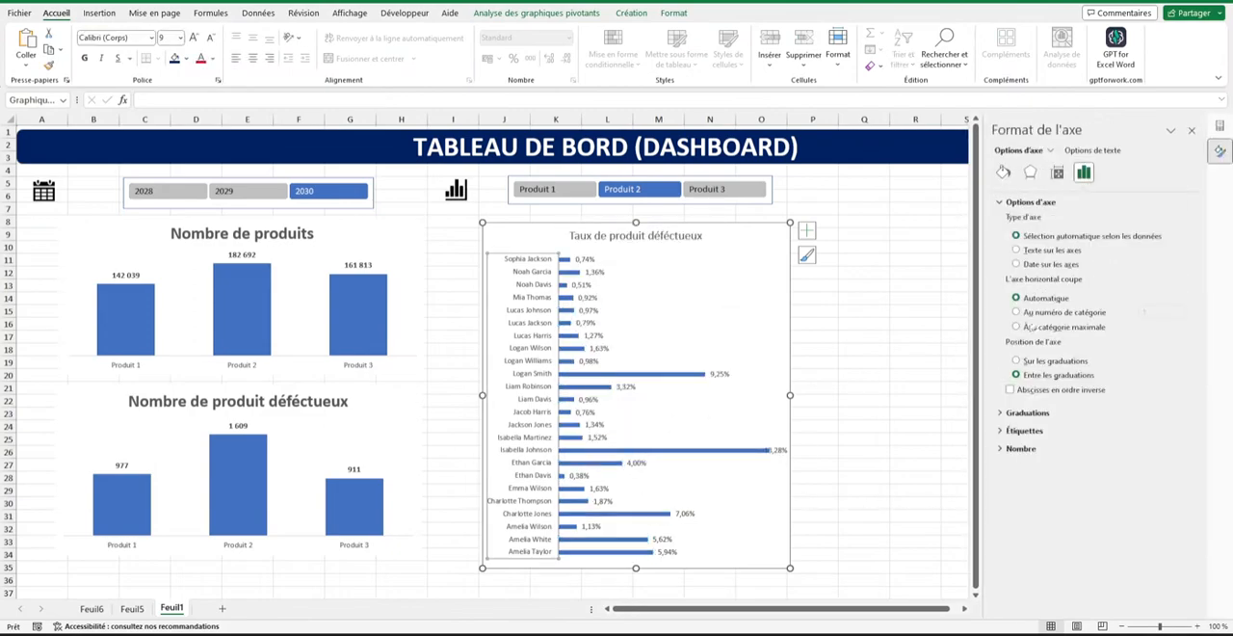
pyautogui.click(1024, 431)
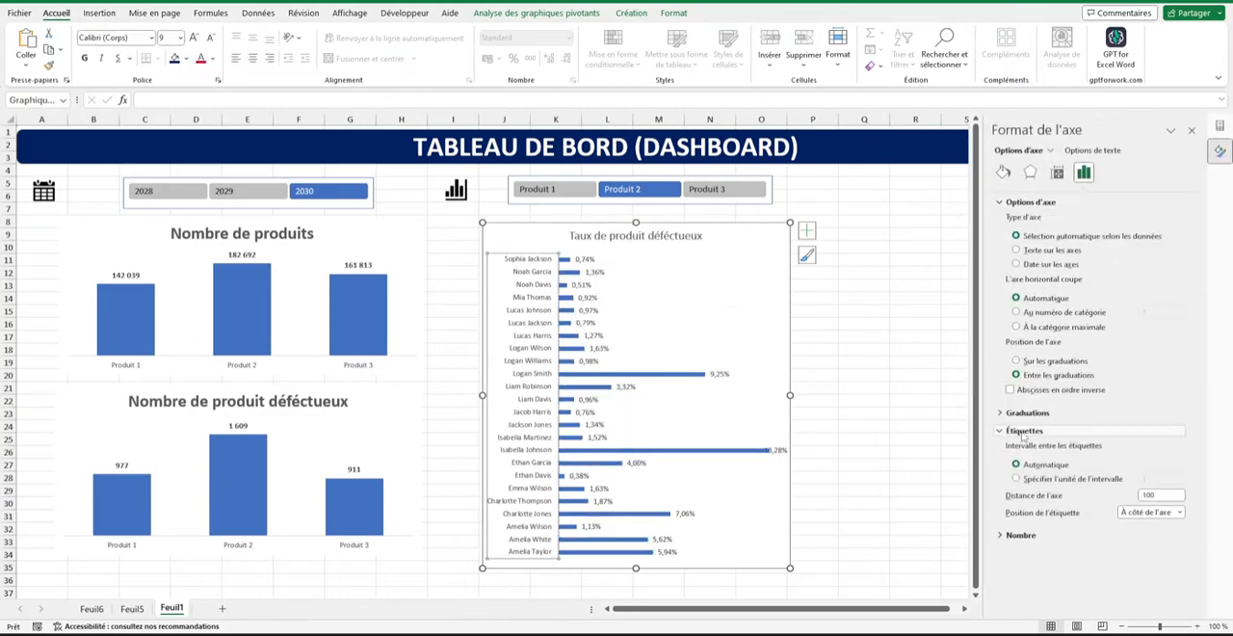
pyautogui.click(1157, 513)
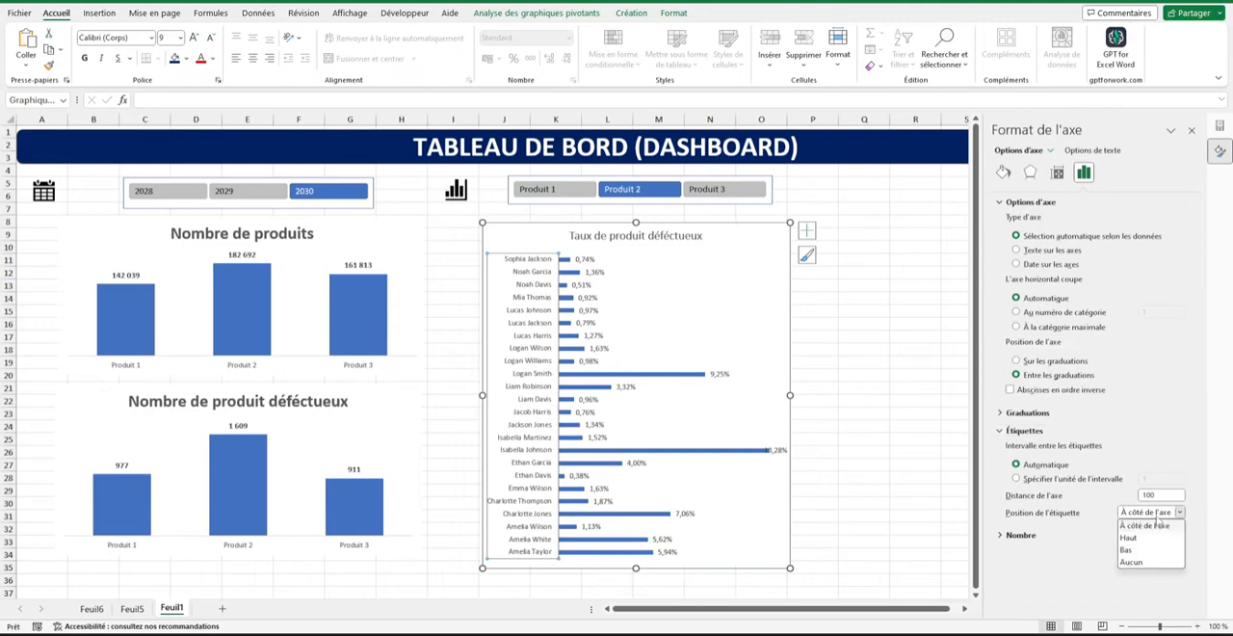
pyautogui.click(1130, 538)
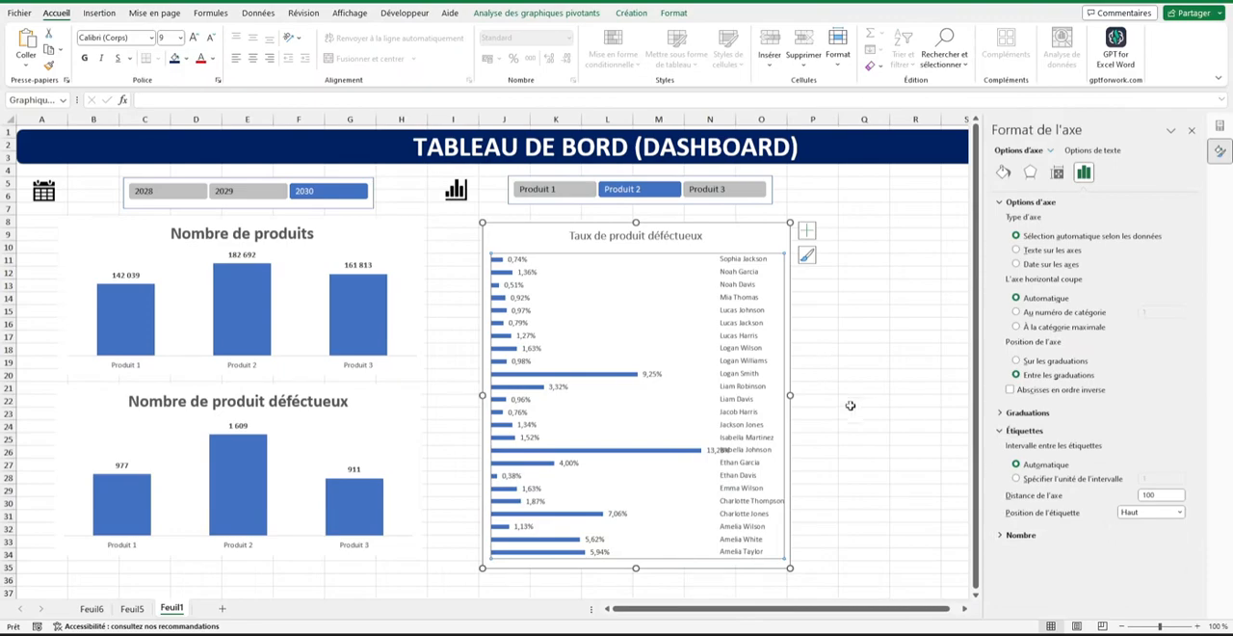
pyautogui.click(916, 336)
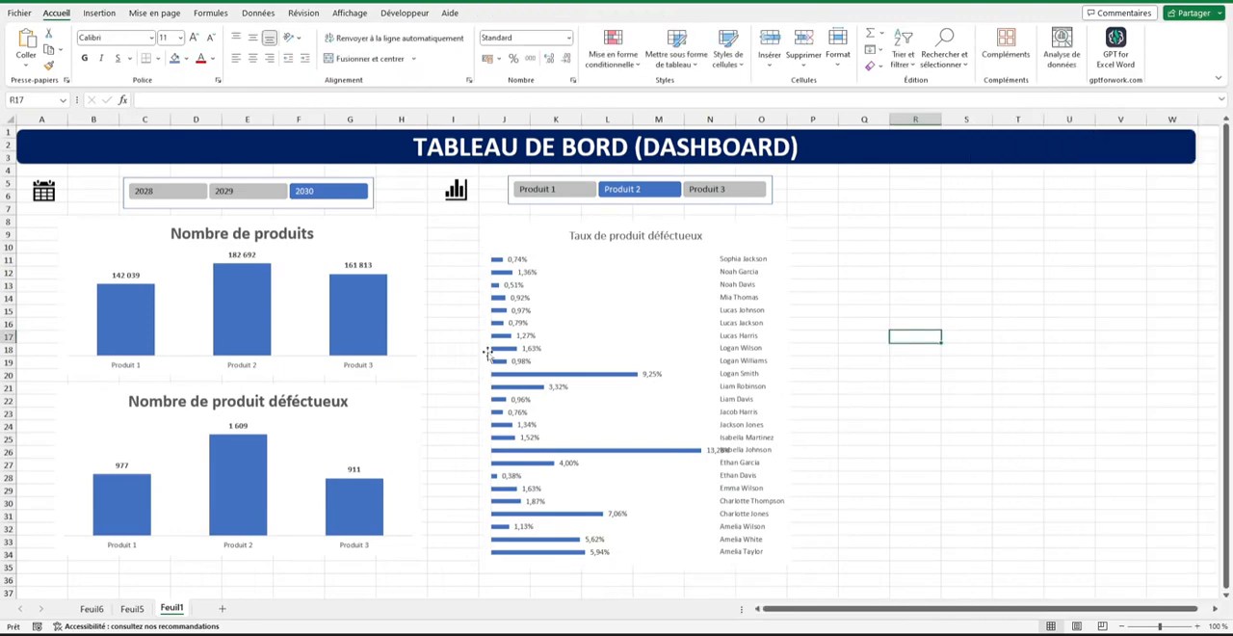
# Set the gap width of the defect-rate bars to 50 %.
pyautogui.rightClick(498, 348)
pyautogui.moveTo(531, 356)
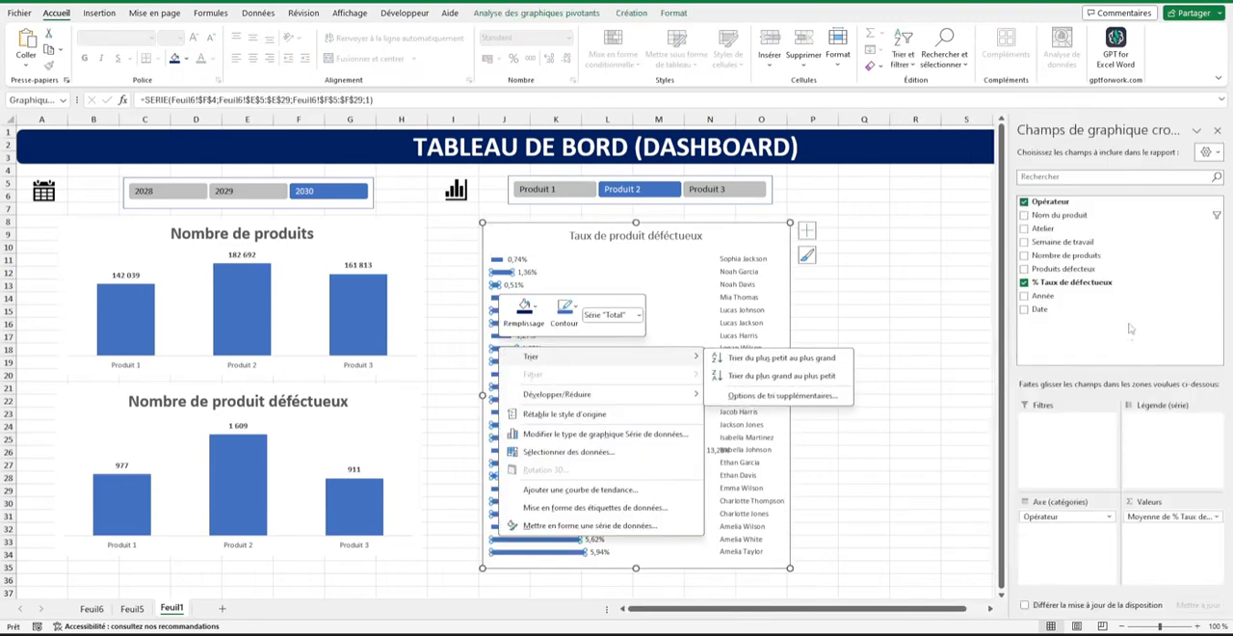
pyautogui.click(578, 525)
pyautogui.click(1152, 283)
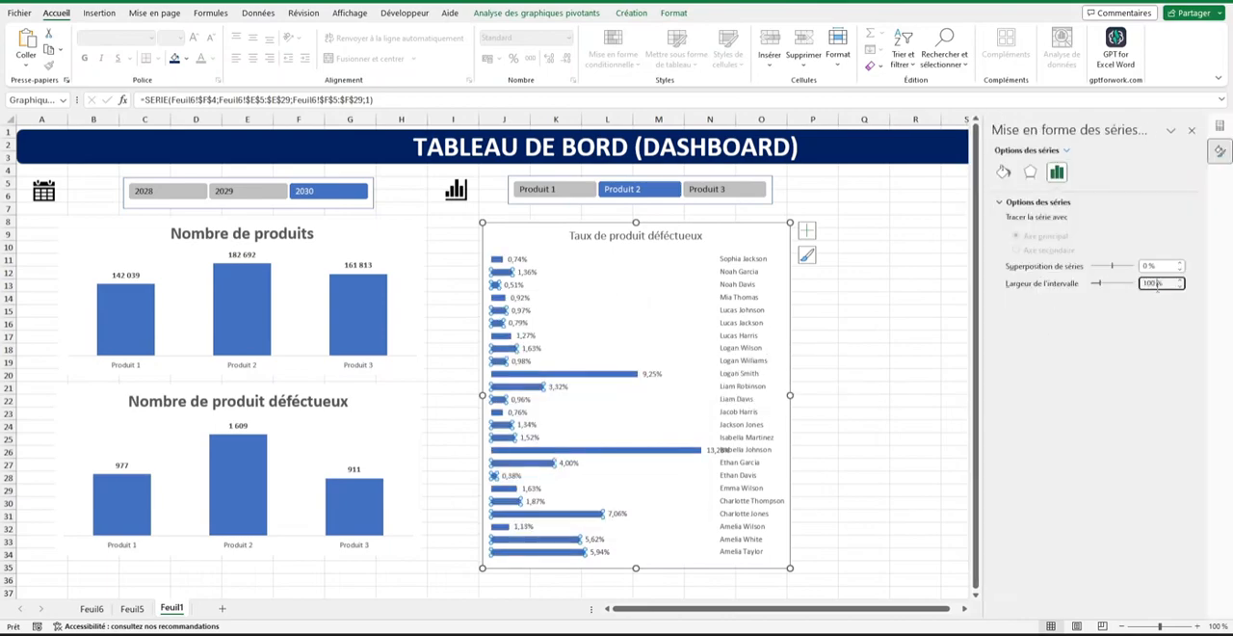
pyautogui.doubleClick(1158, 284)
pyautogui.write('50')
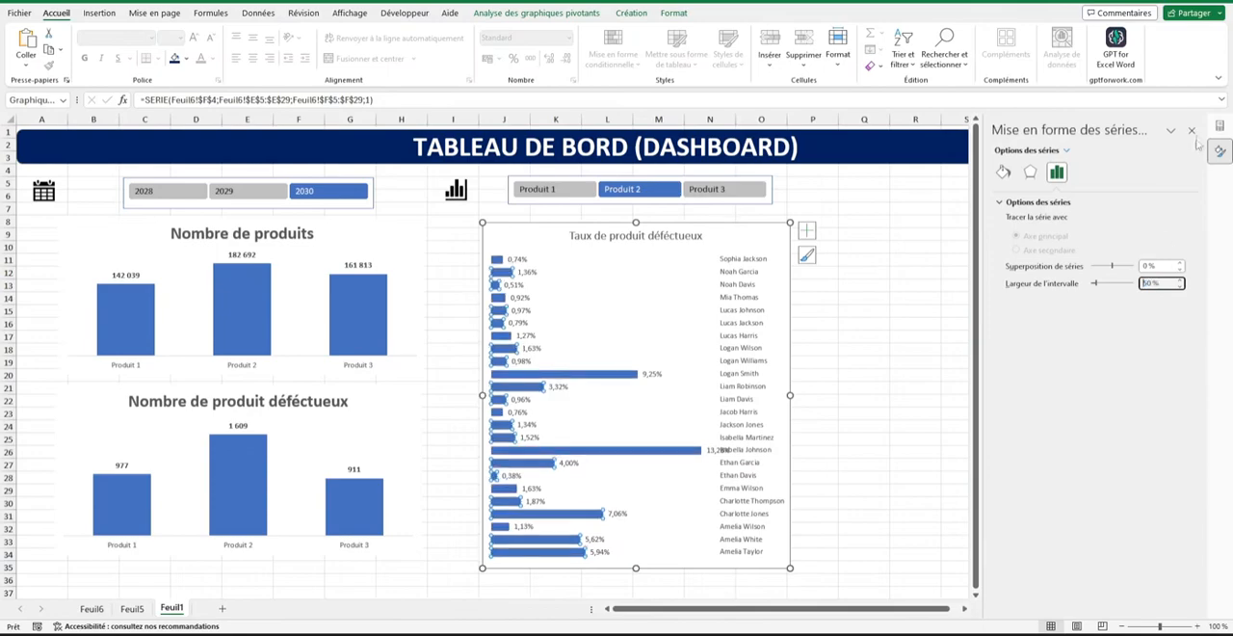
pyautogui.click(1193, 131)
# Format the data labels of the defect-rate bars in bold at font size 10.
pyautogui.click(520, 298)
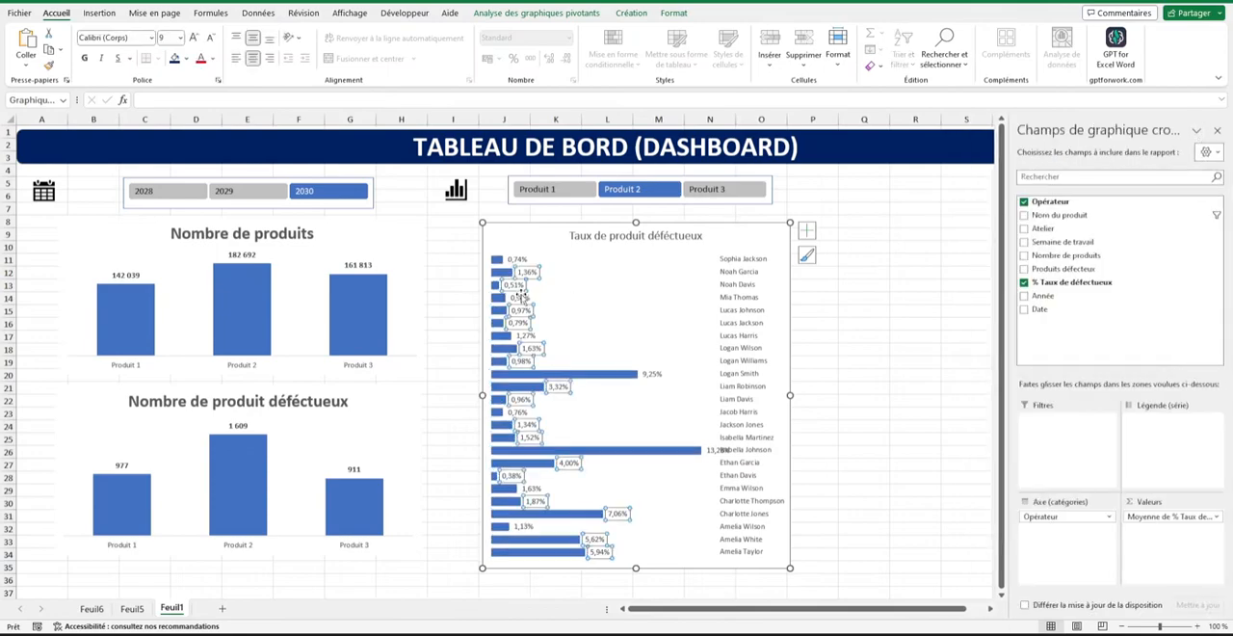
pyautogui.click(193, 37)
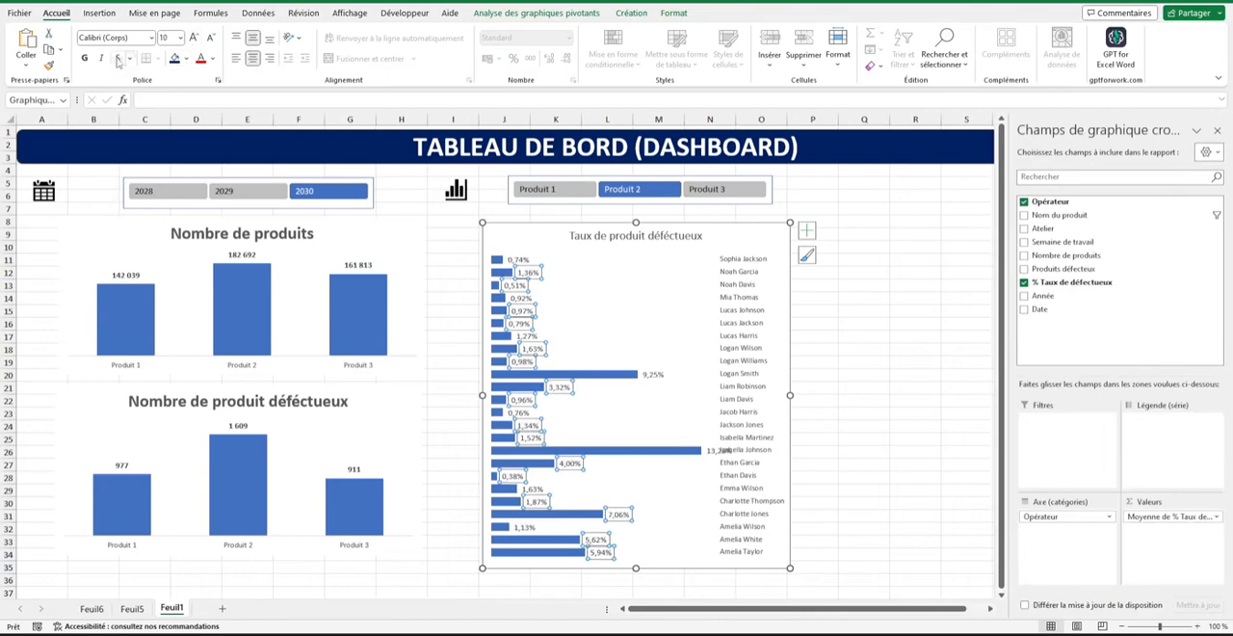
pyautogui.click(886, 310)
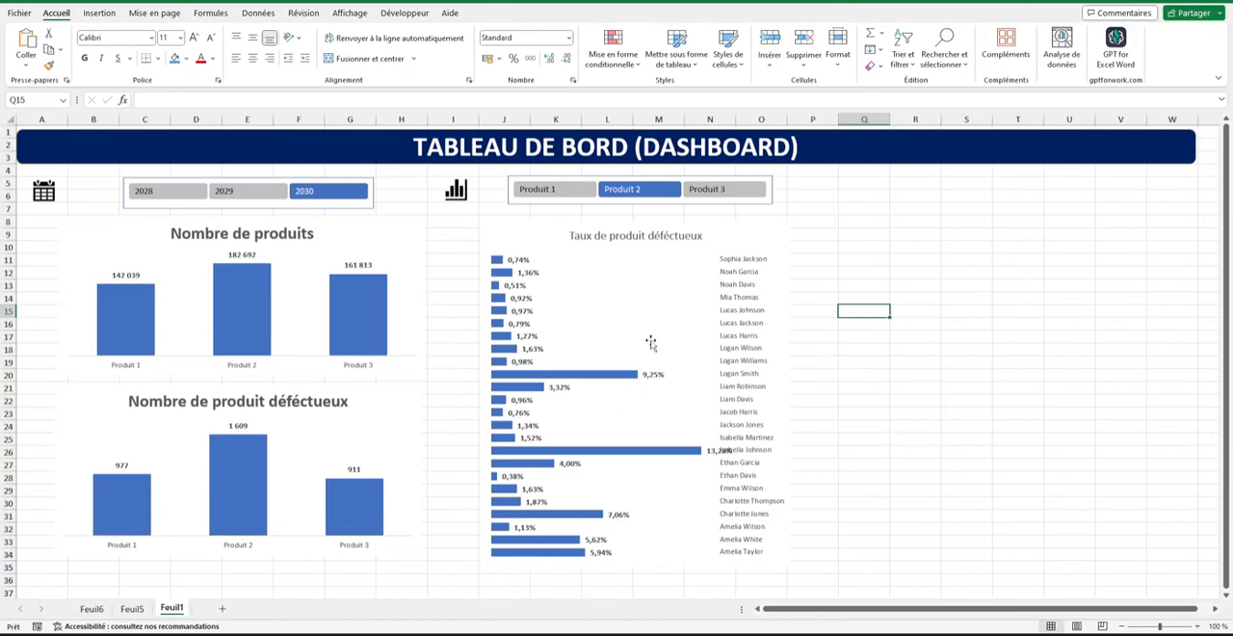
# Insert a pivot table from Tableau1 in cell H4 of Feuil6, with Semaine de travail as its rows.
pyautogui.click(88, 611)
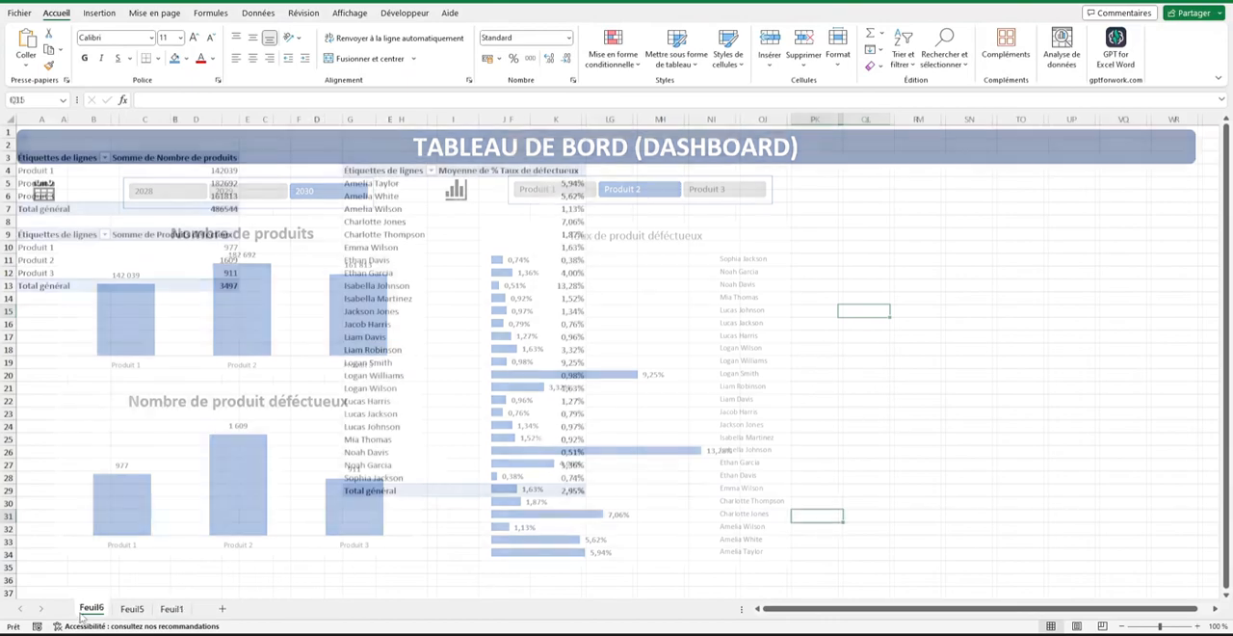
pyautogui.click(651, 170)
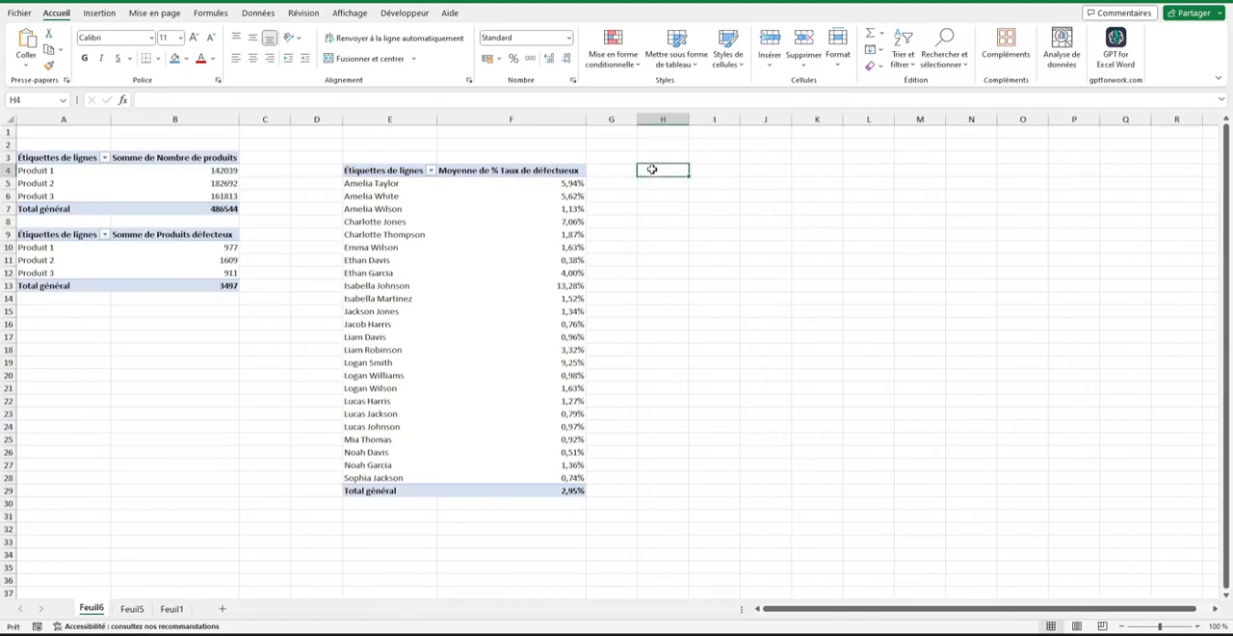
pyautogui.click(99, 12)
pyautogui.click(37, 41)
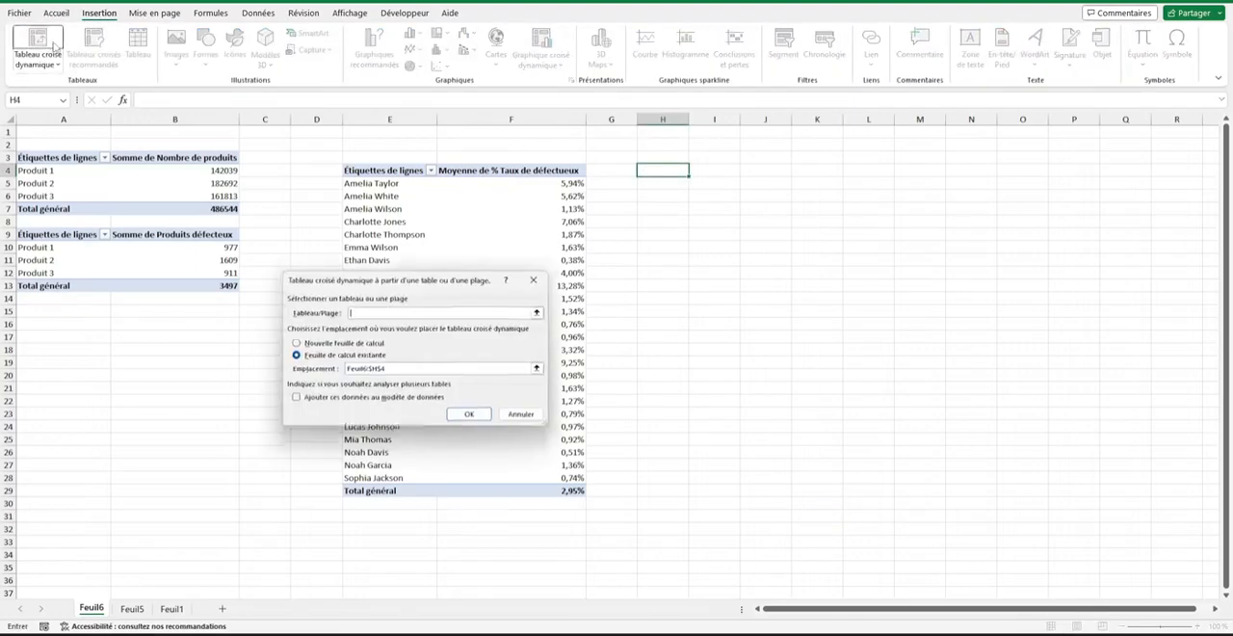
pyautogui.click(540, 311)
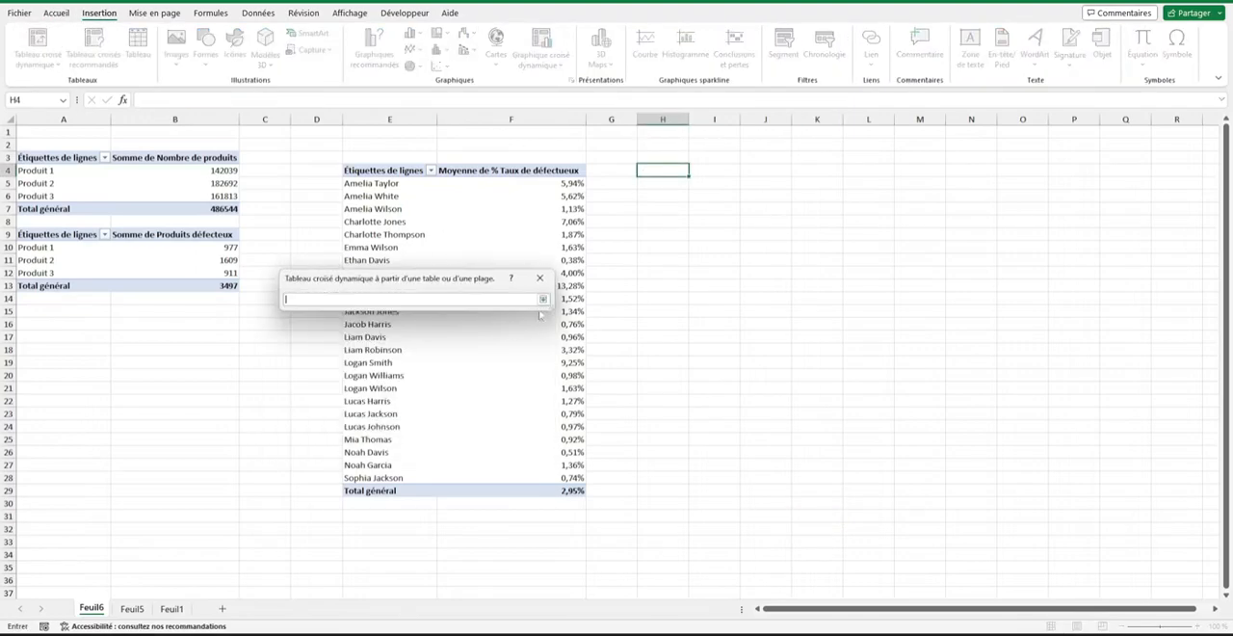
pyautogui.click(132, 608)
pyautogui.click(127, 155)
pyautogui.hotkey('ctrl', 'a')
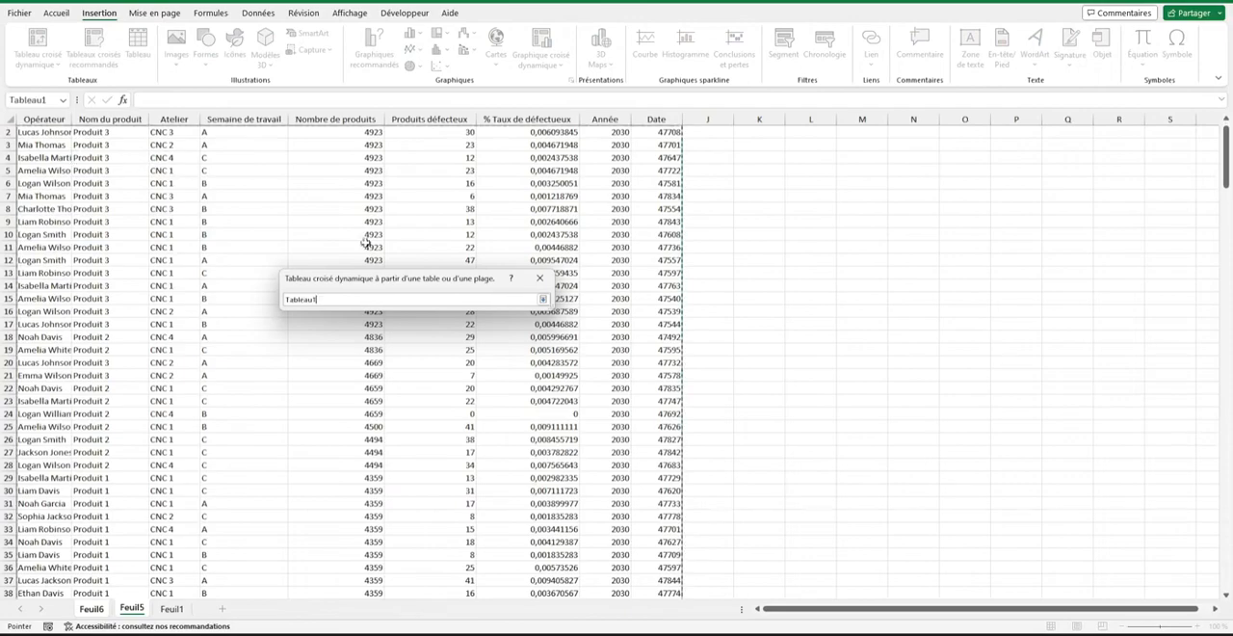
pyautogui.click(543, 299)
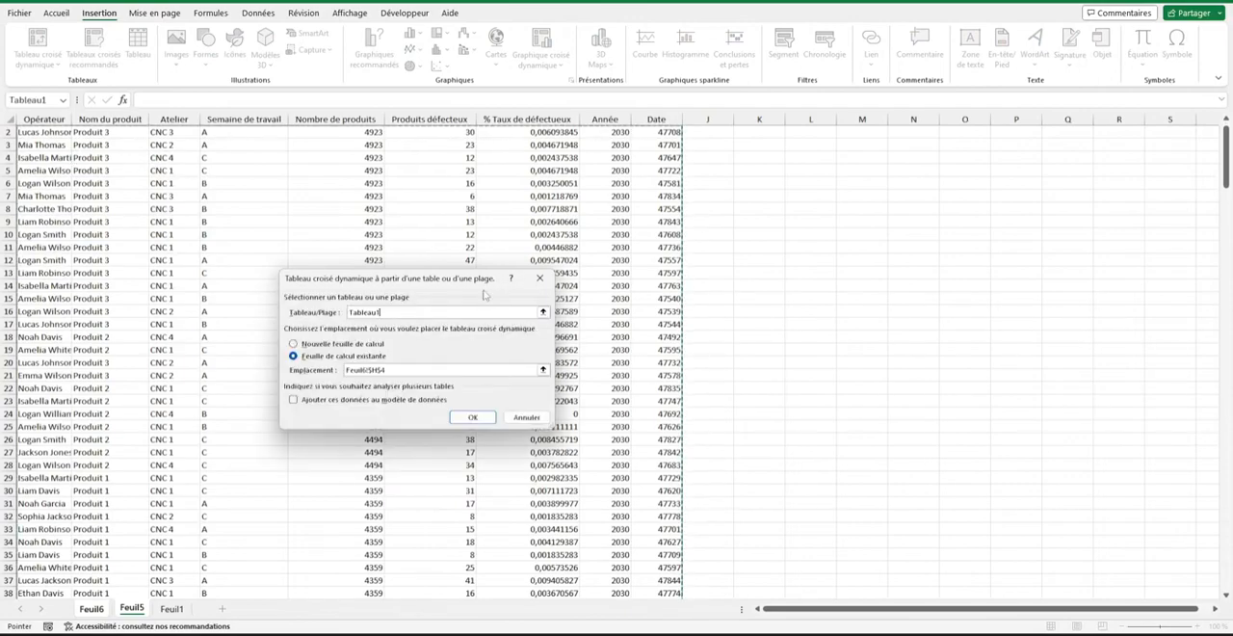
pyautogui.click(475, 416)
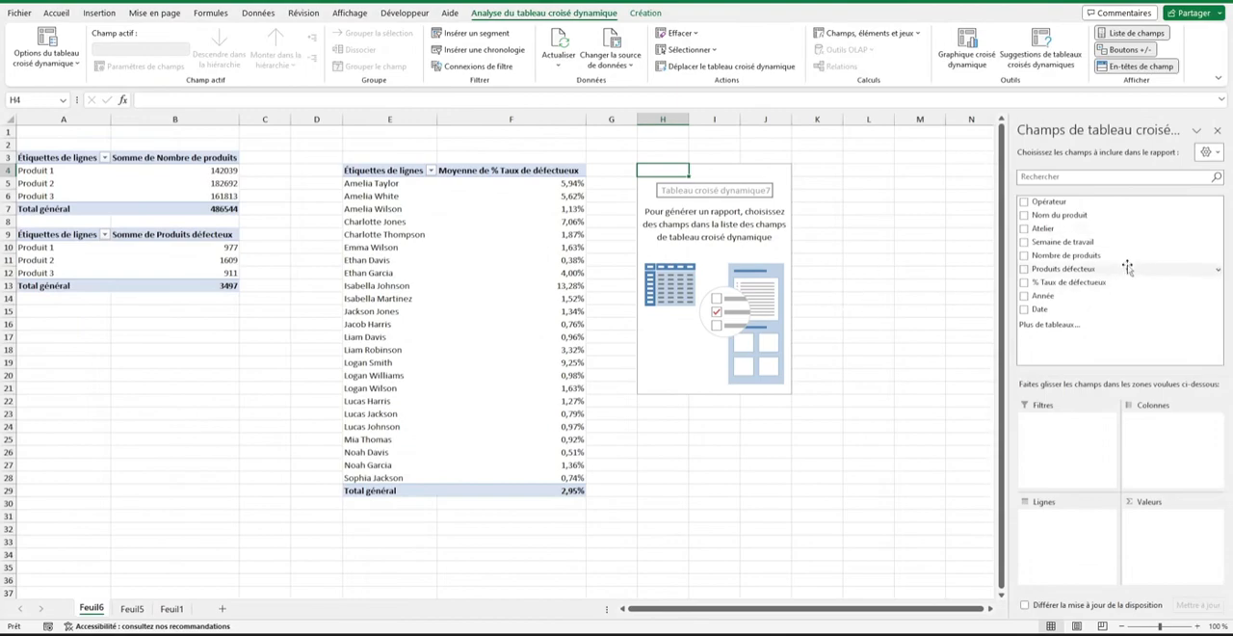
pyautogui.moveTo(1079, 242); pyautogui.dragTo(1095, 505)
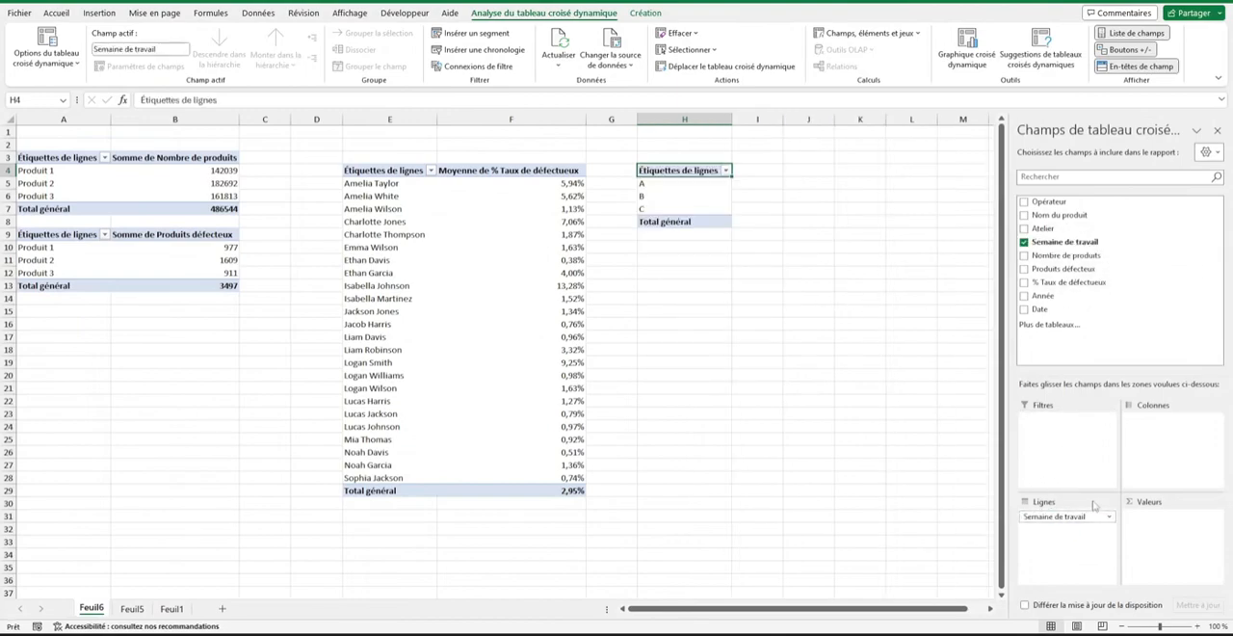
pyautogui.moveTo(1068, 282); pyautogui.dragTo(1171, 538)
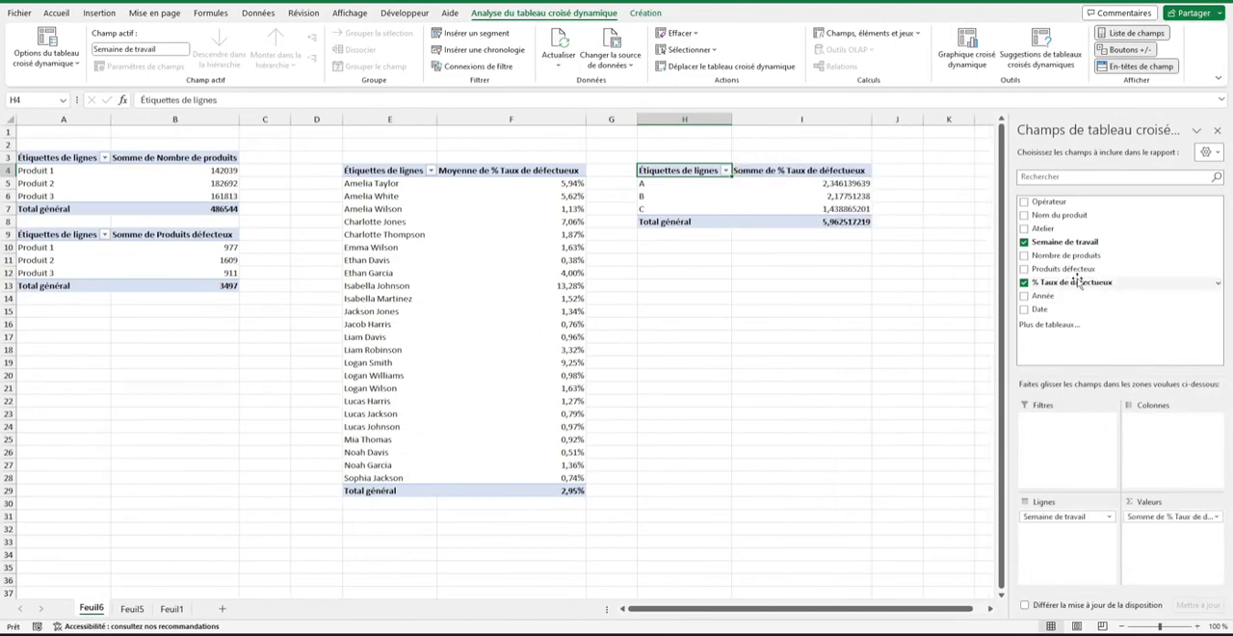
pyautogui.moveTo(1076, 271); pyautogui.dragTo(1098, 361)
pyautogui.moveTo(1181, 519); pyautogui.dragTo(1108, 332)
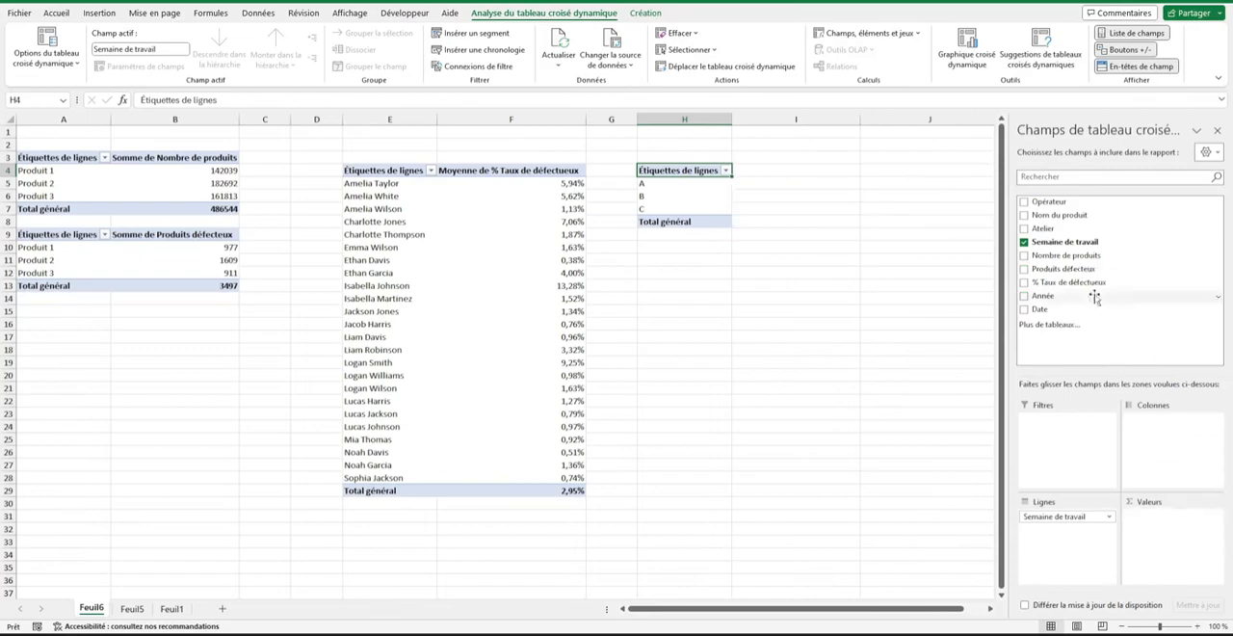
# Add Produits défecteux as the values of the Semaine de travail pivot table, summarised by Moyenne.
pyautogui.moveTo(1068, 271); pyautogui.dragTo(1176, 535)
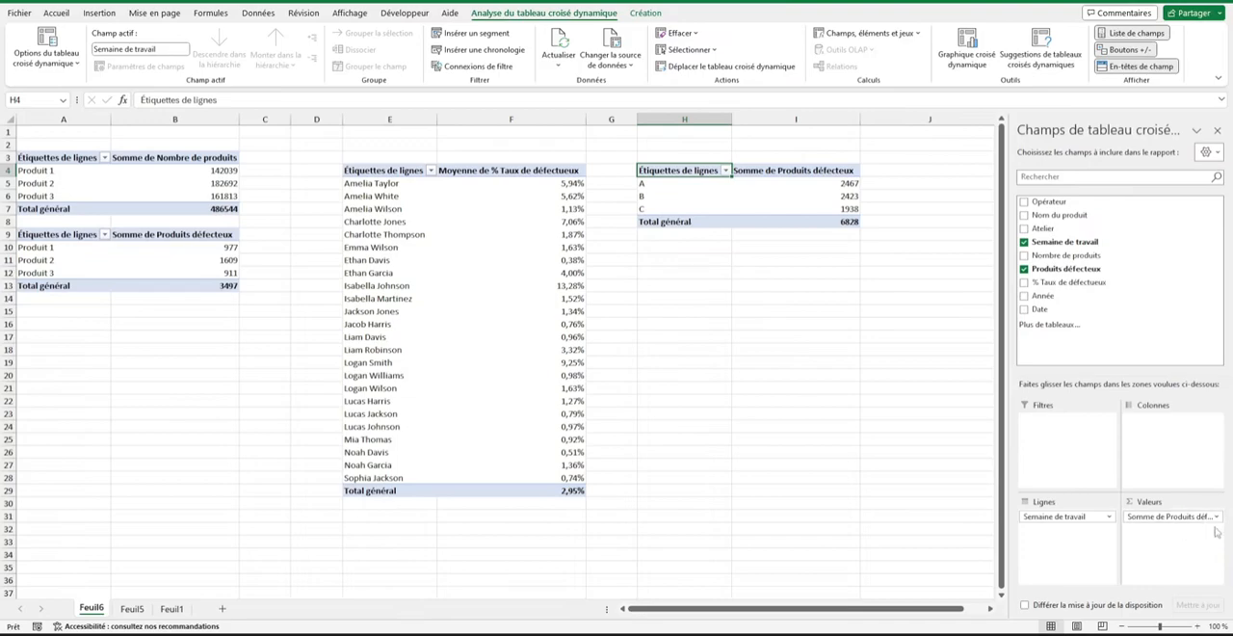
pyautogui.click(1216, 516)
pyautogui.click(1186, 502)
pyautogui.click(323, 347)
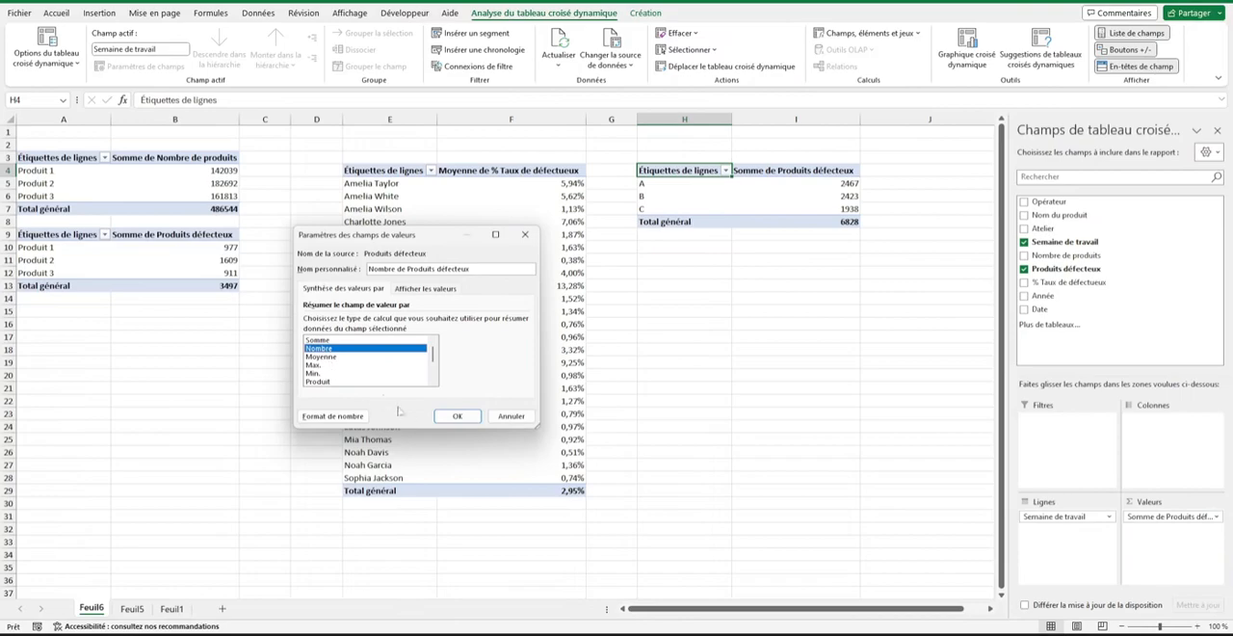
pyautogui.click(321, 357)
pyautogui.click(458, 415)
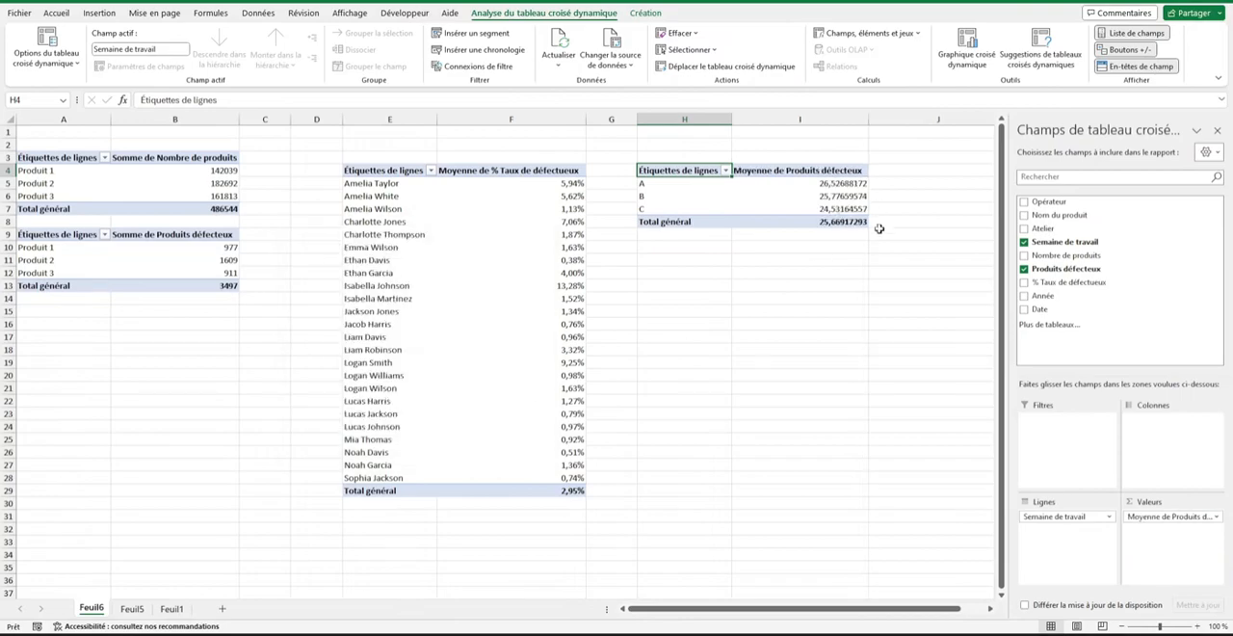
pyautogui.rightClick(799, 174)
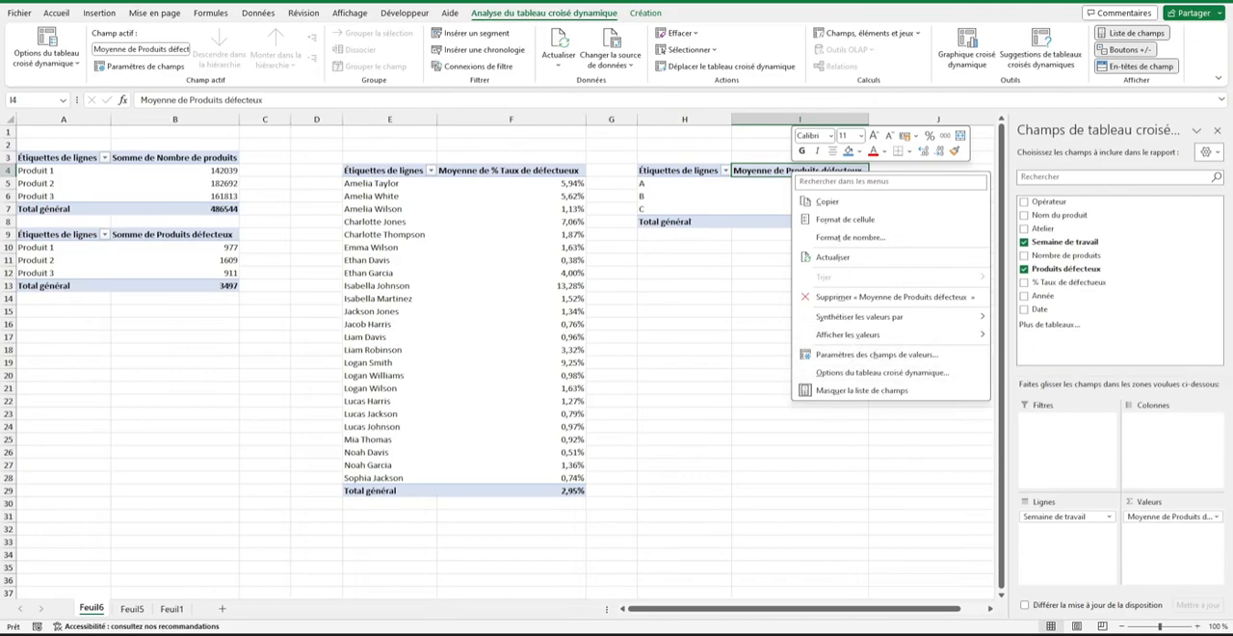
pyautogui.click(925, 355)
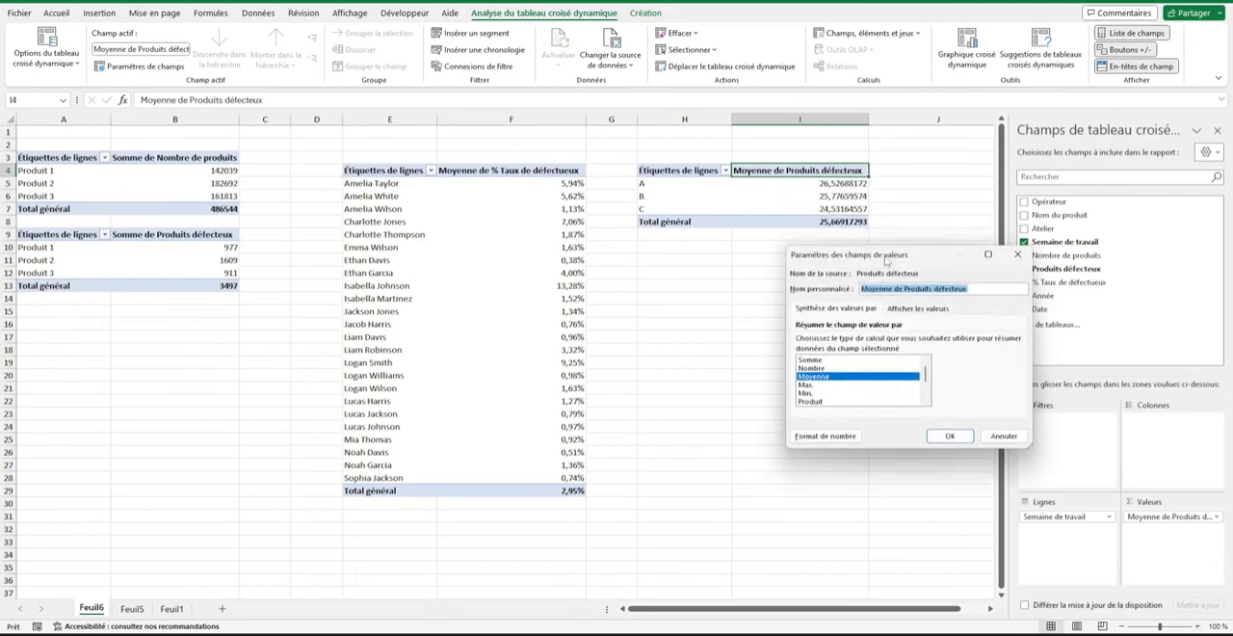
pyautogui.click(1017, 255)
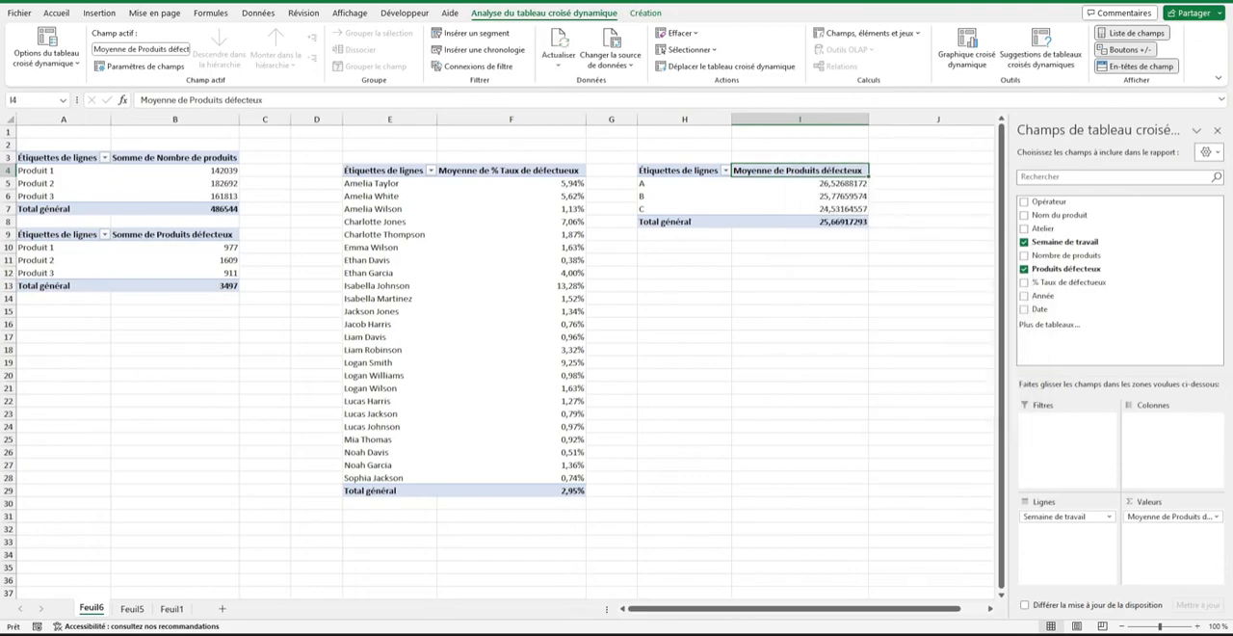
# Format the Moyenne de Produits défecteux values as Nombre with 2 decimals and close the field list.
pyautogui.rightClick(846, 181)
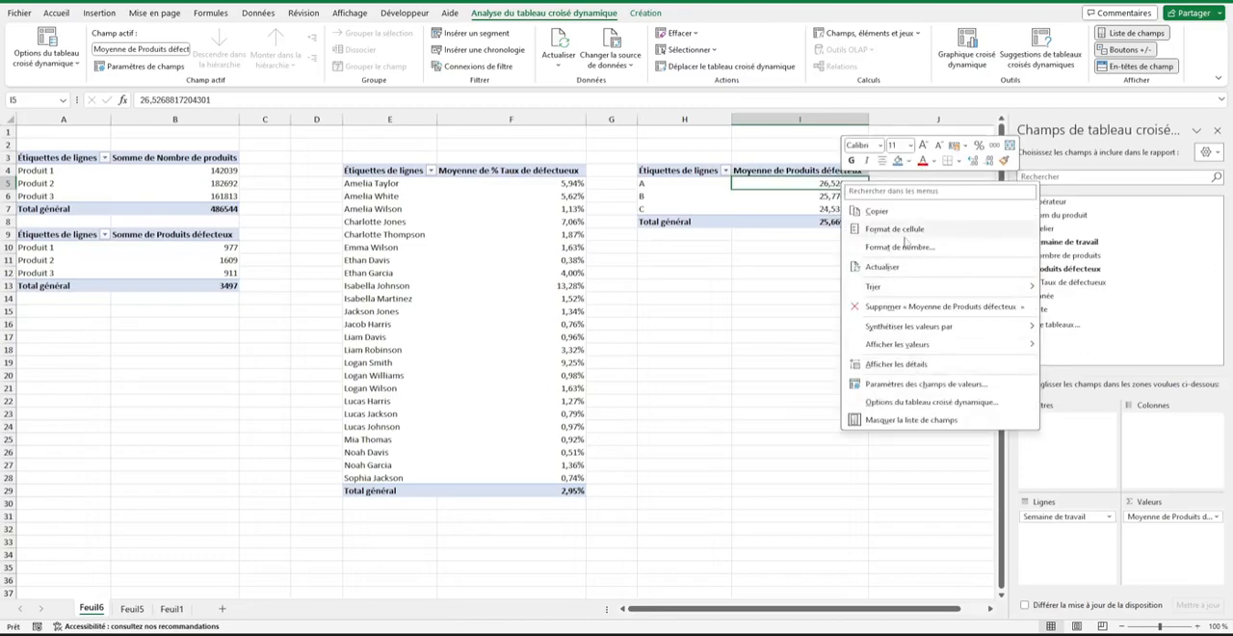
pyautogui.click(906, 247)
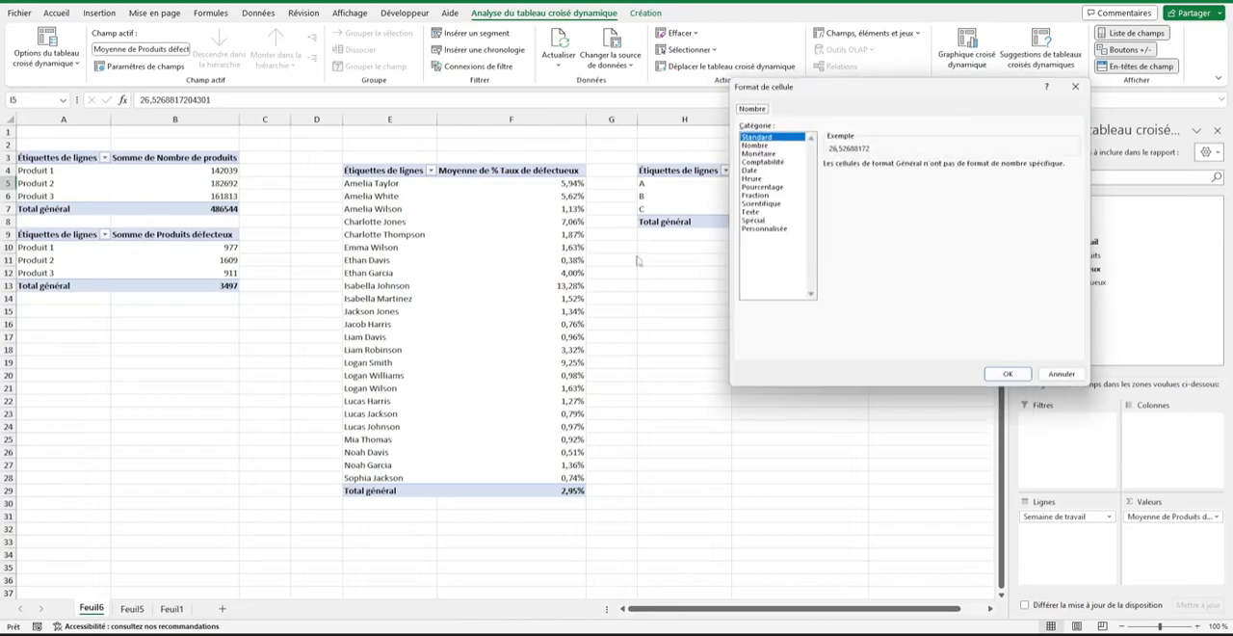
pyautogui.click(756, 145)
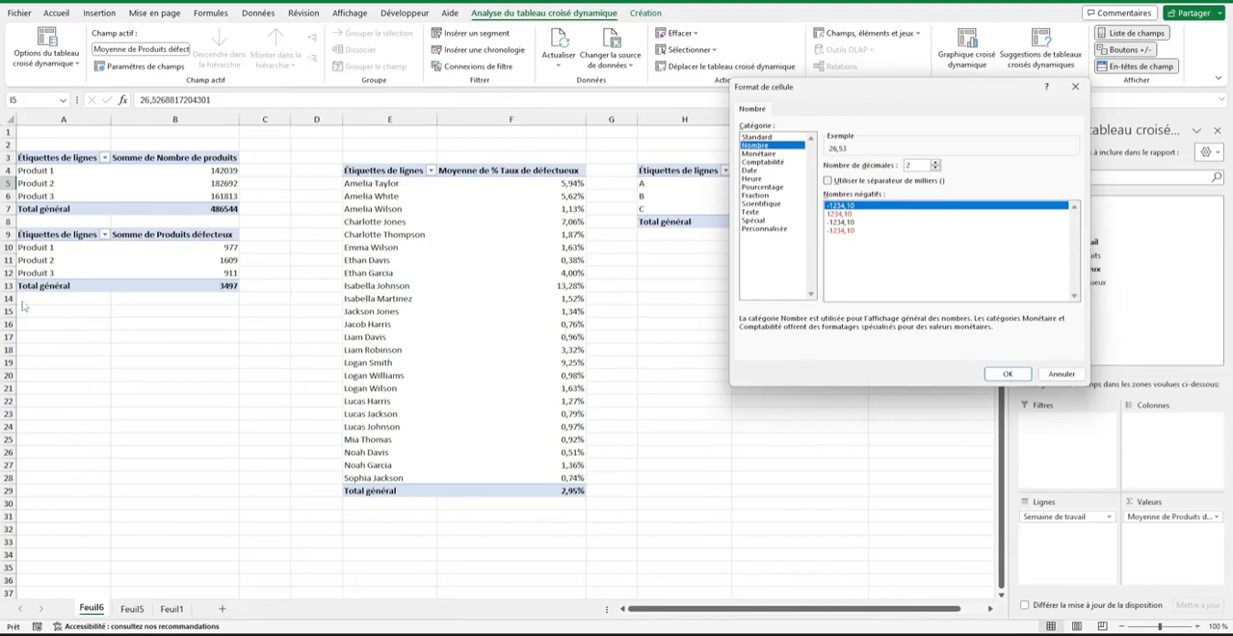
pyautogui.click(1008, 374)
pyautogui.click(1217, 130)
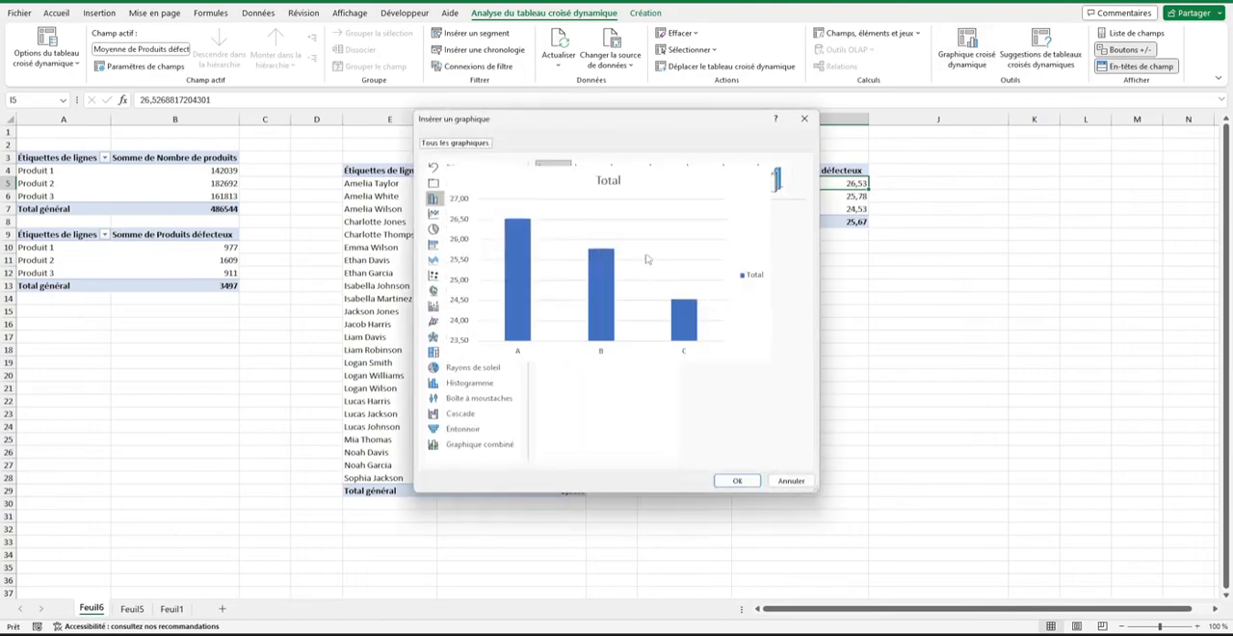
# Insert a column pivot chart of average defects per Semaine de travail below its pivot table, with its value field button hidden.
pyautogui.doubleClick(658, 283)
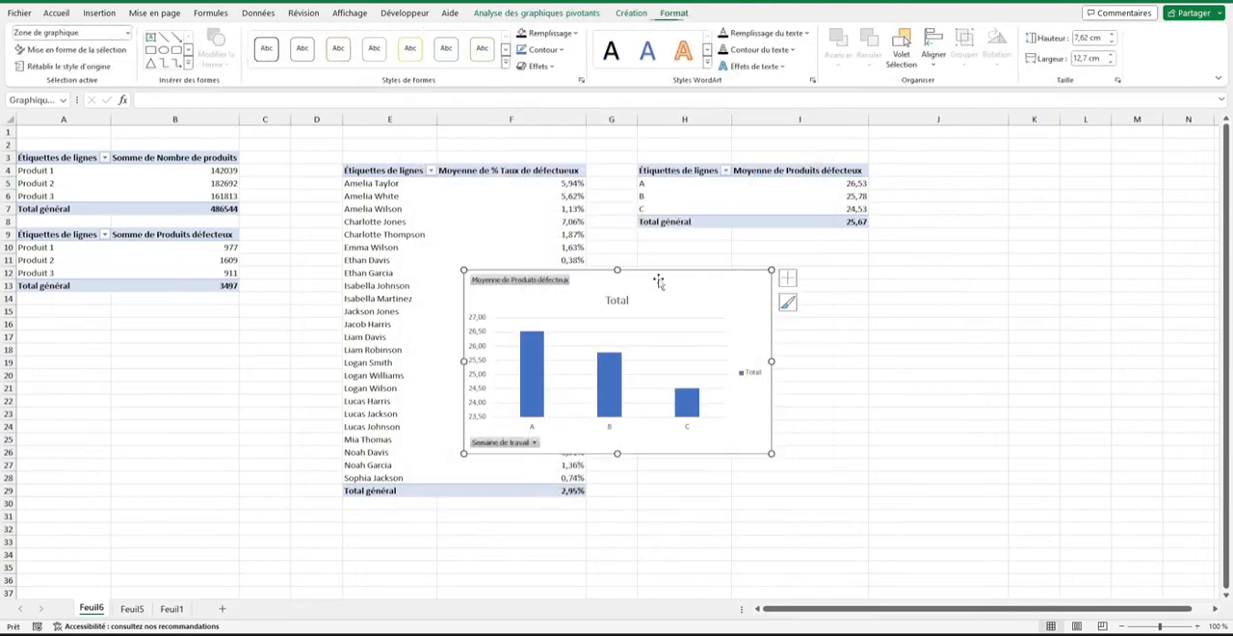
pyautogui.moveTo(722, 276); pyautogui.dragTo(891, 261)
pyautogui.rightClick(706, 266)
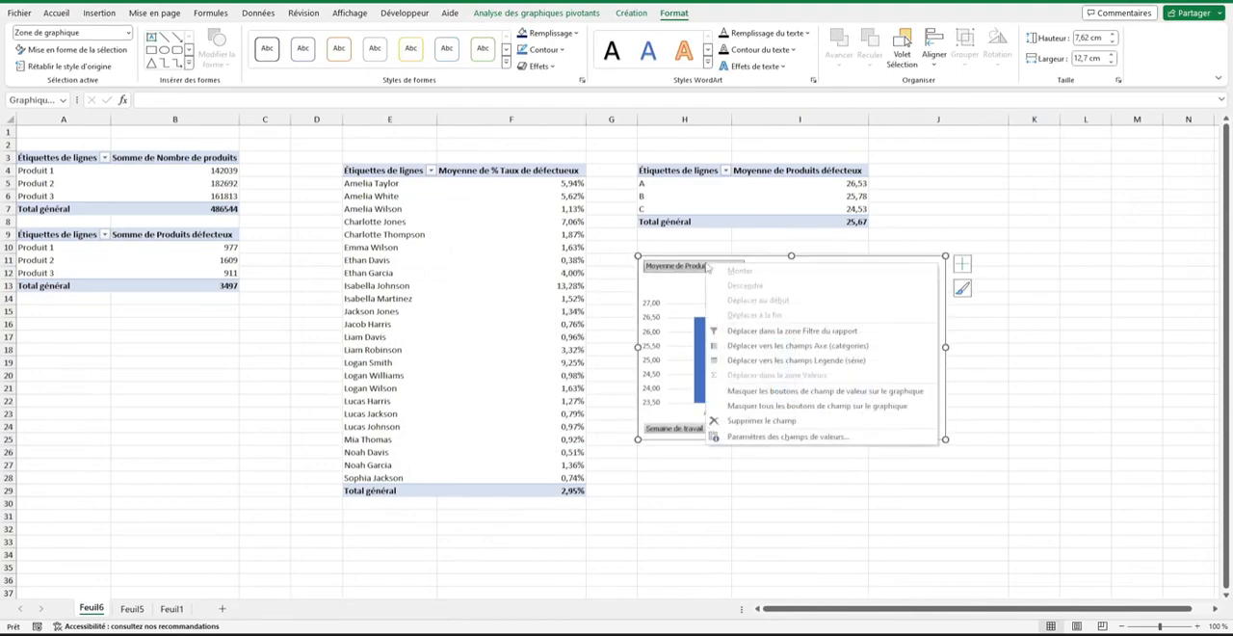
pyautogui.click(786, 392)
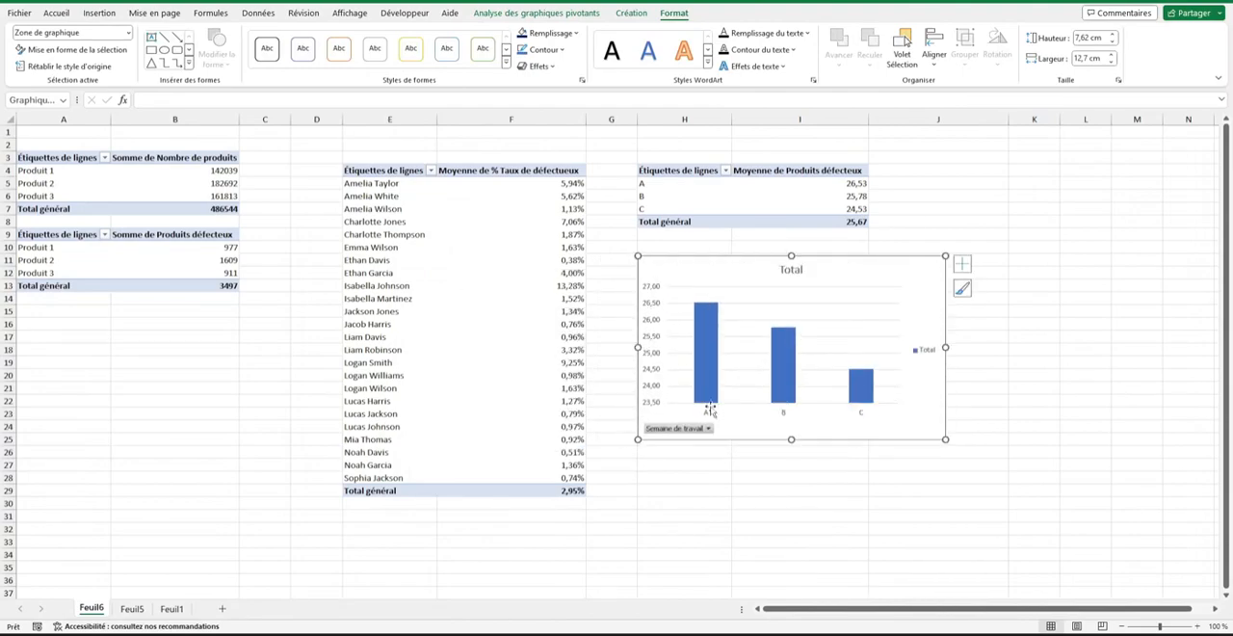
# Remove the Semaine de travail field button, the legend, the vertical axis and the gridlines from the average defects chart.
pyautogui.rightClick(694, 428)
pyautogui.click(787, 556)
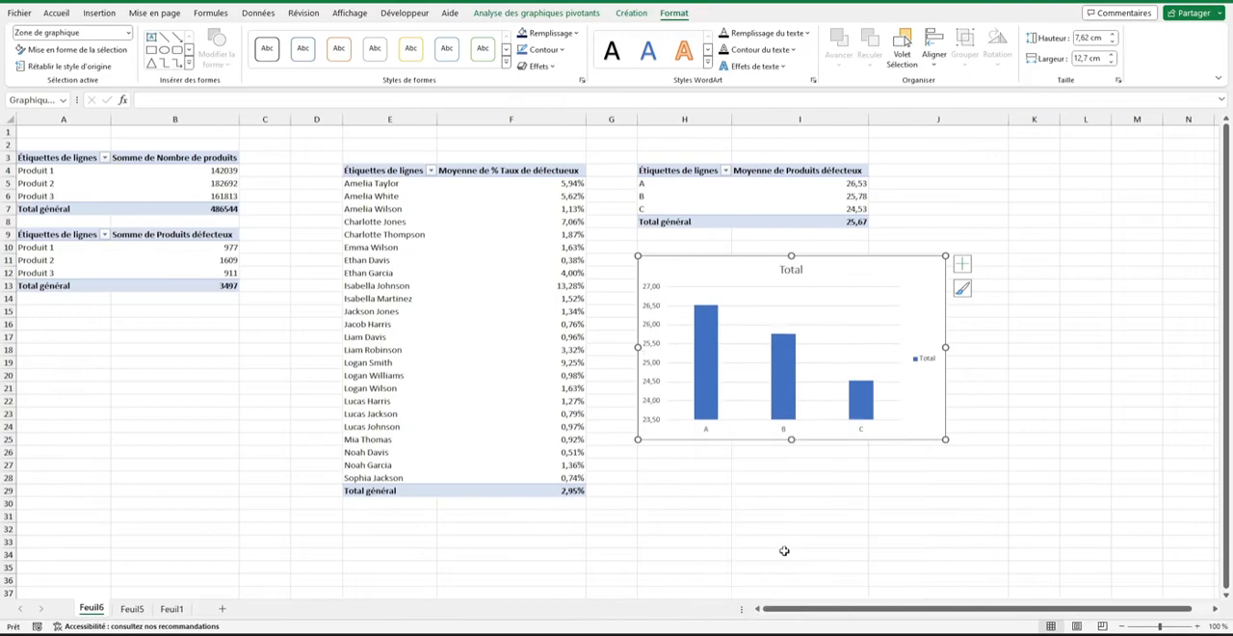
pyautogui.click(923, 364)
pyautogui.press('Delete')
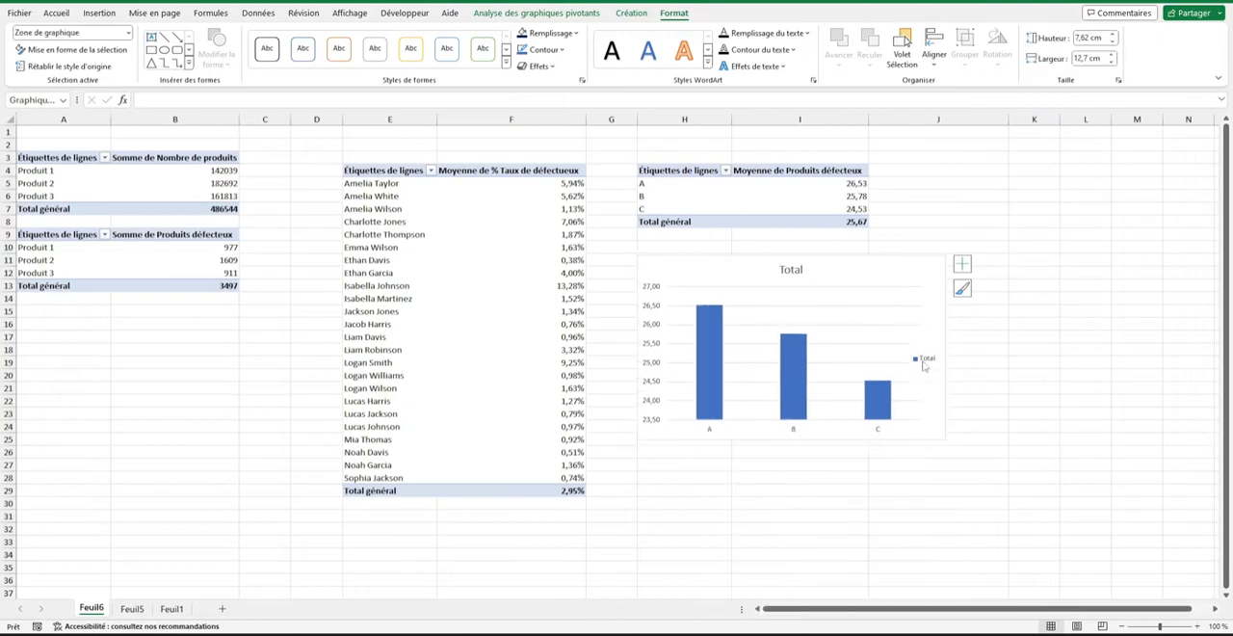
pyautogui.click(962, 263)
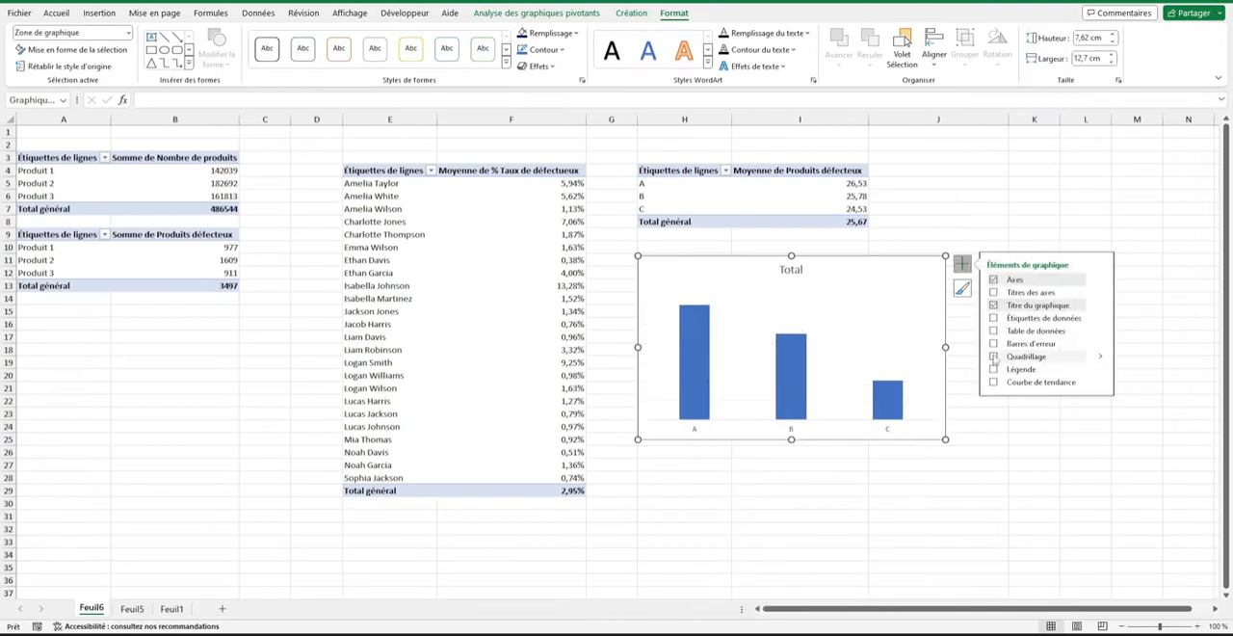
pyautogui.click(973, 428)
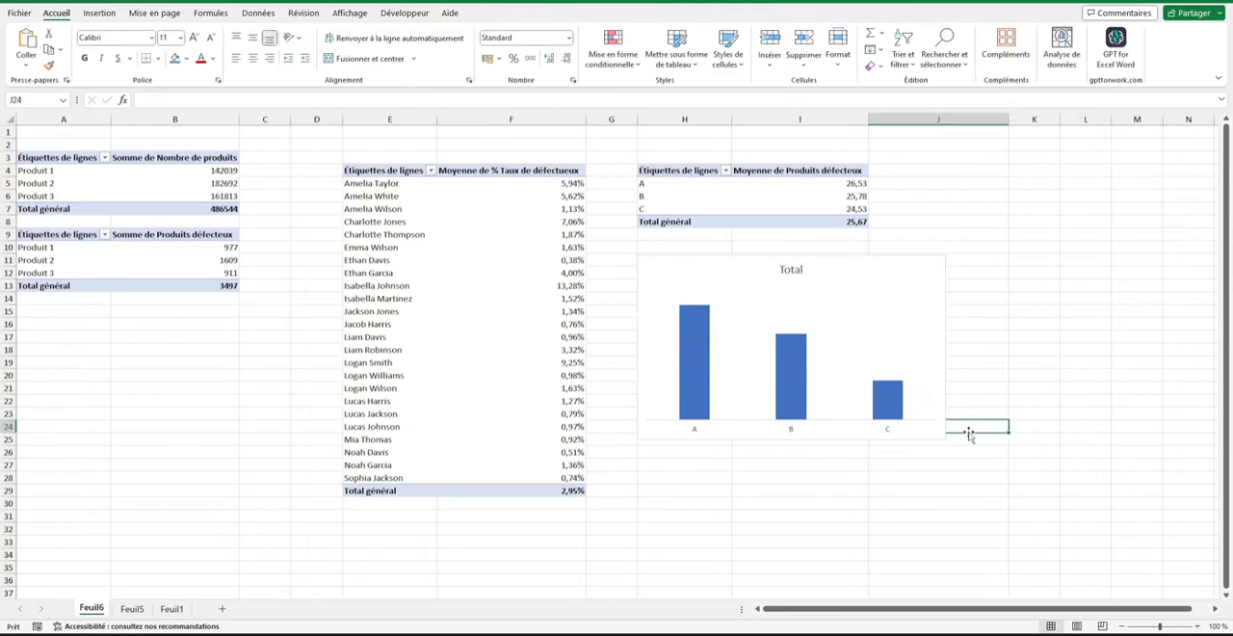
# Title the average defects chart "Moyenne de produits défectueux" and format the title in bold at size 20.
pyautogui.doubleClick(790, 271)
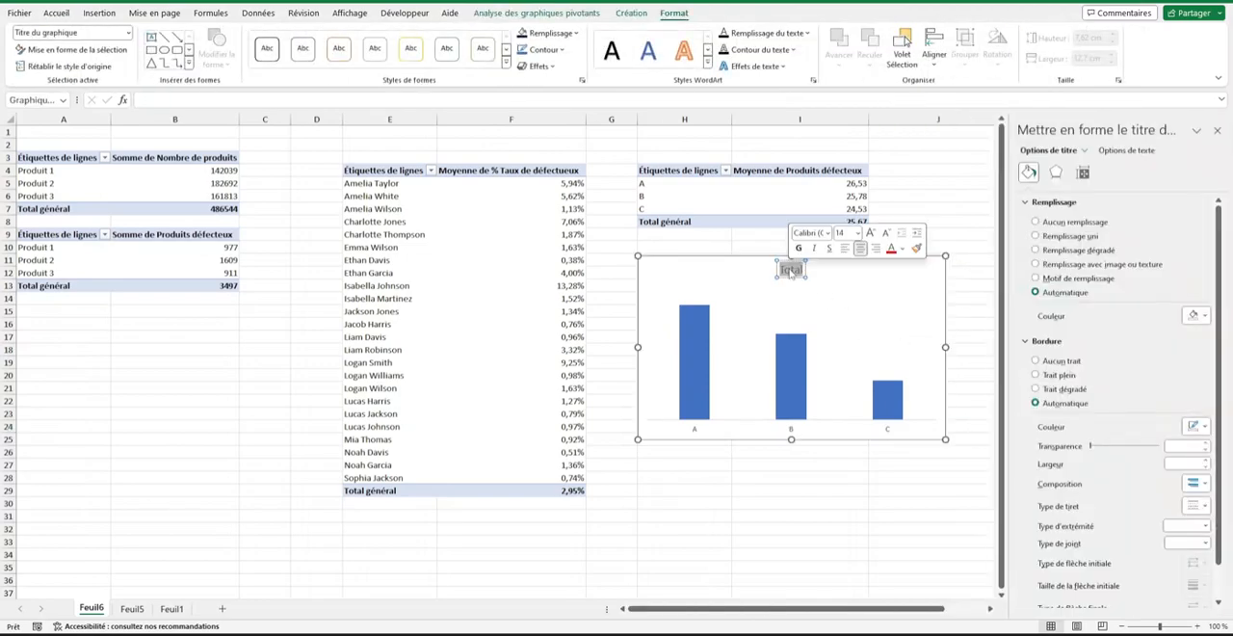
pyautogui.write('Moyenne de produits défecteux')
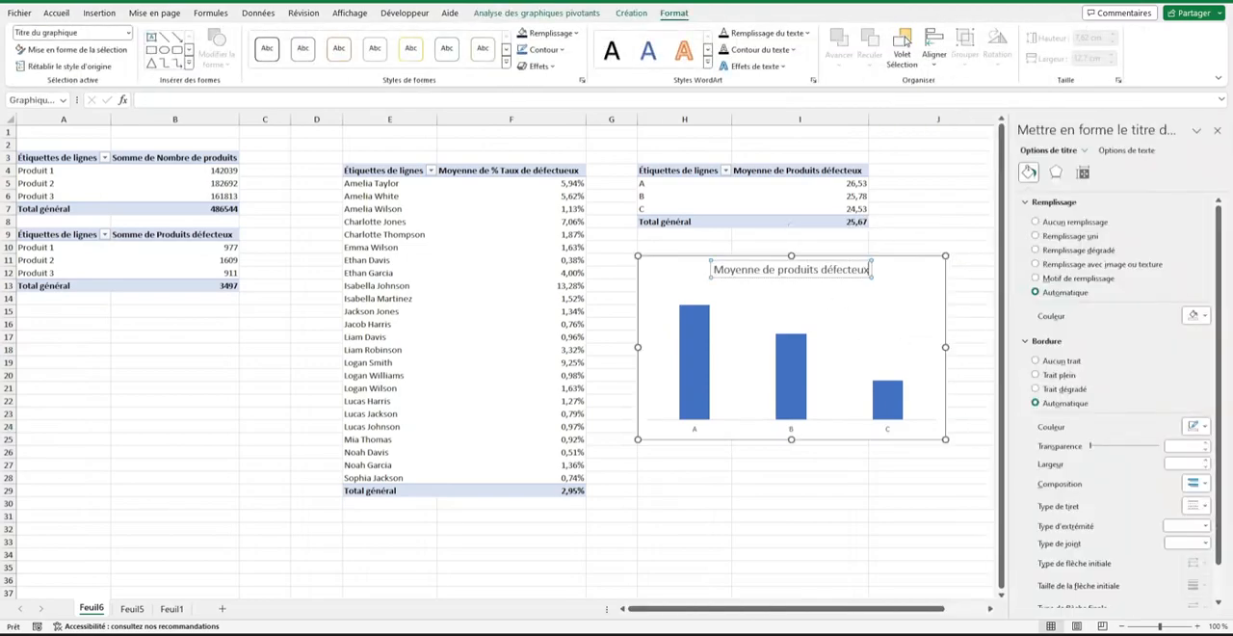
pyautogui.click(905, 298)
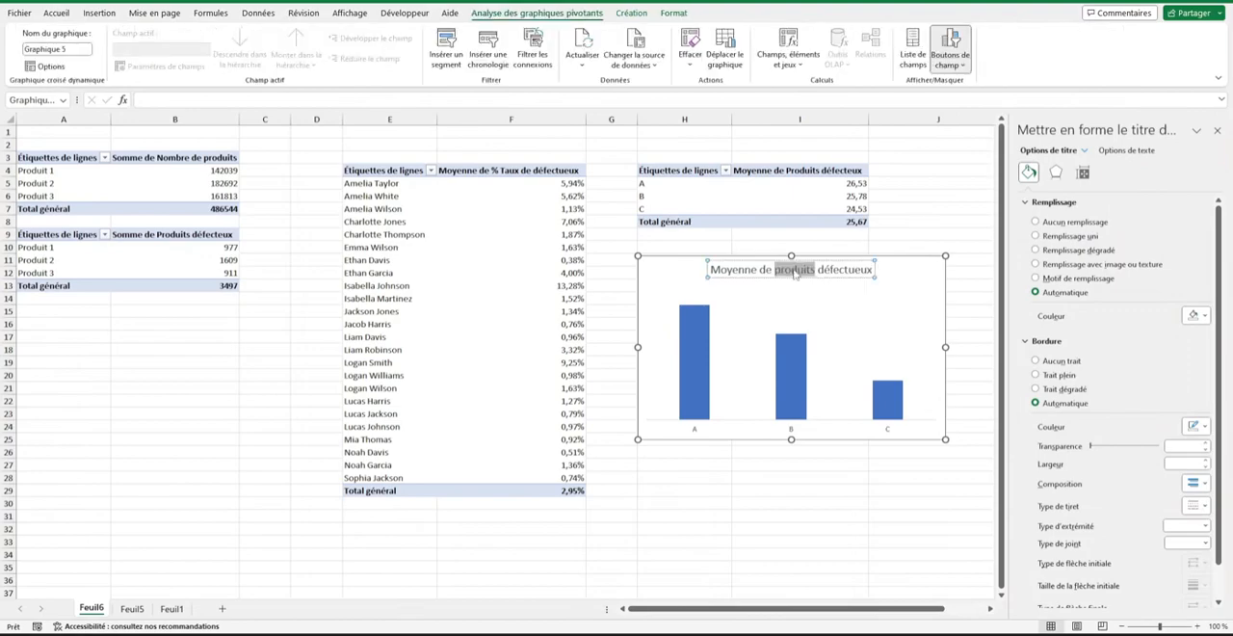
pyautogui.tripleClick(796, 270)
pyautogui.click(55, 13)
pyautogui.click(193, 38)
pyautogui.click(194, 39)
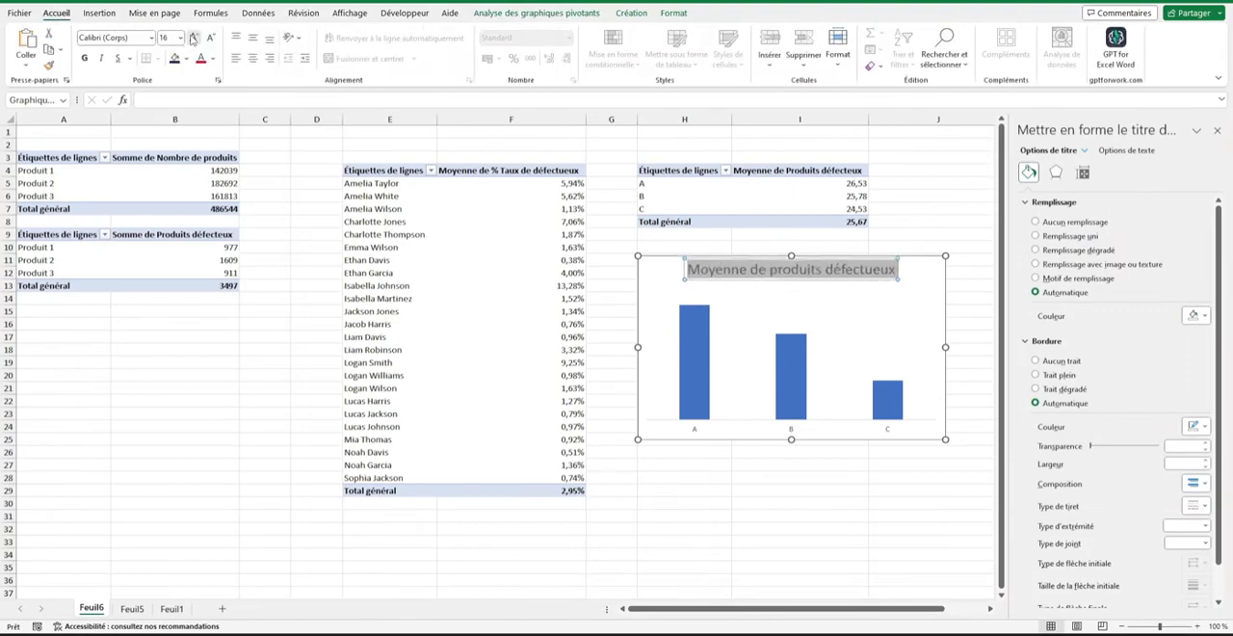
pyautogui.click(194, 39)
pyautogui.click(86, 60)
pyautogui.click(906, 309)
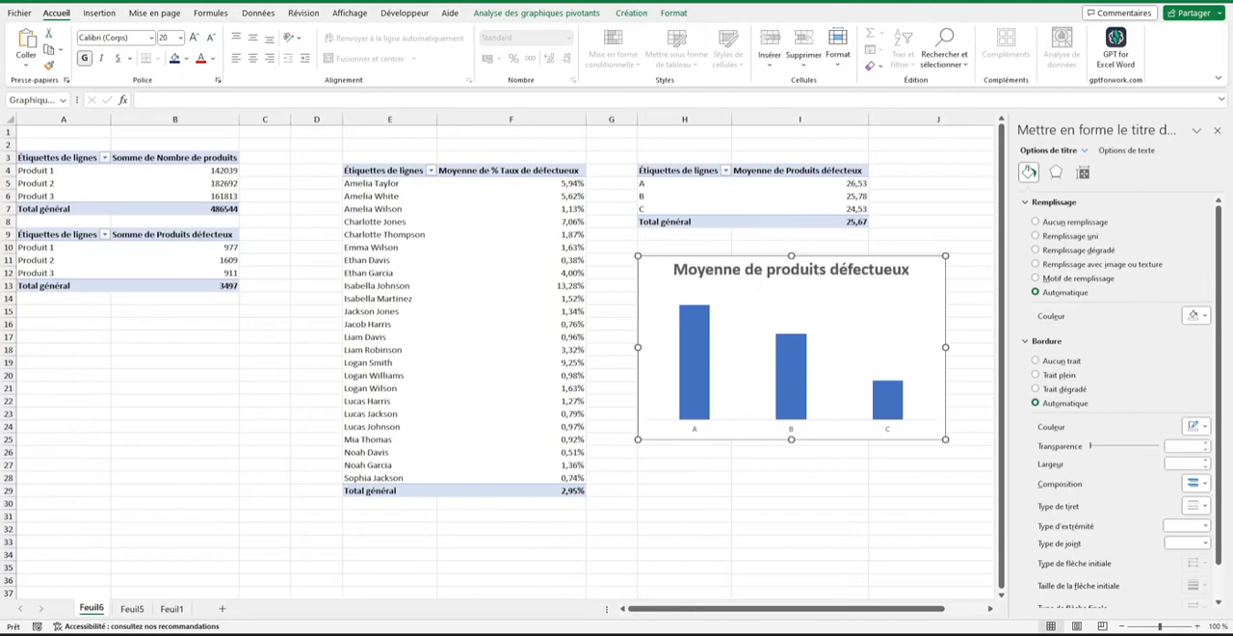
# Move the Moyenne de produits défectueux chart from Feuil6 to Feuil1, beside the Taux de produit déféctueux chart.
pyautogui.click(925, 294)
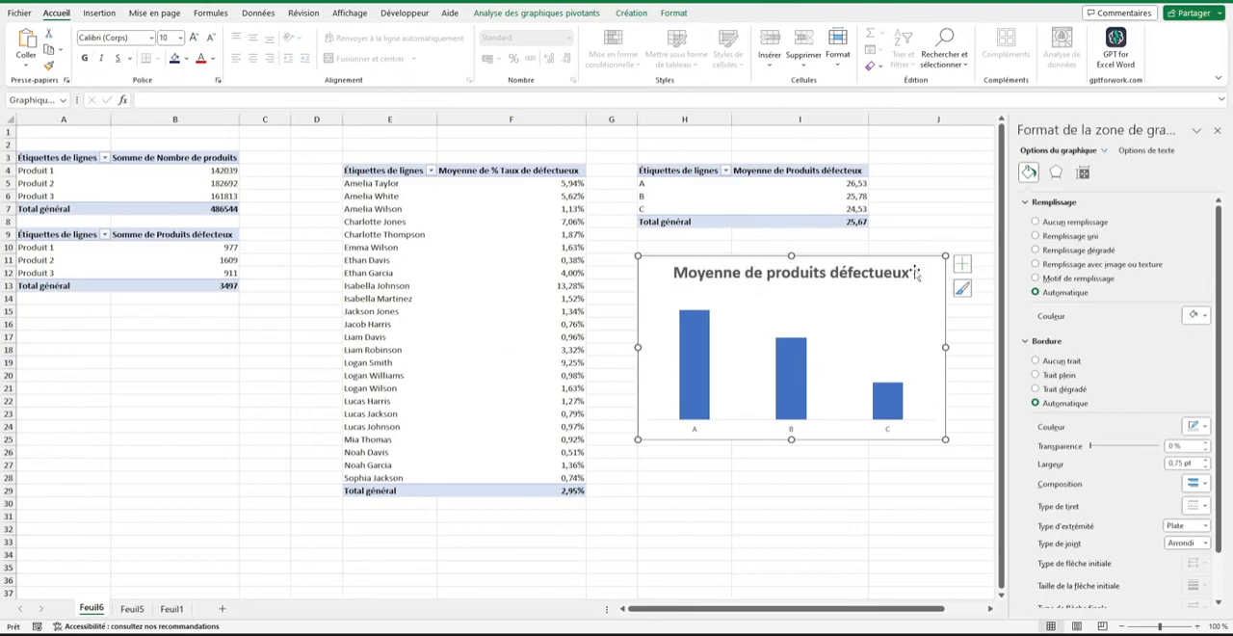
pyautogui.press('Delete')
pyautogui.click(181, 613)
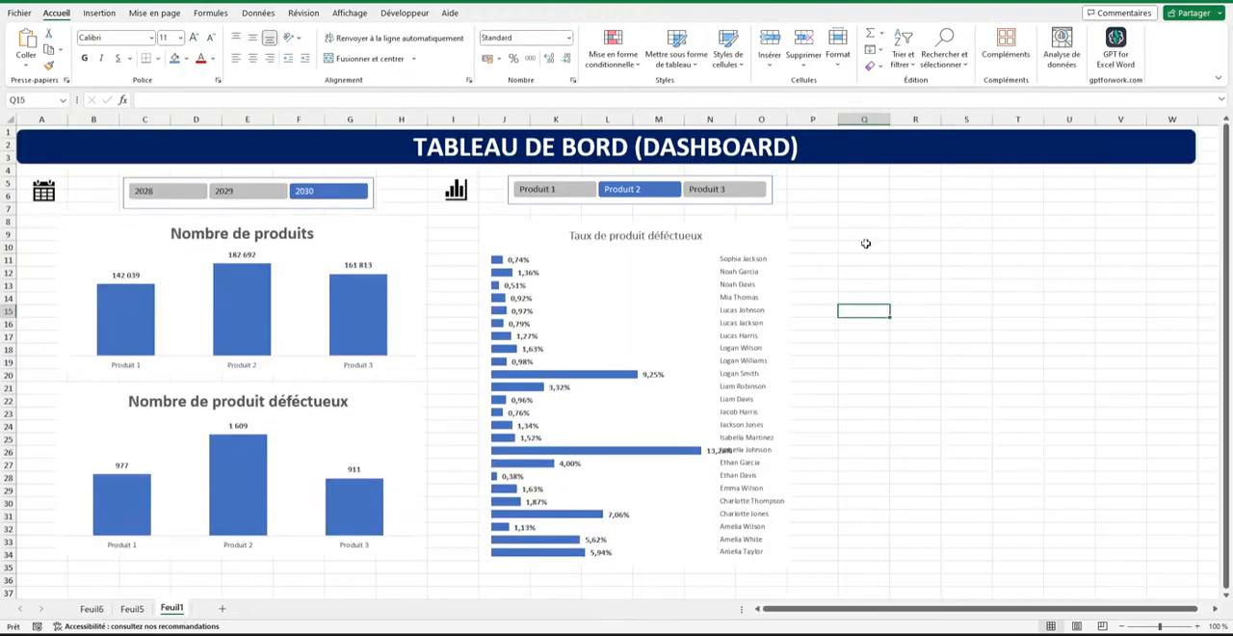
pyautogui.hotkey('ctrl', 'v')
pyautogui.moveTo(854, 306); pyautogui.dragTo(847, 242)
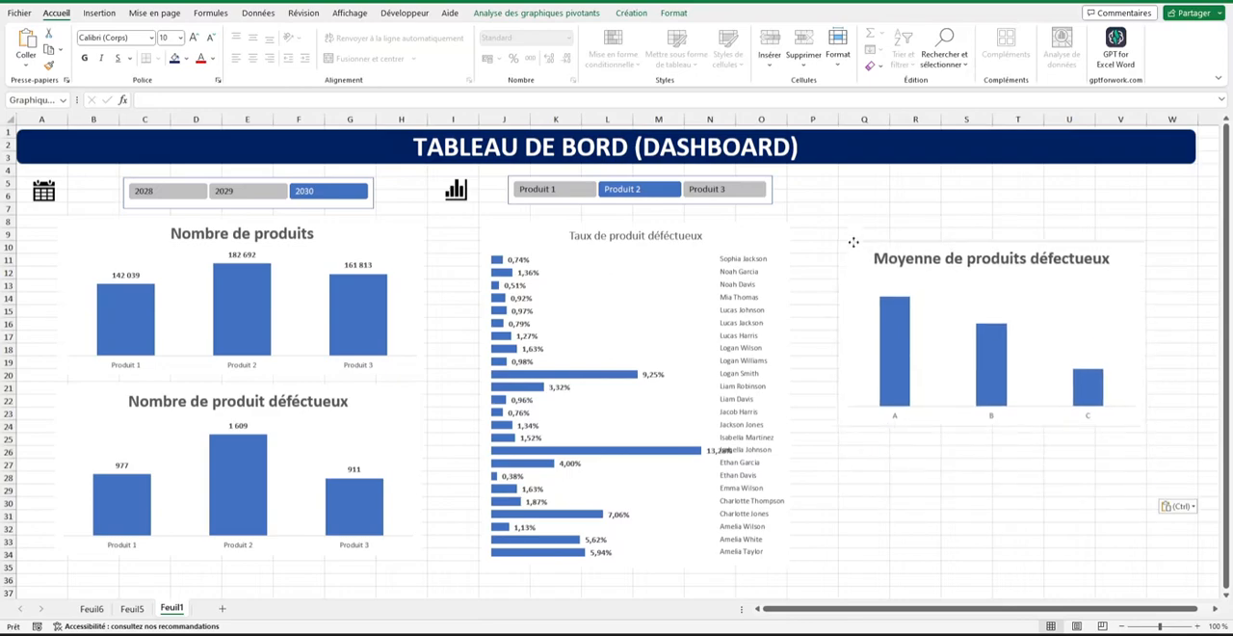
# Size the Moyenne de produits défectueux chart to 6,55 cm high by 15,13 cm wide and align its top with the Nombre de produits chart.
pyautogui.click(399, 366)
pyautogui.click(678, 14)
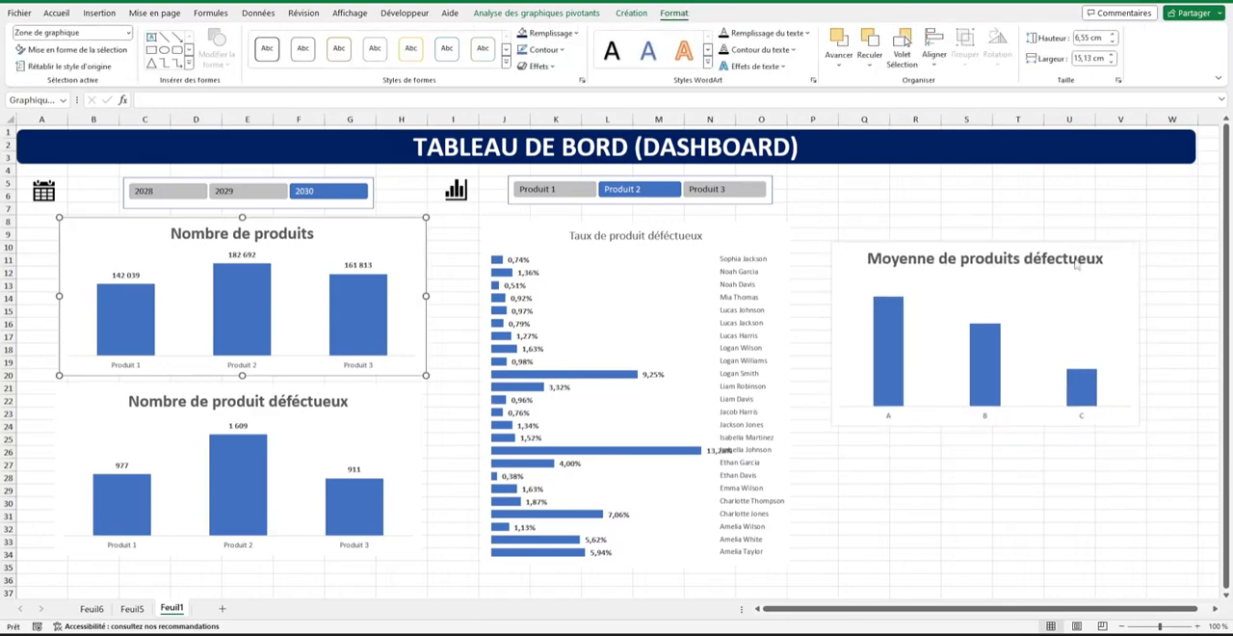
pyautogui.click(1113, 279)
pyautogui.click(1089, 39)
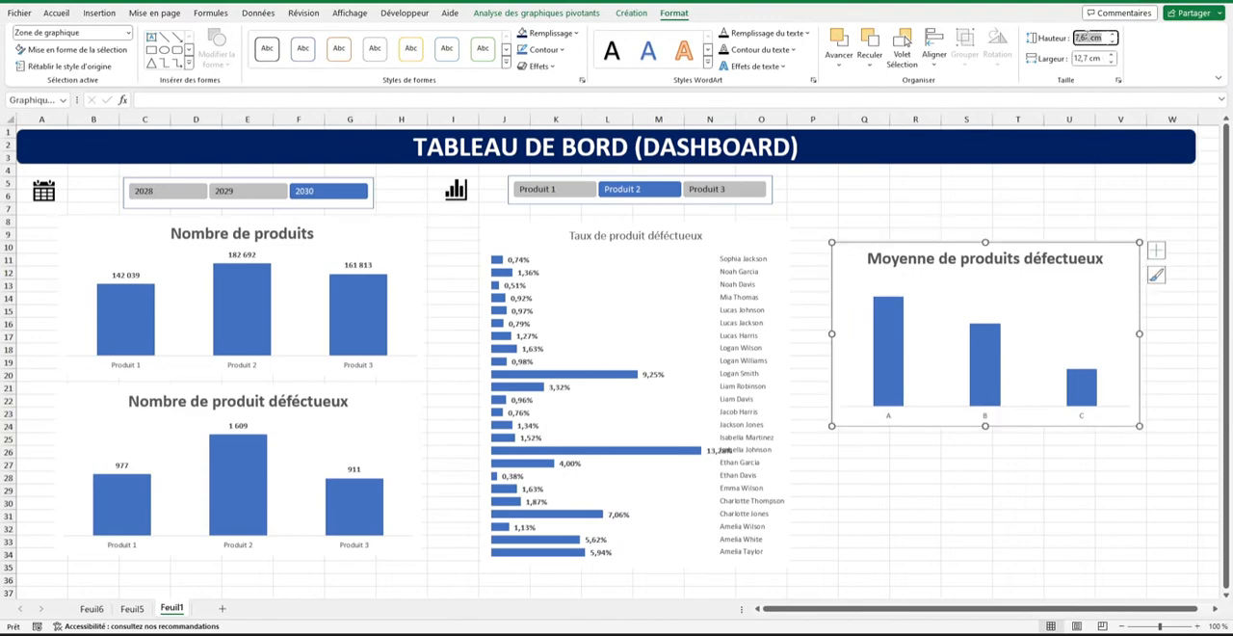
pyautogui.write('8')
pyautogui.press('Return')
pyautogui.click(1089, 58)
pyautogui.write('15,13')
pyautogui.press('Return')
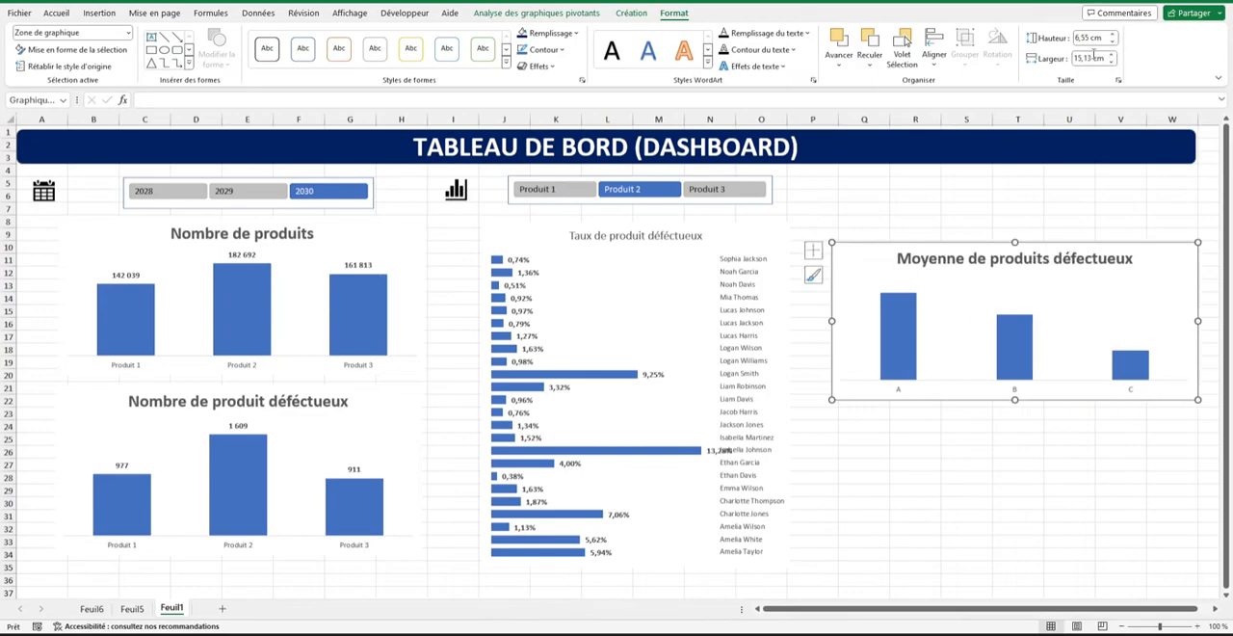
pyautogui.moveTo(1072, 289); pyautogui.dragTo(1040, 264)
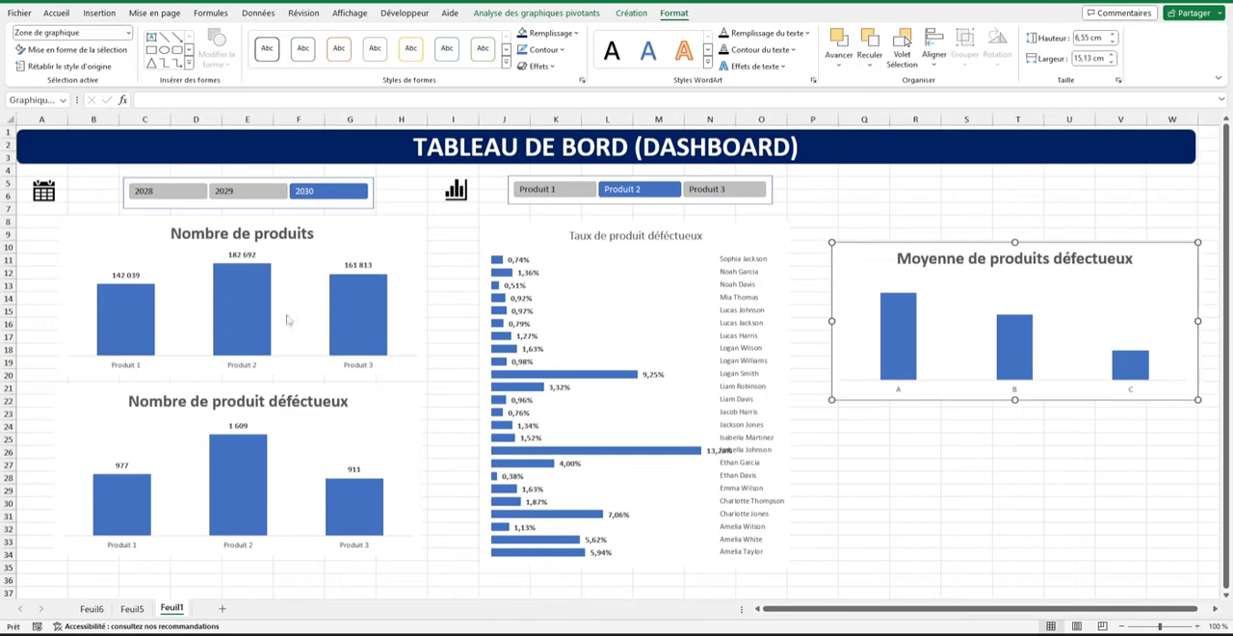
# Hide the cell gridlines on the Feuil1 dashboard sheet.
pyautogui.click(350, 13)
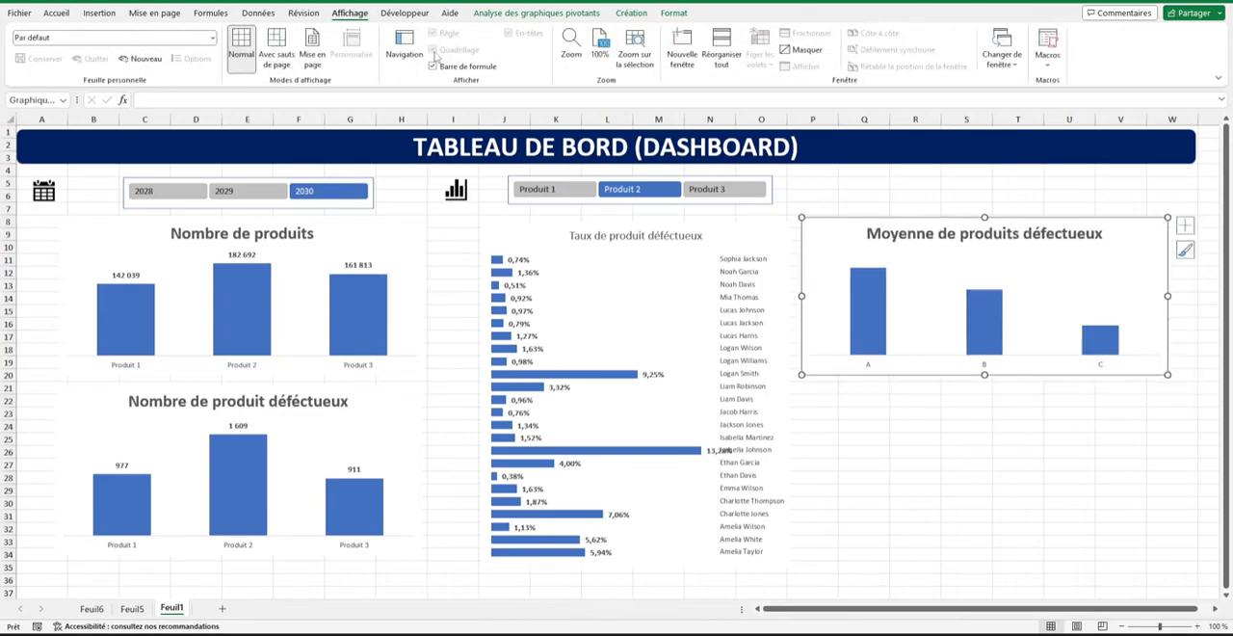
pyautogui.click(443, 222)
pyautogui.click(433, 50)
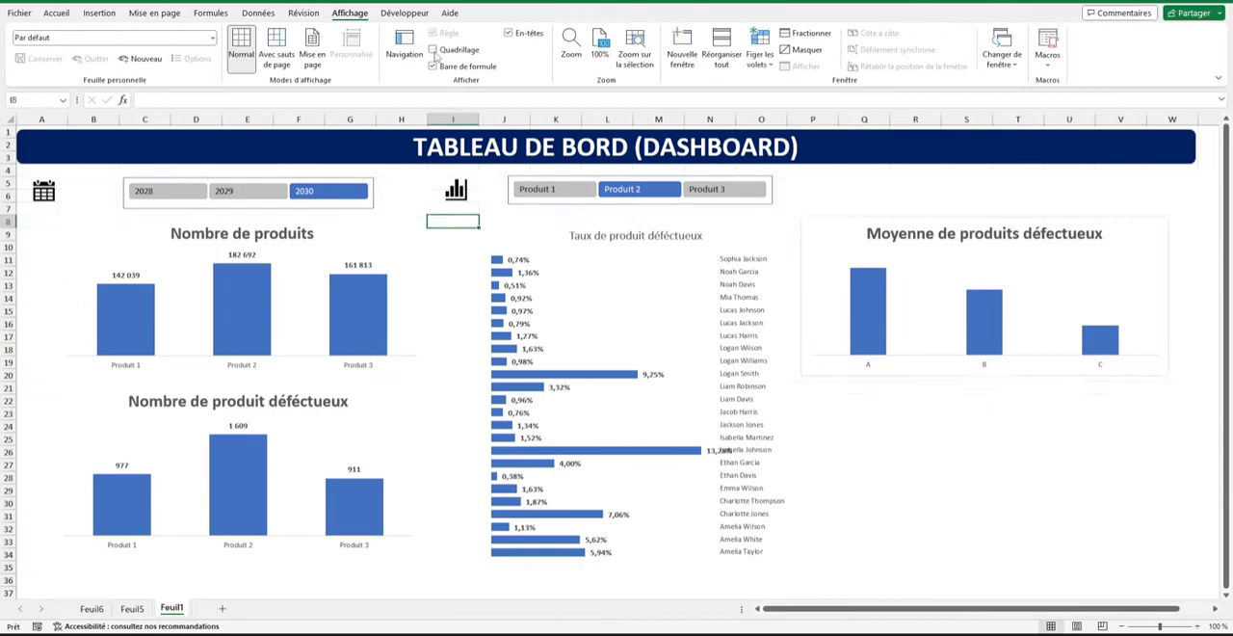
# Add data labels to the columns of the Moyenne de produits défectueux chart and format them in bold at size 10.
pyautogui.rightClick(882, 345)
pyautogui.click(962, 495)
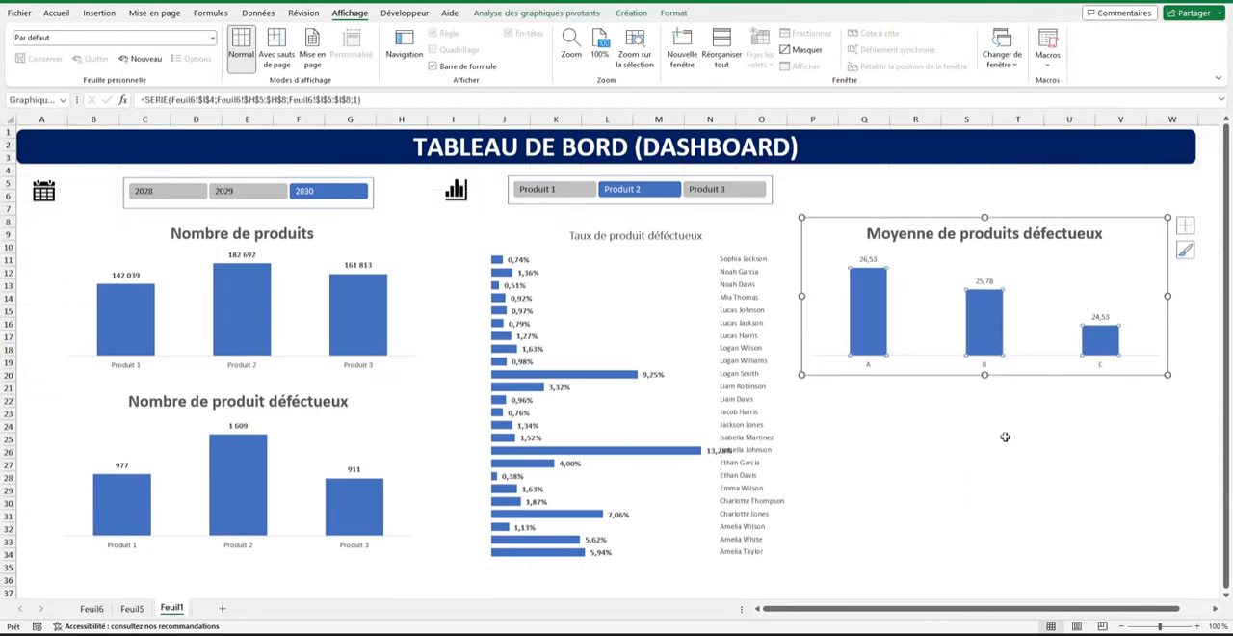
pyautogui.click(984, 282)
pyautogui.click(56, 13)
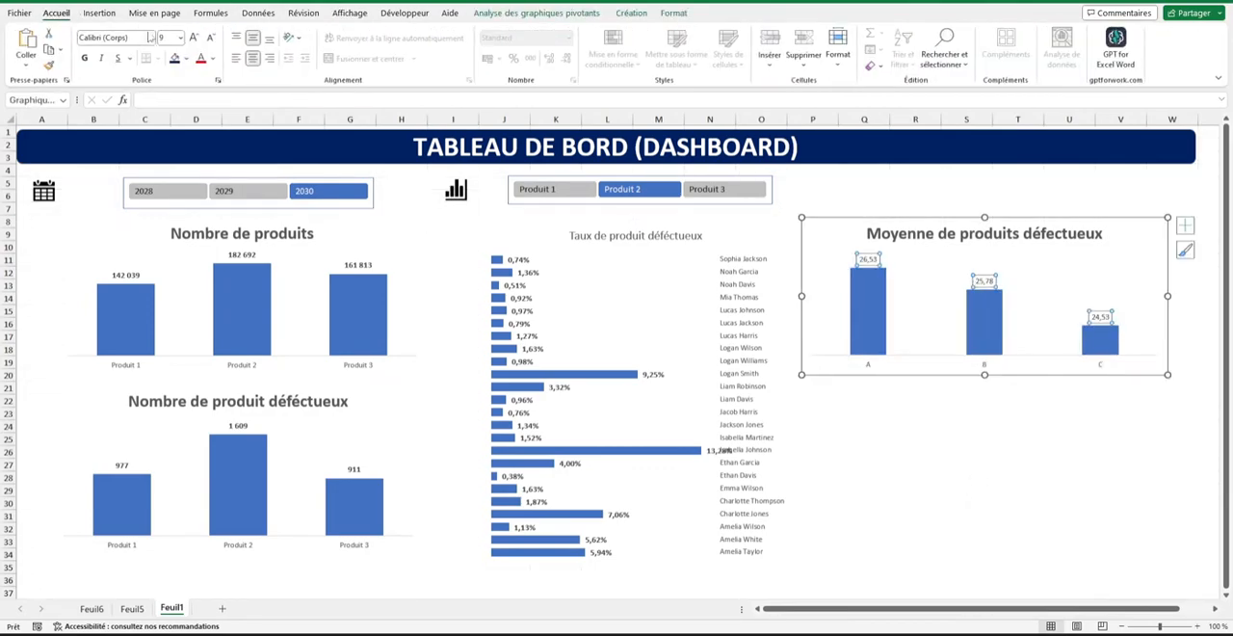
pyautogui.click(194, 38)
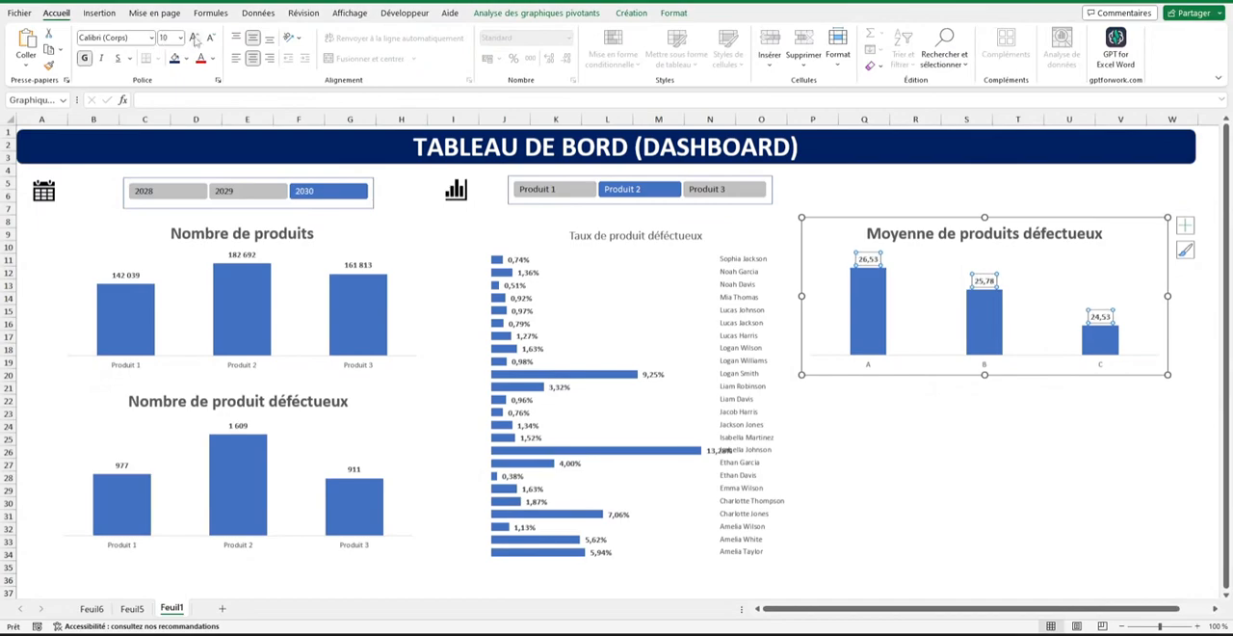
pyautogui.click(945, 442)
pyautogui.click(1118, 275)
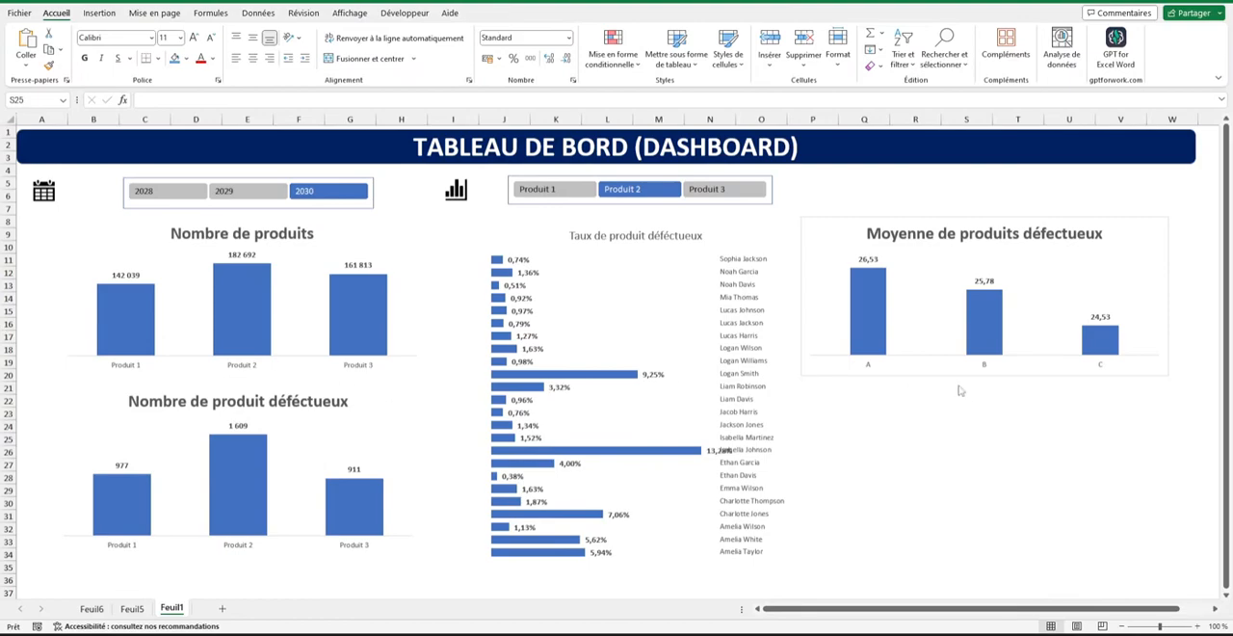
pyautogui.press('Escape')
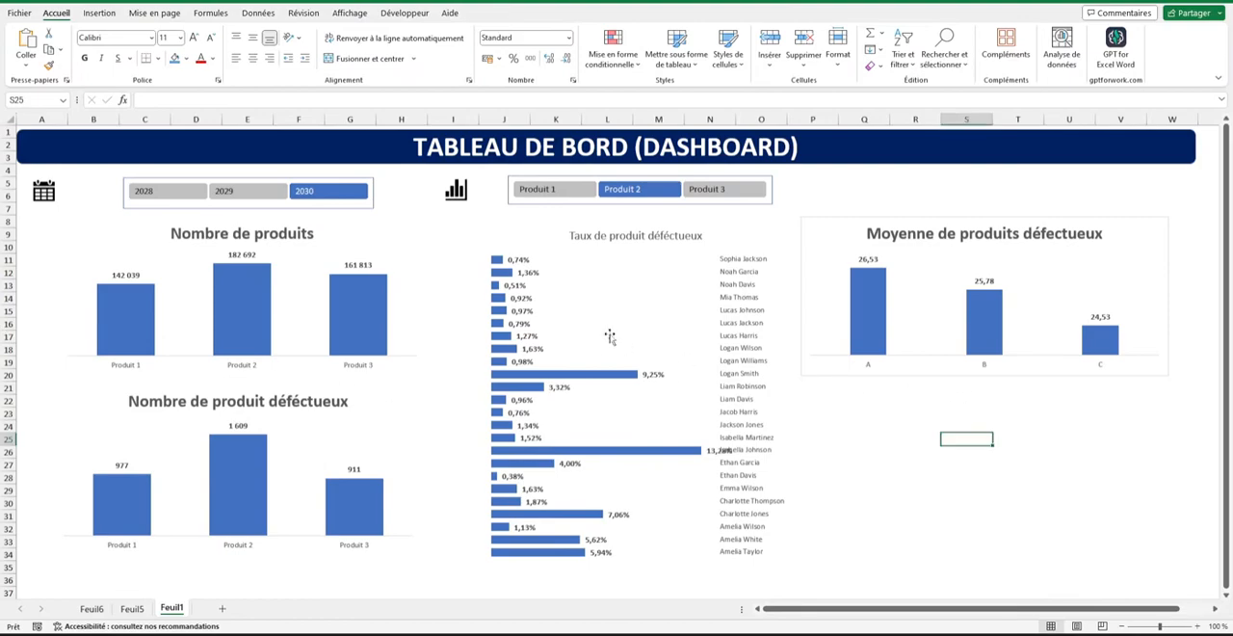
# Draw a rounded rectangle about 1,11 cm high and 15,29 cm wide above the Moyenne de produits défectueux chart.
pyautogui.click(99, 13)
pyautogui.click(205, 47)
pyautogui.click(266, 103)
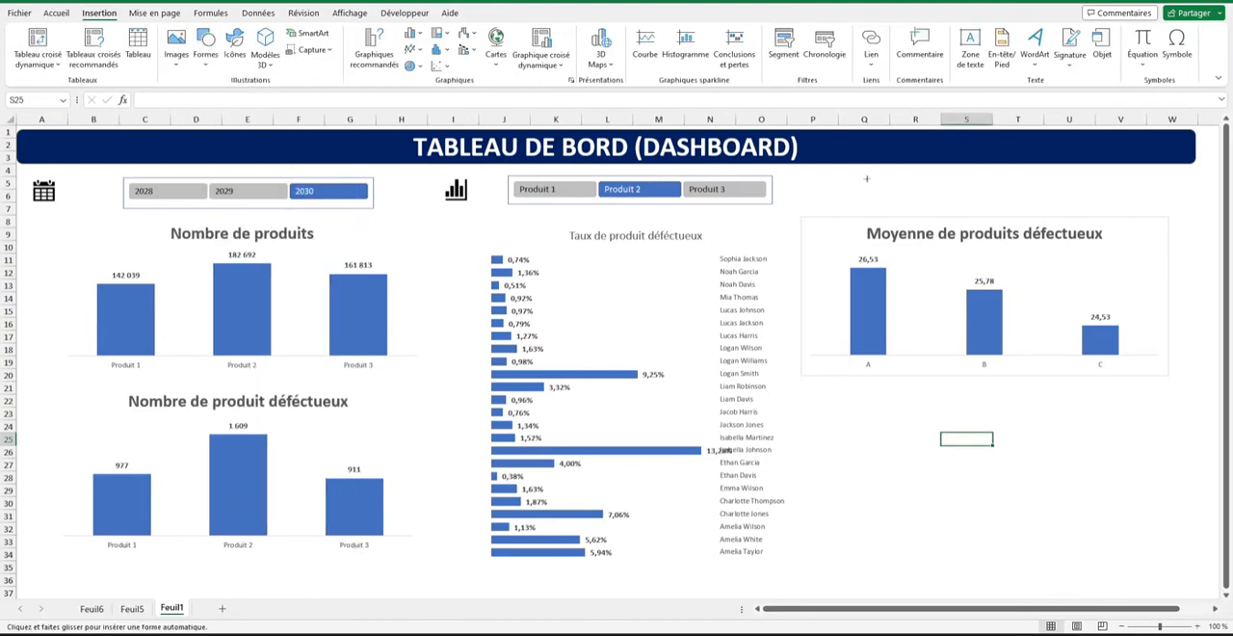
pyautogui.moveTo(795, 176); pyautogui.dragTo(1171, 202)
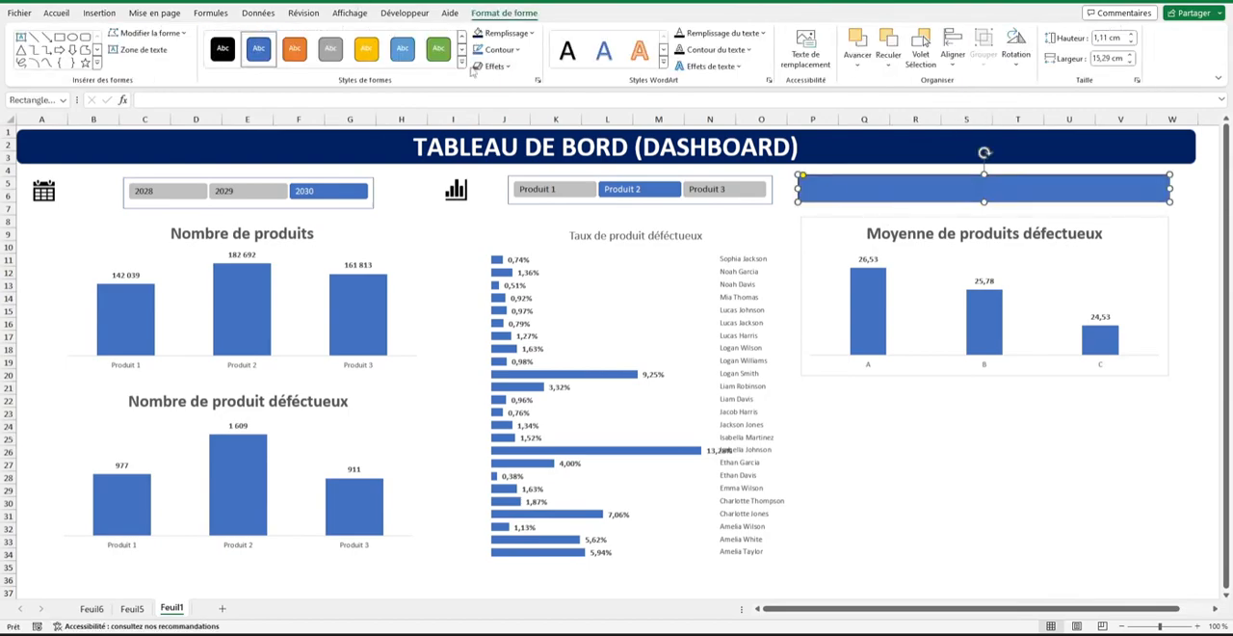
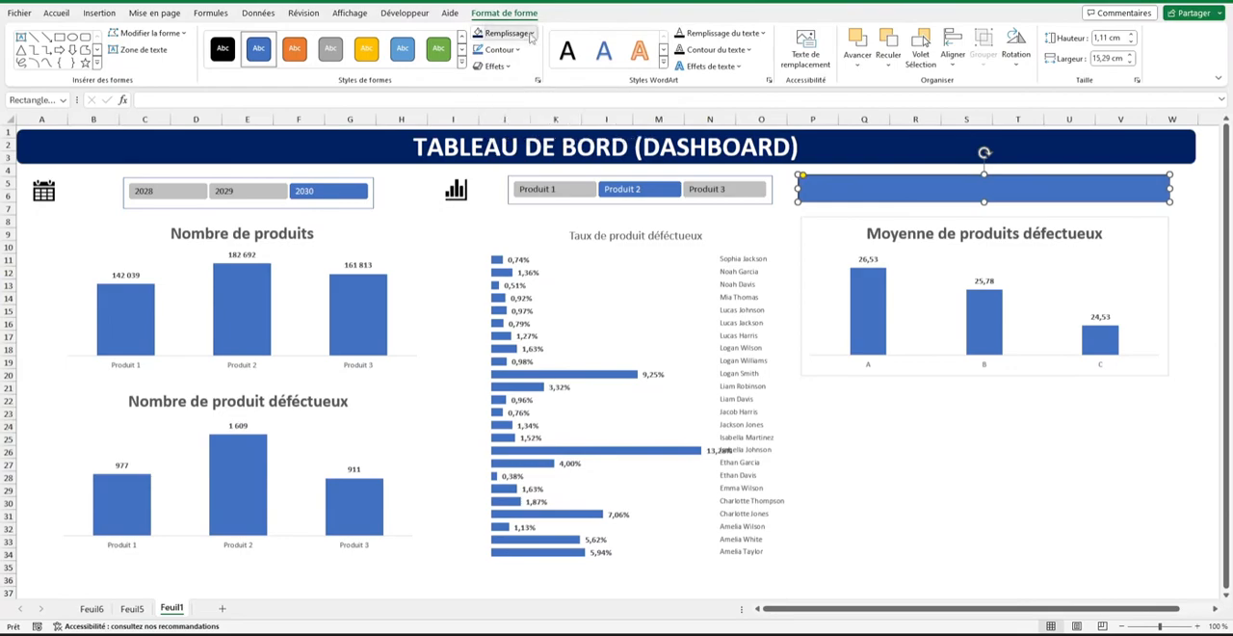
# Fill the rounded rectangle above the Moyenne de produits défectueux chart with light grey and remove its outline.
pyautogui.click(529, 35)
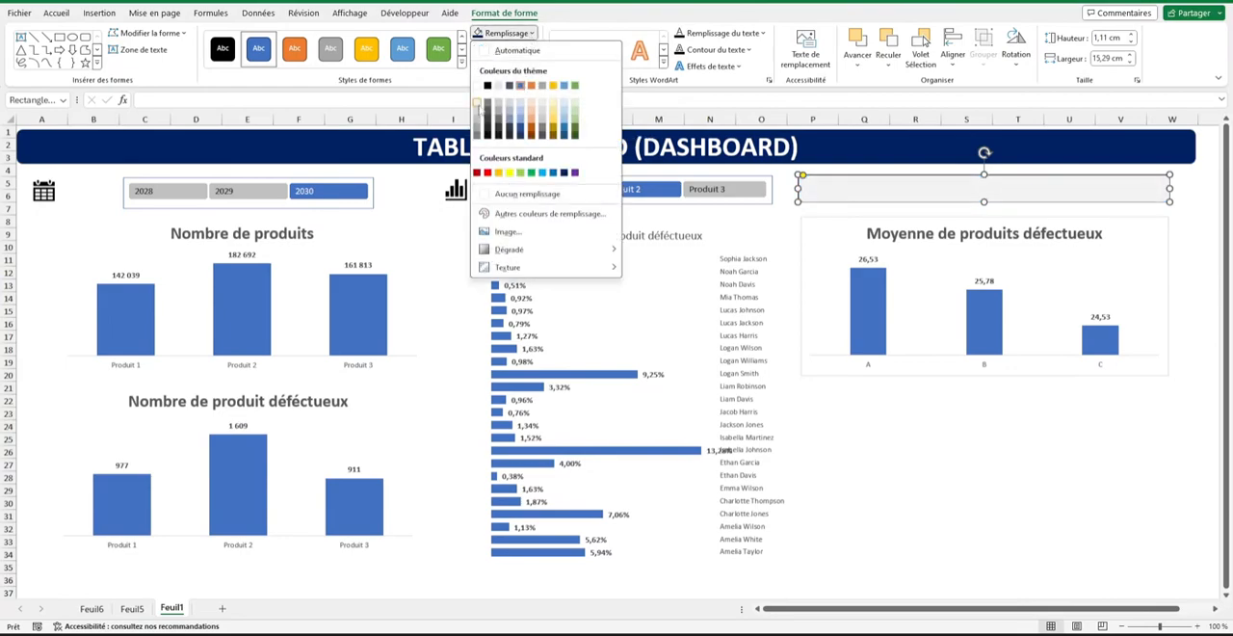
pyautogui.click(475, 112)
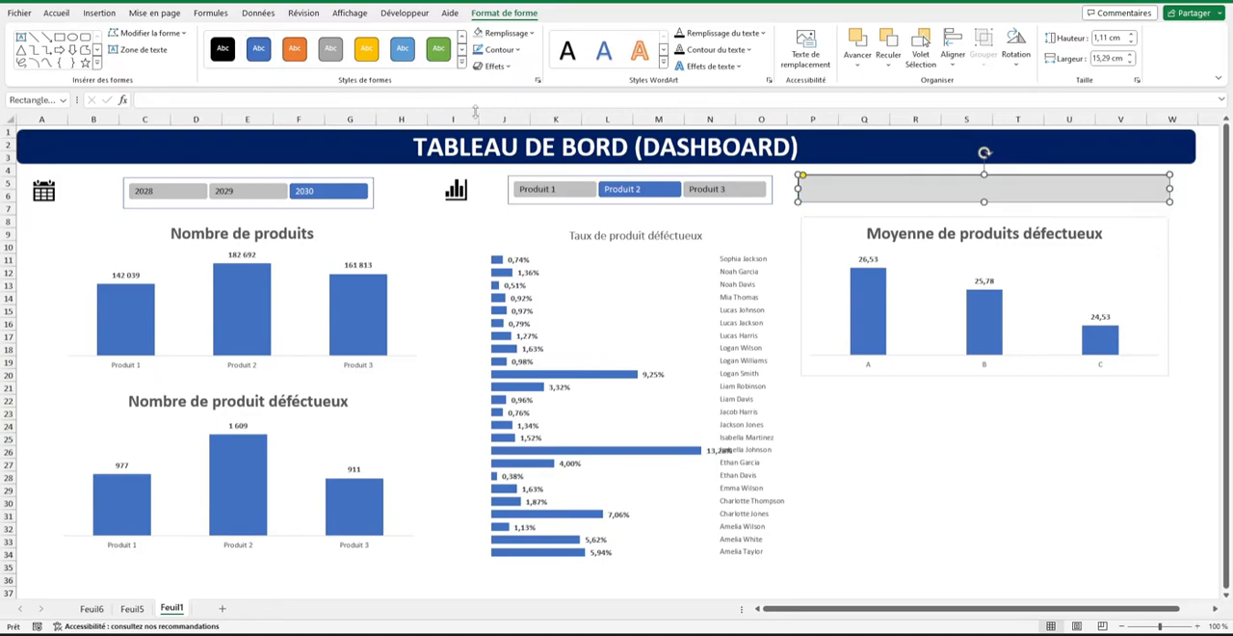
pyautogui.click(518, 50)
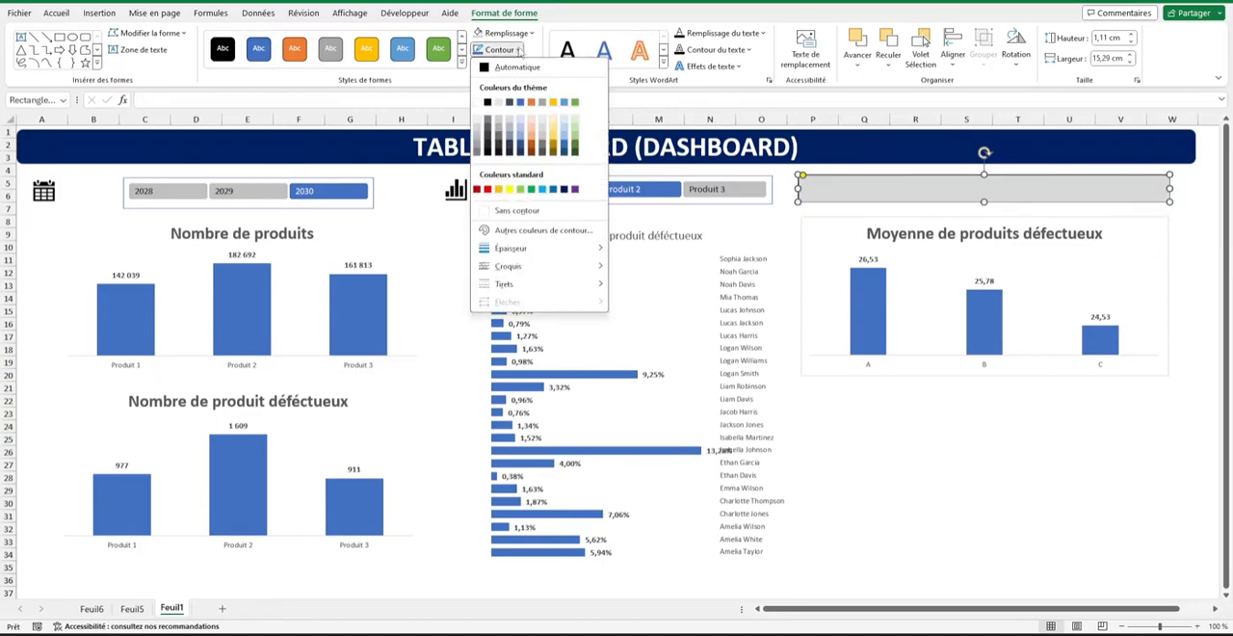
pyautogui.click(517, 210)
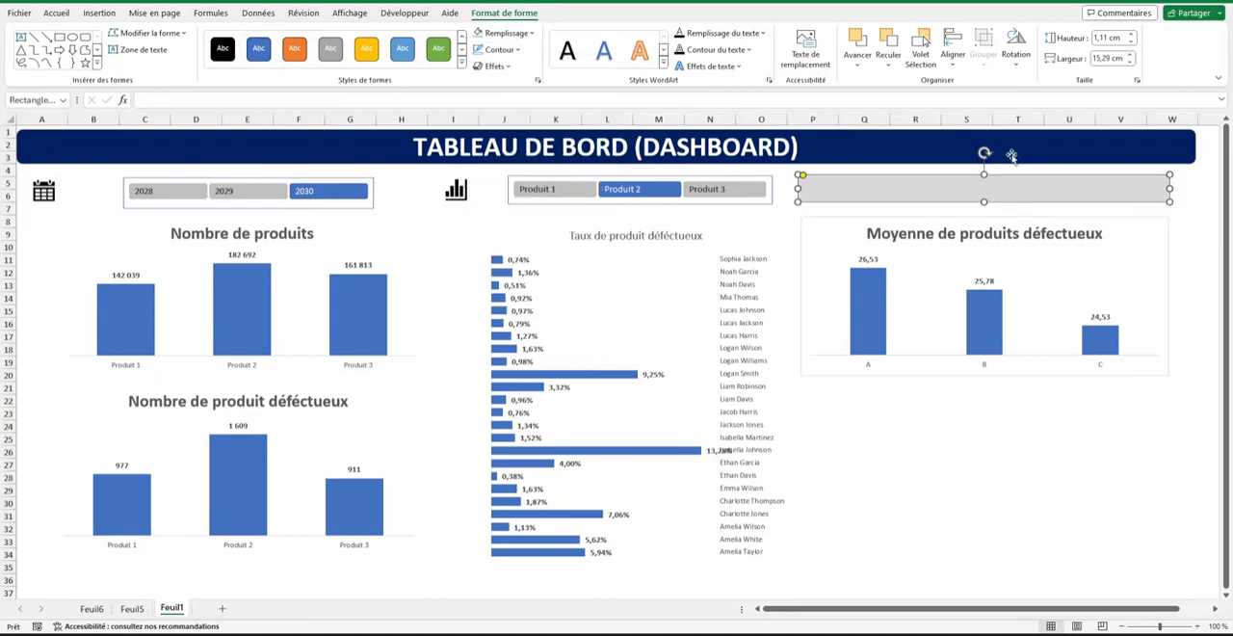
# Label the grey rounded rectangle "Analyse de produit défectueux" in bold, centred, black text at size 18.
pyautogui.click(905, 191)
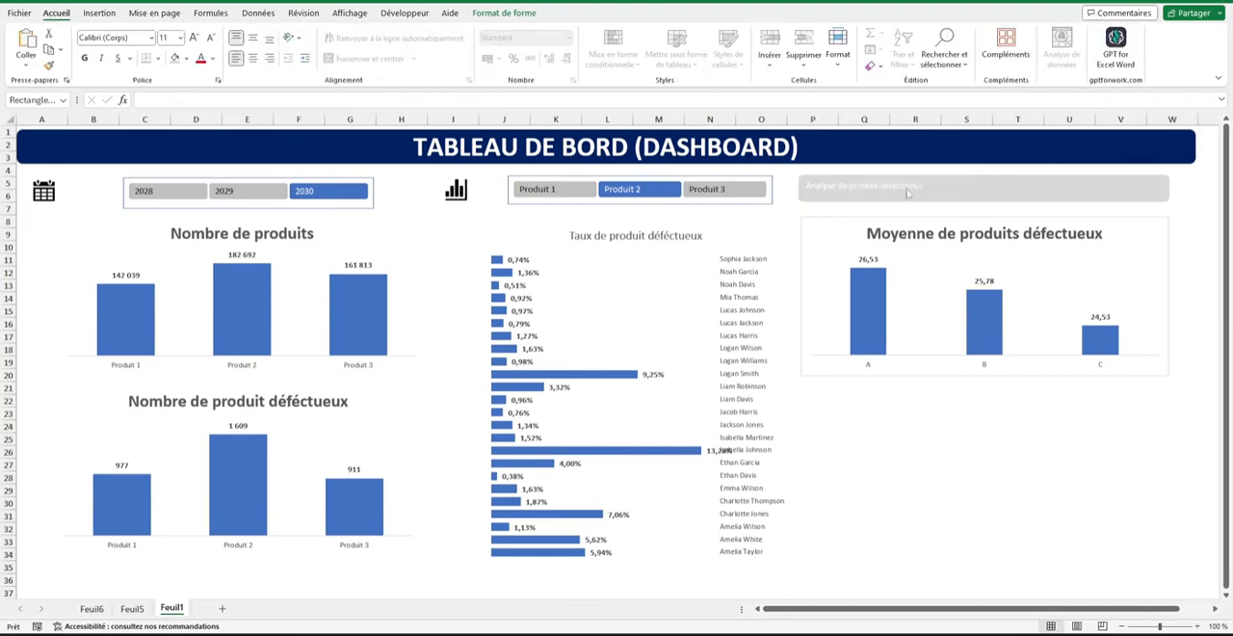
pyautogui.tripleClick(907, 192)
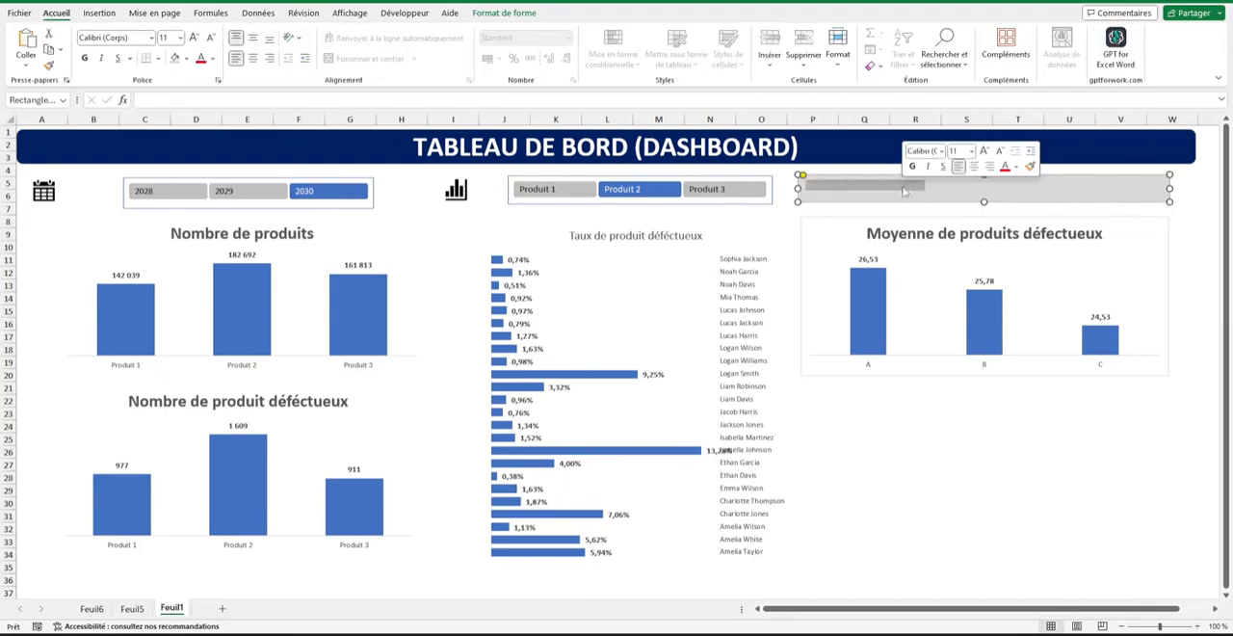
pyautogui.click(84, 59)
pyautogui.click(194, 39)
pyautogui.click(195, 39)
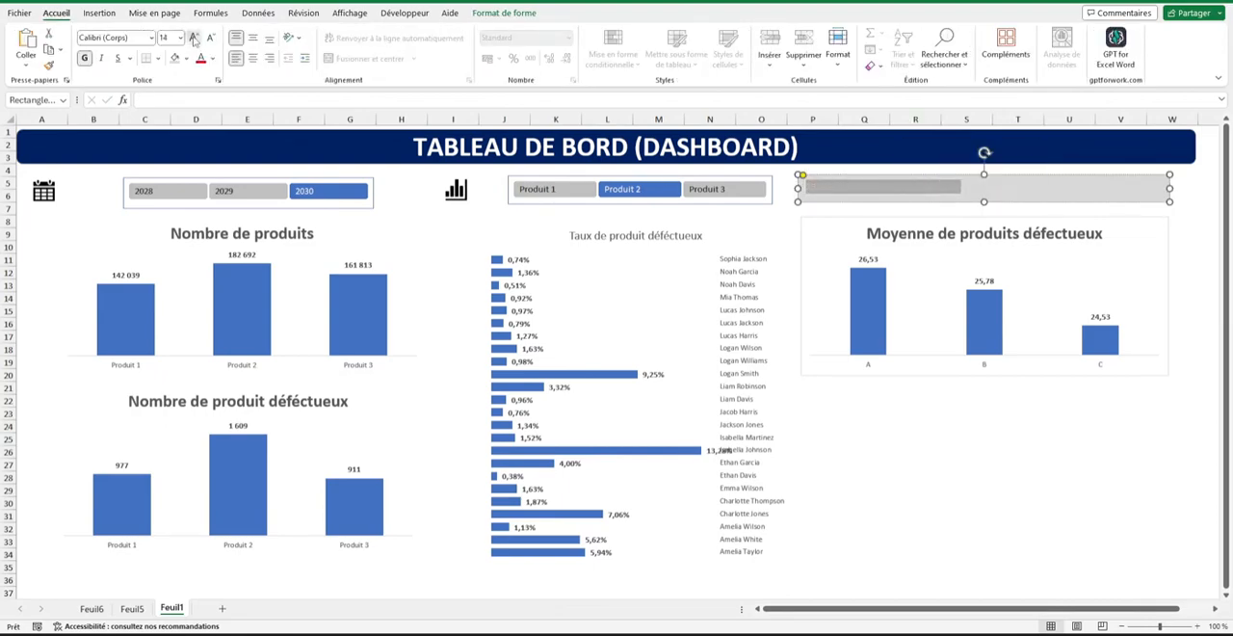
pyautogui.click(195, 38)
pyautogui.click(254, 58)
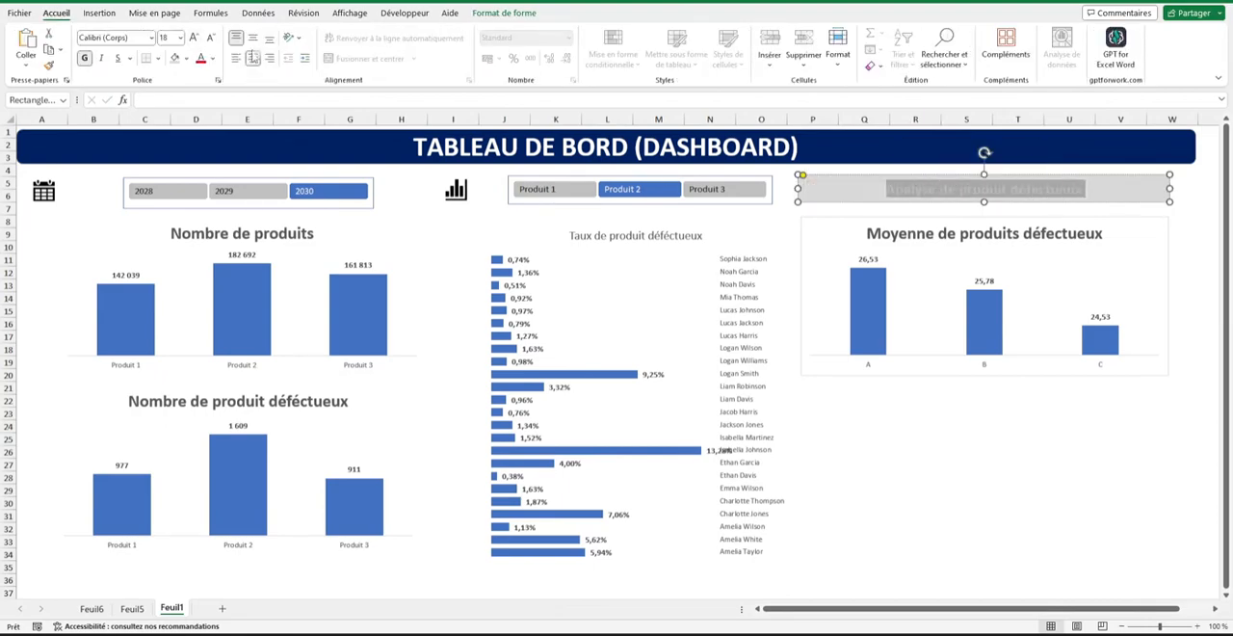
pyautogui.tripleClick(885, 189)
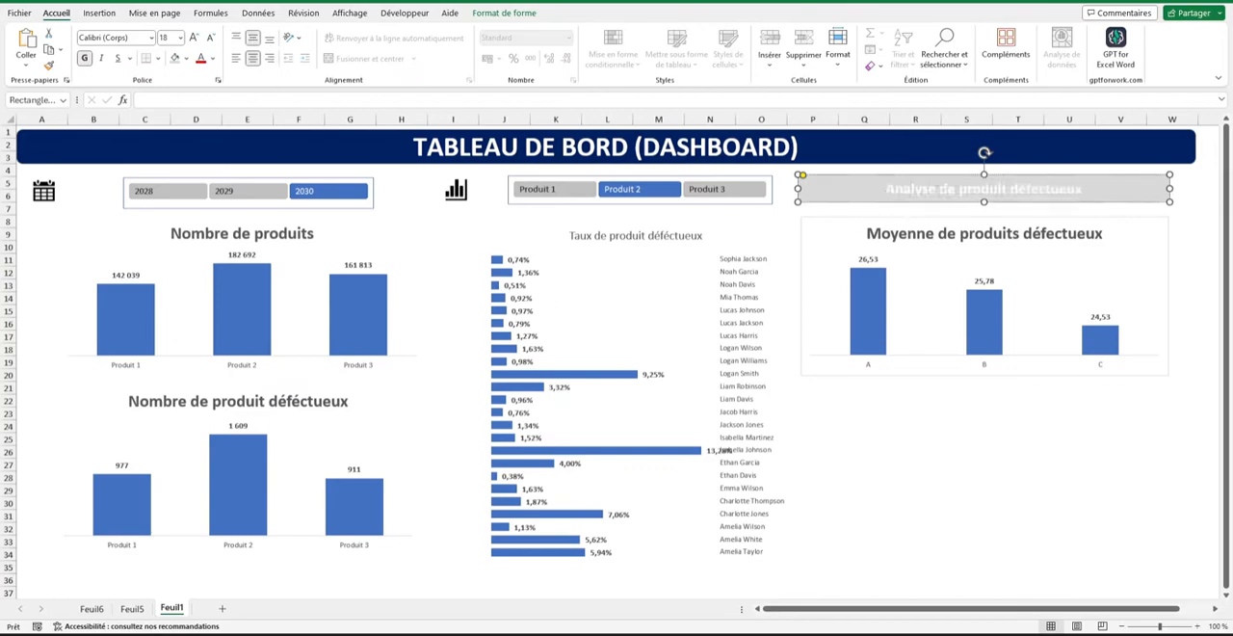
pyautogui.click(213, 59)
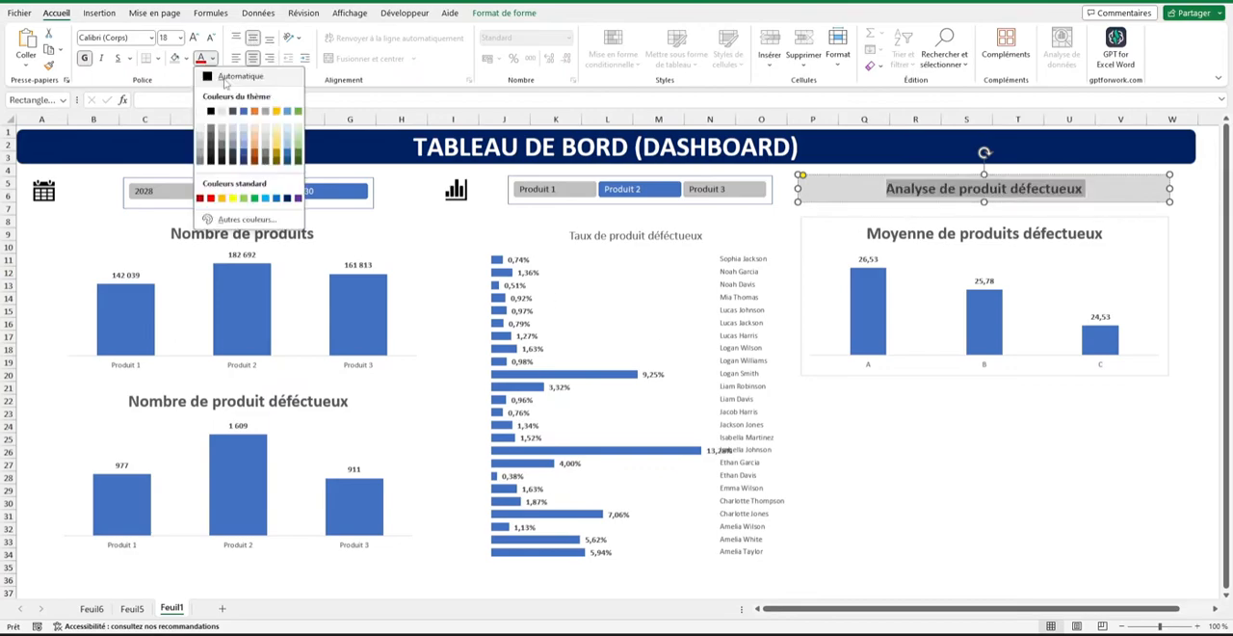
pyautogui.click(224, 80)
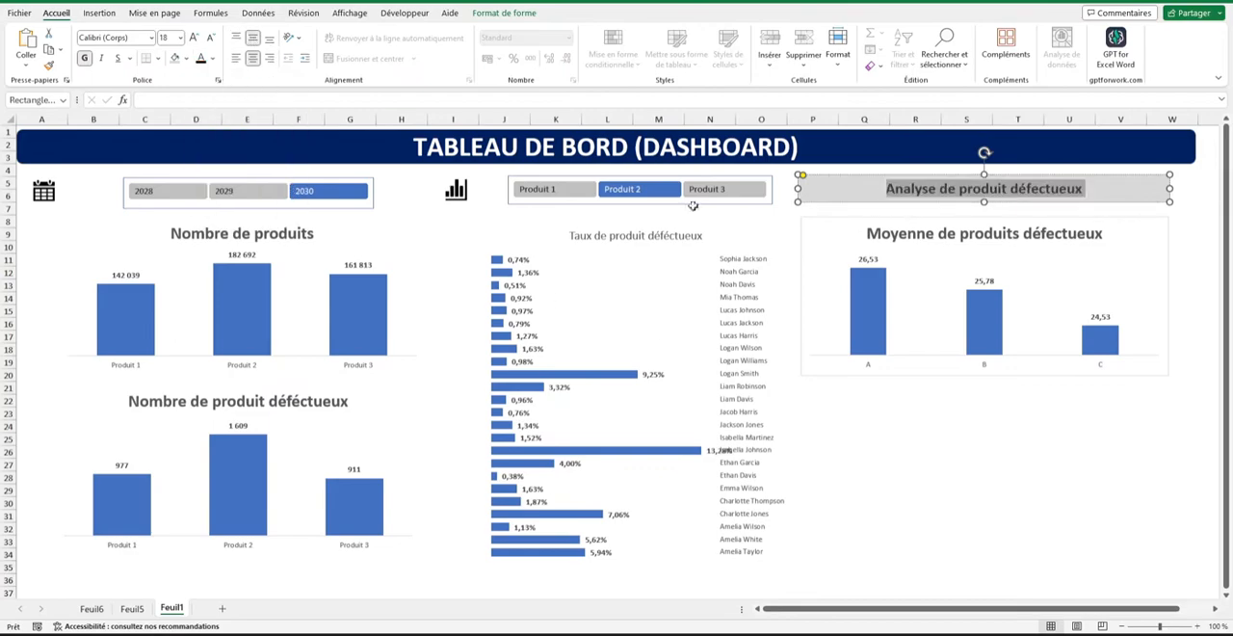
pyautogui.click(1046, 408)
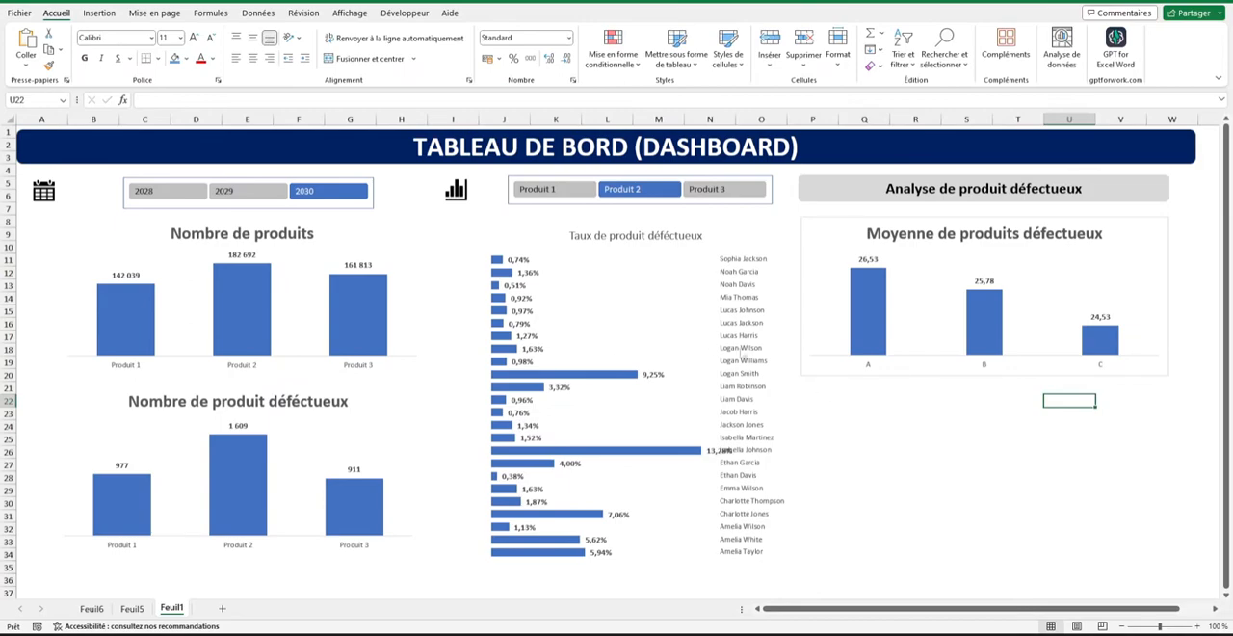
pyautogui.click(674, 308)
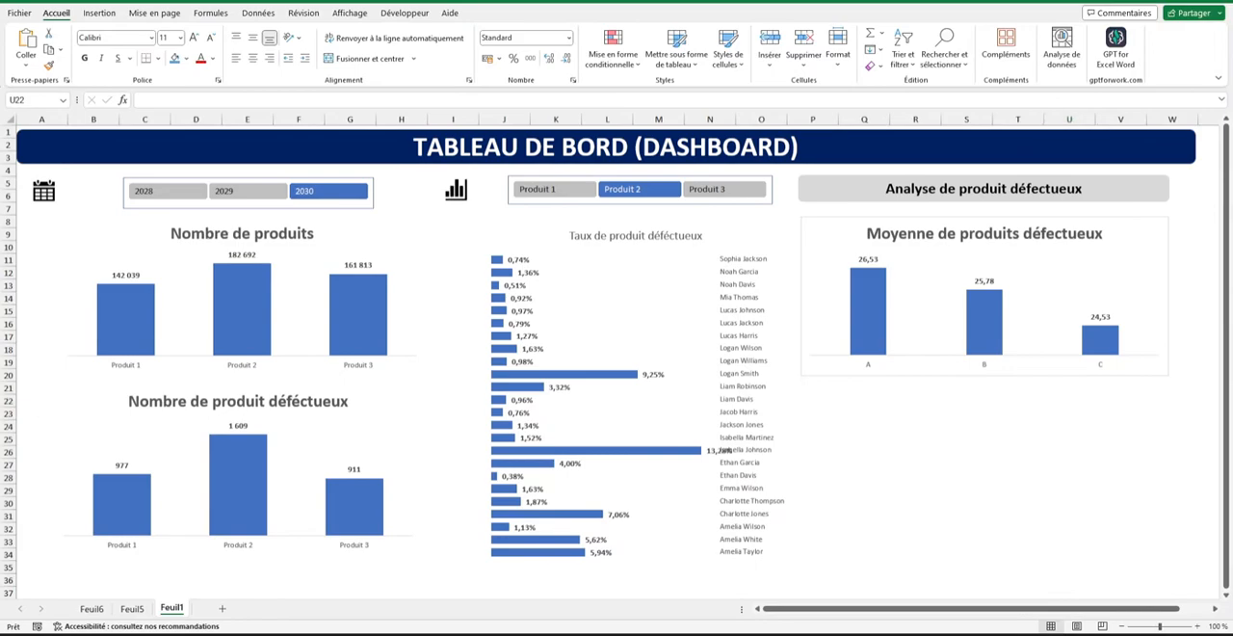
pyautogui.click(1067, 426)
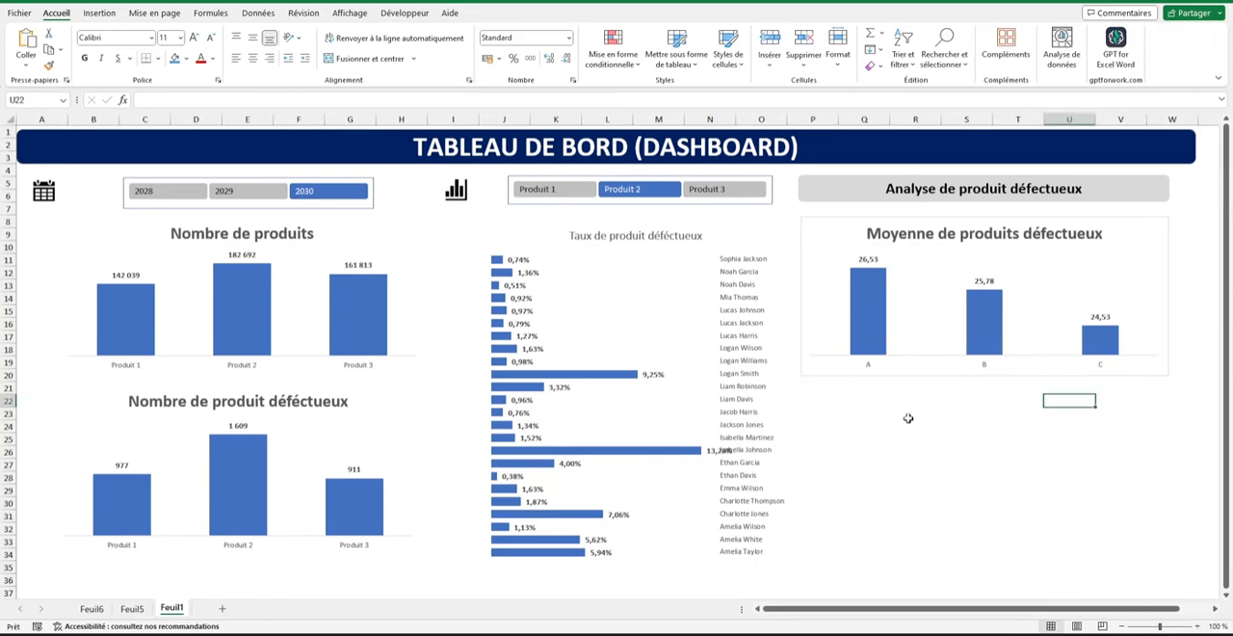
# Copy the Moyenne de Produits défecteux pivot table on Feuil6 and paste the duplicate at H10.
pyautogui.click(93, 608)
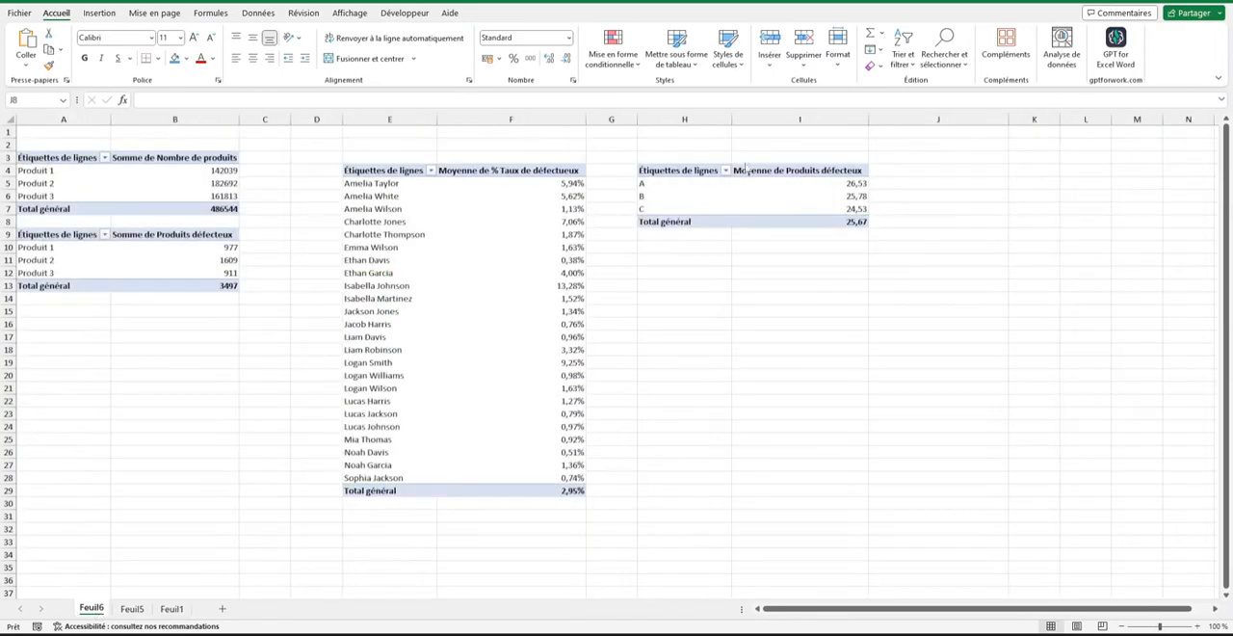
pyautogui.moveTo(686, 172); pyautogui.dragTo(724, 220)
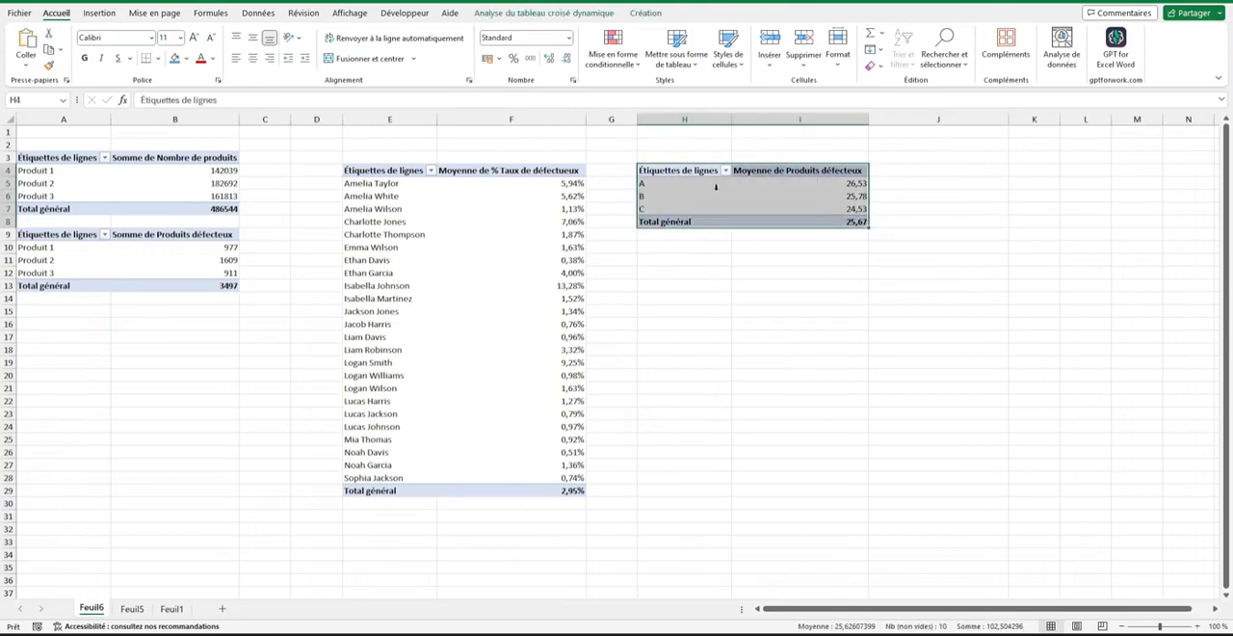
pyautogui.moveTo(678, 173); pyautogui.dragTo(781, 221)
pyautogui.click(630, 176)
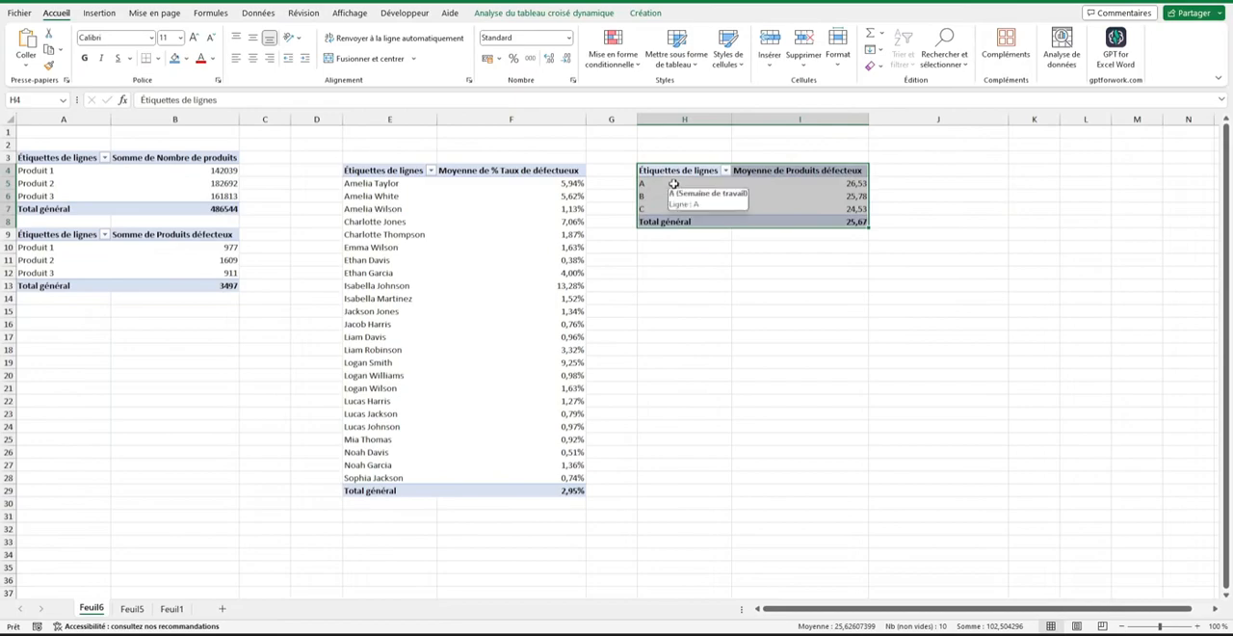
pyautogui.hotkey('ctrl', 'c')
pyautogui.click(649, 252)
pyautogui.hotkey('ctrl', 'v')
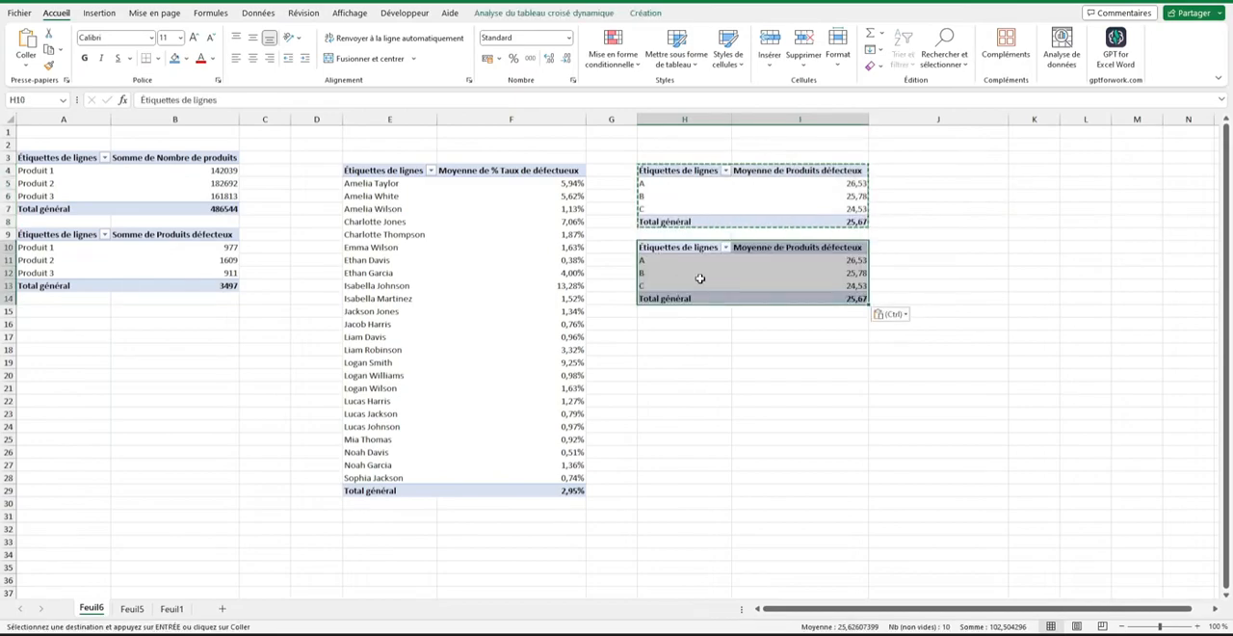
# Replace the value field of the duplicated pivot table with % Taux de défectueux, summarised as an average (Moyenne).
pyautogui.click(700, 277)
pyautogui.rightClick(767, 273)
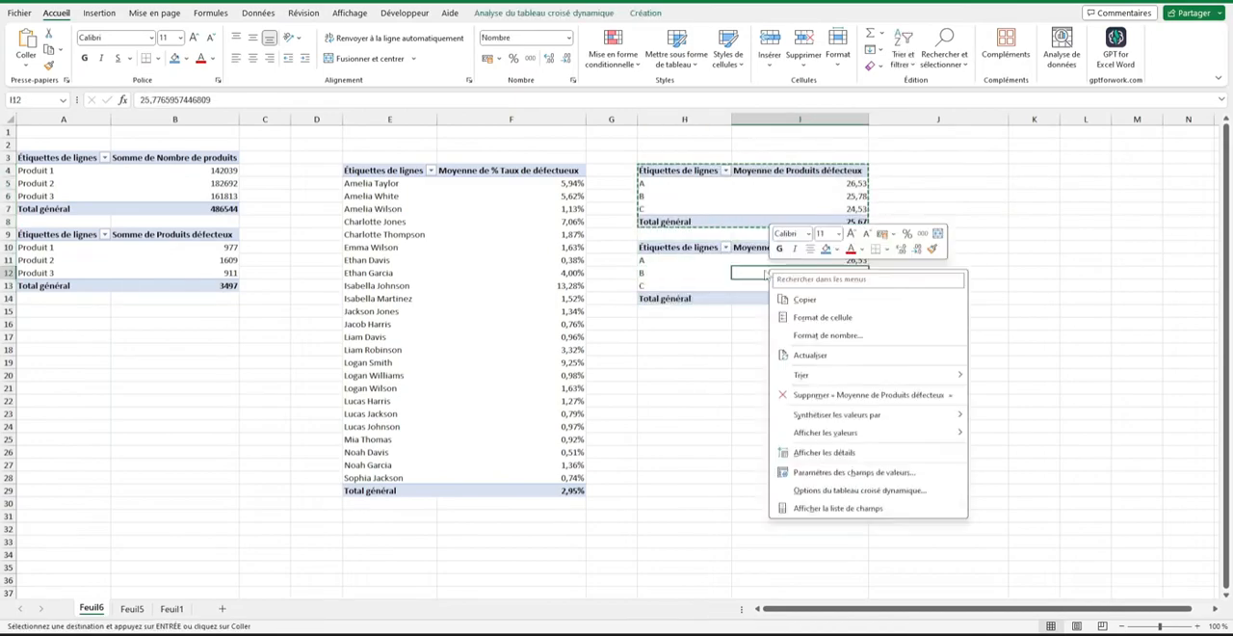
pyautogui.click(879, 507)
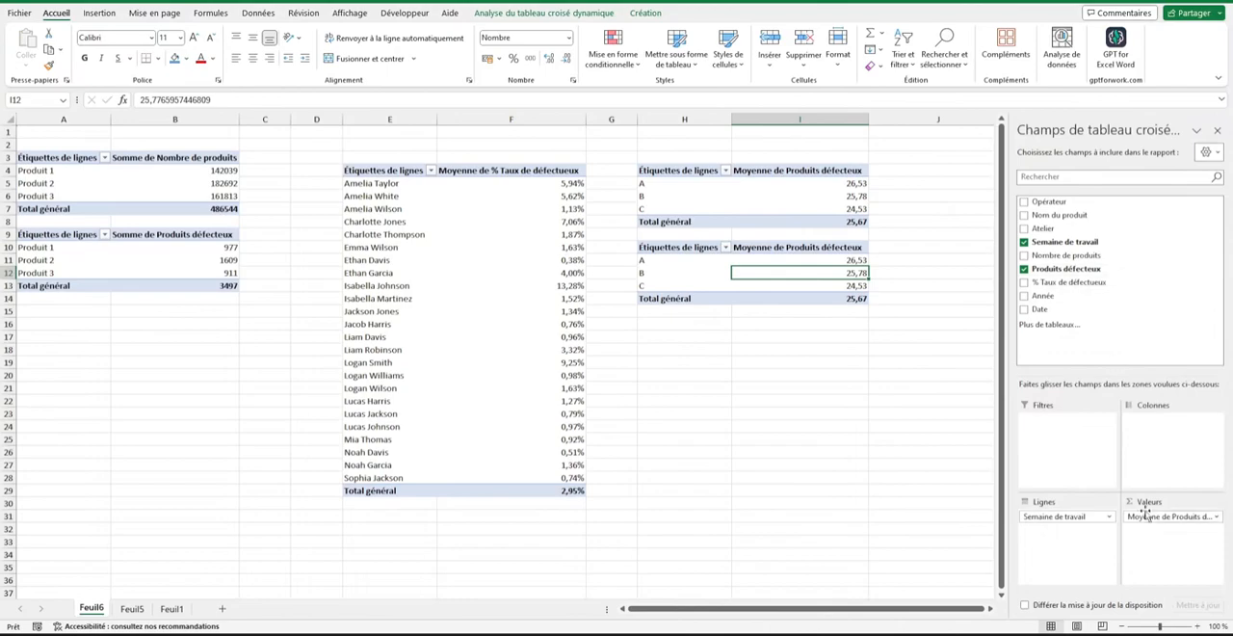
pyautogui.moveTo(1171, 516); pyautogui.dragTo(1108, 323)
pyautogui.click(1024, 282)
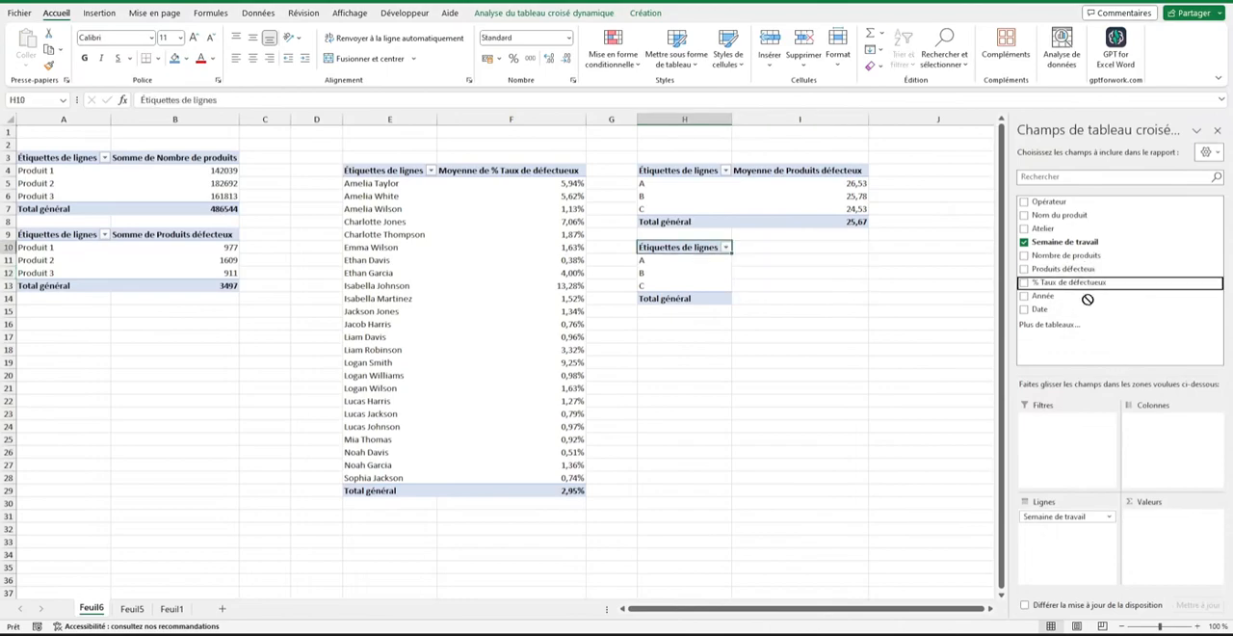
pyautogui.click(1217, 517)
pyautogui.click(1169, 503)
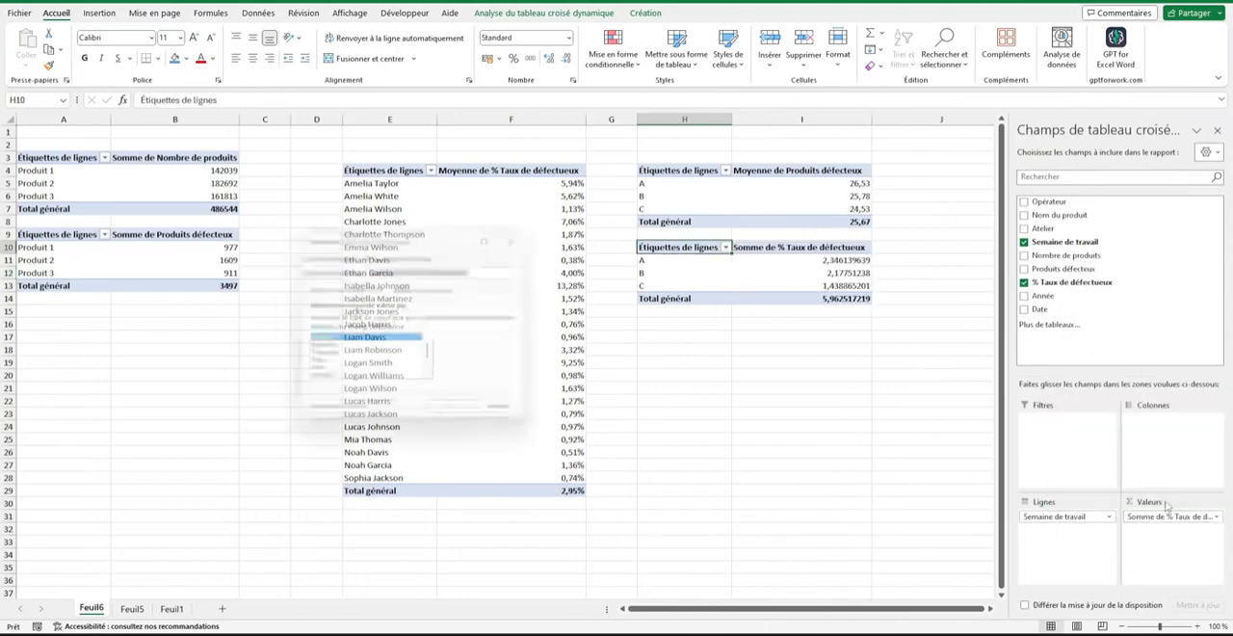
pyautogui.click(350, 357)
pyautogui.click(454, 417)
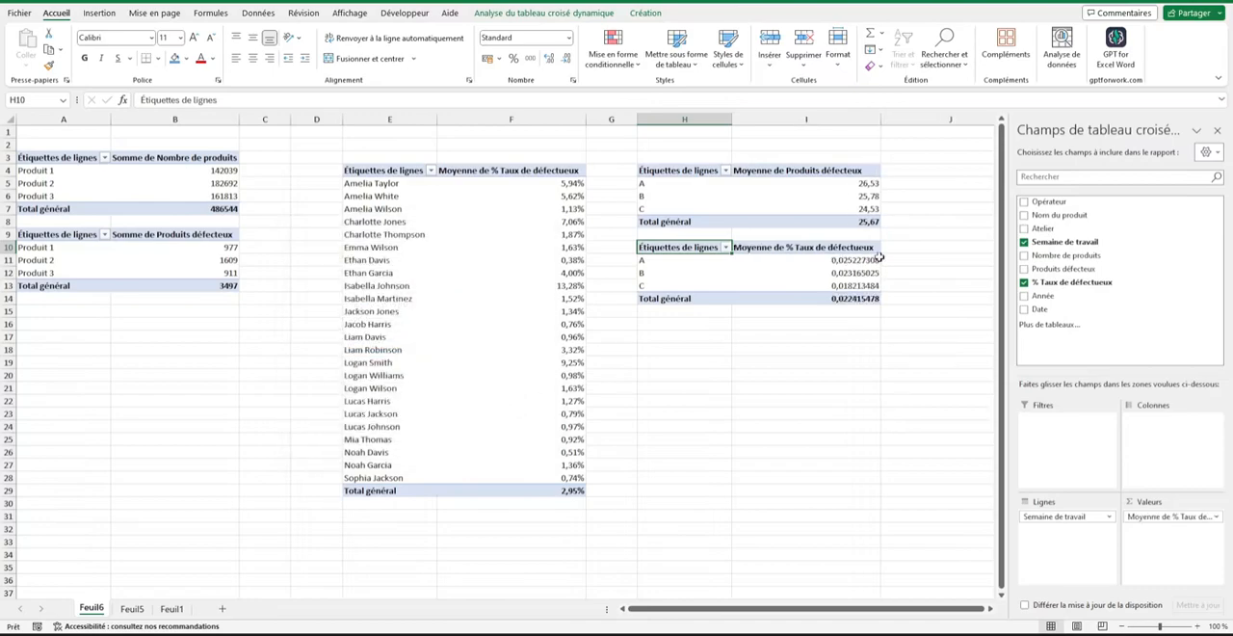
# Format the average defect rates by work week as percentages with 2 decimals and close the field list.
pyautogui.rightClick(872, 260)
pyautogui.click(929, 331)
pyautogui.click(782, 275)
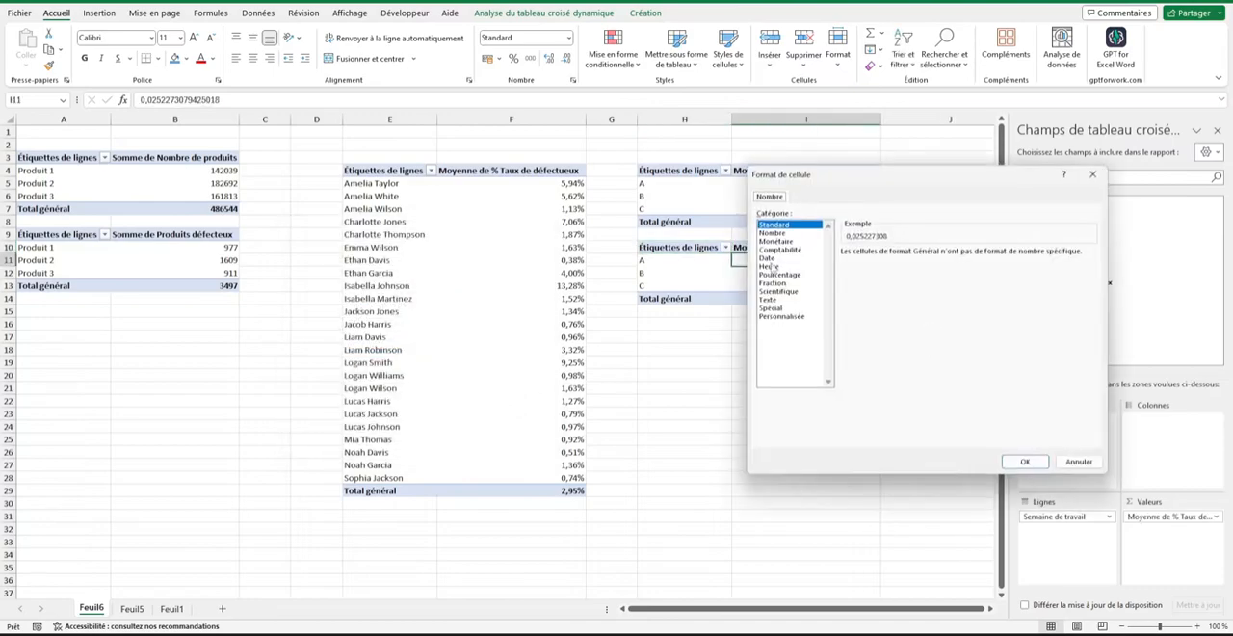
pyautogui.click(1026, 461)
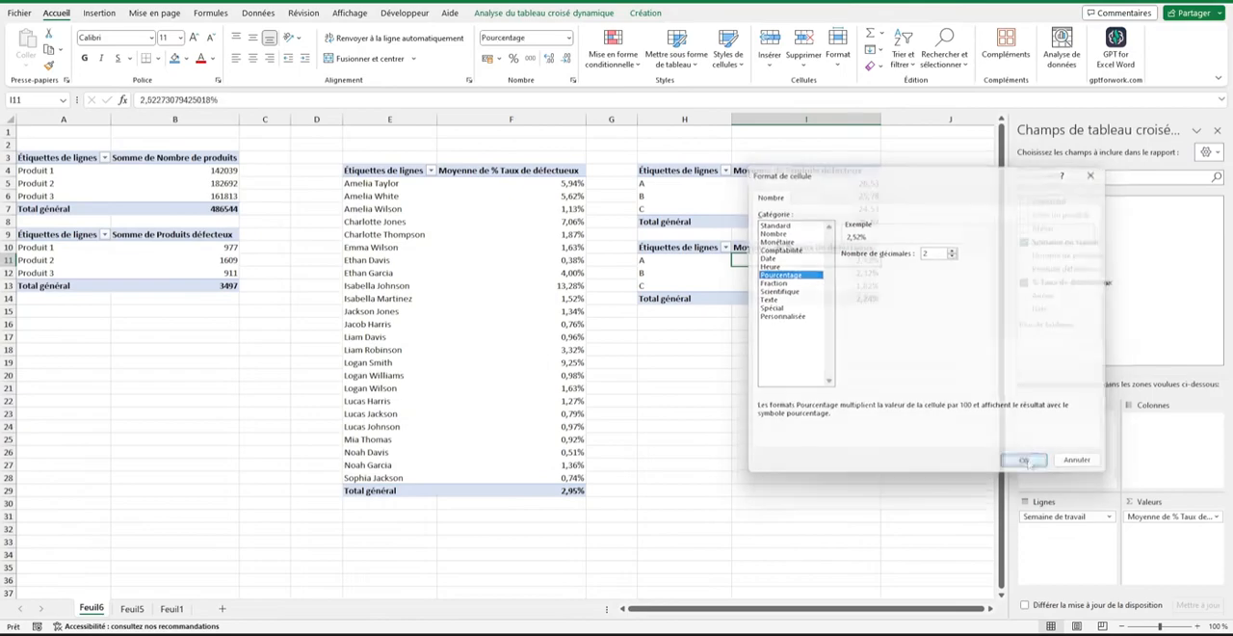
pyautogui.click(1217, 130)
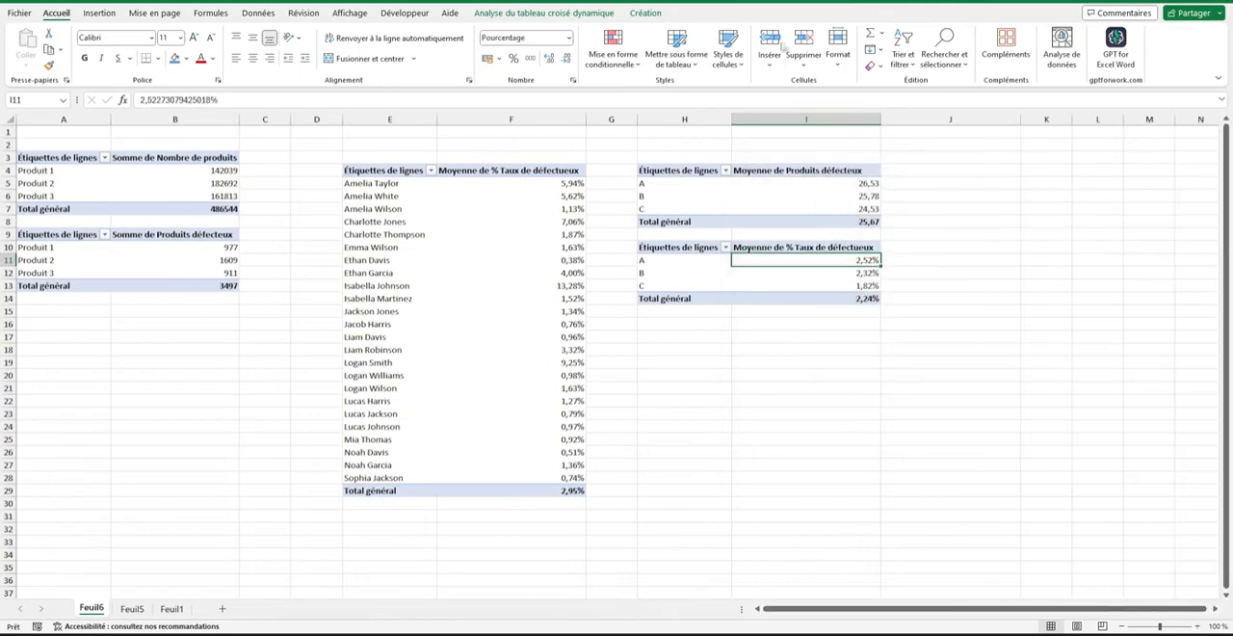
# Insert a clustered column pivot chart from the weekly defect rate pivot table and hide its value and axis field buttons.
pyautogui.click(514, 12)
pyautogui.click(967, 44)
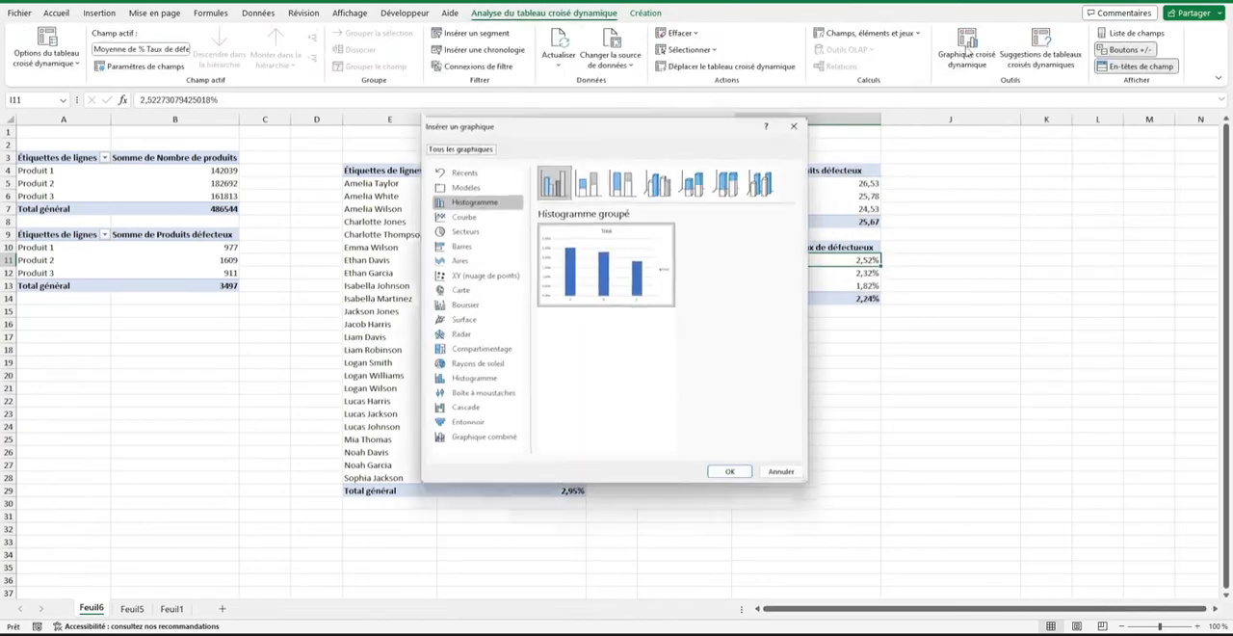
pyautogui.doubleClick(642, 280)
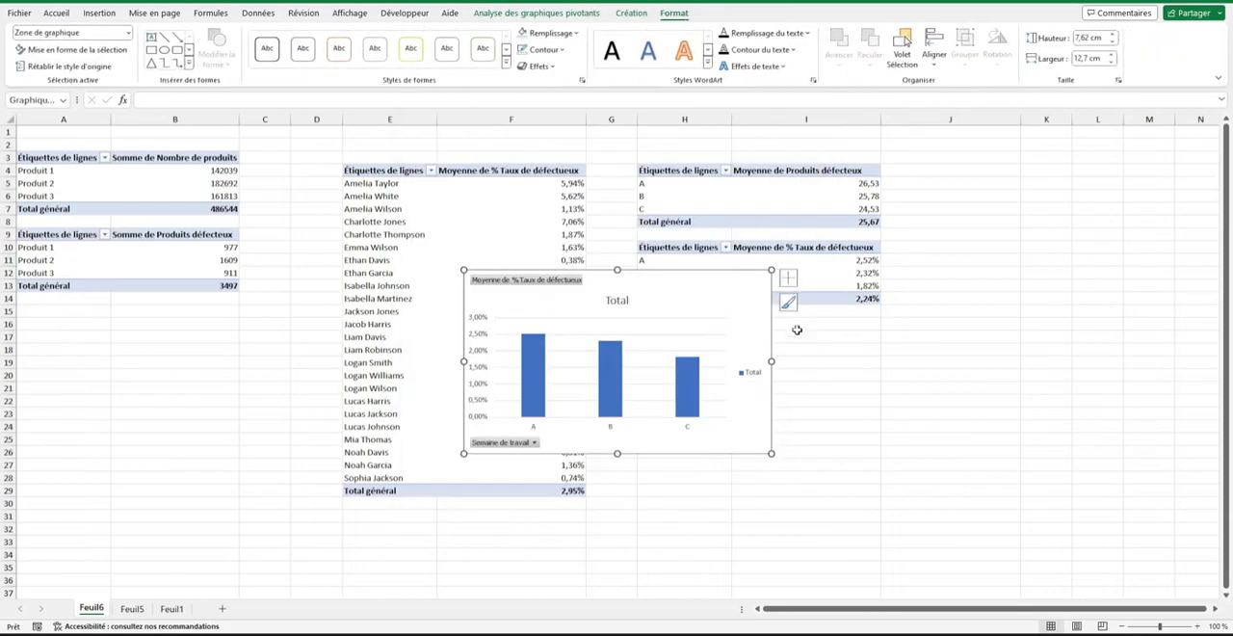
pyautogui.rightClick(560, 292)
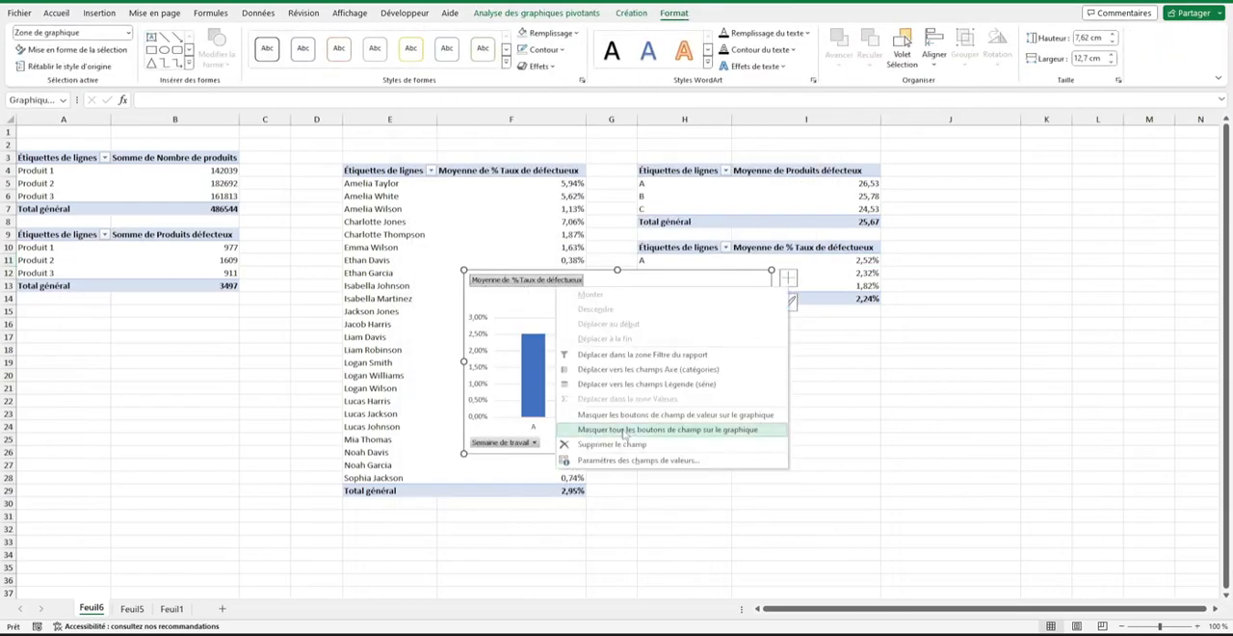
pyautogui.click(627, 429)
pyautogui.rightClick(521, 443)
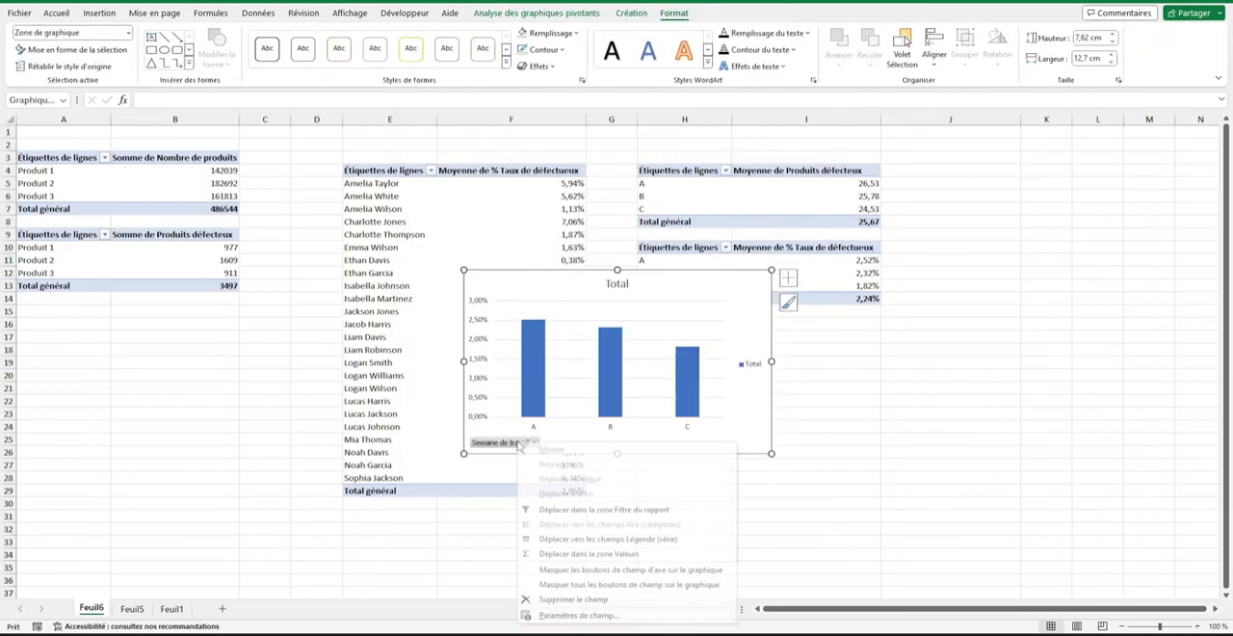
pyautogui.click(626, 570)
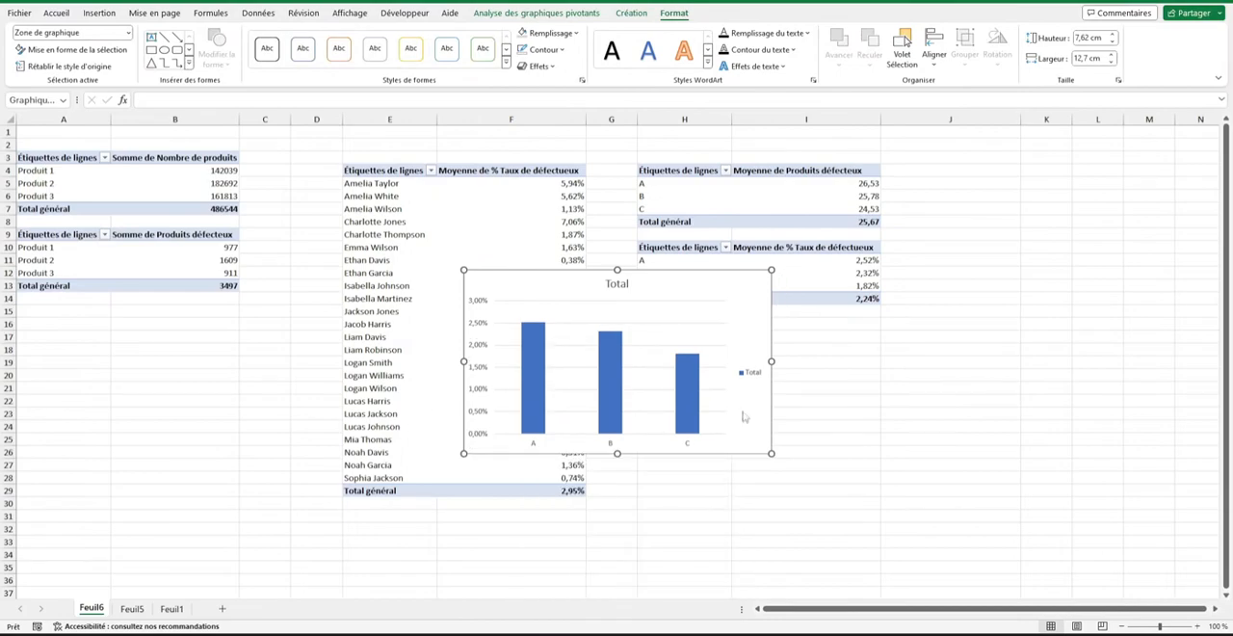
# Move the new defect rate chart from Feuil6 to Feuil1 and place it below the Moyenne de produits défectueux chart.
pyautogui.click(691, 473)
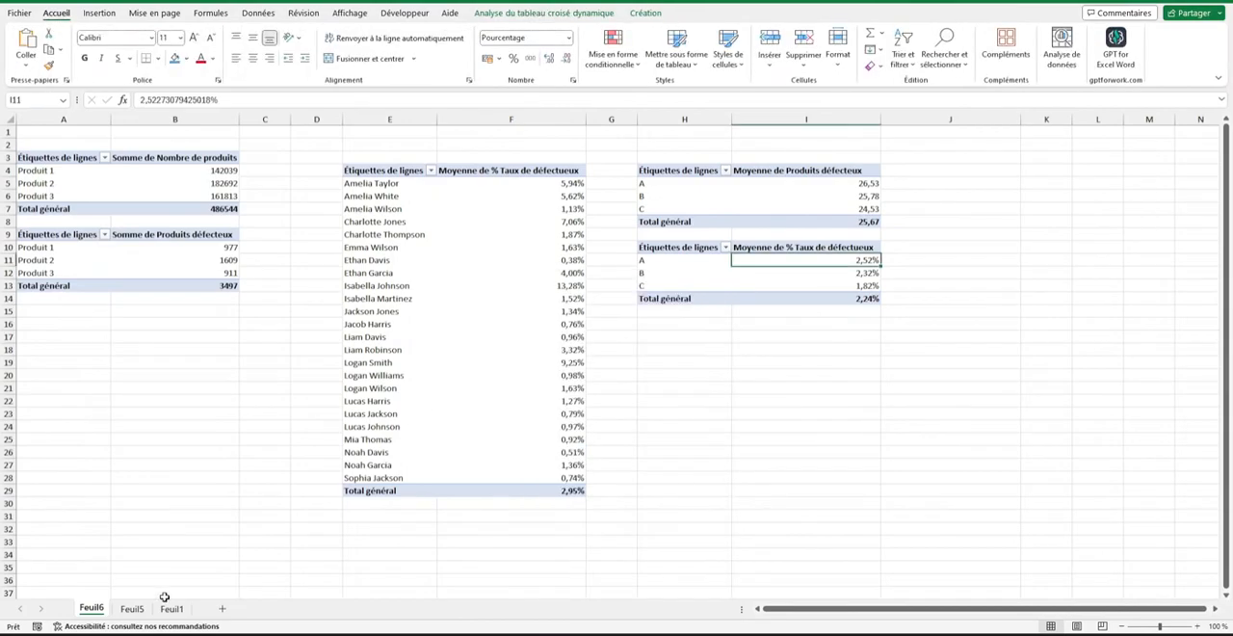
pyautogui.click(172, 608)
pyautogui.hotkey('ctrl', 'v')
pyautogui.moveTo(1046, 407); pyautogui.dragTo(843, 401)
# Delete the legend and the vertical percentage axis from the new defect rate chart.
pyautogui.click(1089, 485)
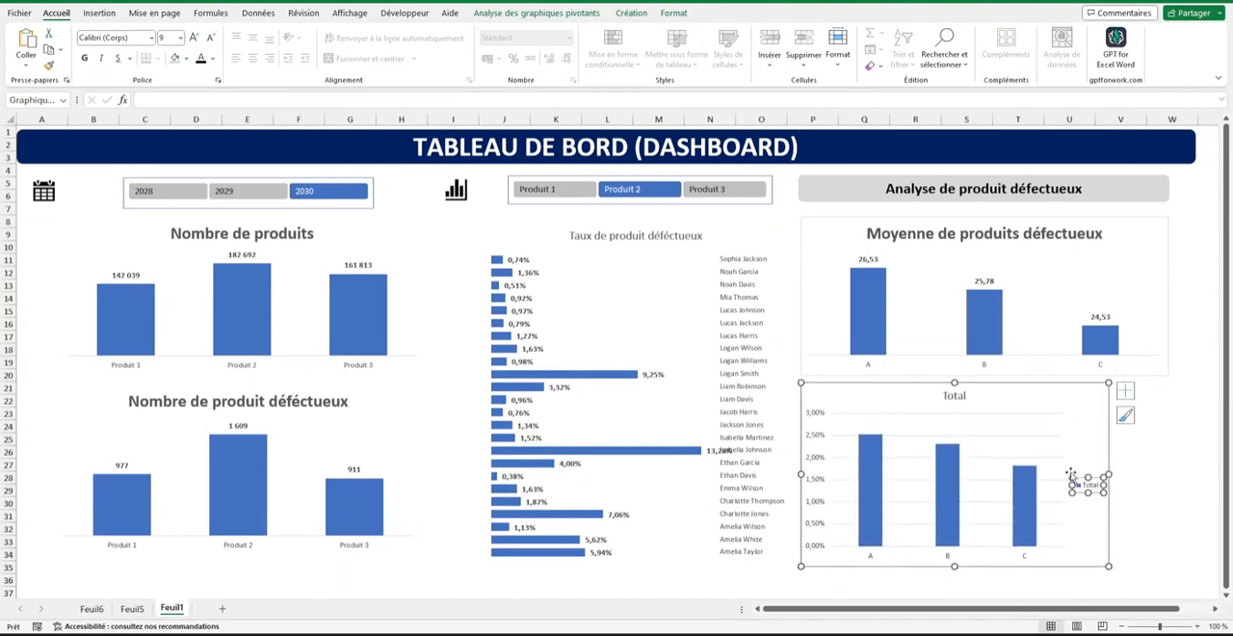
pyautogui.press('Delete')
pyautogui.click(816, 440)
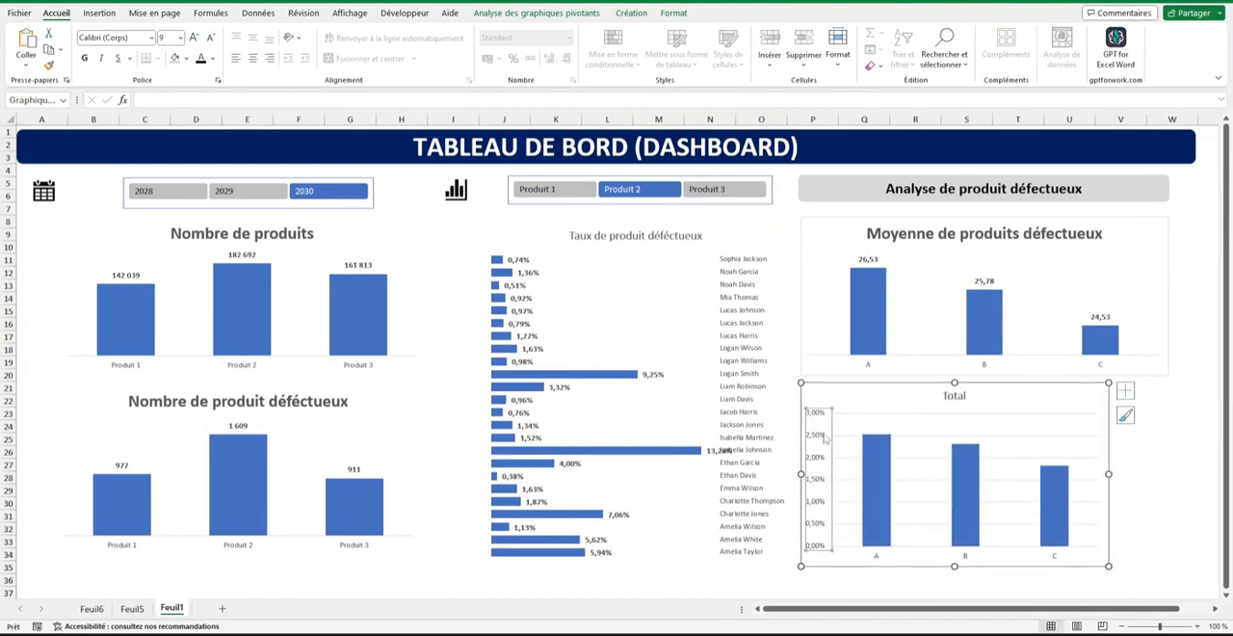
pyautogui.press('Delete')
# Match the new defect rate chart to the Moyenne de produits défectueux chart's size, 6,55 cm high by 15,13 cm wide.
pyautogui.click(999, 272)
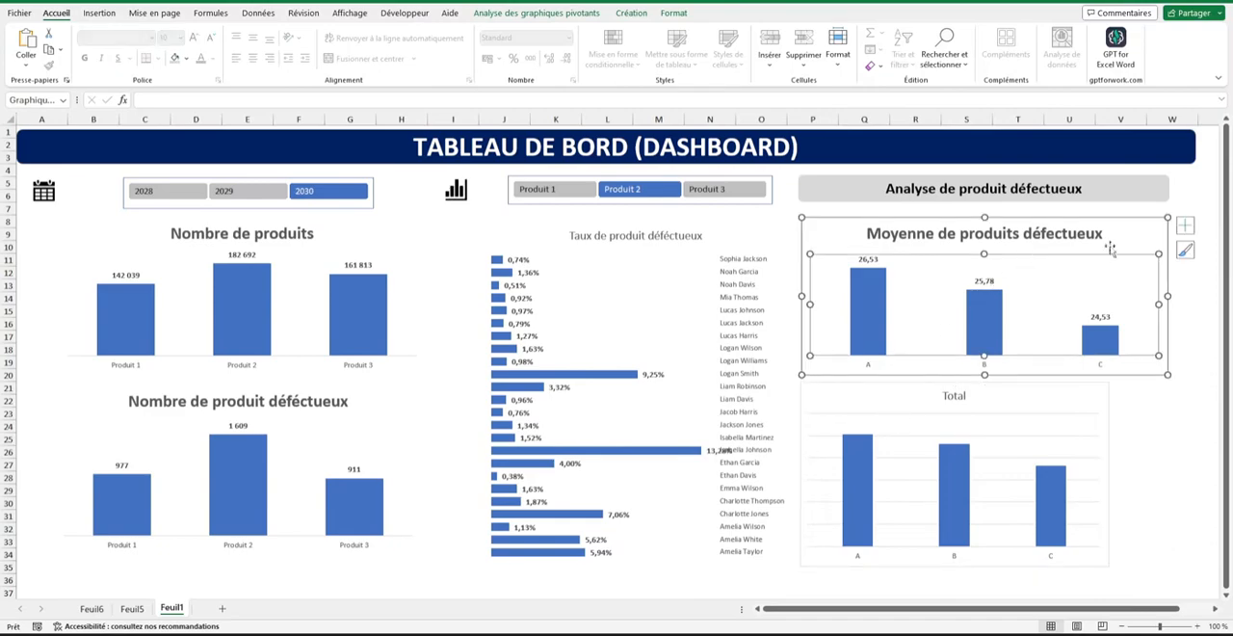
pyautogui.click(665, 13)
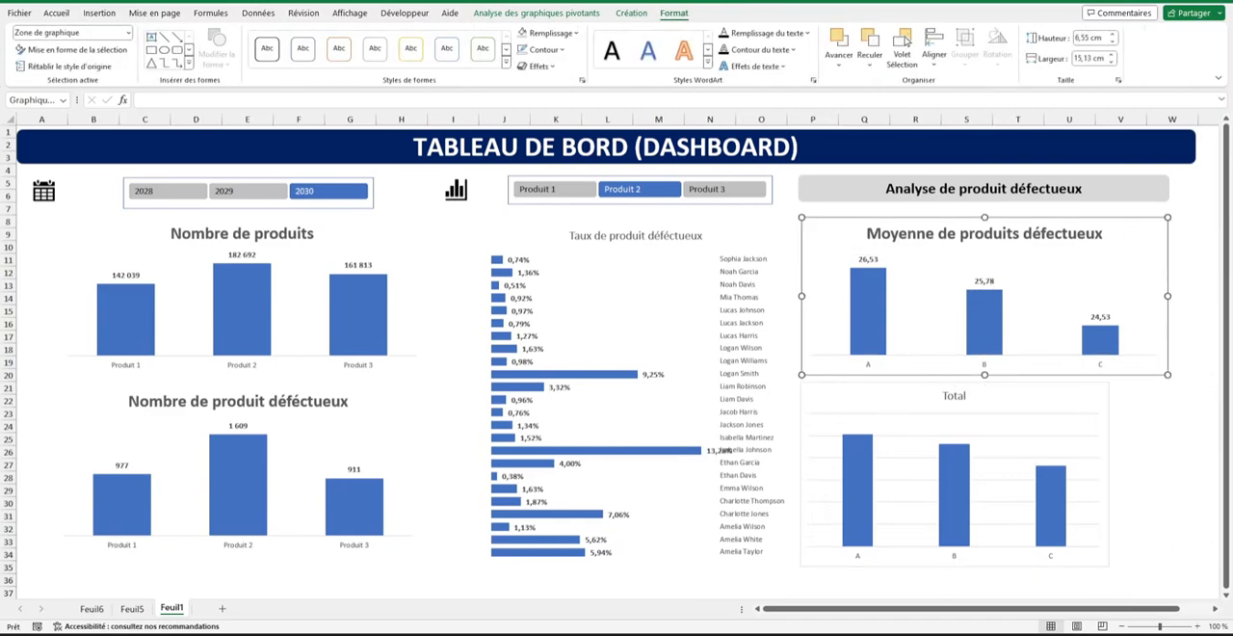
pyautogui.click(1079, 387)
pyautogui.click(1084, 37)
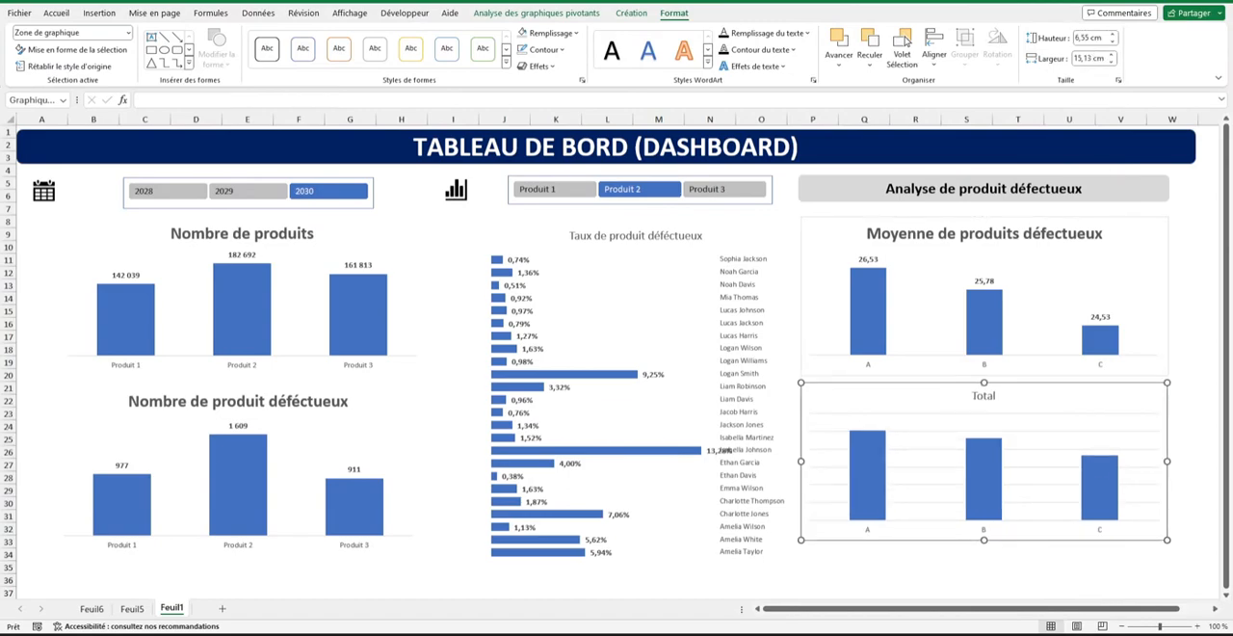
# Remove the gridlines from the defect rate chart and move it slightly down, away from the Moyenne de produits défectueux chart.
pyautogui.click(1185, 391)
pyautogui.click(668, 485)
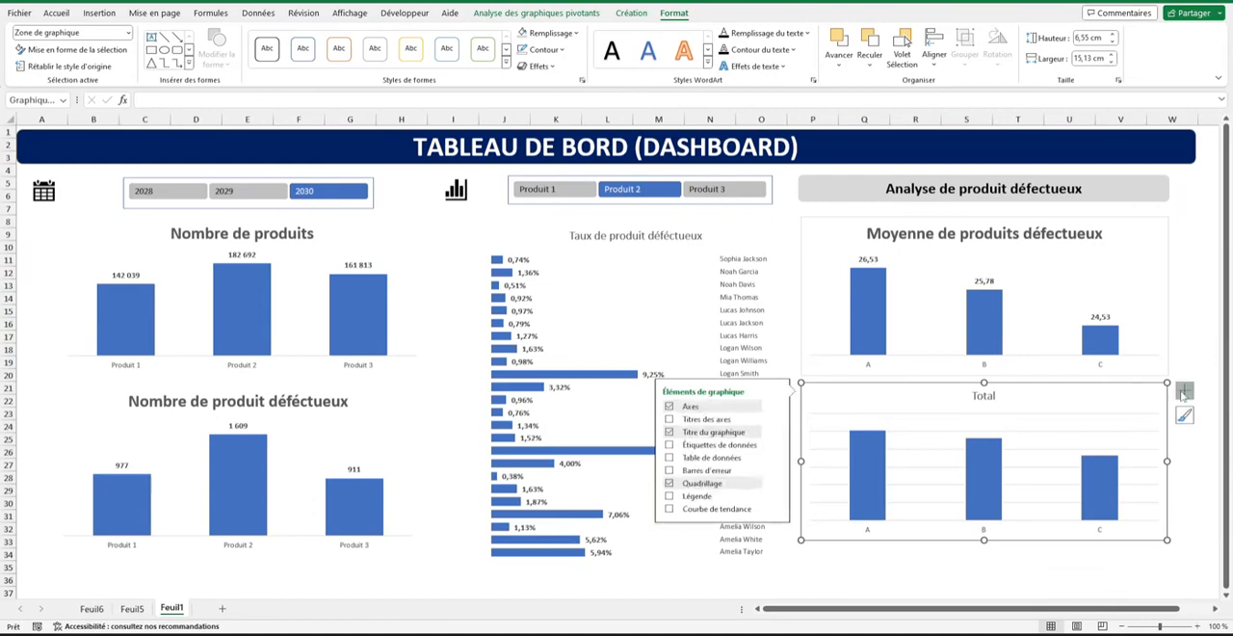
pyautogui.click(1186, 392)
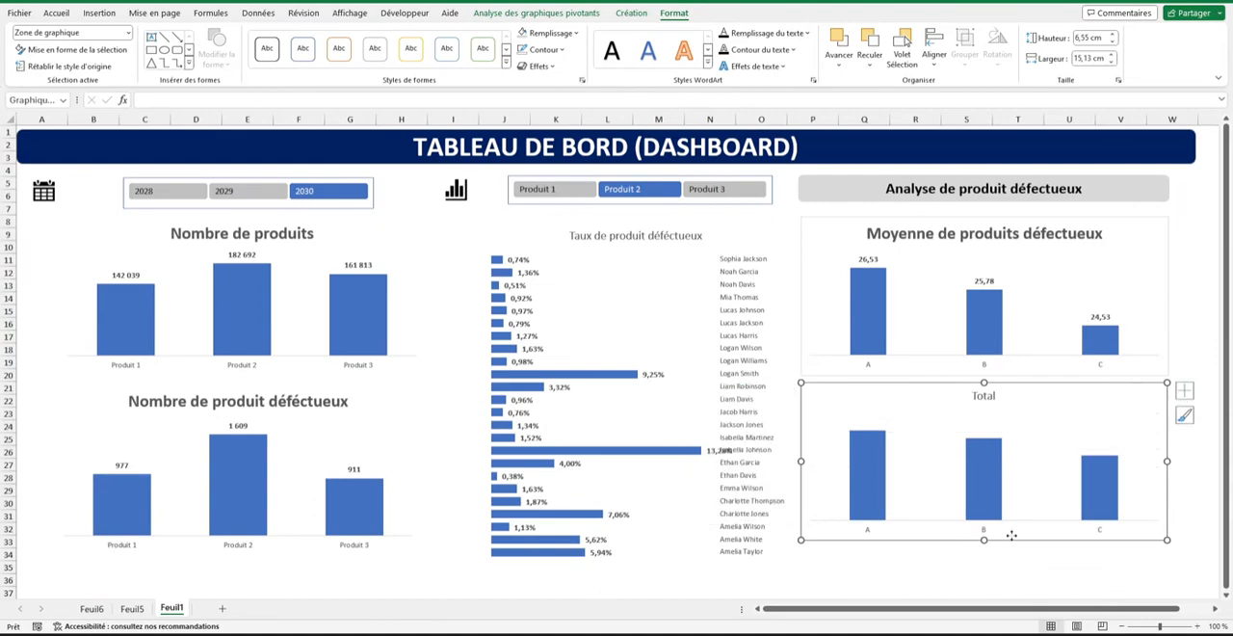
pyautogui.moveTo(1012, 535); pyautogui.dragTo(1013, 553)
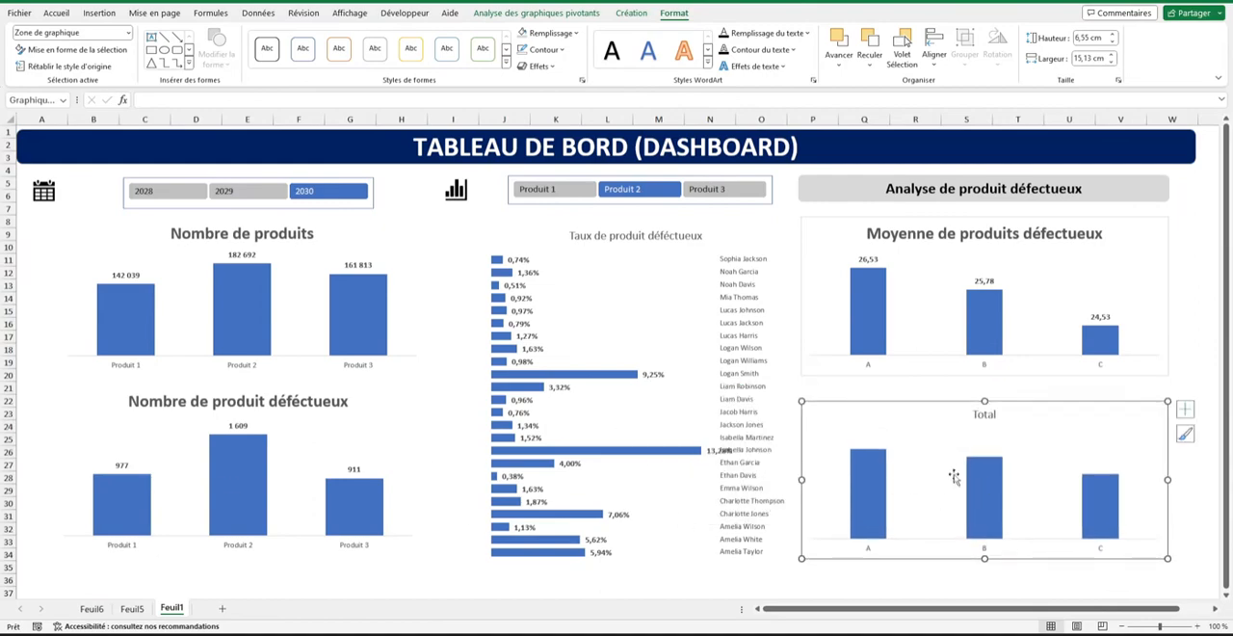
# Title the lower defect rate chart "Taux moyen produit défectueux" and make the title bold and larger.
pyautogui.doubleClick(983, 415)
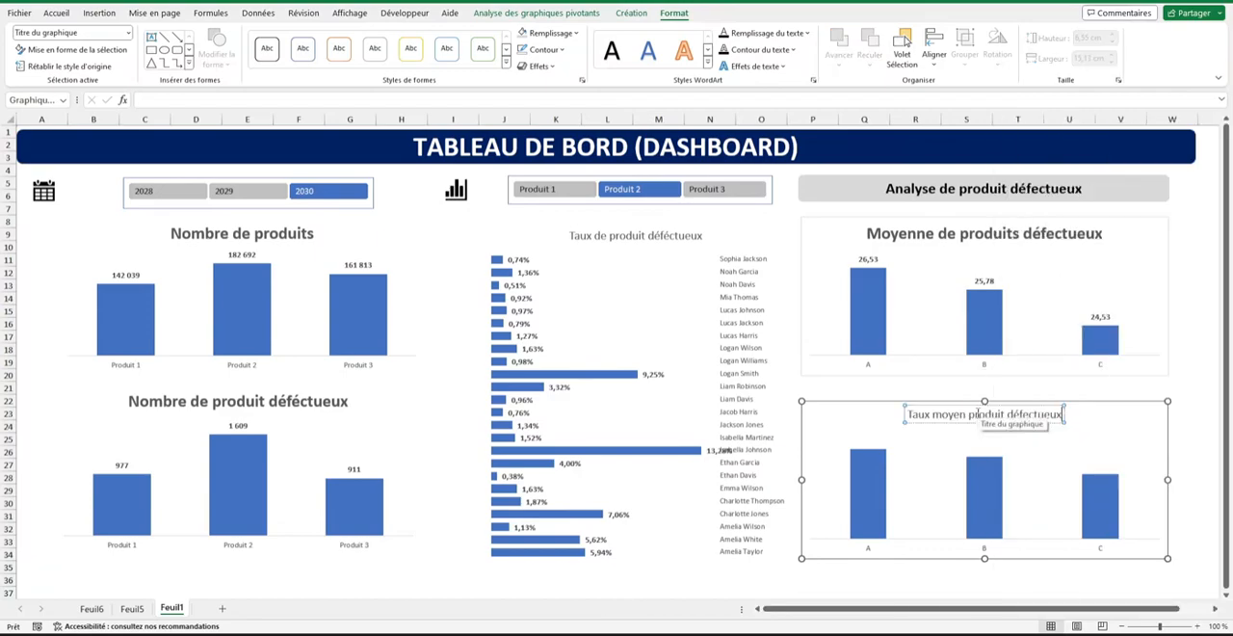
pyautogui.tripleClick(989, 412)
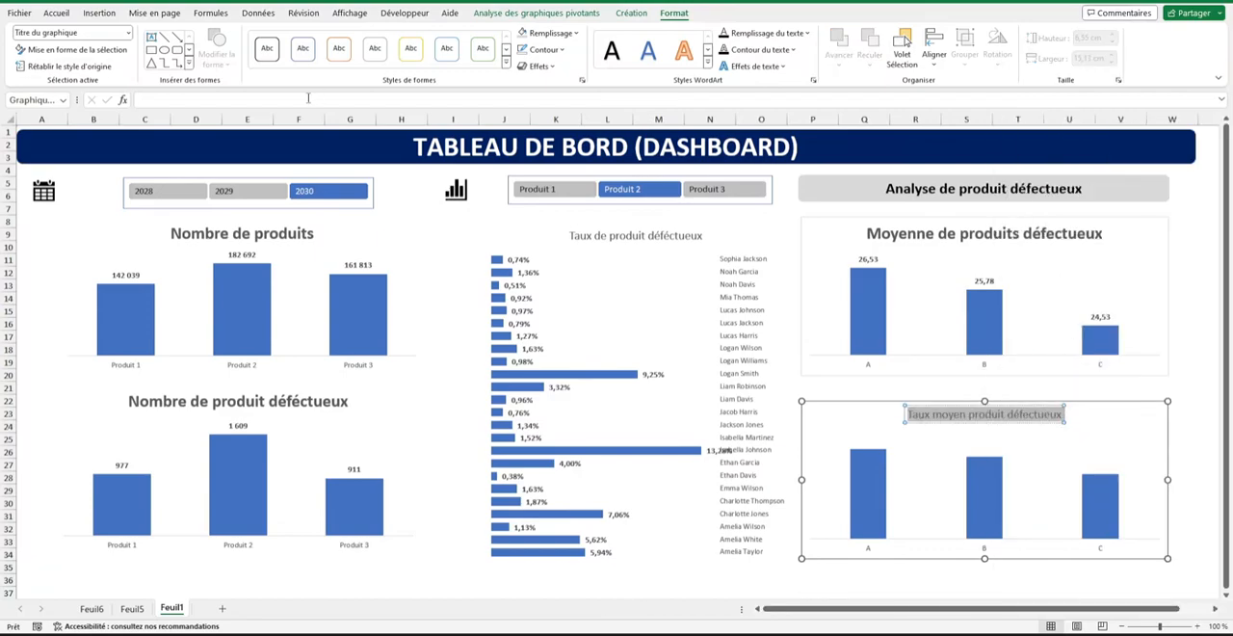
pyautogui.click(57, 13)
pyautogui.press('Escape')
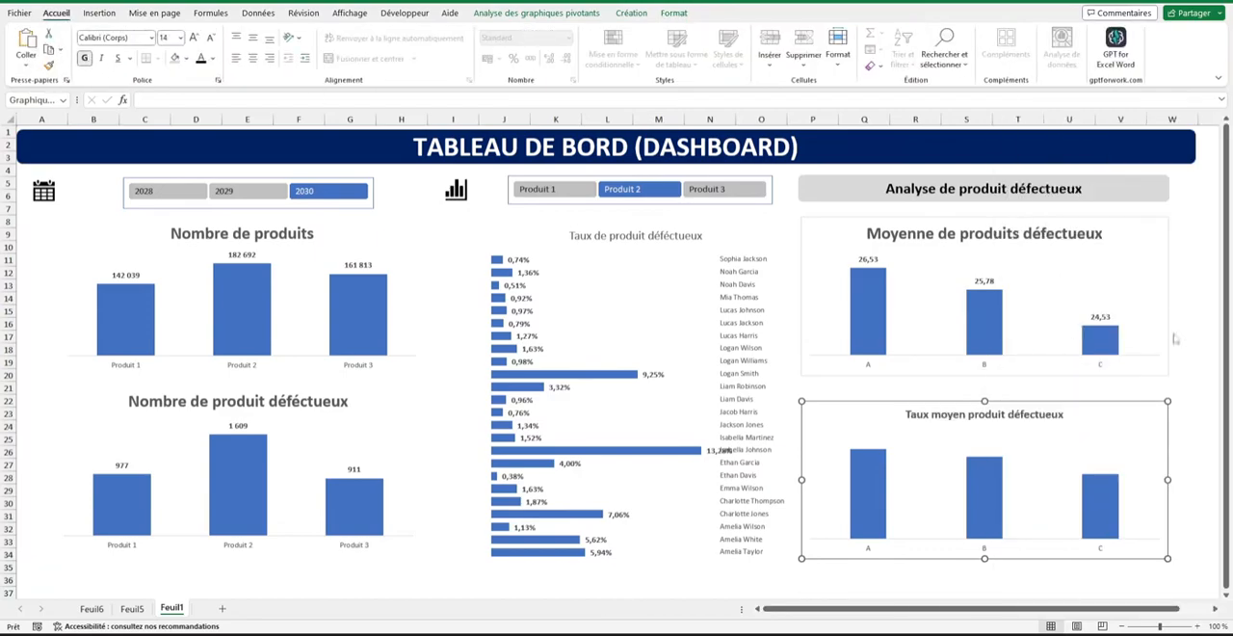
pyautogui.tripleClick(1018, 419)
pyautogui.click(194, 38)
pyautogui.click(193, 37)
pyautogui.click(194, 38)
pyautogui.click(194, 38)
pyautogui.click(194, 38)
pyautogui.click(914, 567)
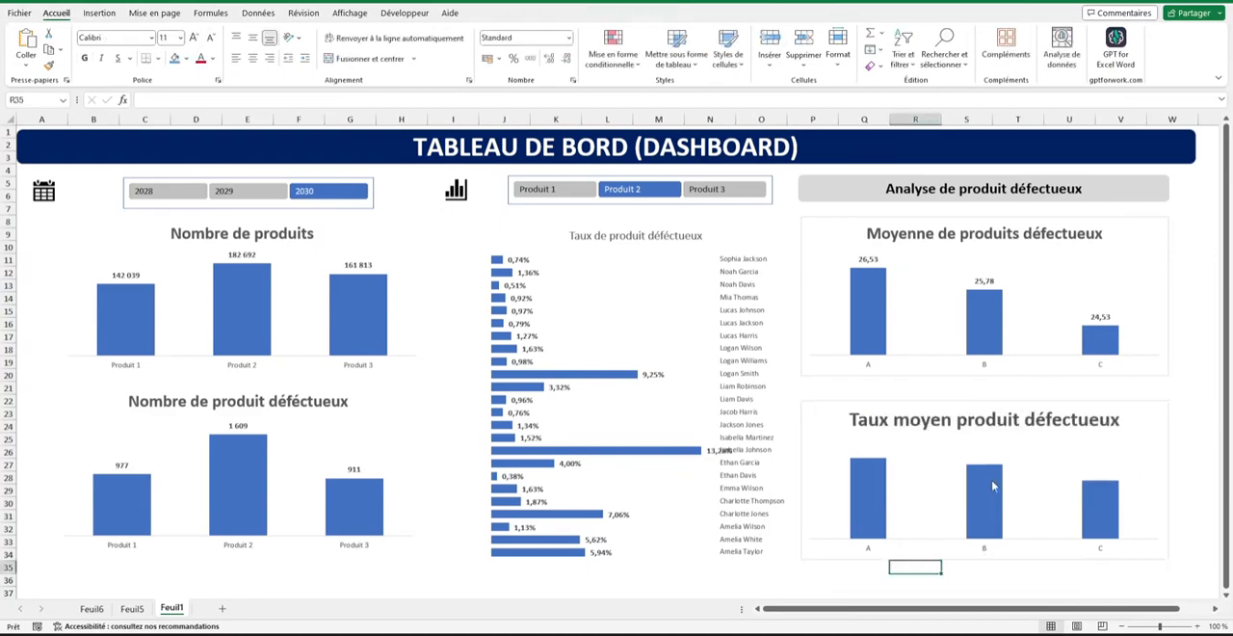
# Add data labels to the columns of the Taux moyen produit défectueux chart and make them bold.
pyautogui.rightClick(995, 487)
pyautogui.click(1007, 453)
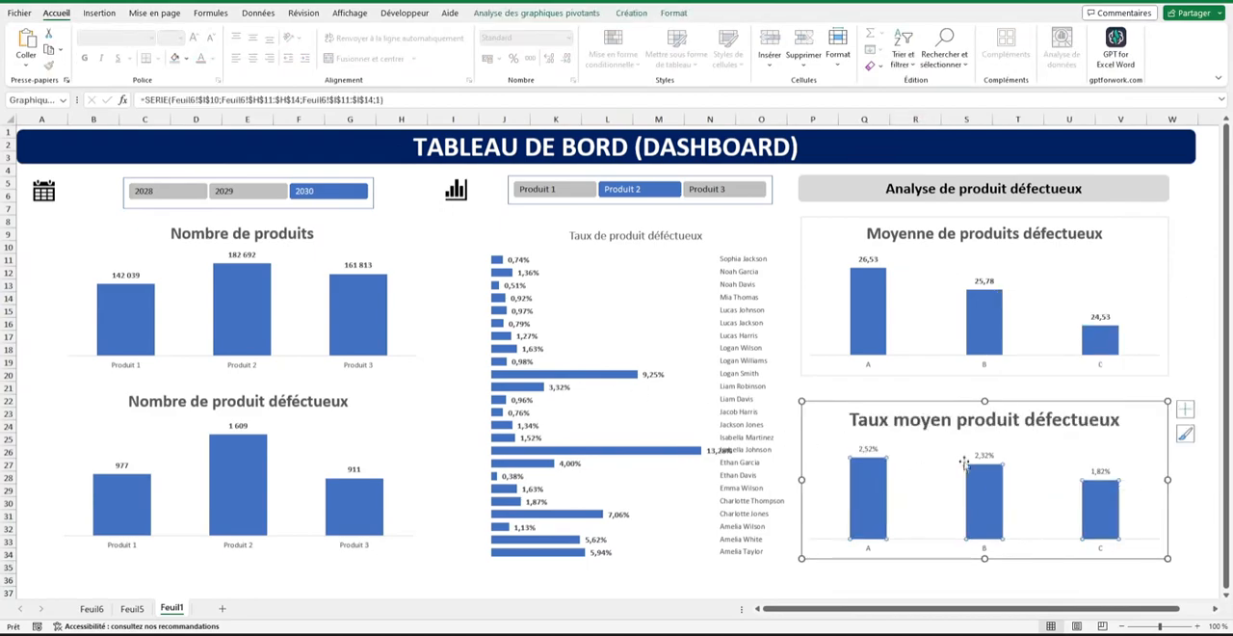
pyautogui.click(979, 457)
pyautogui.click(891, 570)
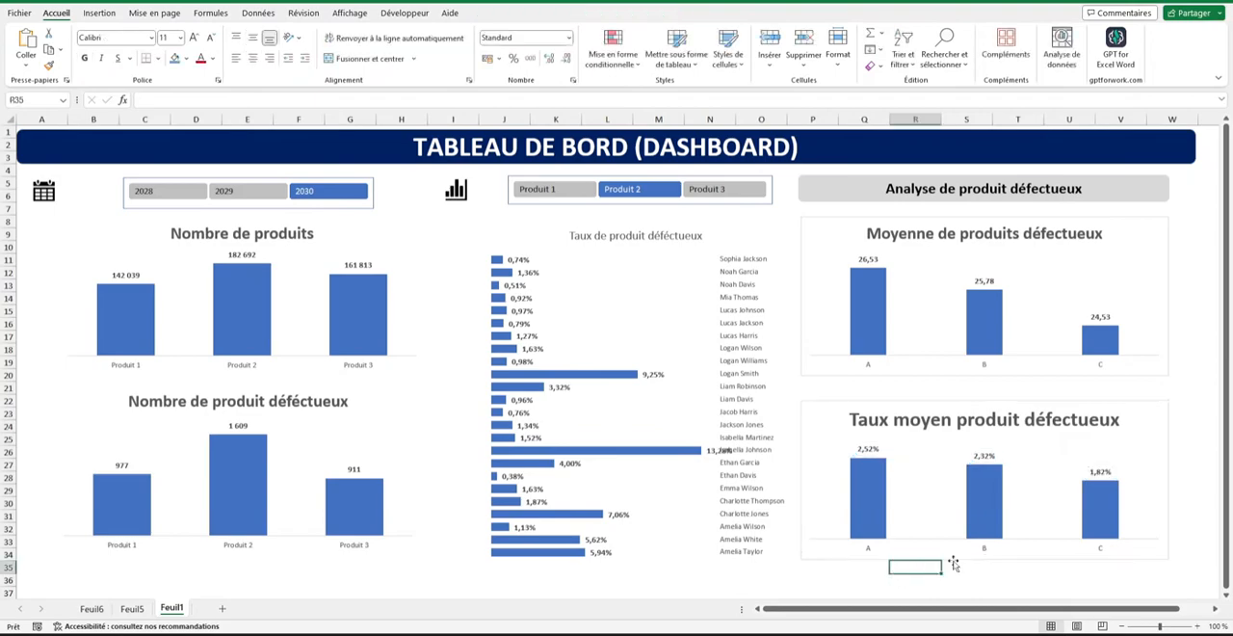
# Remove the border line from both the Moyenne de produits défectueux and Taux moyen produit défectueux charts.
pyautogui.rightClick(954, 553)
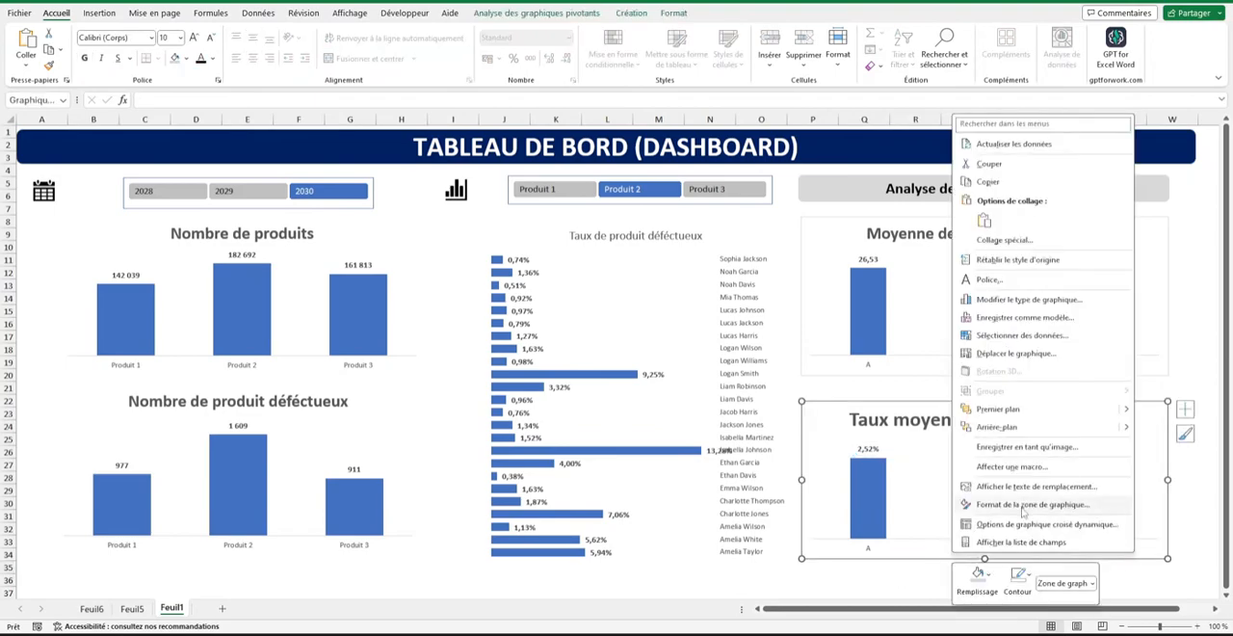
pyautogui.click(1023, 505)
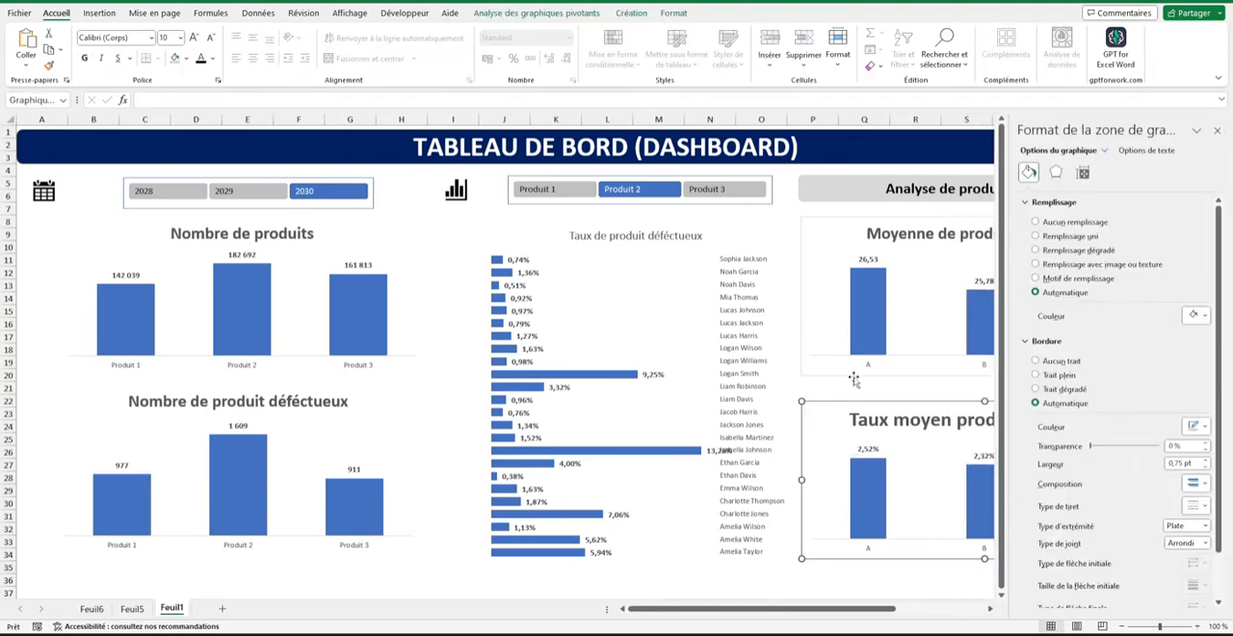
pyautogui.click(914, 380)
pyautogui.click(923, 370)
pyautogui.click(1218, 132)
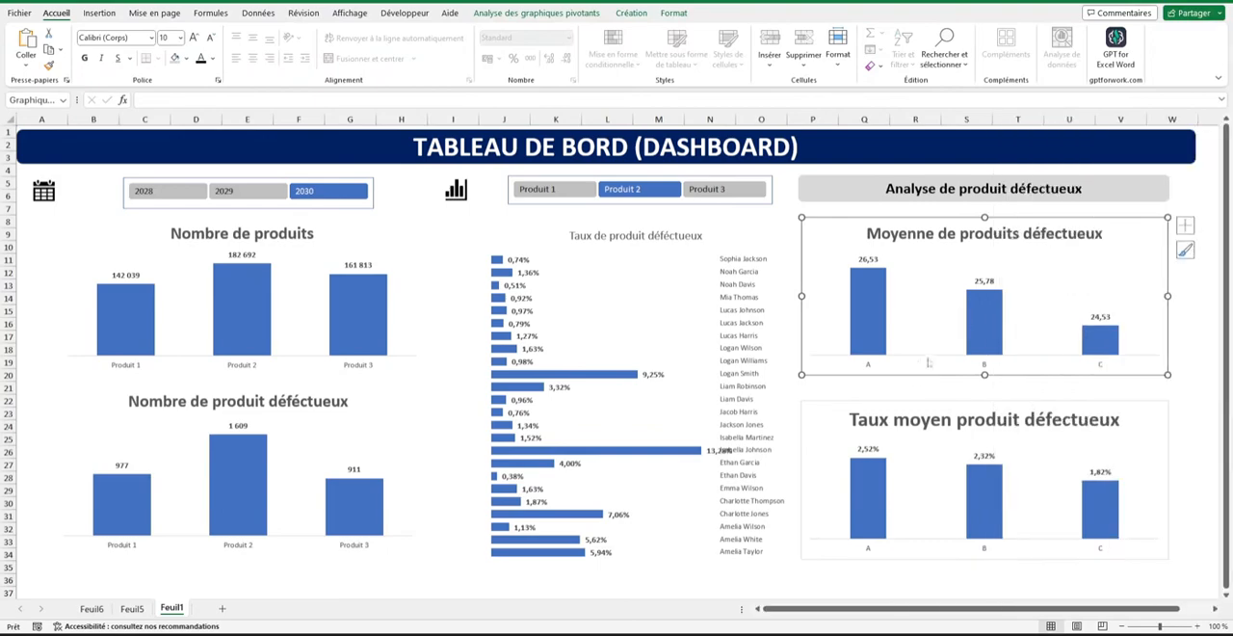
pyautogui.rightClick(911, 372)
pyautogui.click(993, 584)
pyautogui.click(1037, 361)
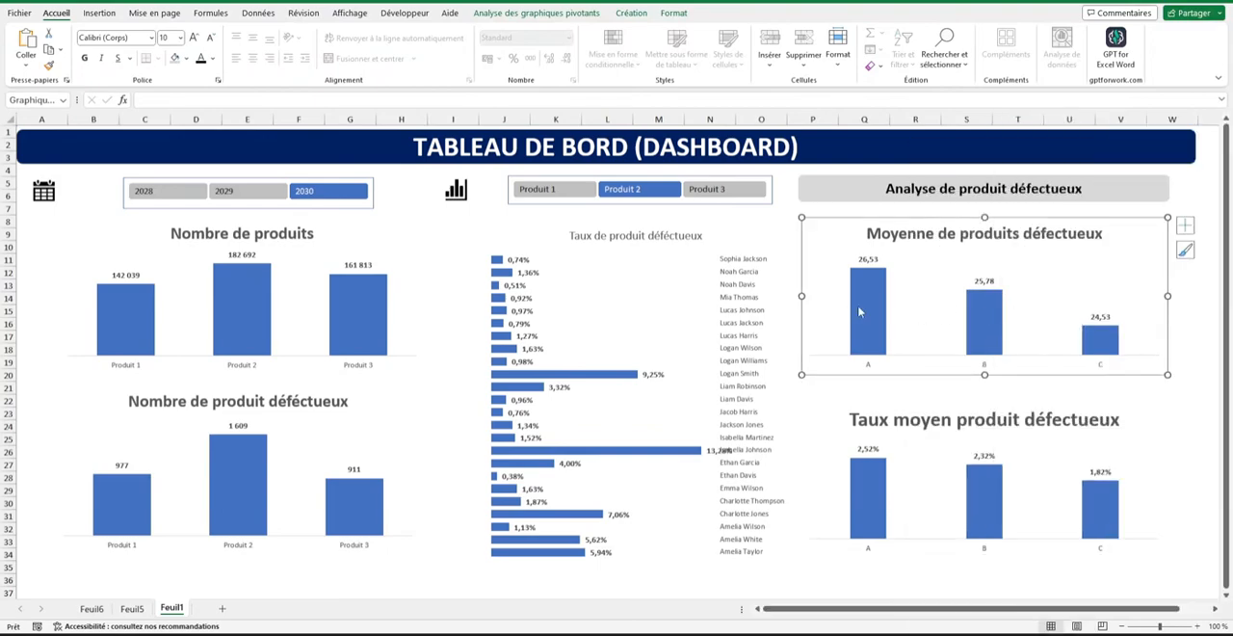
# Set the column gap width to 100% in both the Moyenne de produits défectueux and Taux moyen produit défectueux charts.
pyautogui.rightClick(875, 306)
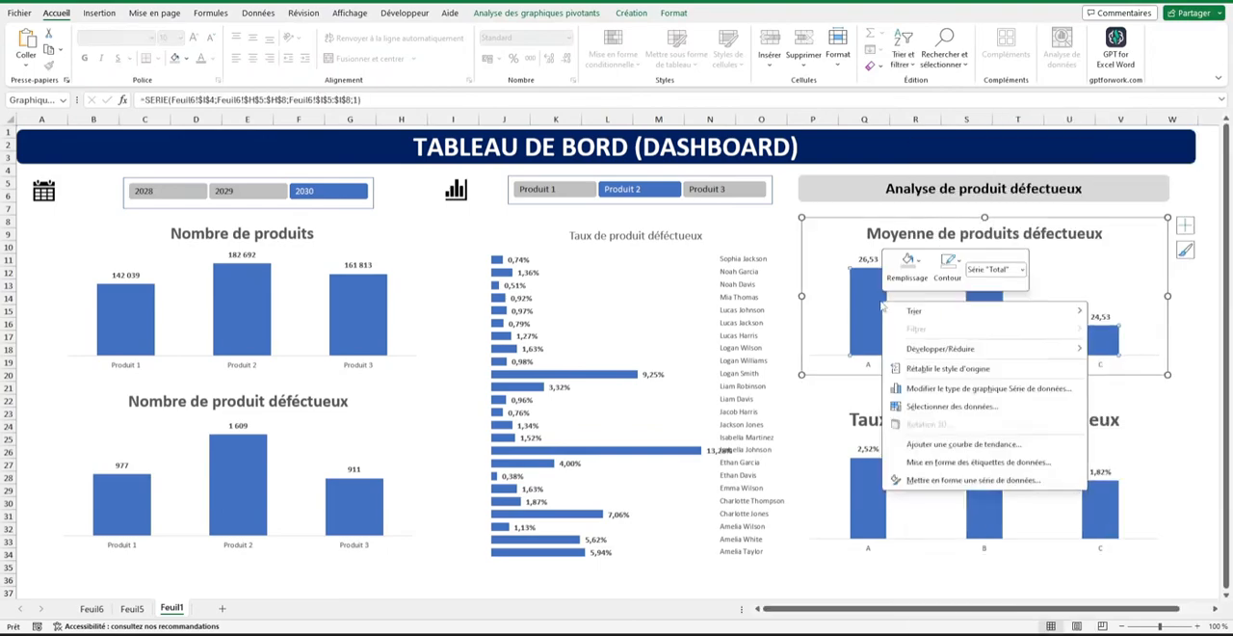
pyautogui.click(975, 490)
pyautogui.click(1185, 283)
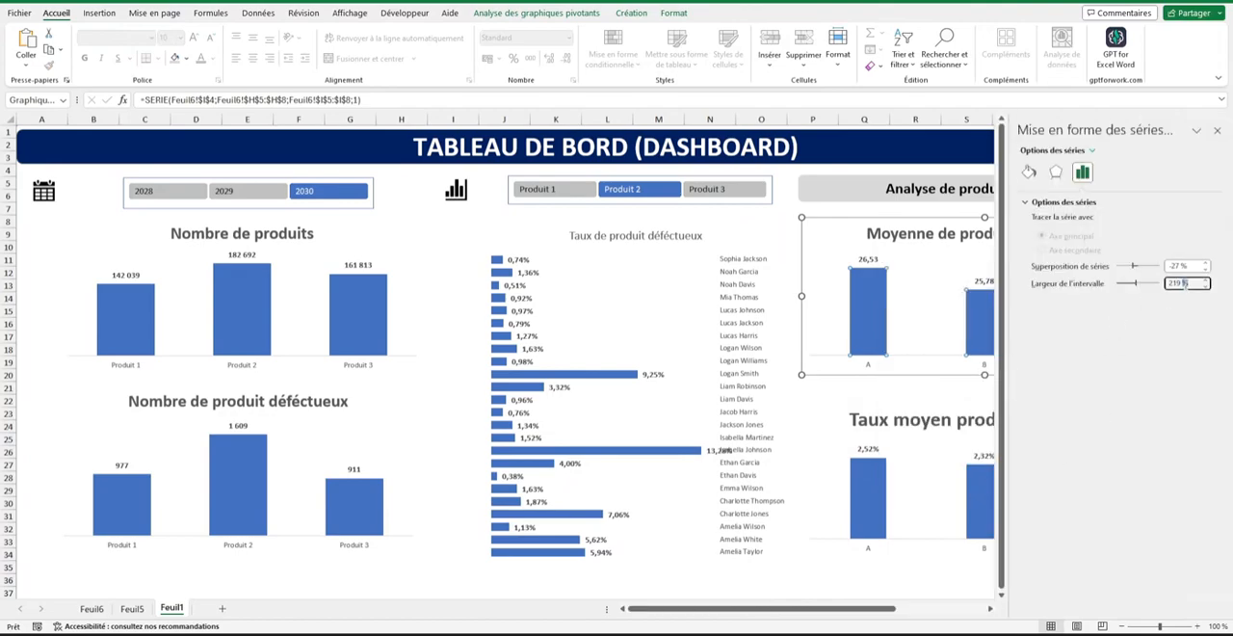
pyautogui.write('100')
pyautogui.press('Return')
pyautogui.click(869, 492)
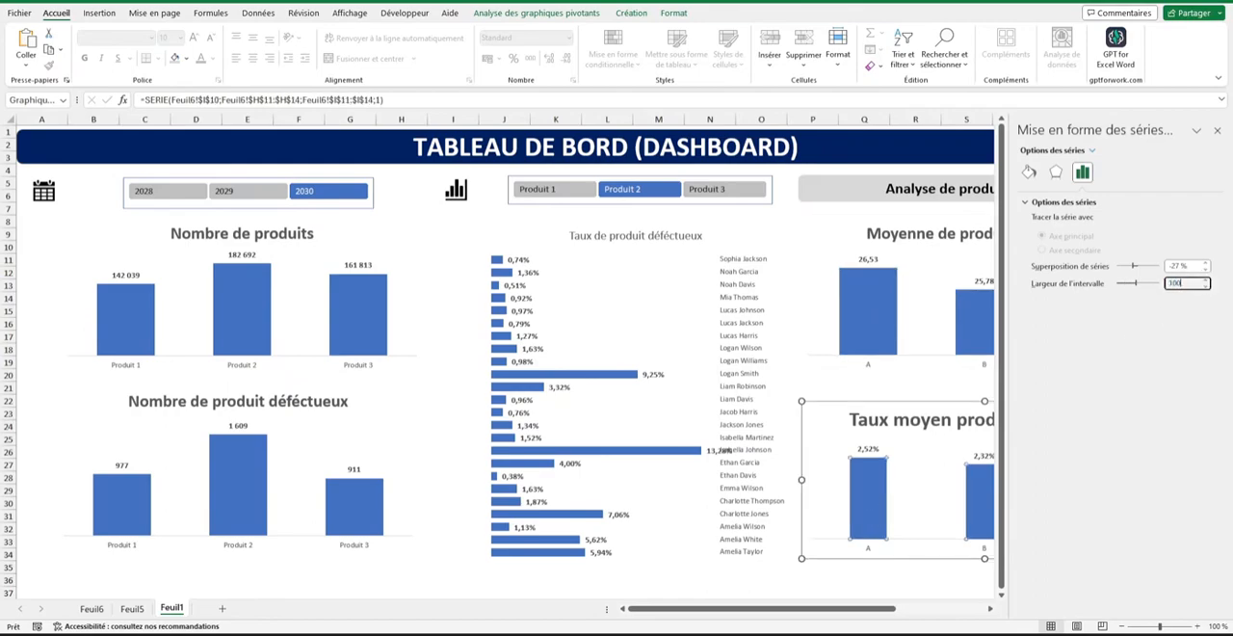
pyautogui.press('Return')
pyautogui.click(1217, 132)
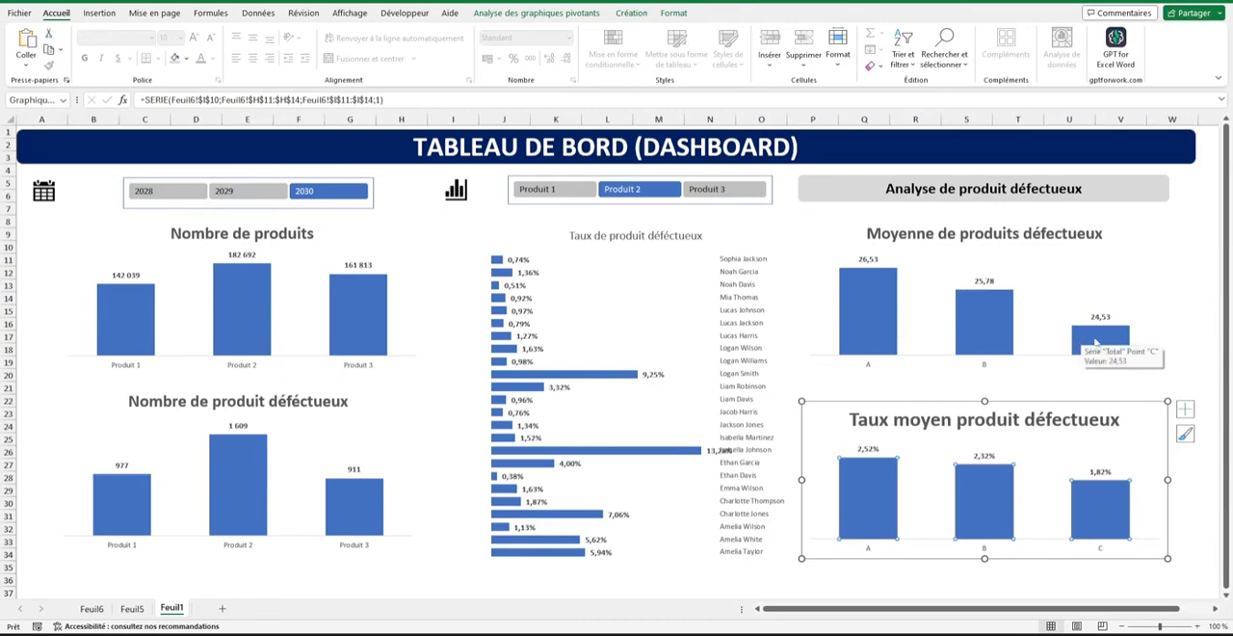
pyautogui.click(1031, 400)
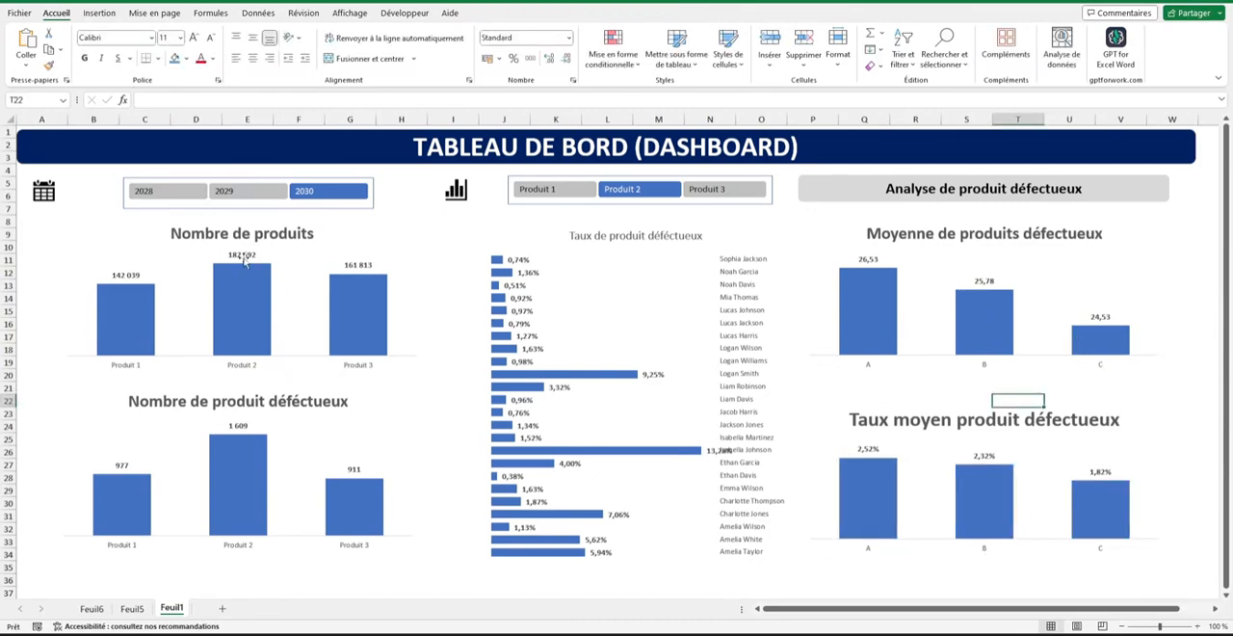
# Connect the Année slicer to the remaining pivot tables, Tableau croisé dynamique6, 7 and 8.
pyautogui.rightClick(166, 210)
pyautogui.rightClick(154, 207)
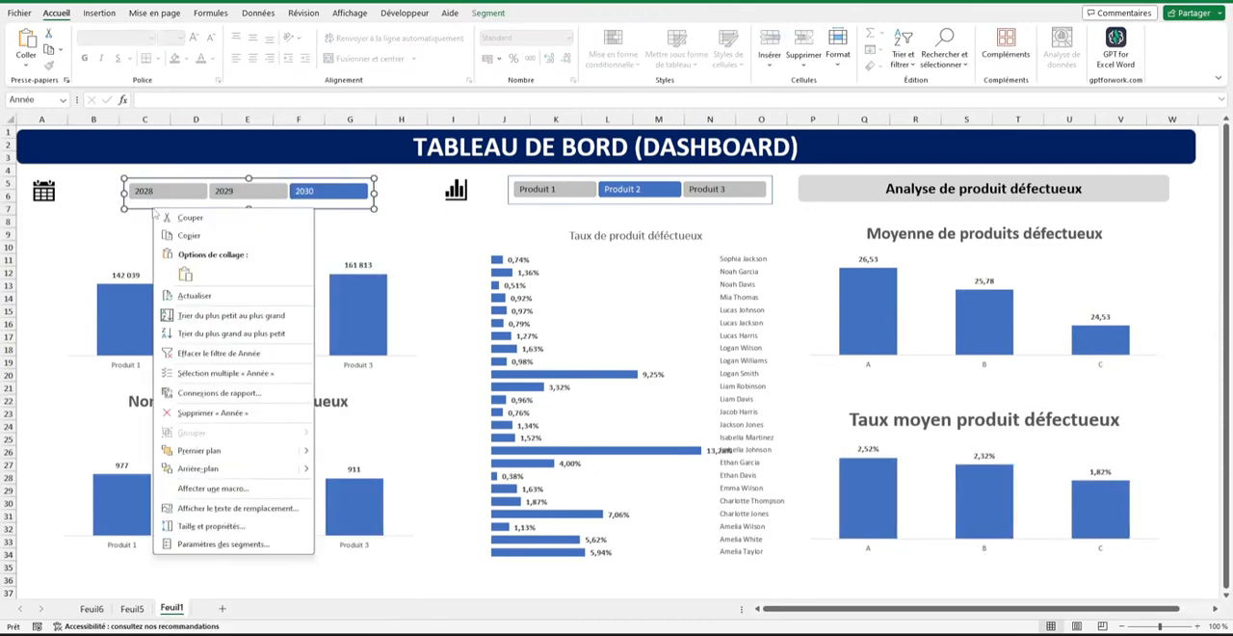
pyautogui.click(210, 395)
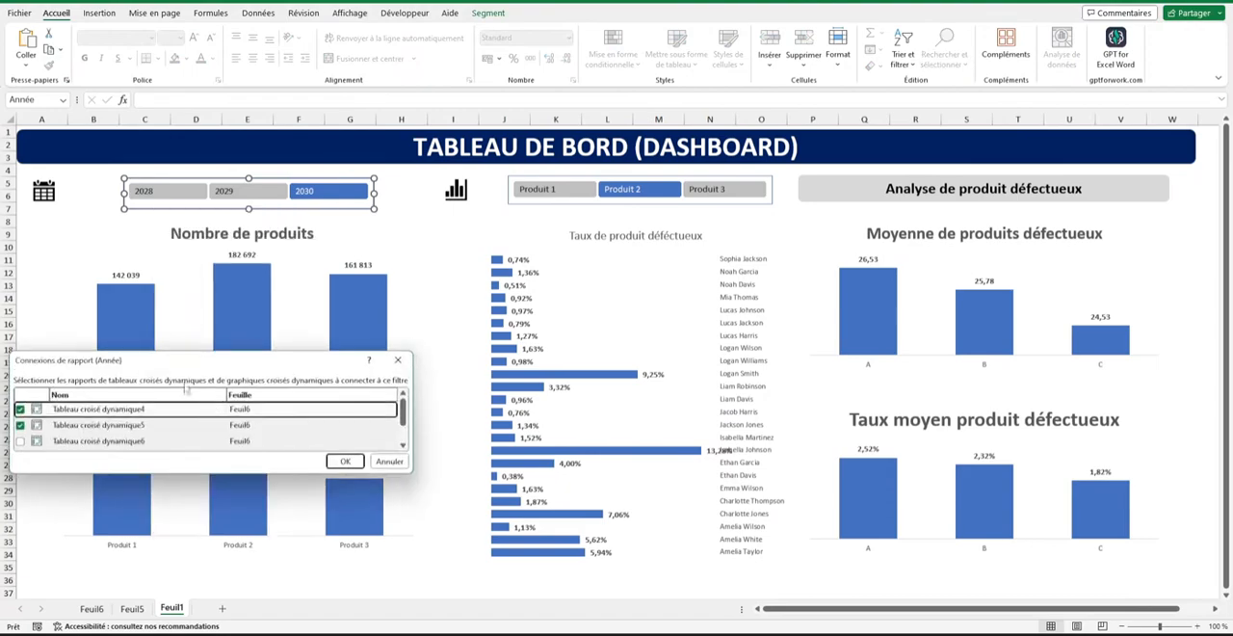
pyautogui.moveTo(171, 353); pyautogui.dragTo(171, 232)
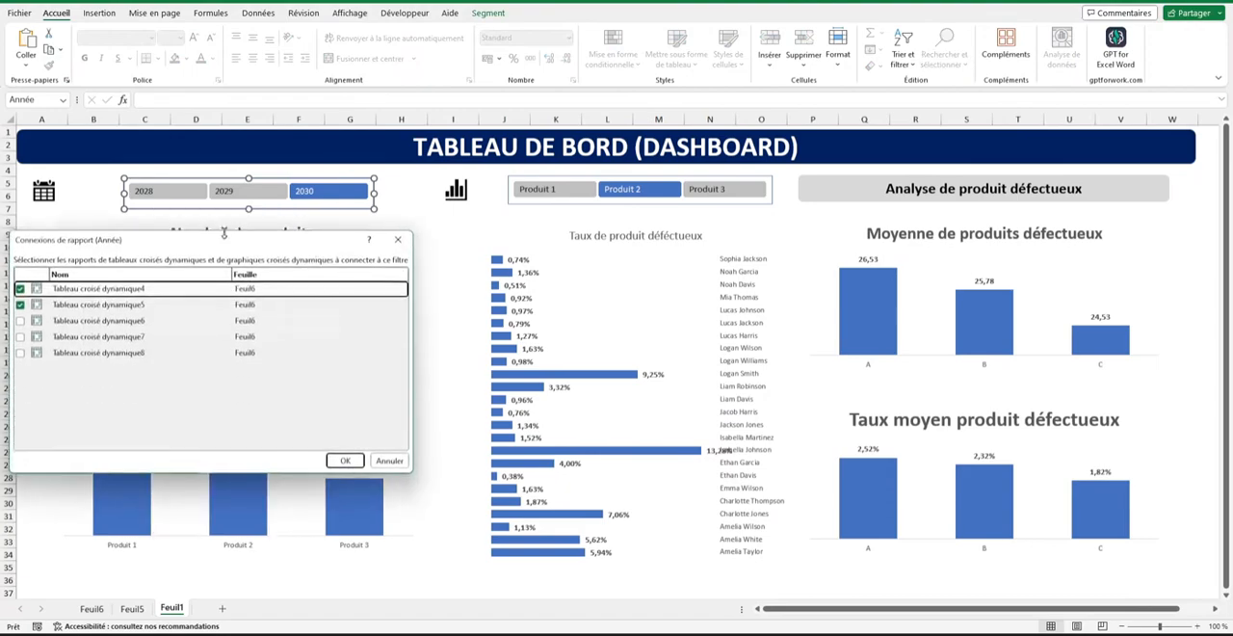
pyautogui.click(20, 335)
pyautogui.click(20, 352)
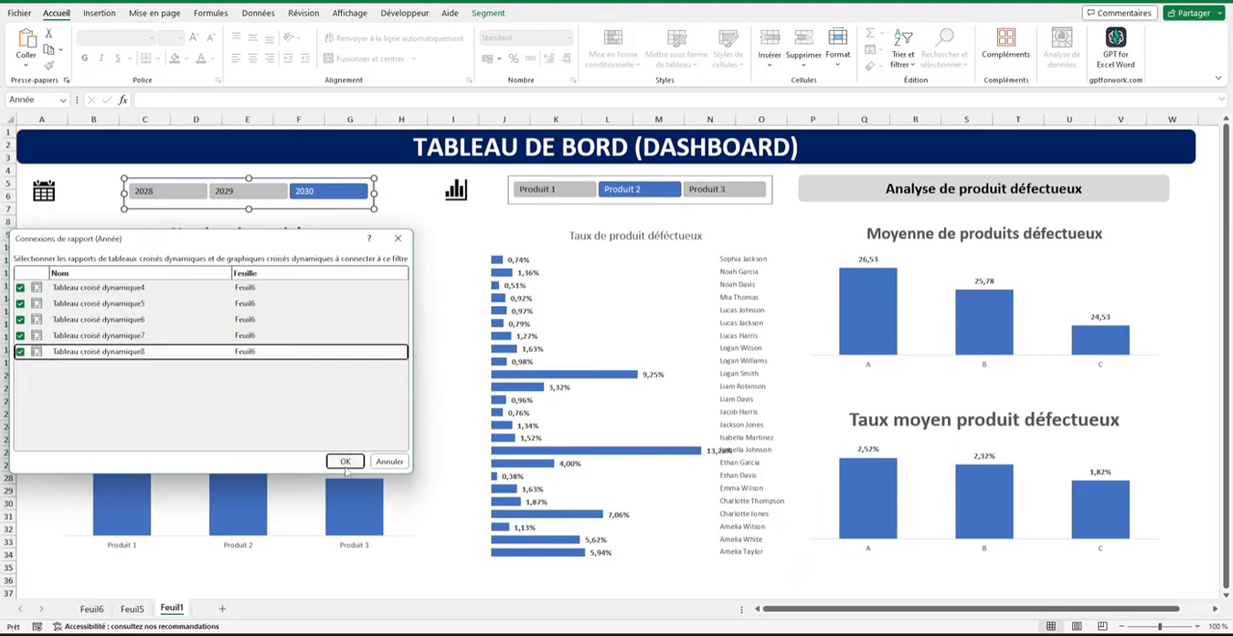
pyautogui.click(344, 463)
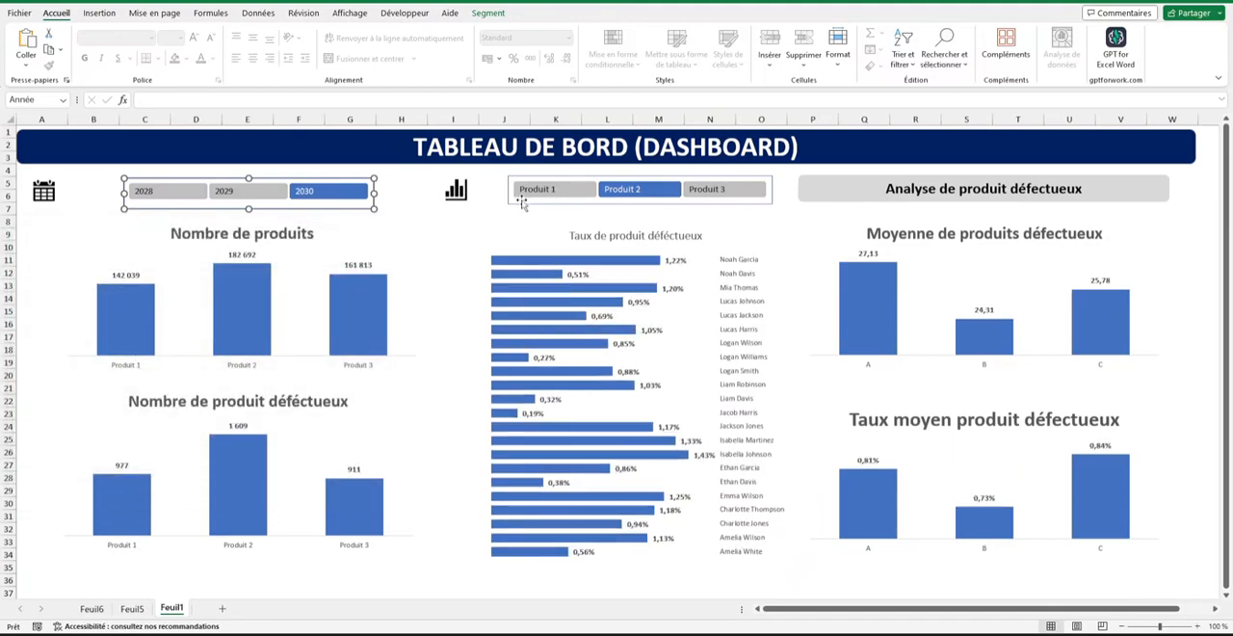
# Test the year slicer on all dashboard charts by switching between 2029 and 2028, ending on 2030.
pyautogui.click(249, 191)
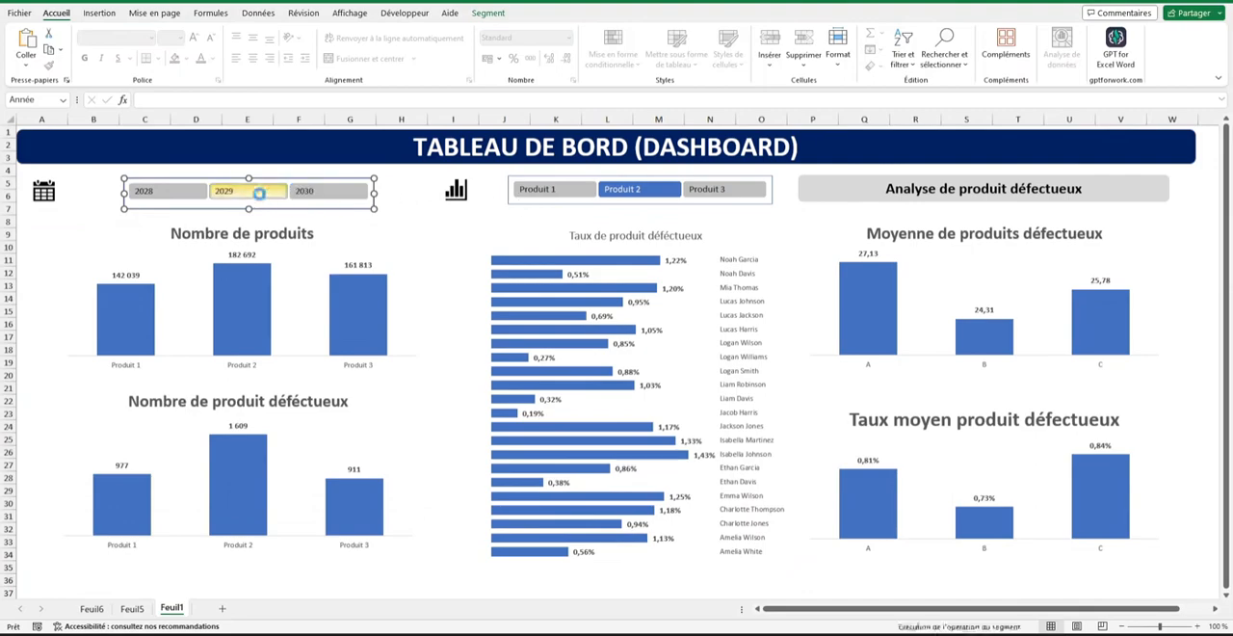
pyautogui.click(186, 195)
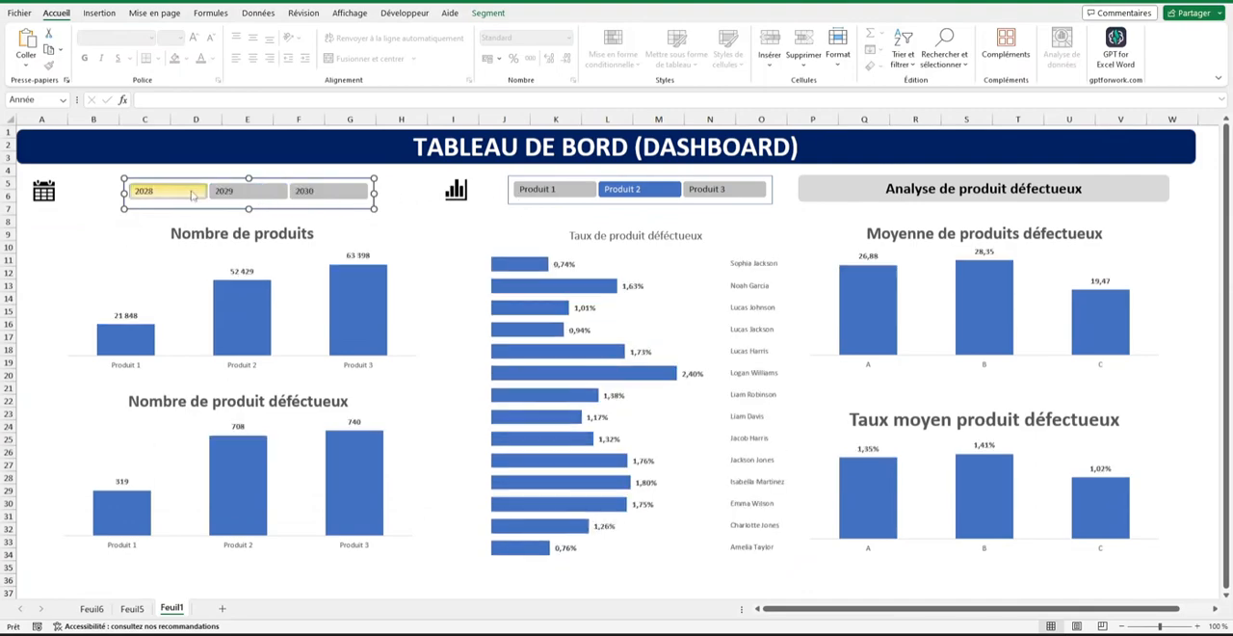
pyautogui.click(248, 193)
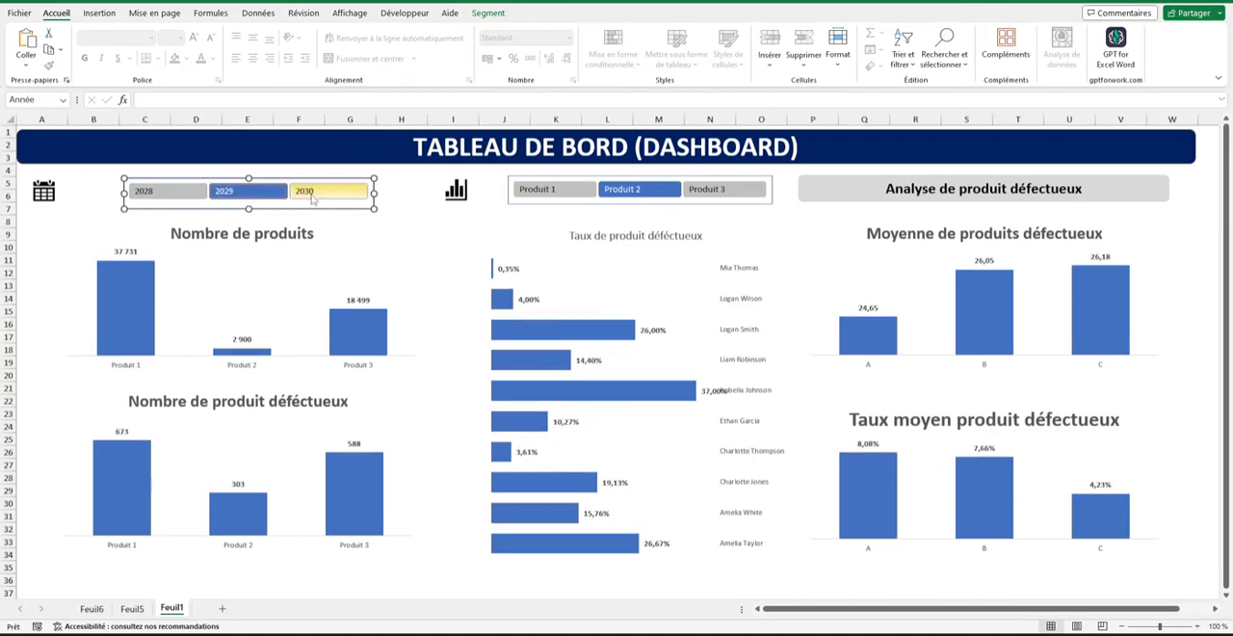
pyautogui.click(311, 198)
# Test the product slicer on the operator defect rate chart with single products, then select Produit 3, Produit 2 and Produit 1 together.
pyautogui.click(562, 190)
pyautogui.click(622, 190)
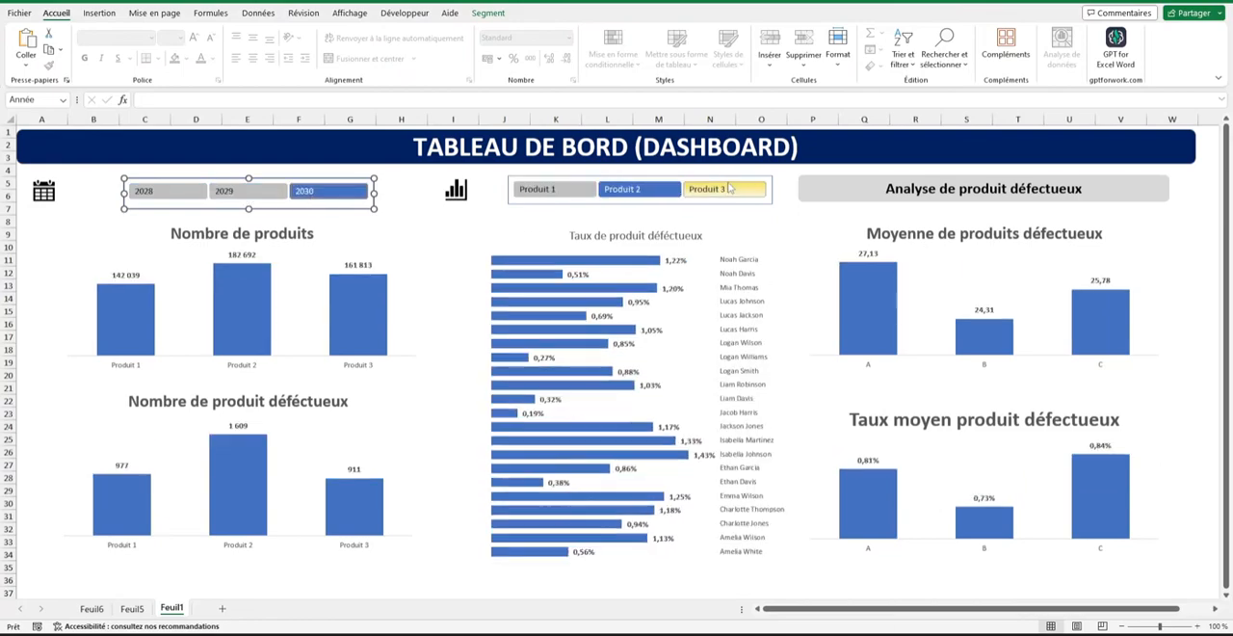
pyautogui.click(730, 190)
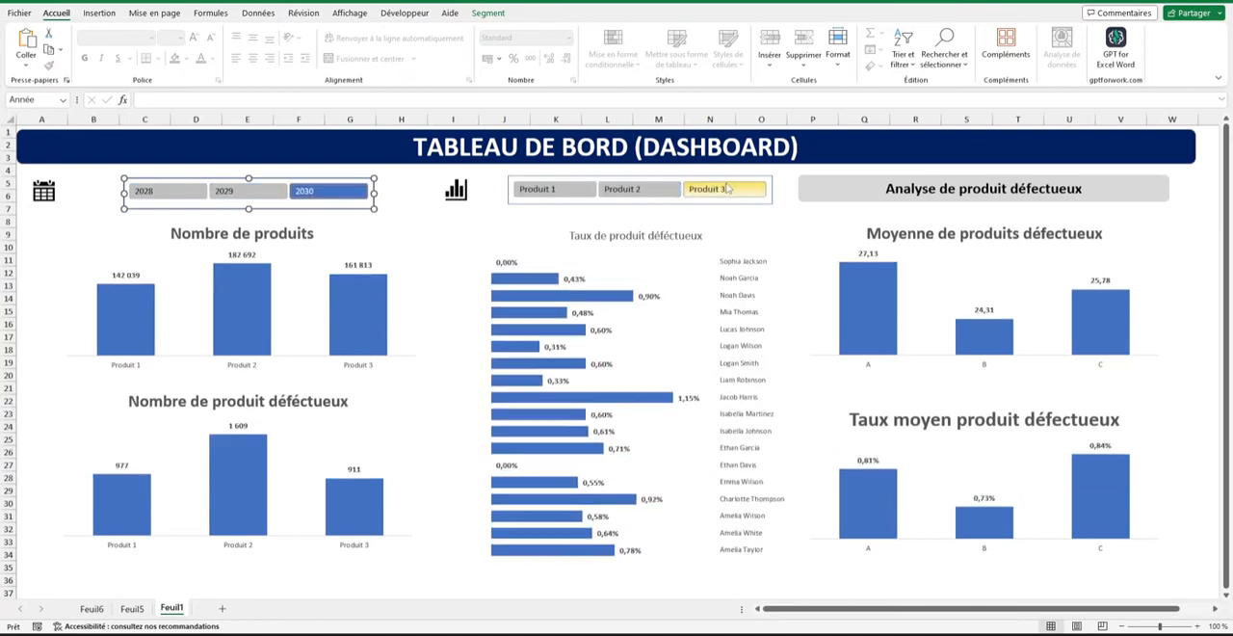
pyautogui.keyDown('ctrl'); pyautogui.click(648, 195); pyautogui.keyUp('ctrl')
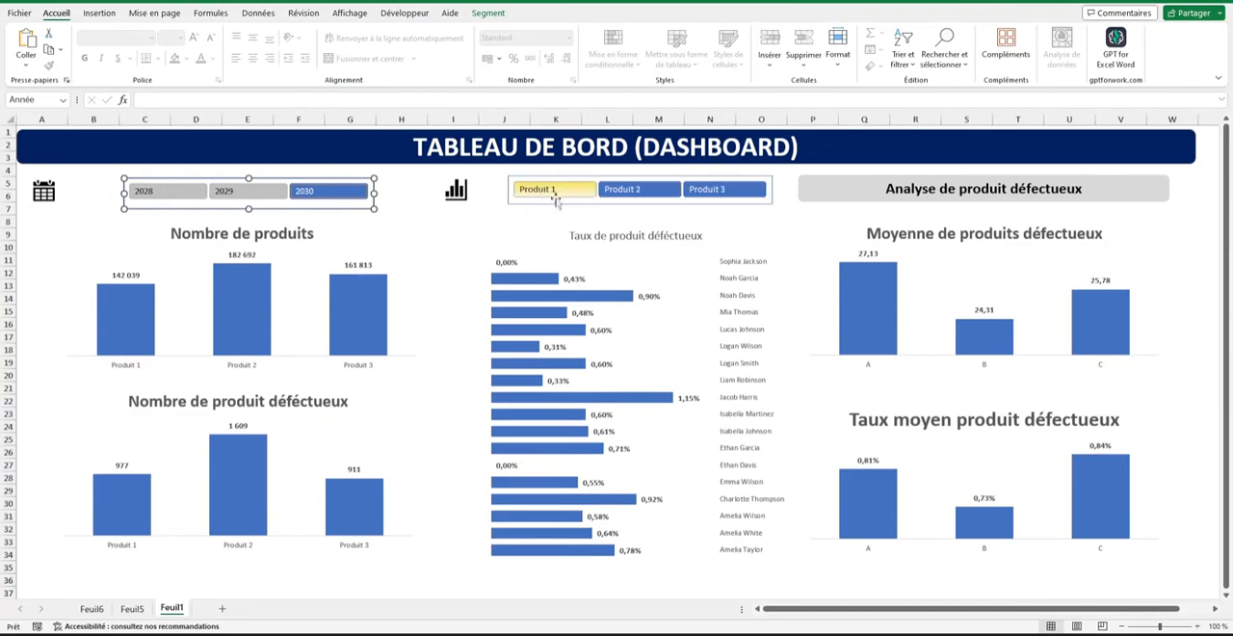
pyautogui.keyDown('ctrl'); pyautogui.click(549, 193); pyautogui.keyUp('ctrl')
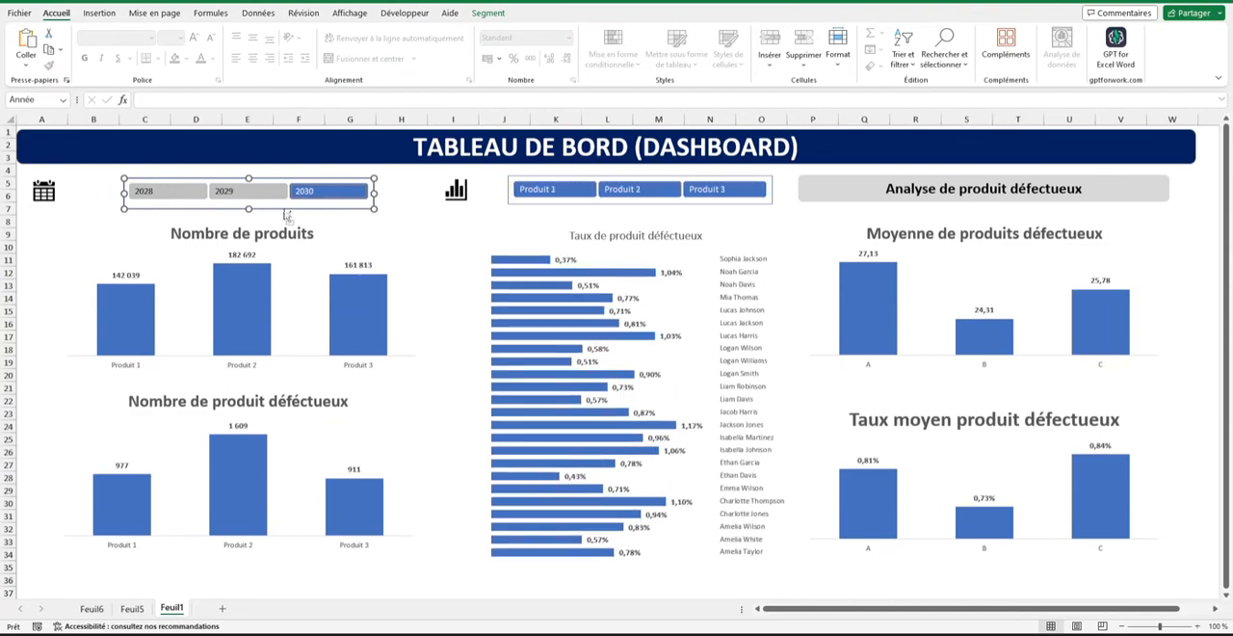
# Check the dashboard for 2028, 2029 and 2030 in turn with all three products selected.
pyautogui.click(159, 192)
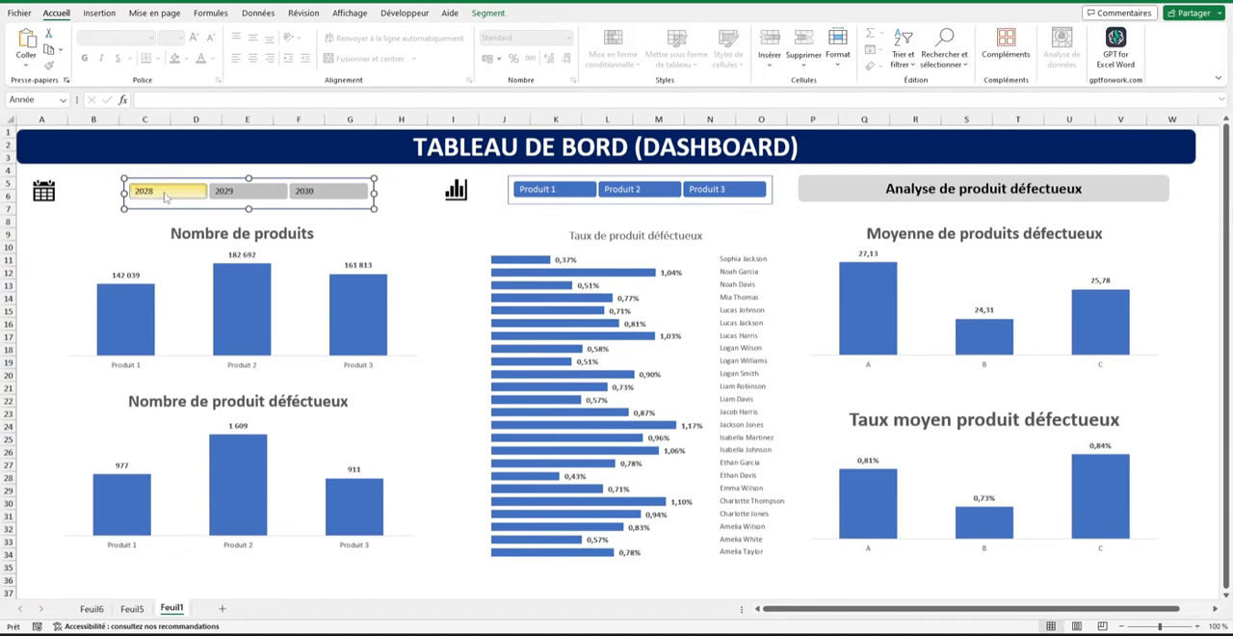
pyautogui.click(233, 194)
pyautogui.click(324, 191)
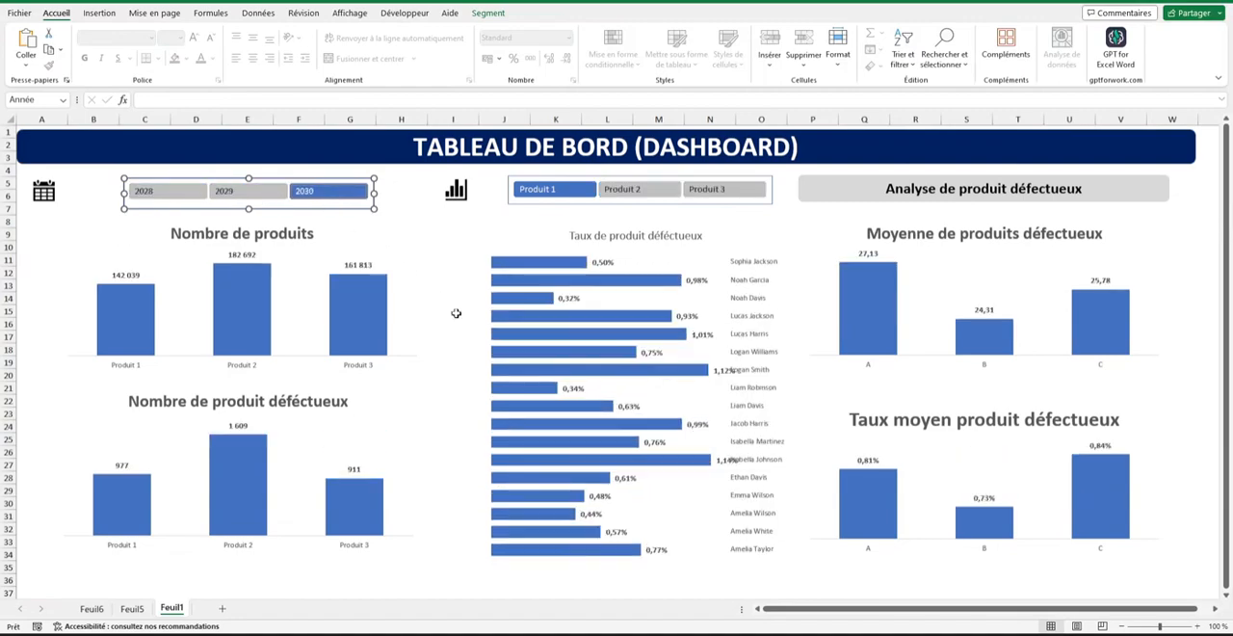